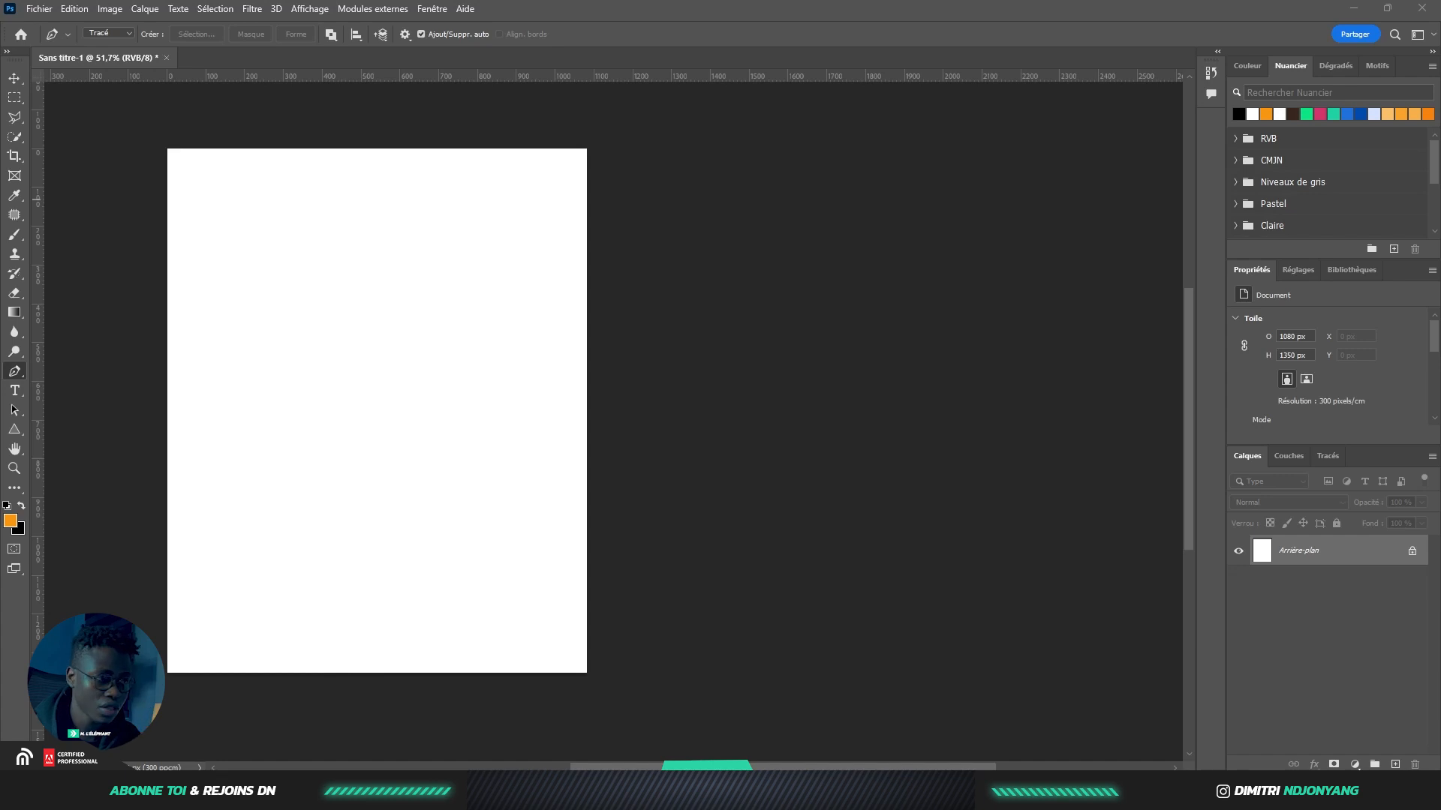
# Place the seated woman in brown, scaled down, at the lower left of the poster
pyautogui.moveTo(69, 341); pyautogui.dragTo(240, 384)
pyautogui.moveTo(493, 319); pyautogui.dragTo(431, 334)
pyautogui.moveTo(531, 172); pyautogui.dragTo(395, 322)
pyautogui.moveTo(306, 463)
pyautogui.mouseDown()
pyautogui.moveTo(346, 426)
pyautogui.moveTo(332, 422)
pyautogui.moveTo(320, 444)
pyautogui.mouseUp()
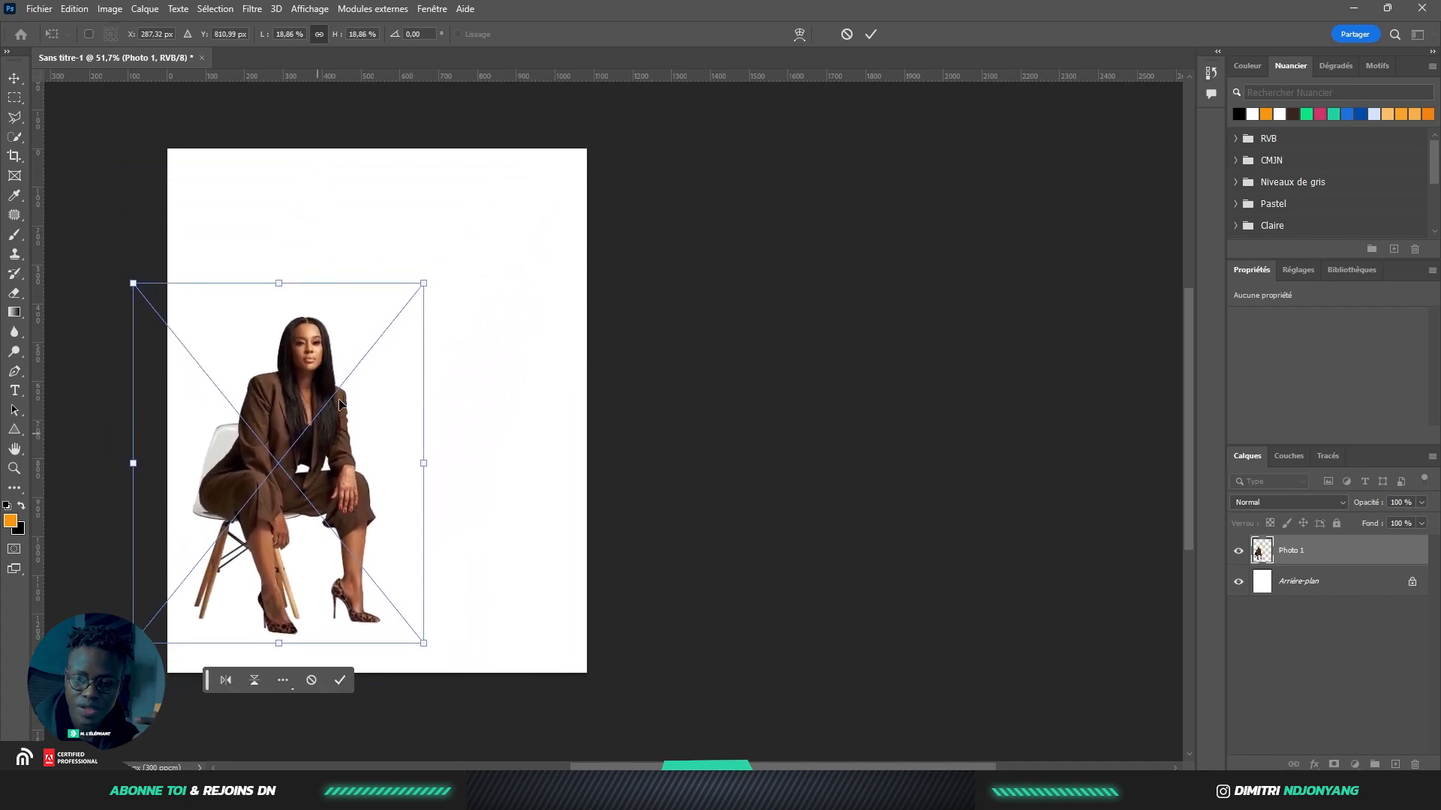
pyautogui.click(871, 34)
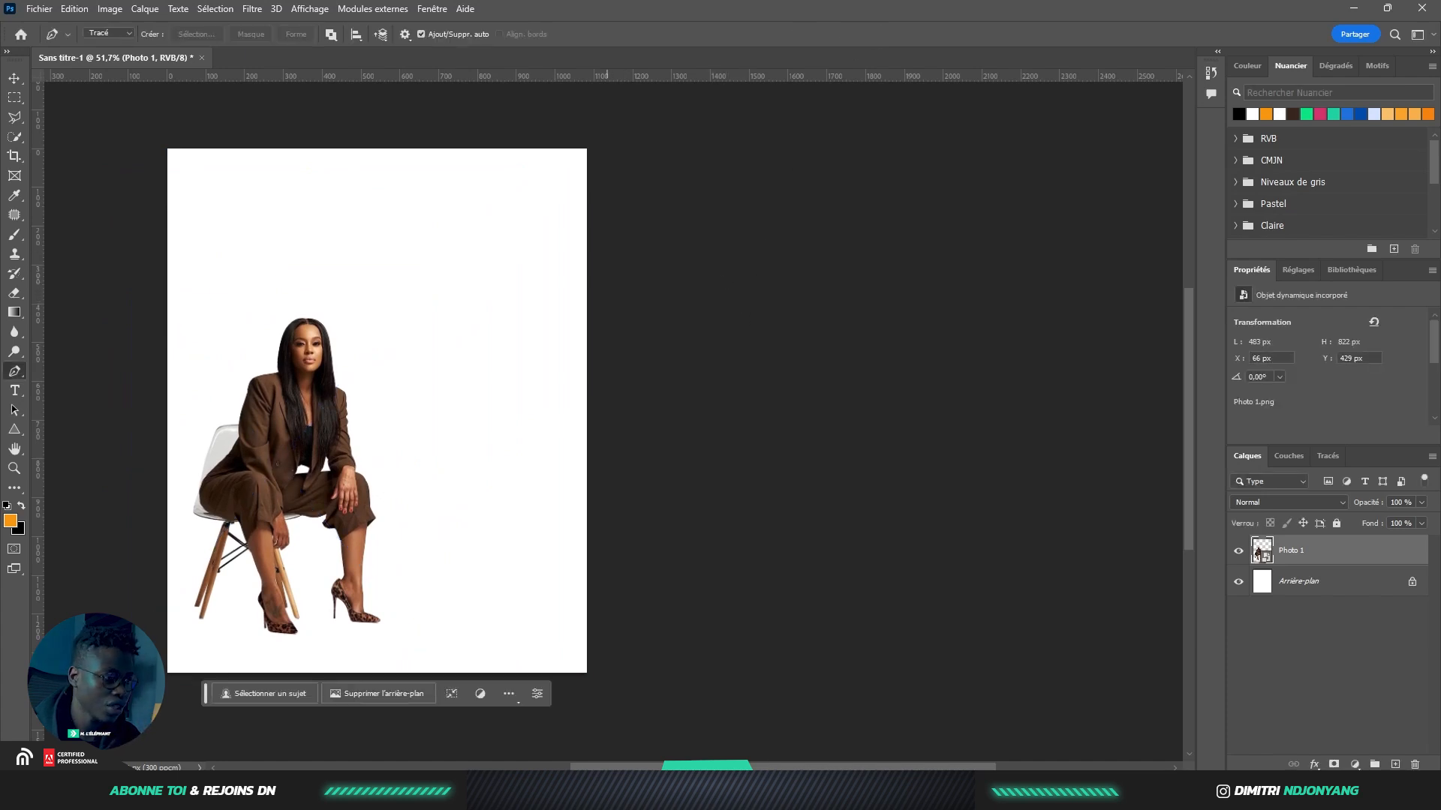
# Add the pink-hat woman photo behind the seated woman, scaled to 5.72%
pyautogui.moveTo(901, 322); pyautogui.dragTo(277, 369)
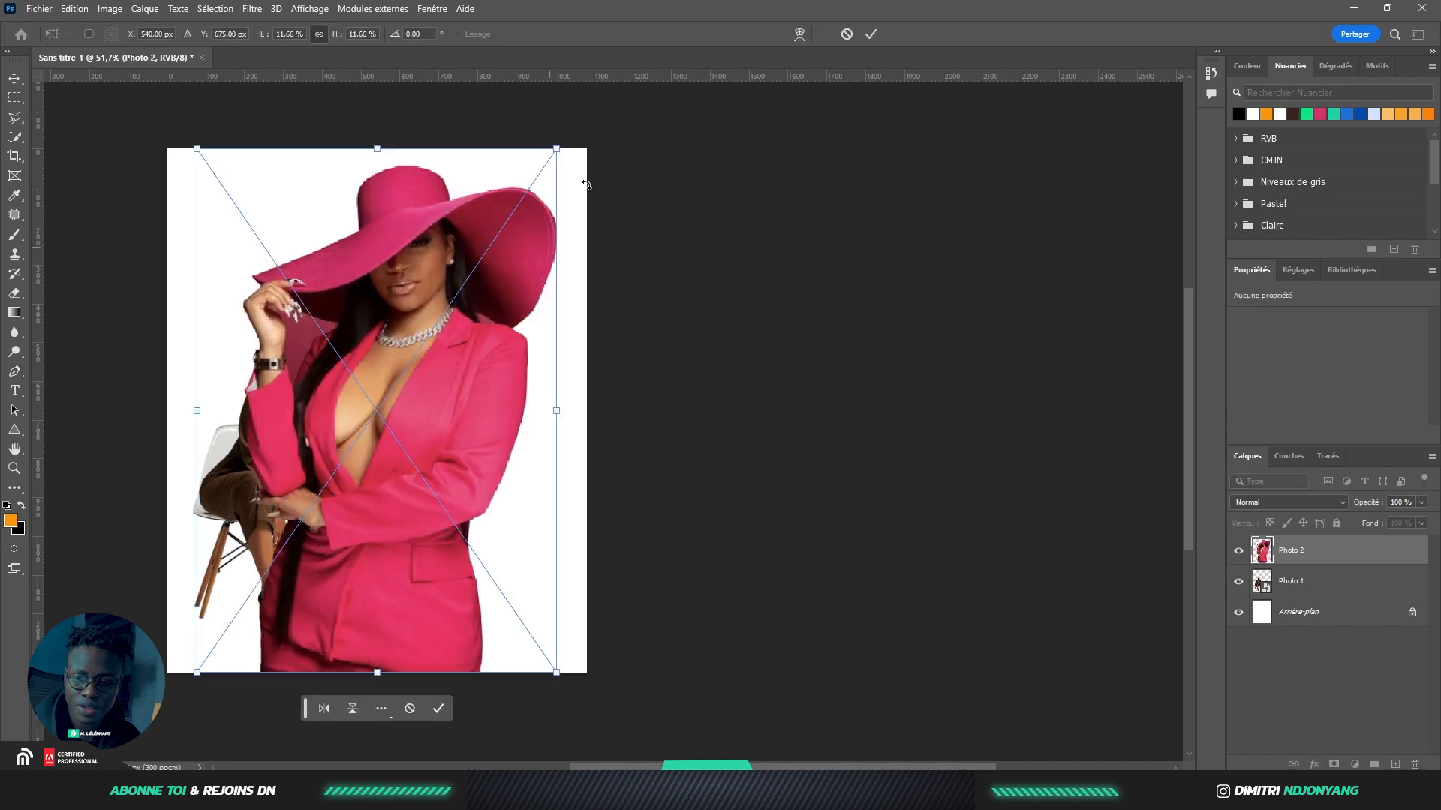
pyautogui.click(870, 34)
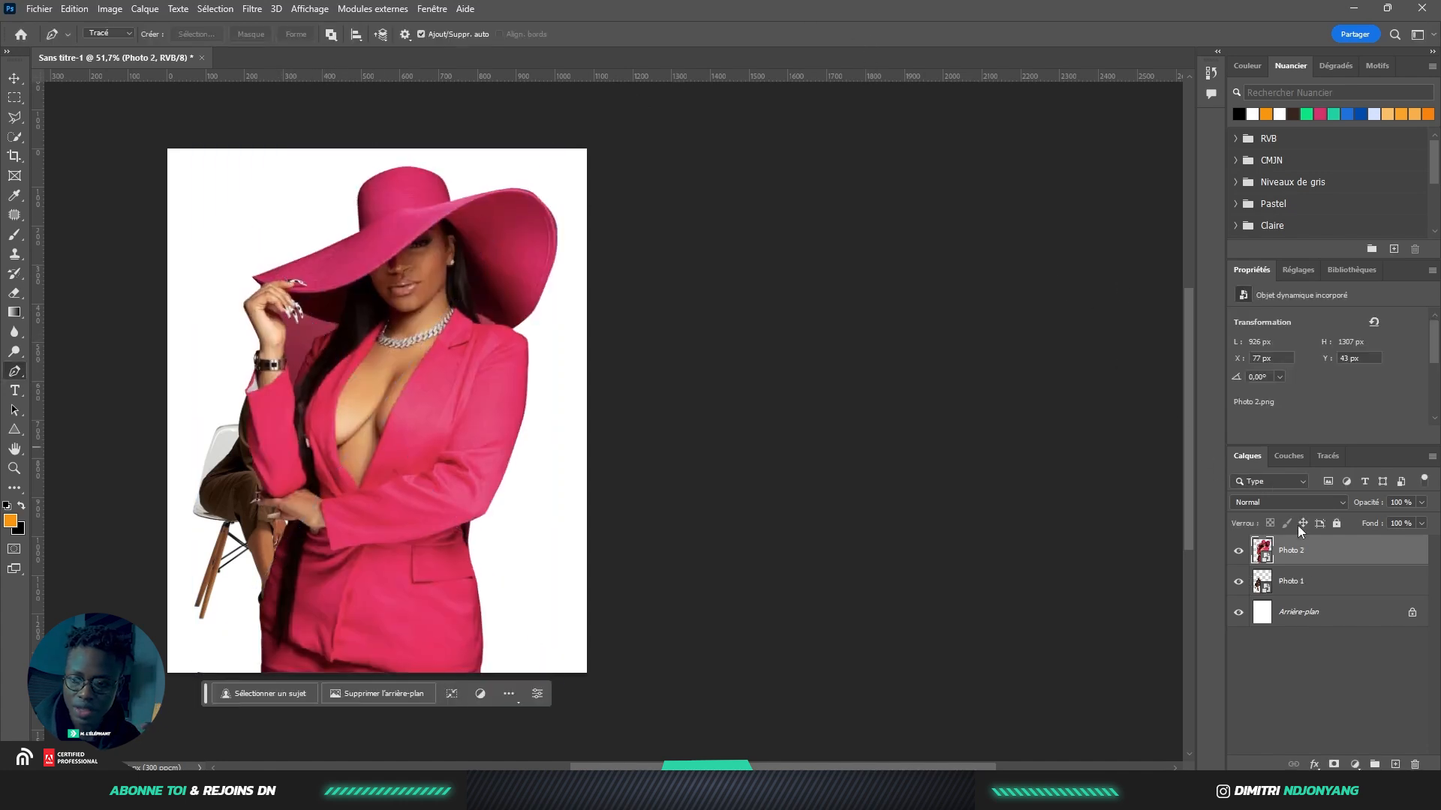
pyautogui.moveTo(1314, 562); pyautogui.dragTo(1304, 599)
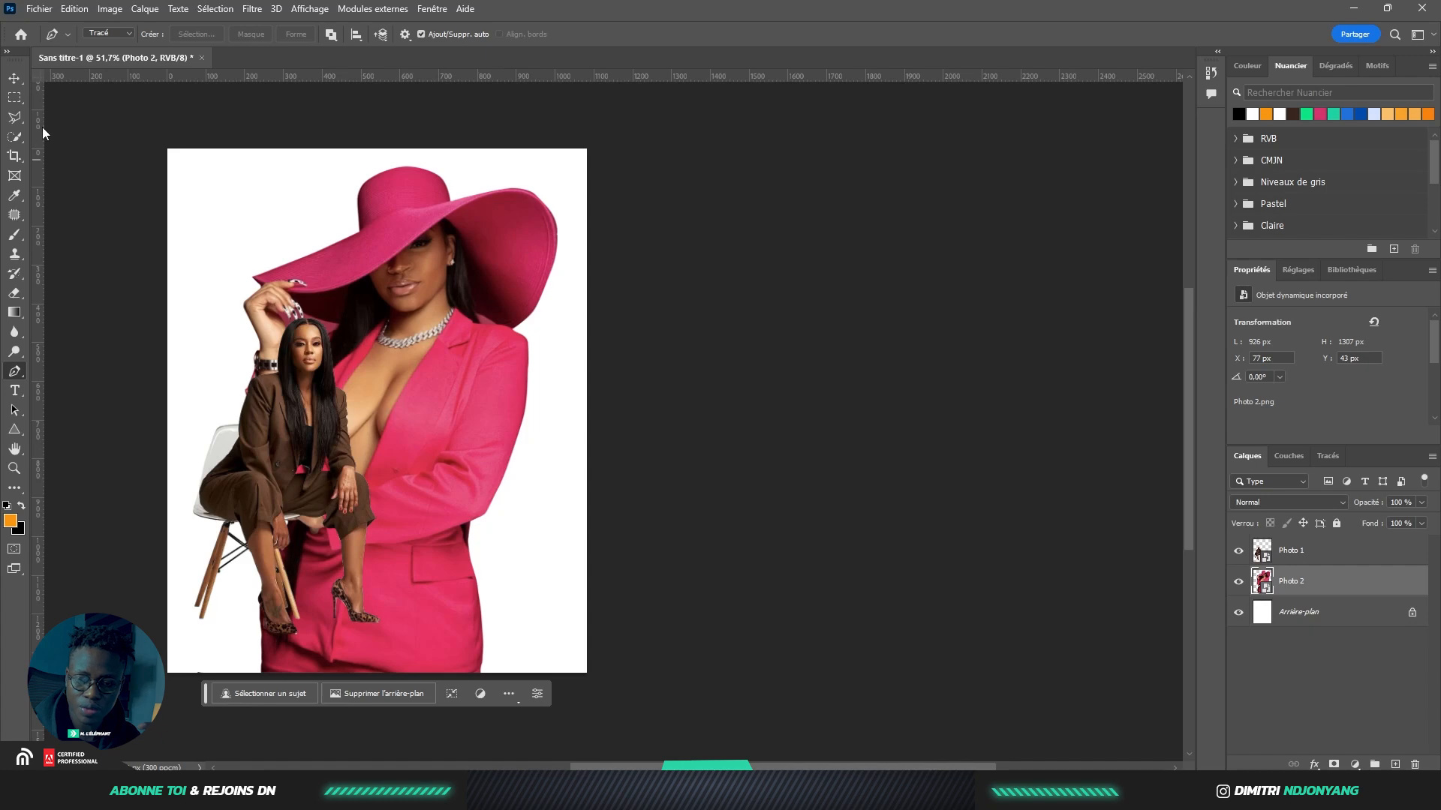
pyautogui.click(18, 84)
pyautogui.moveTo(560, 167); pyautogui.dragTo(255, 372)
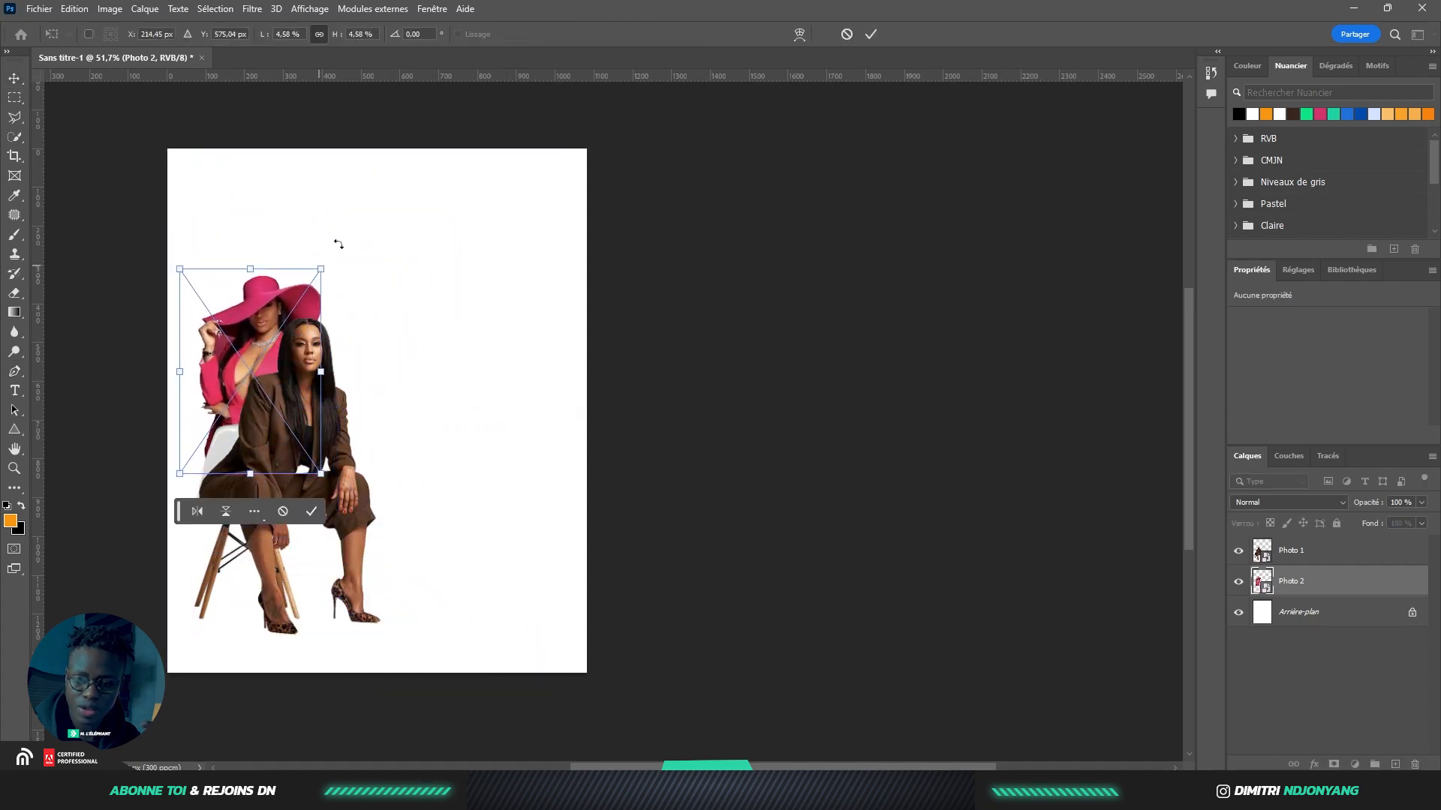
pyautogui.moveTo(327, 267); pyautogui.dragTo(363, 214)
pyautogui.moveTo(328, 286); pyautogui.dragTo(322, 287)
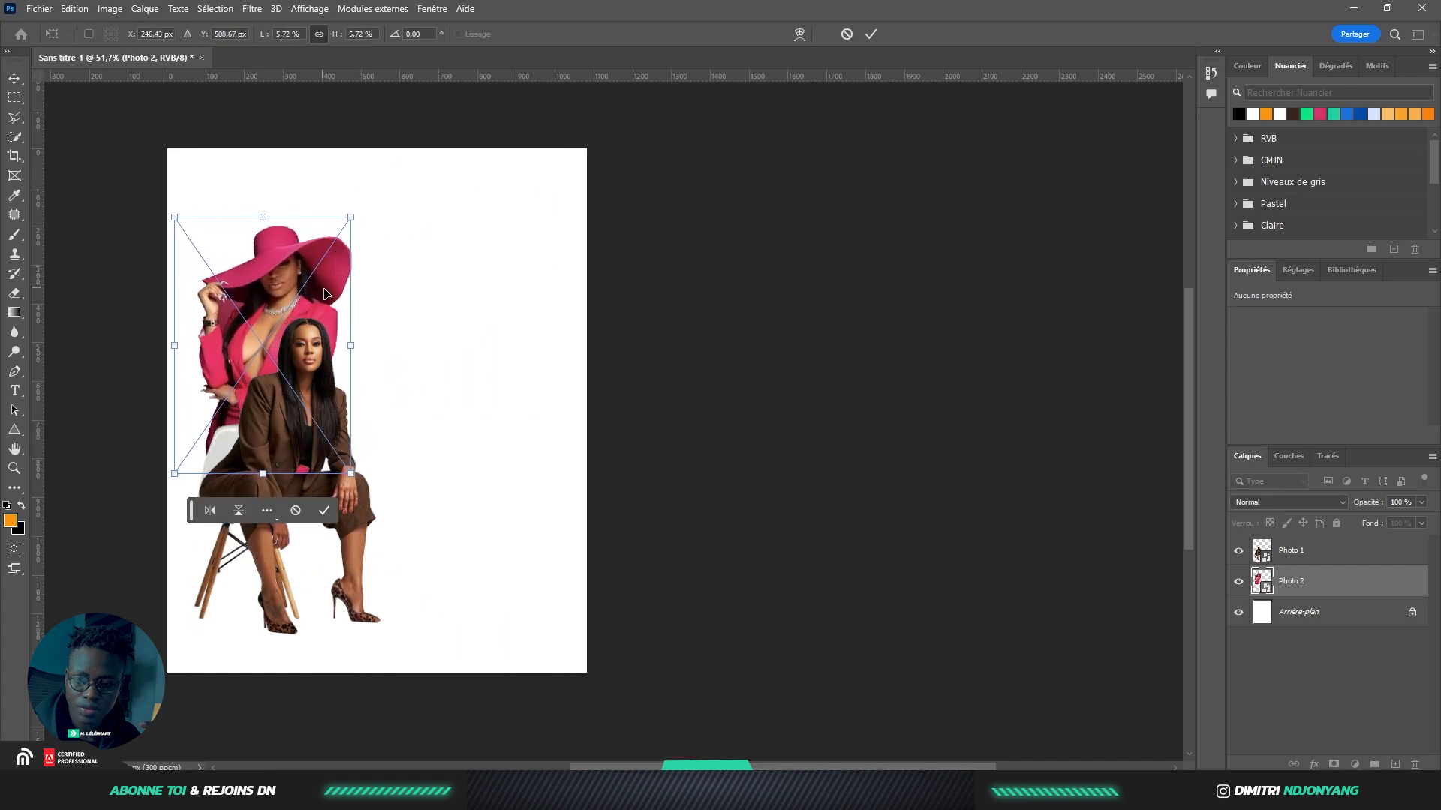
pyautogui.click(324, 511)
pyautogui.press('t')
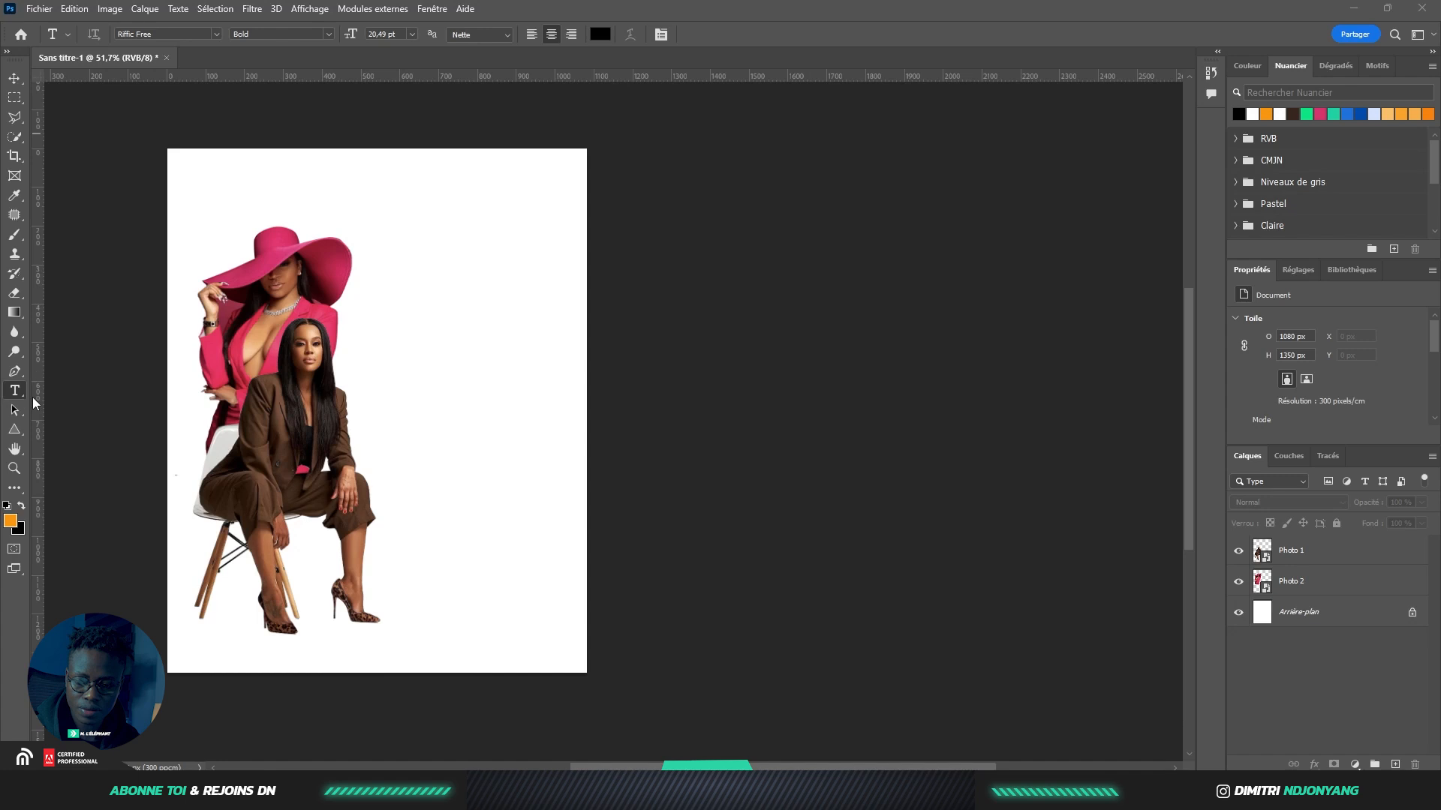
# Type the title BRANDING broken over two lines as BRAN and DING
pyautogui.click(406, 302)
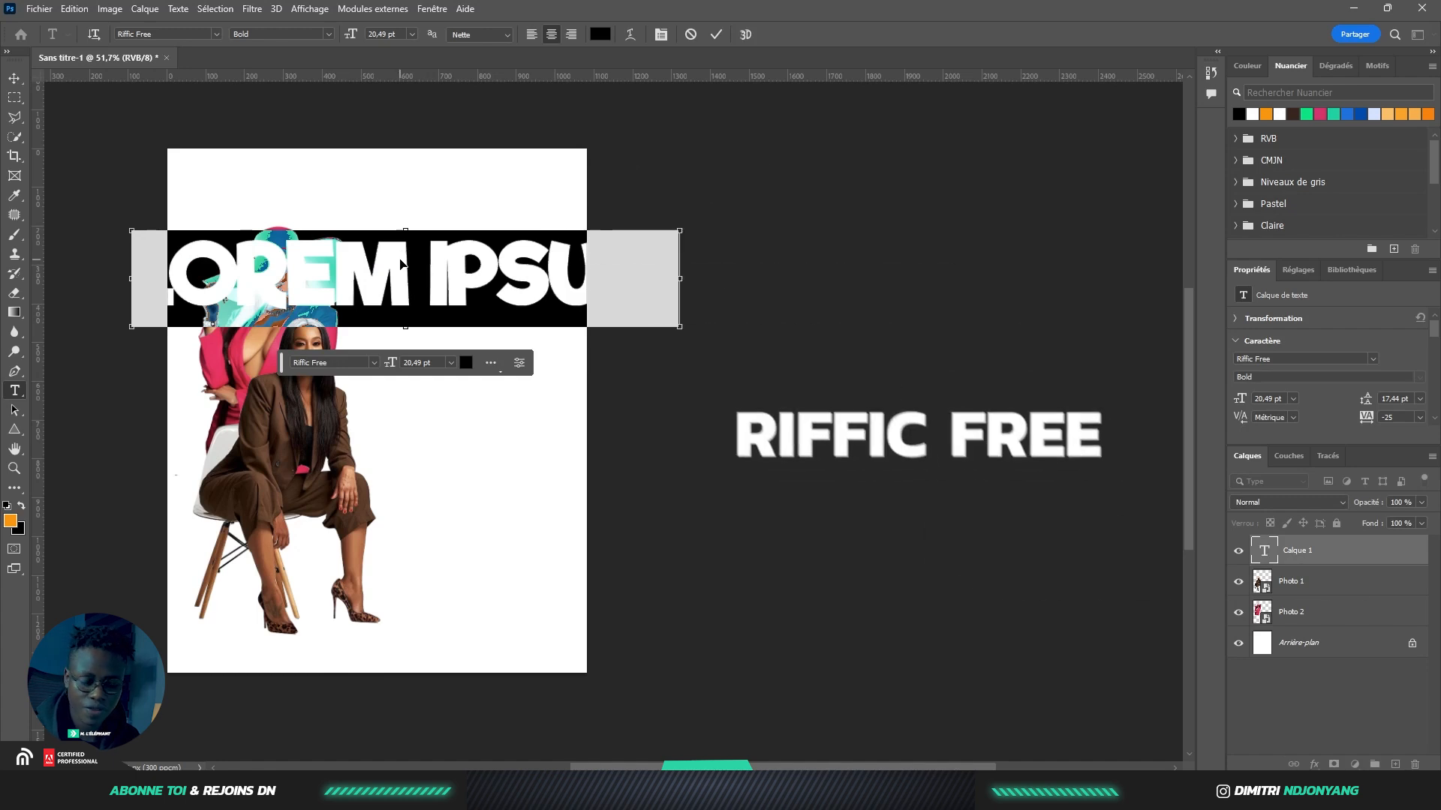
pyautogui.write('BRANDING')
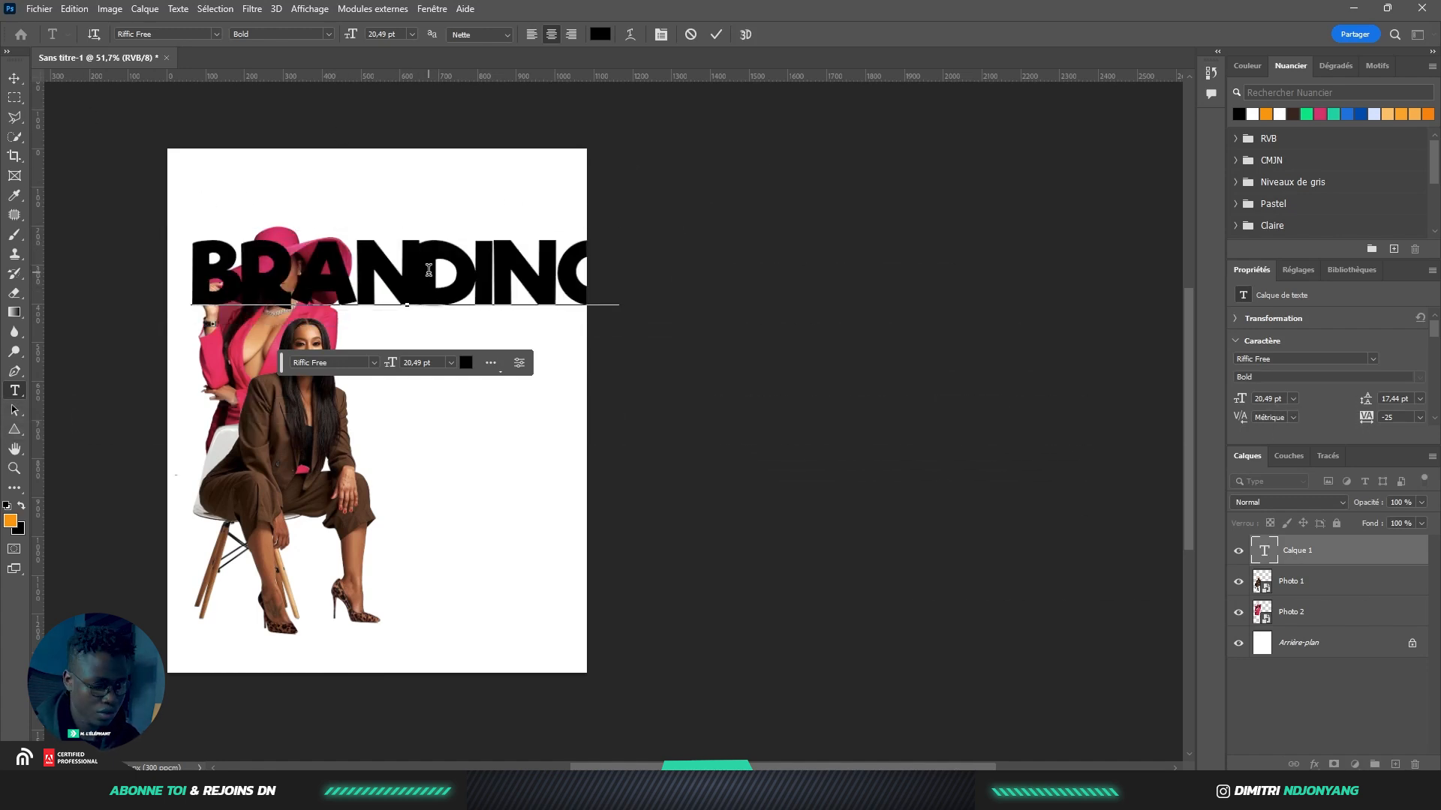
pyautogui.press('Return')
pyautogui.click(712, 34)
# Scale the BRAN DING title to about 83% and position it right of the women
pyautogui.click(14, 78)
pyautogui.moveTo(454, 312); pyautogui.dragTo(507, 333)
pyautogui.moveTo(568, 276); pyautogui.dragTo(508, 309)
pyautogui.moveTo(450, 345); pyautogui.dragTo(481, 347)
pyautogui.moveTo(538, 411); pyautogui.dragTo(559, 426)
pyautogui.moveTo(509, 381); pyautogui.dragTo(503, 382)
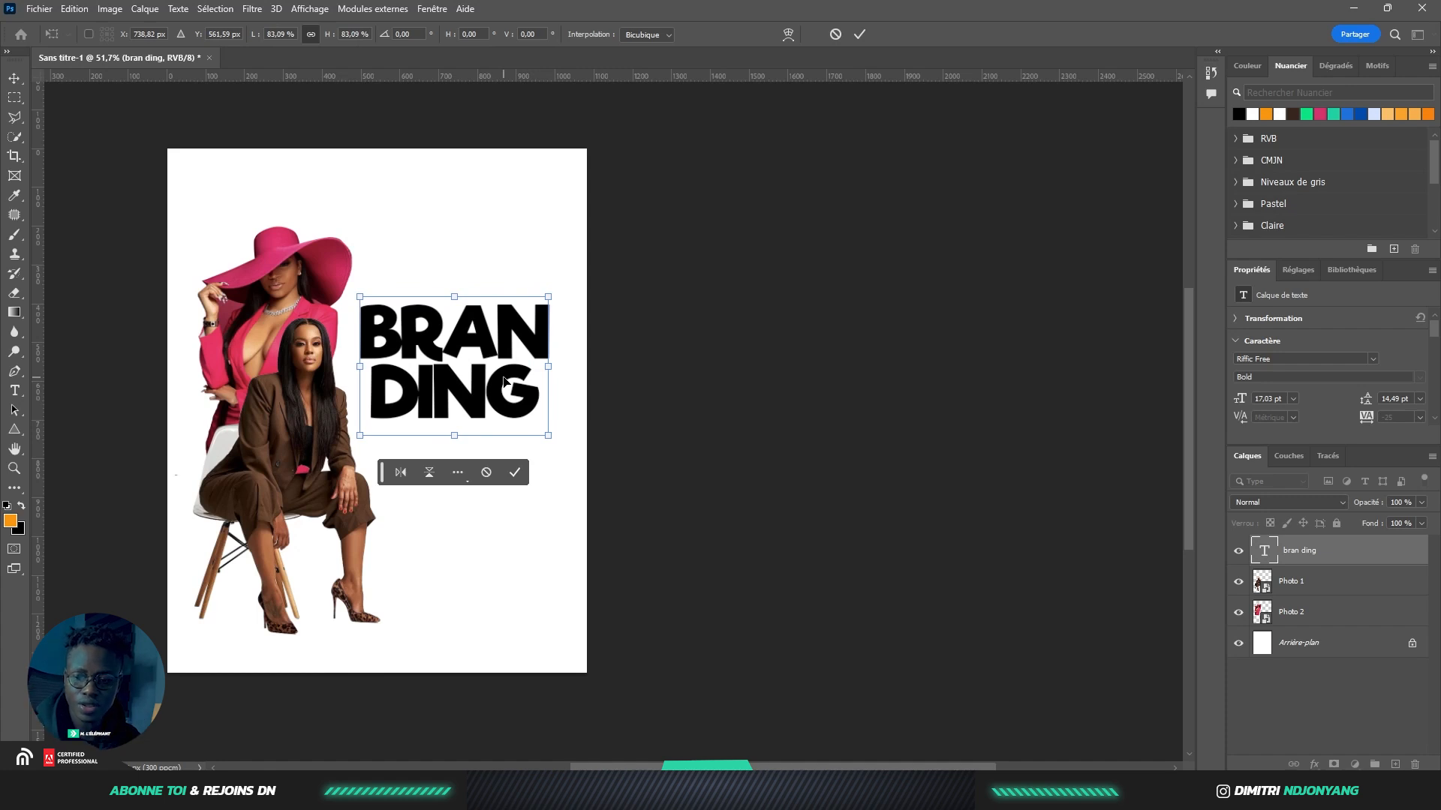
pyautogui.click(514, 478)
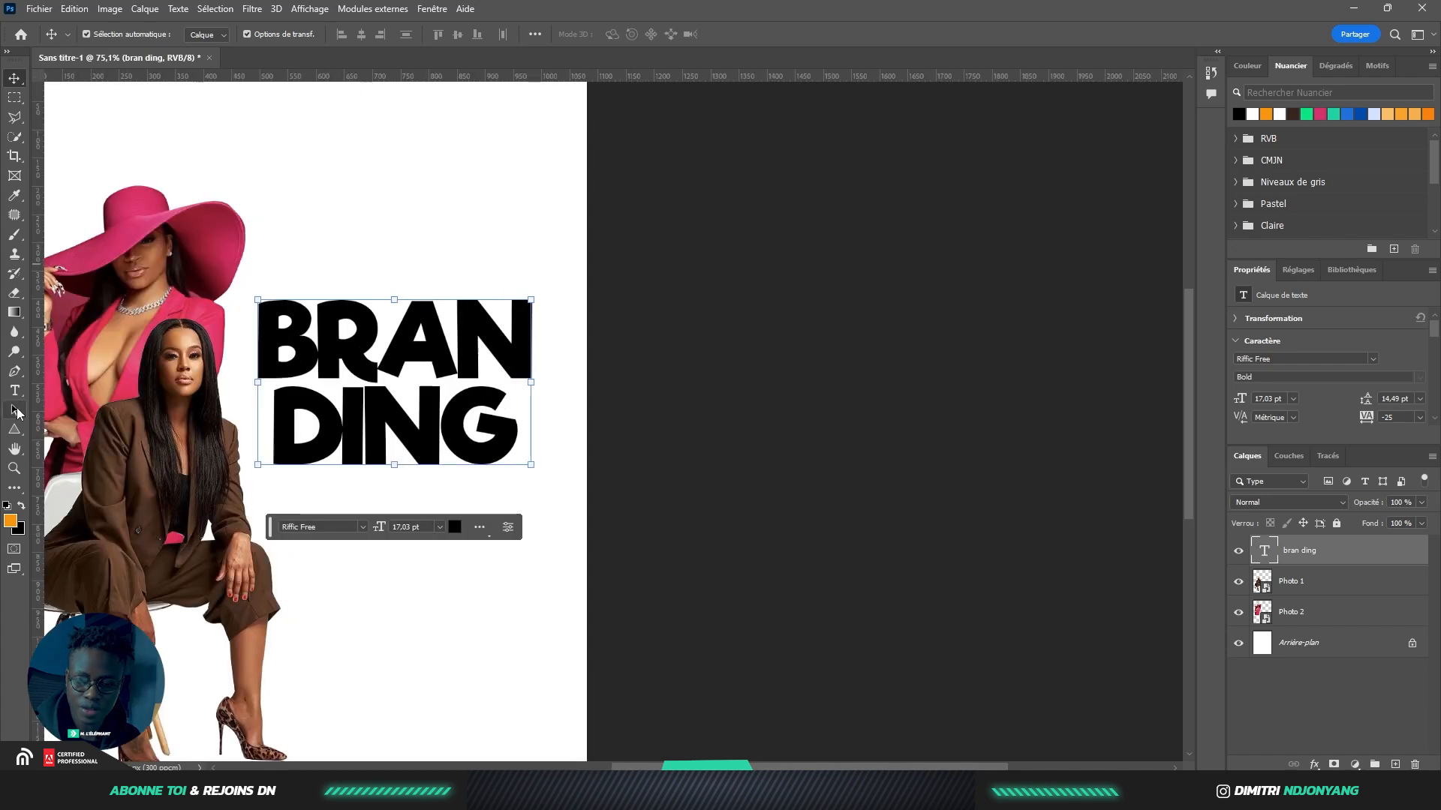
# Draw a black 494×67 px bar without outline above the title, then start a new text line
pyautogui.click(16, 436)
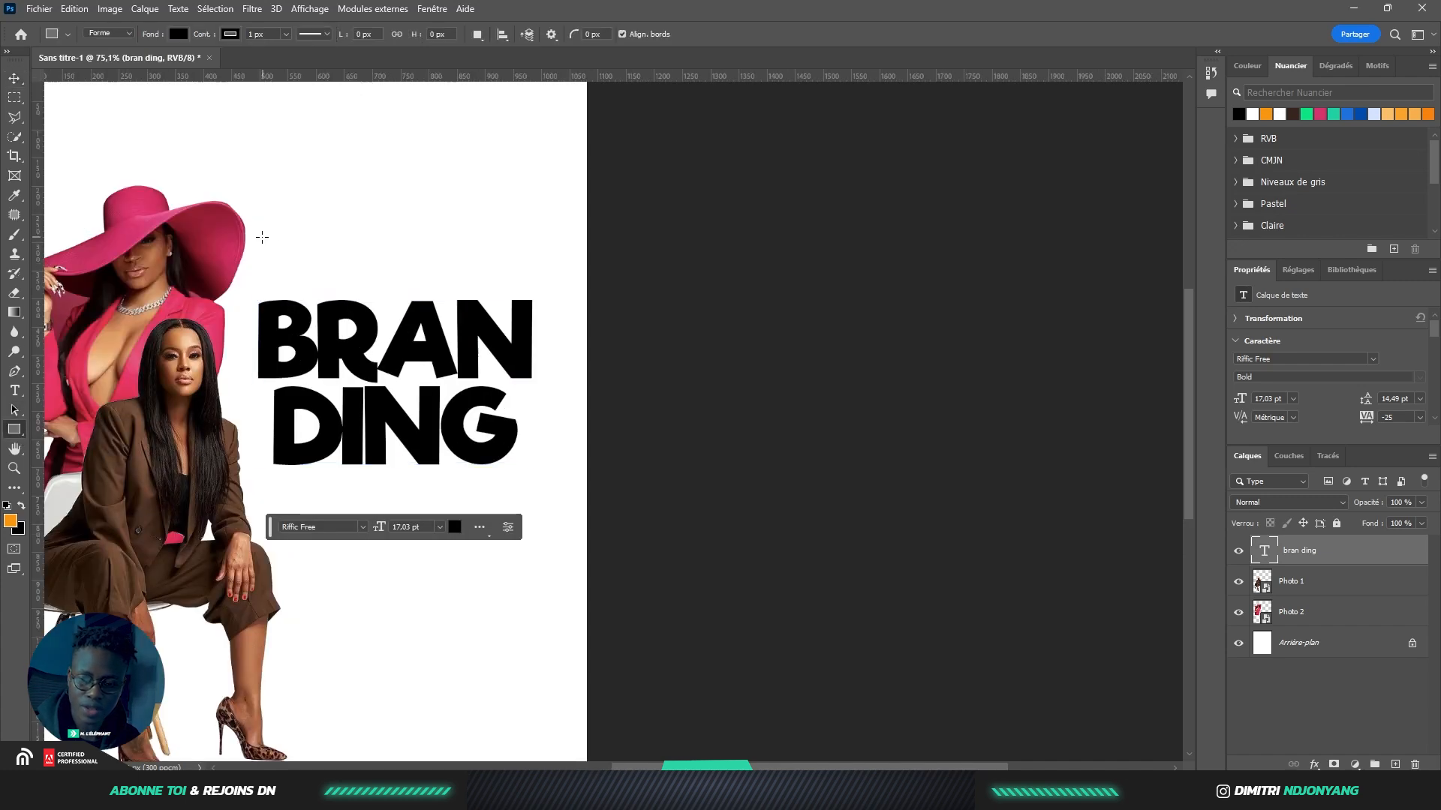
pyautogui.moveTo(258, 241); pyautogui.dragTo(535, 279)
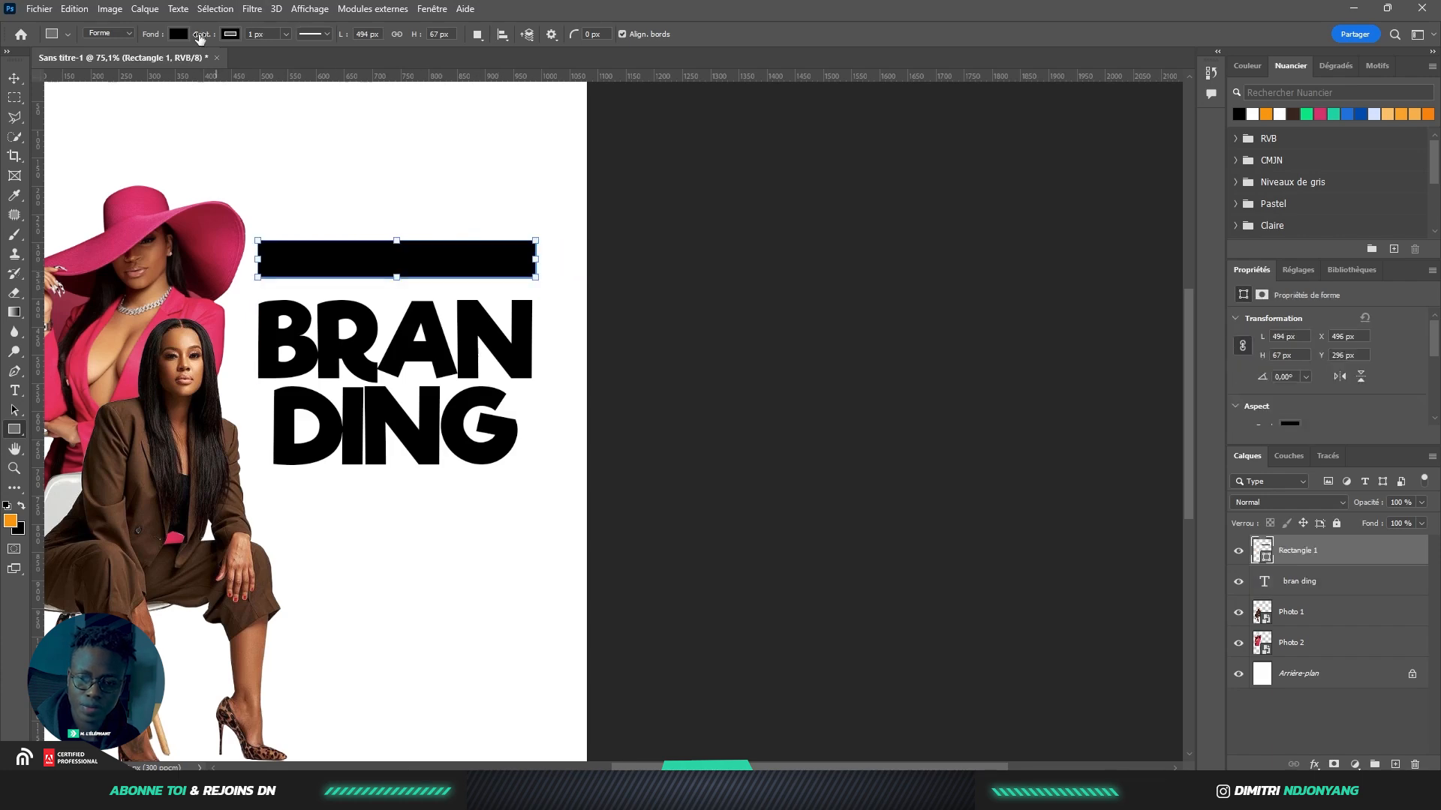
pyautogui.click(231, 35)
pyautogui.click(139, 66)
pyautogui.click(15, 79)
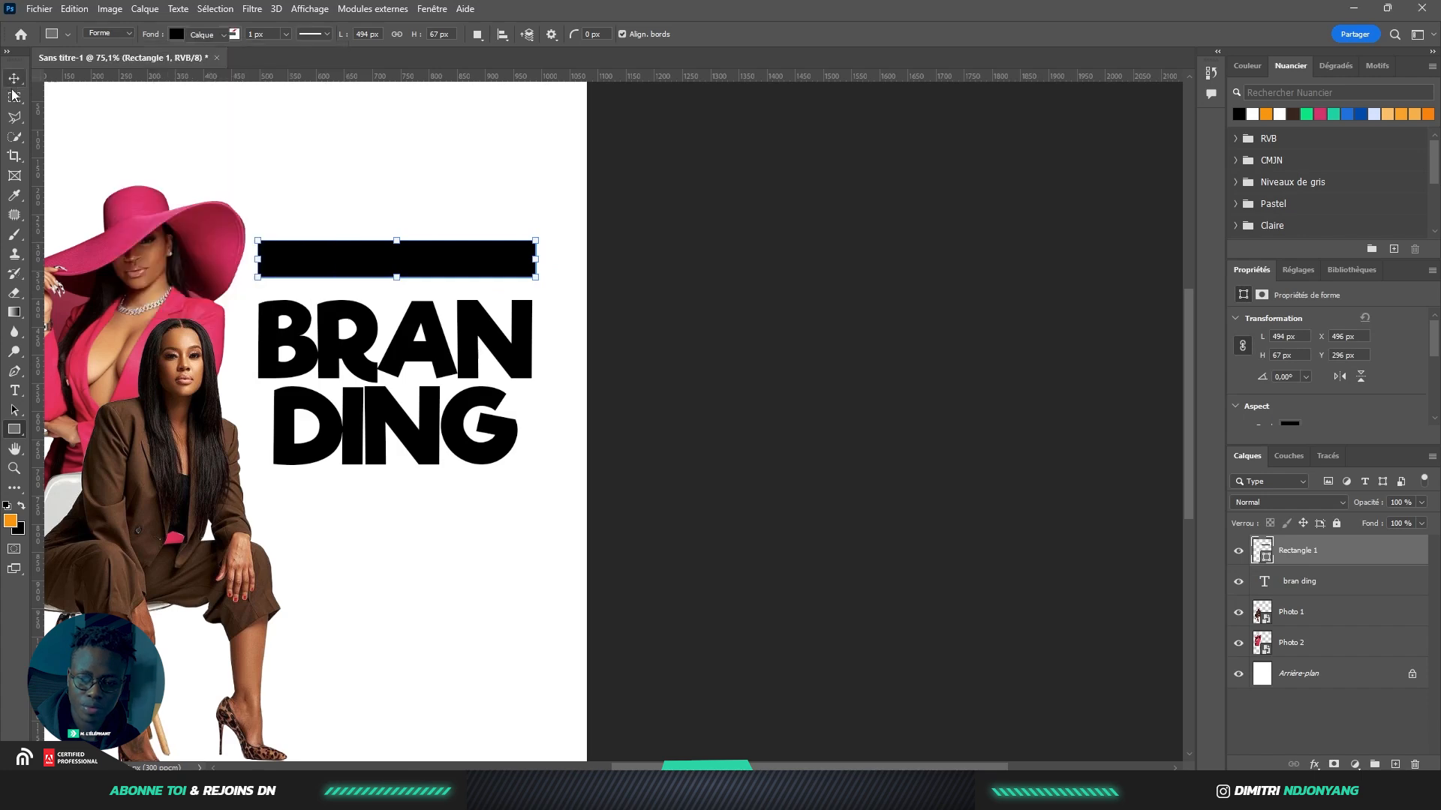
pyautogui.click(14, 391)
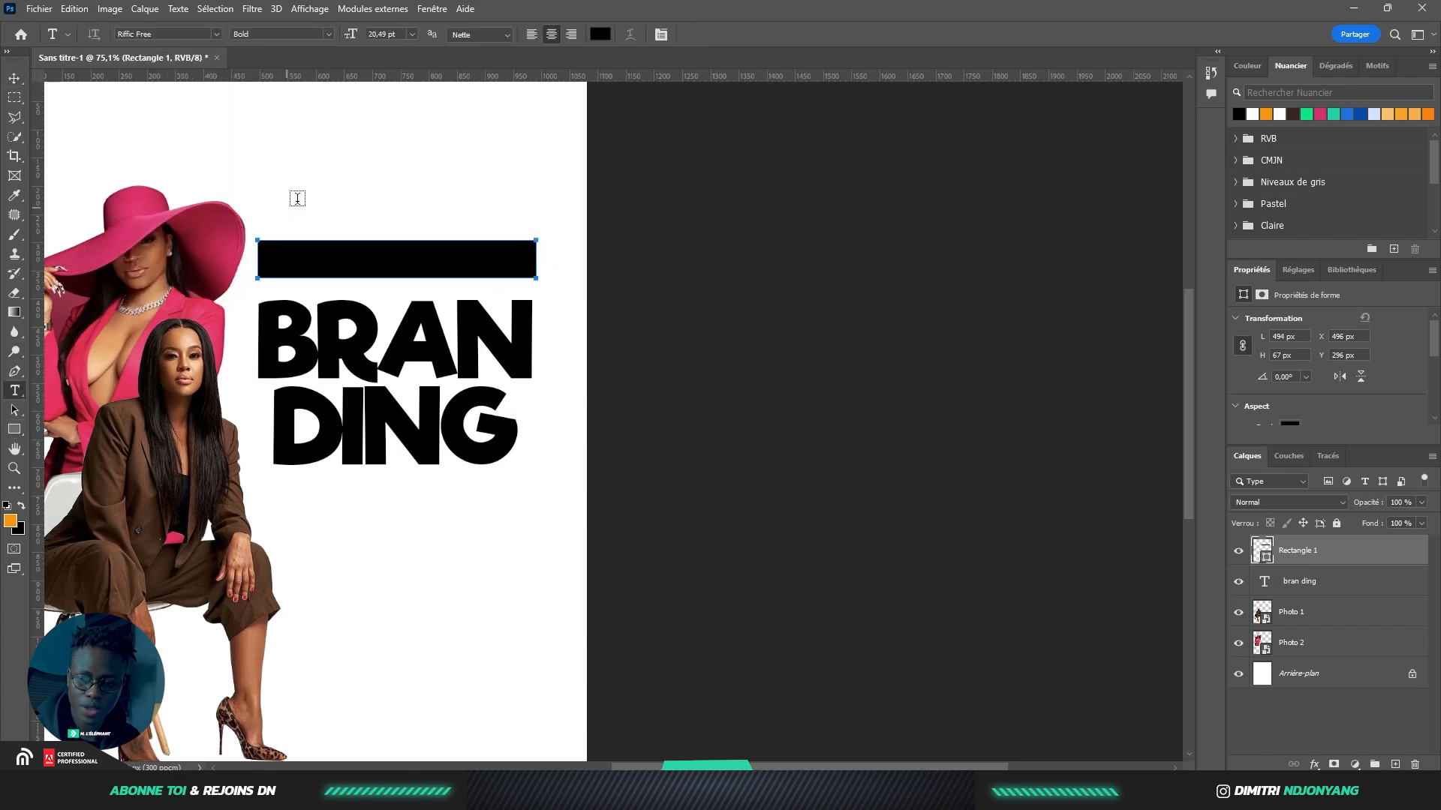
pyautogui.click(299, 177)
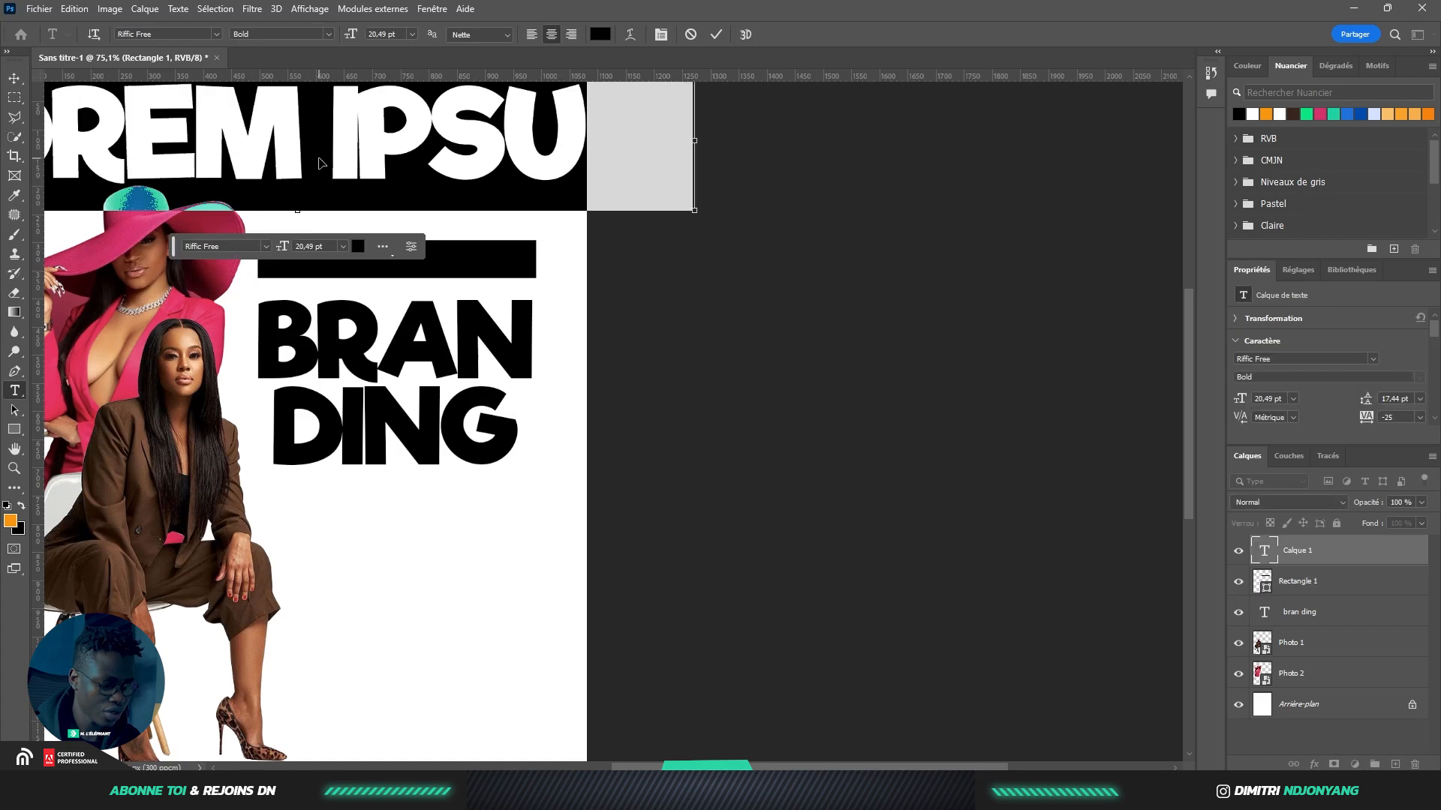
# Paste the subtitle text at 6 pt, shrink it to the page width and move it up
pyautogui.hotkey('ctrl', 'v')
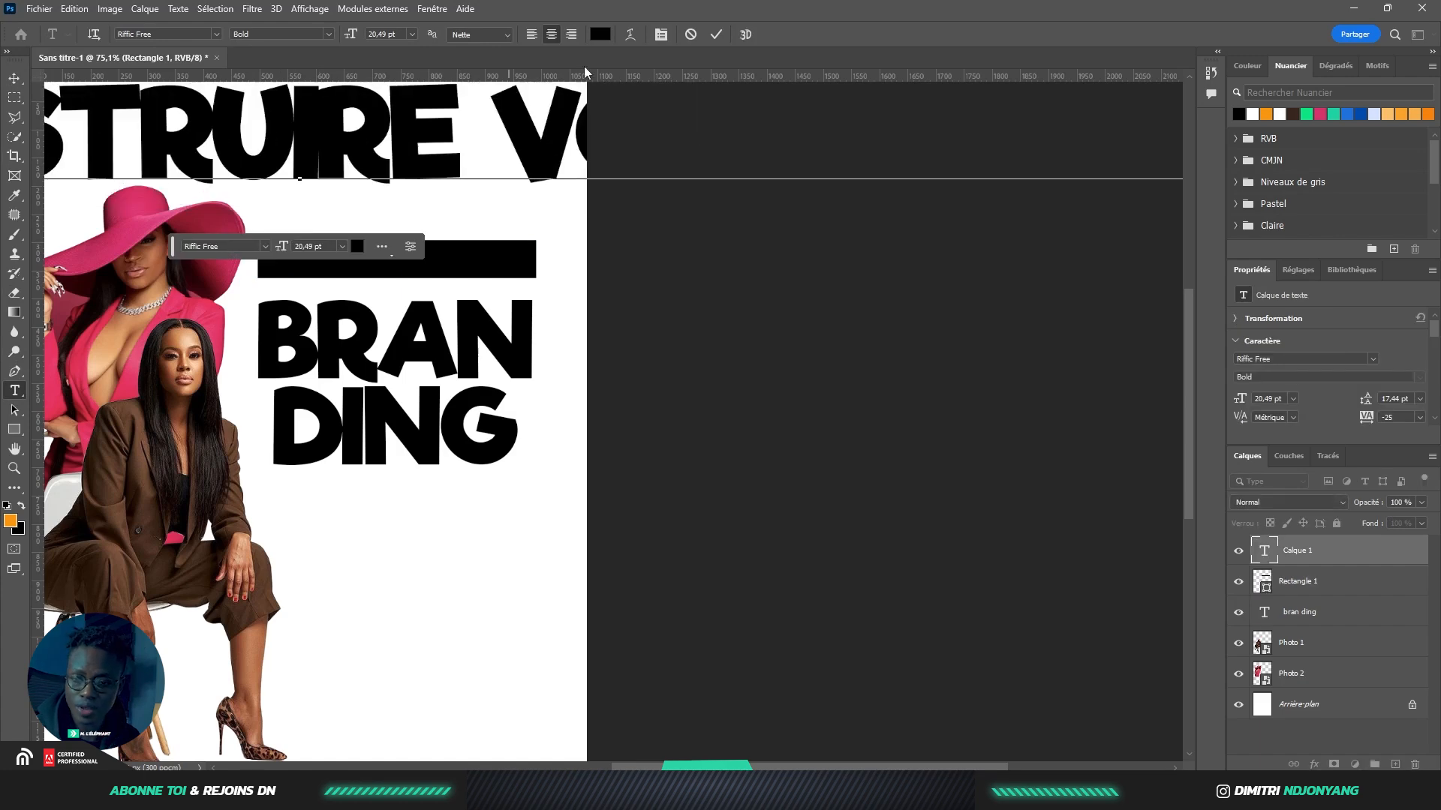
pyautogui.click(14, 78)
pyautogui.scroll(-4, 405, 188)
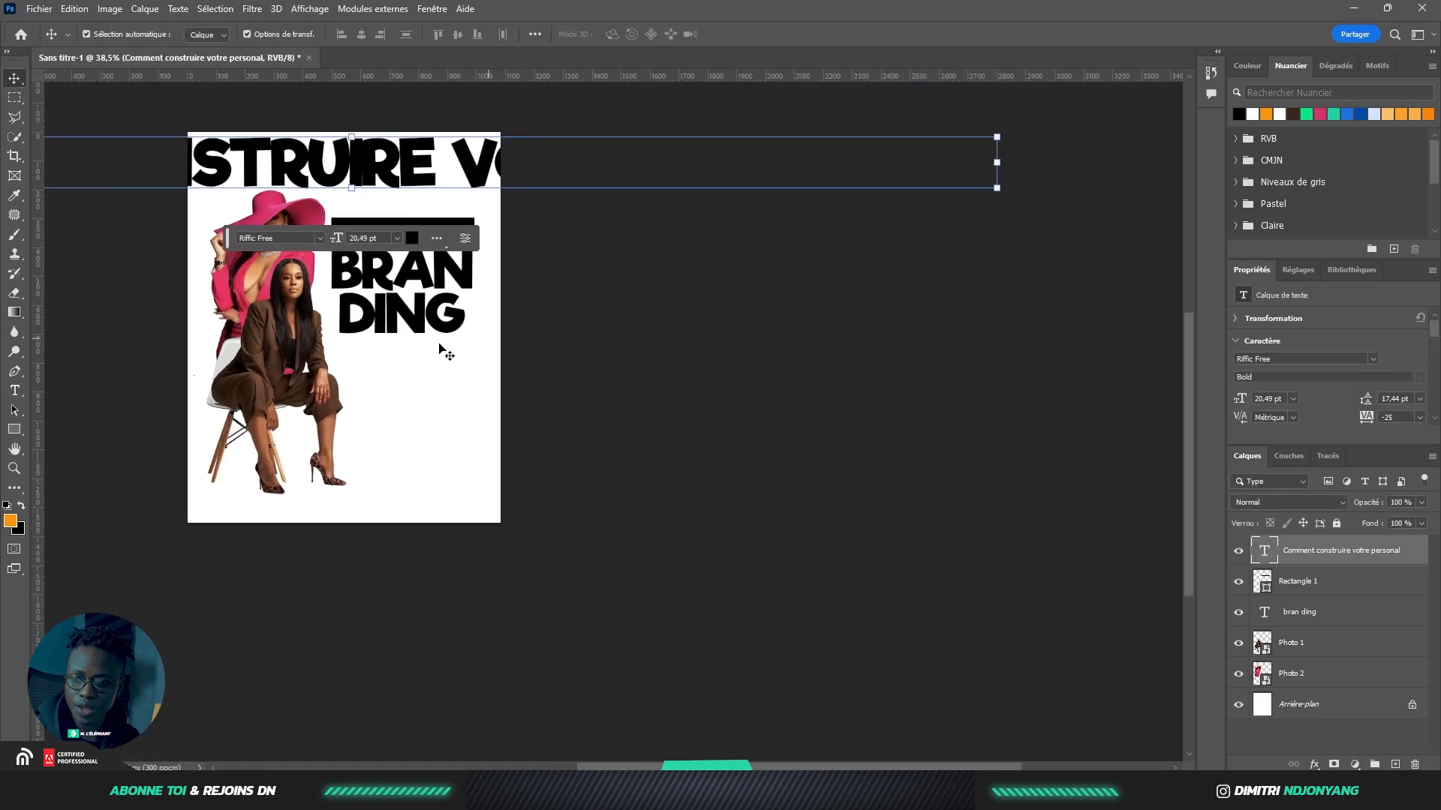
pyautogui.click(398, 238)
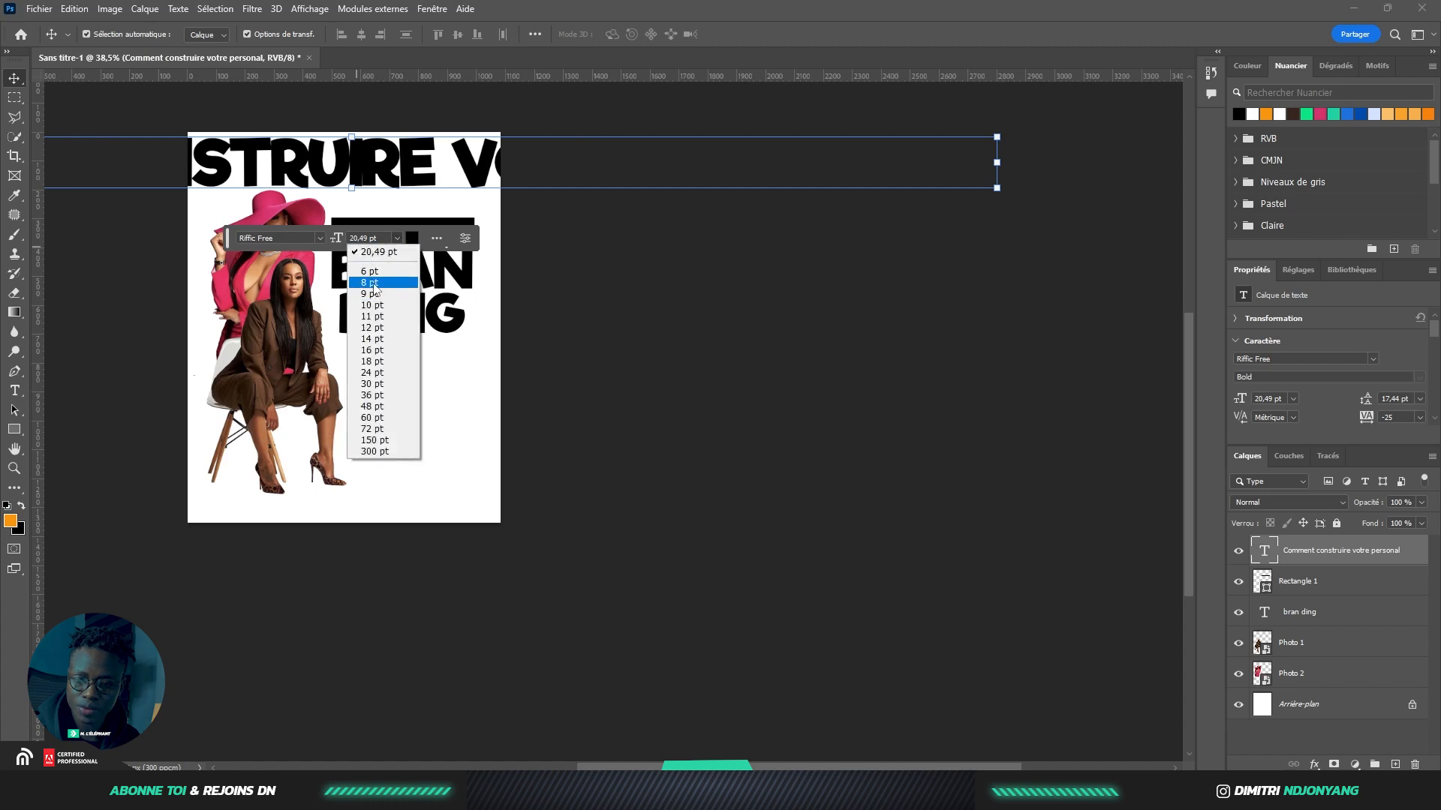
pyautogui.click(379, 280)
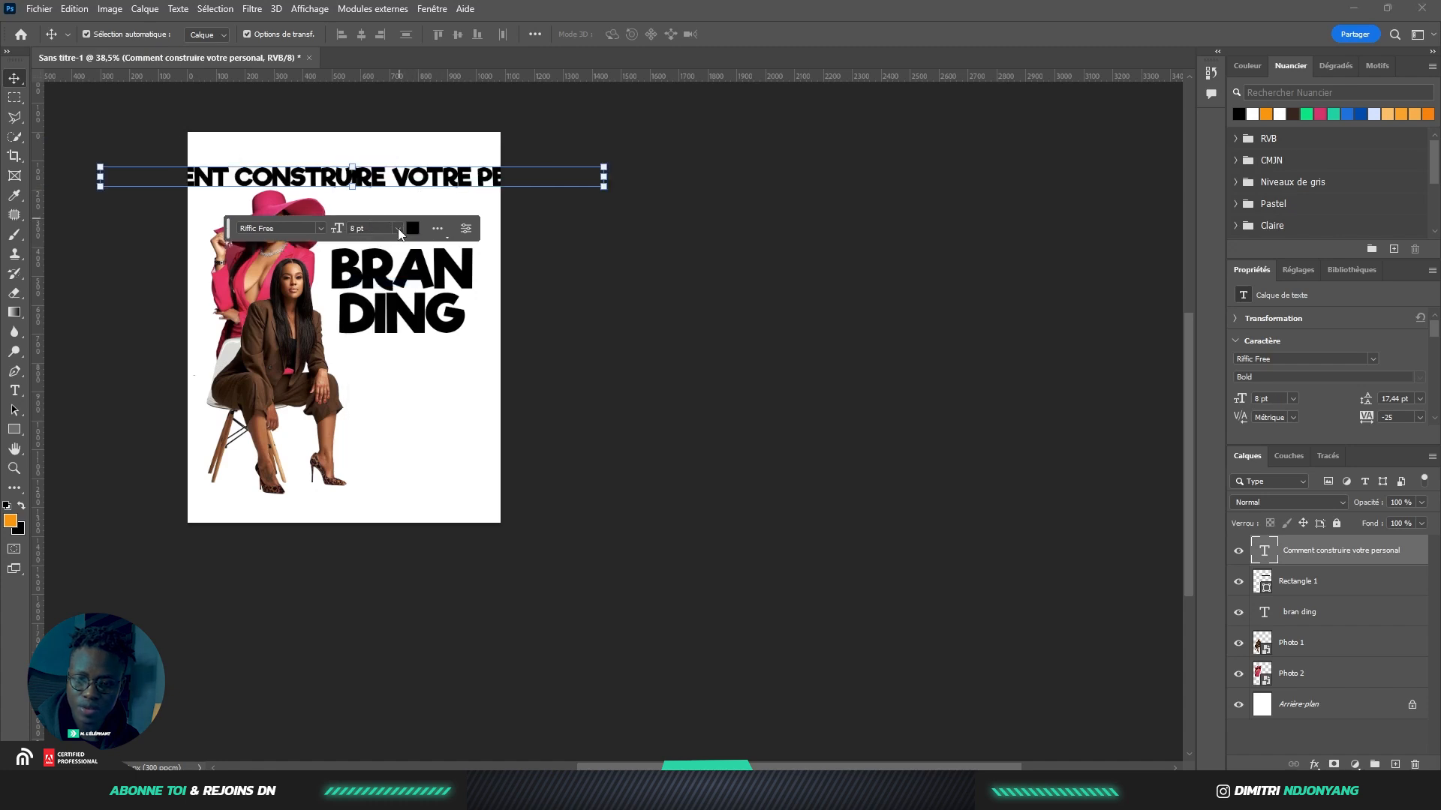
pyautogui.click(398, 235)
pyautogui.click(379, 261)
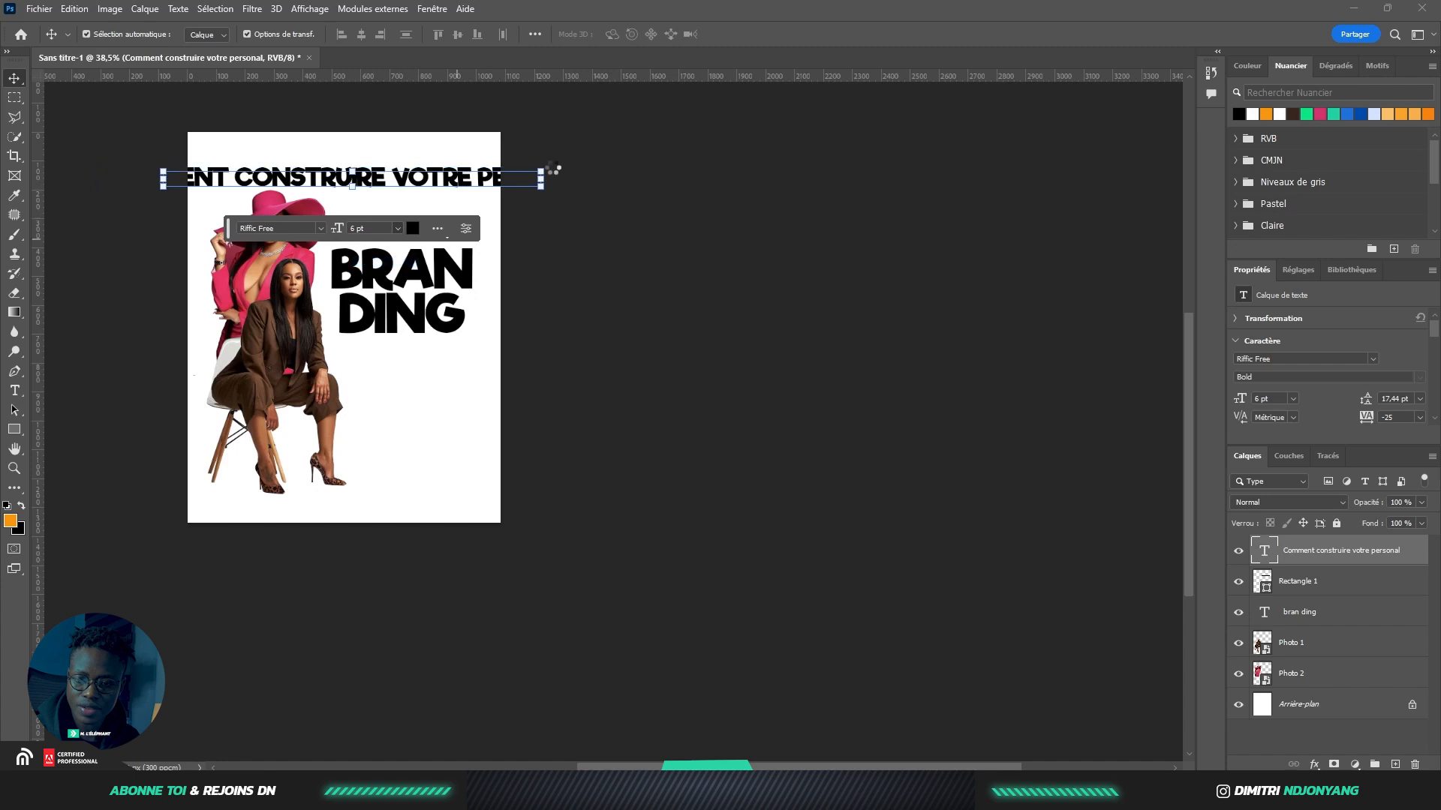
pyautogui.moveTo(539, 172); pyautogui.dragTo(447, 224)
pyautogui.scroll(4, 447, 224)
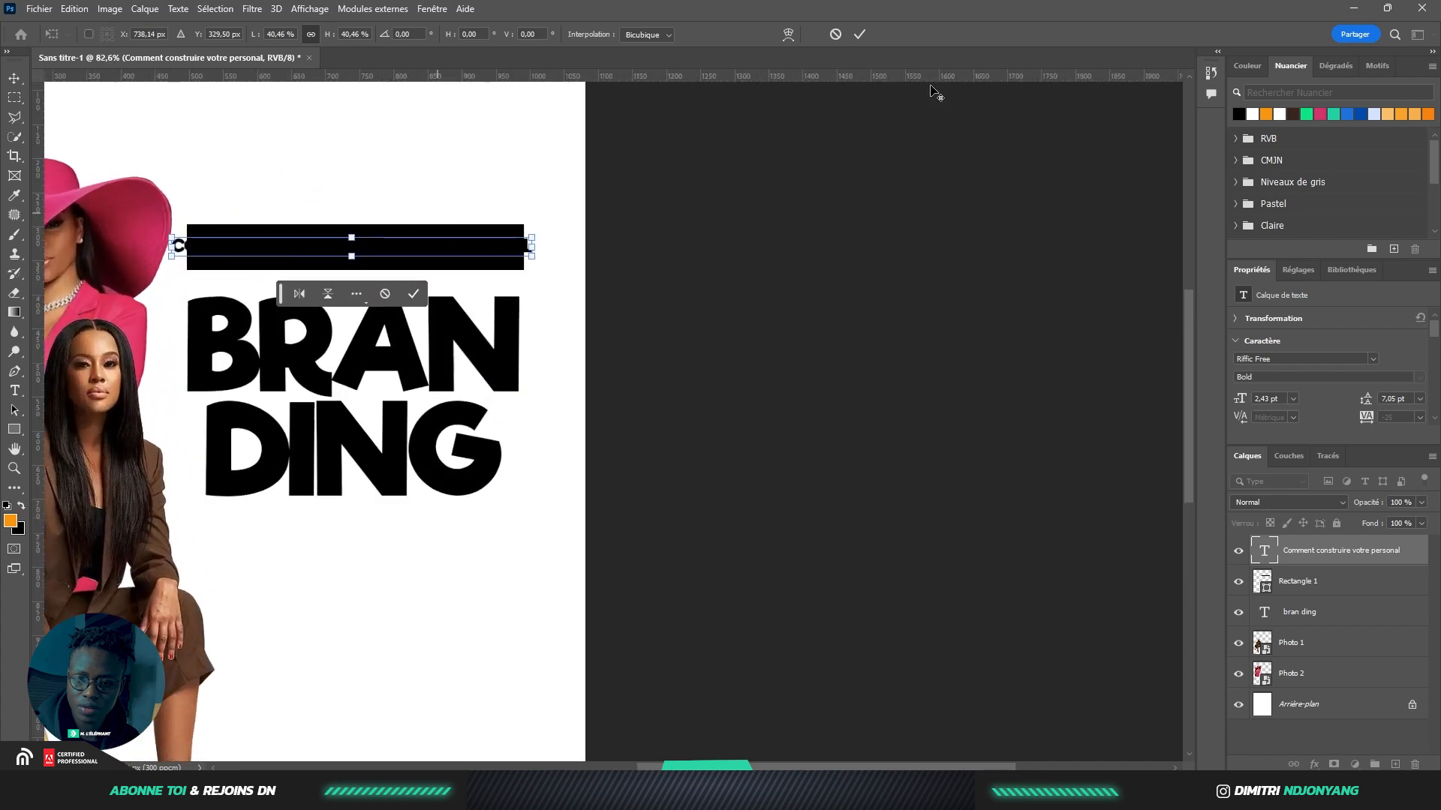
pyautogui.click(854, 37)
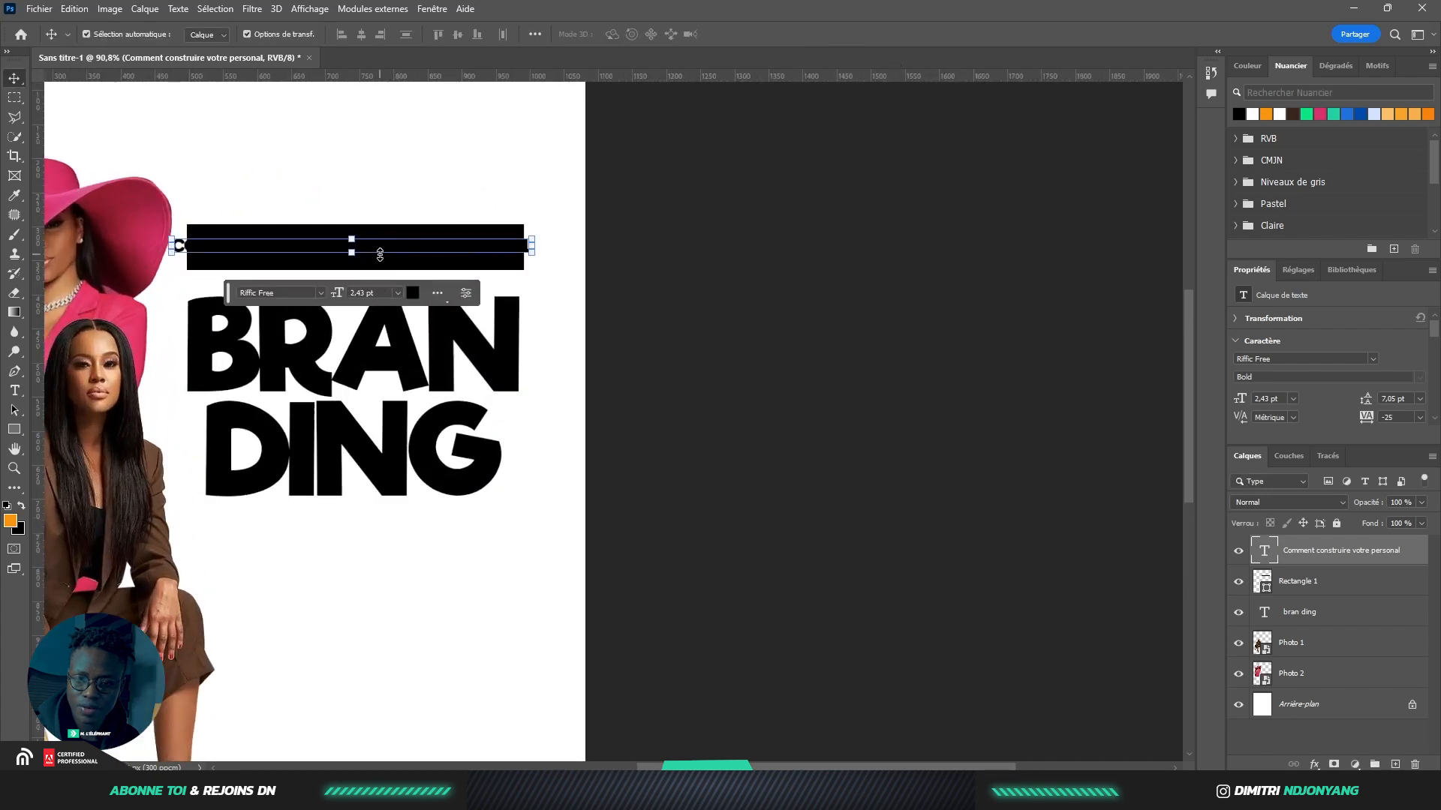
pyautogui.moveTo(379, 253); pyautogui.dragTo(390, 178)
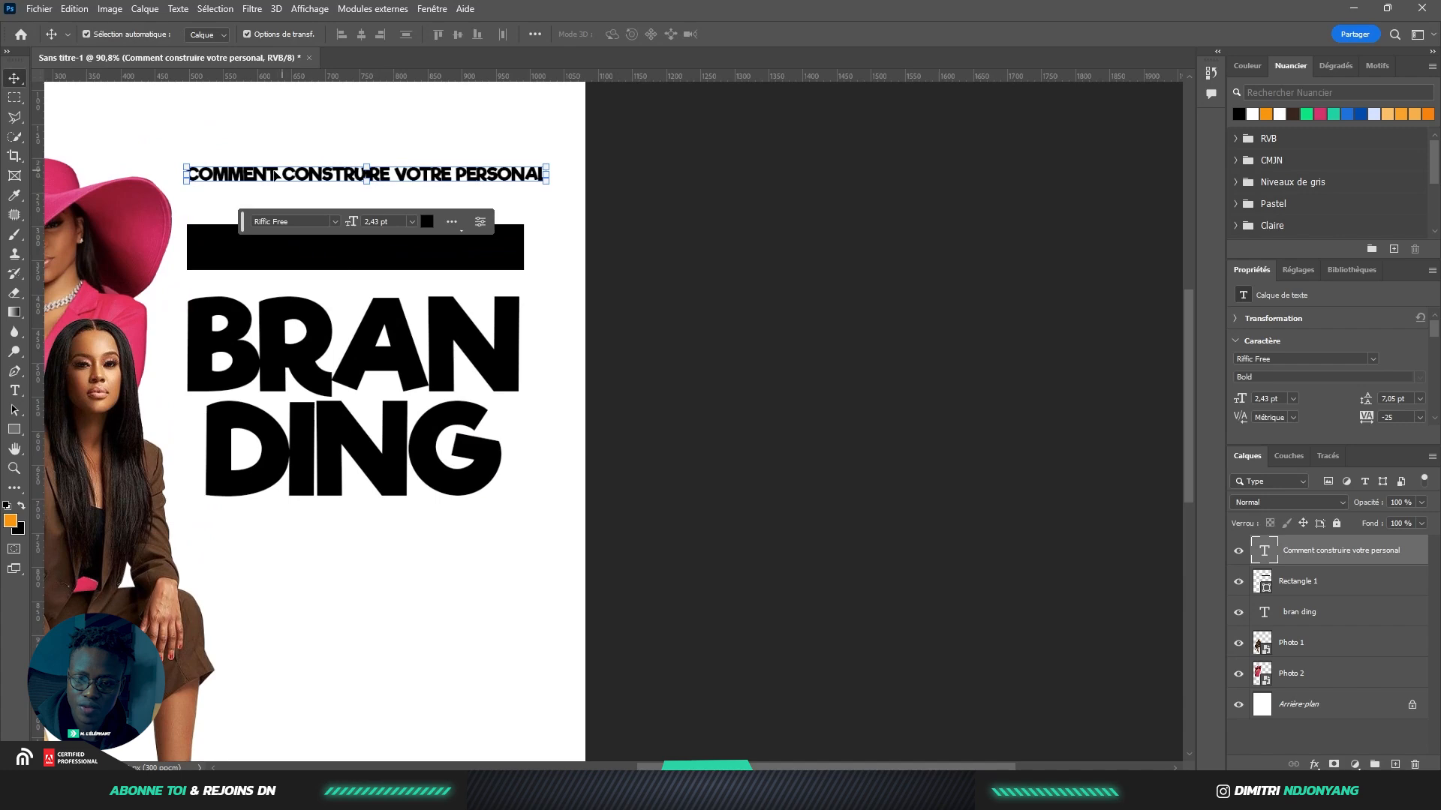
# Cut 'CONSTRUIRE VOTRE PERSONAL' out of the line, leaving only COMMENT
pyautogui.doubleClick(293, 178)
pyautogui.moveTo(283, 174); pyautogui.dragTo(575, 178)
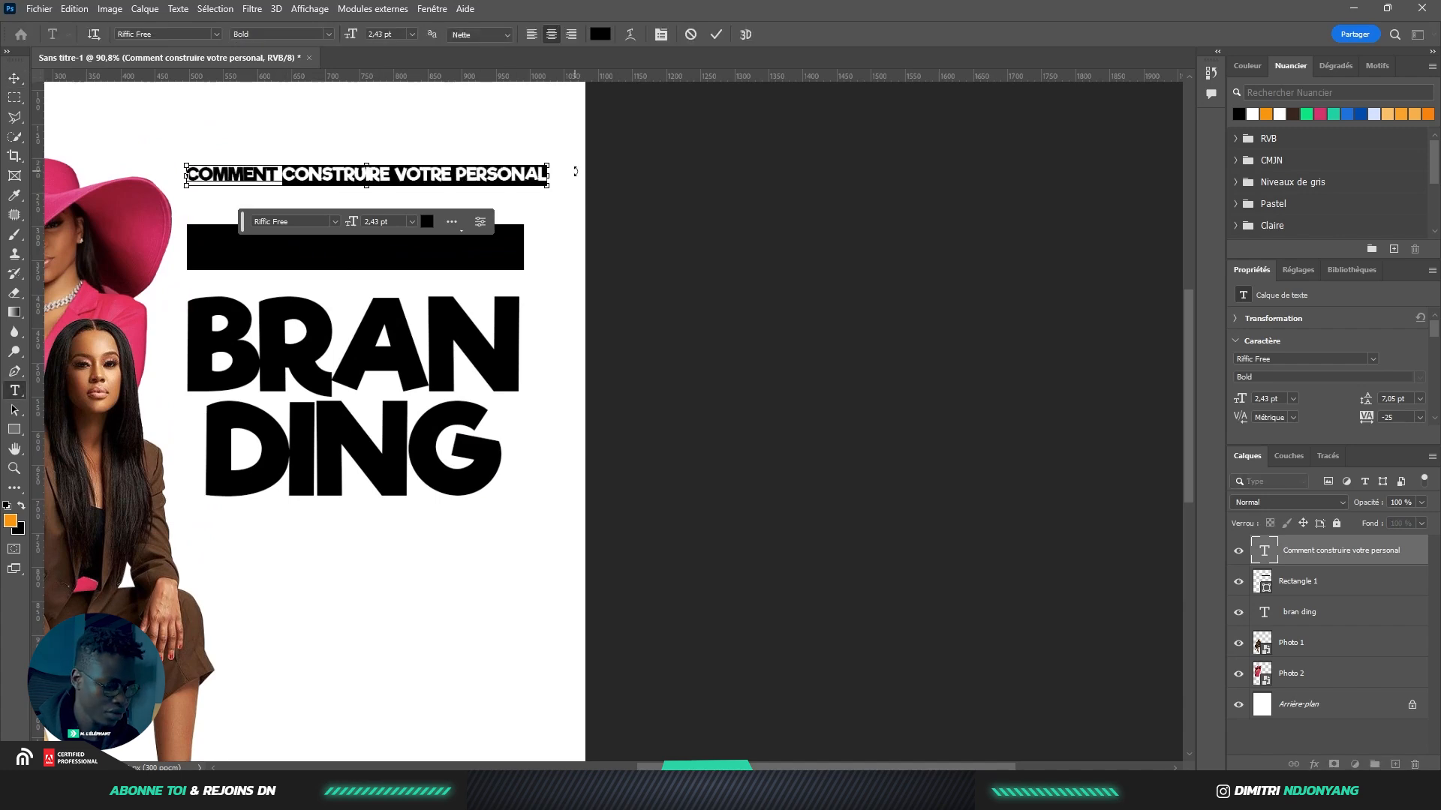
pyautogui.hotkey('ctrl', 'x')
pyautogui.click(715, 37)
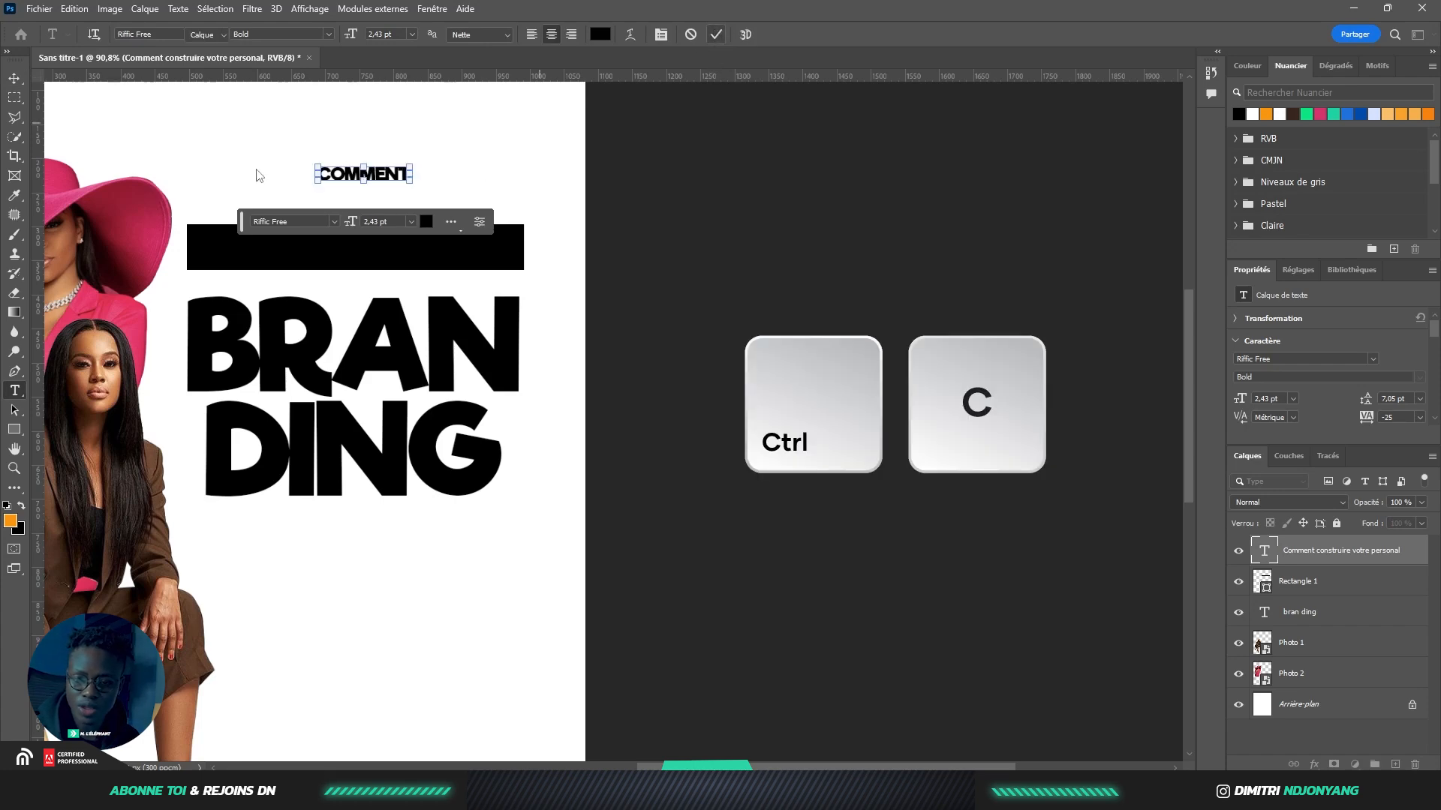
# Put white 'CONSTRUIRE VOTRE PERSONAL' stretched across the black bar, with COMMENT above it
pyautogui.moveTo(388, 183); pyautogui.dragTo(347, 247)
pyautogui.doubleClick(347, 247)
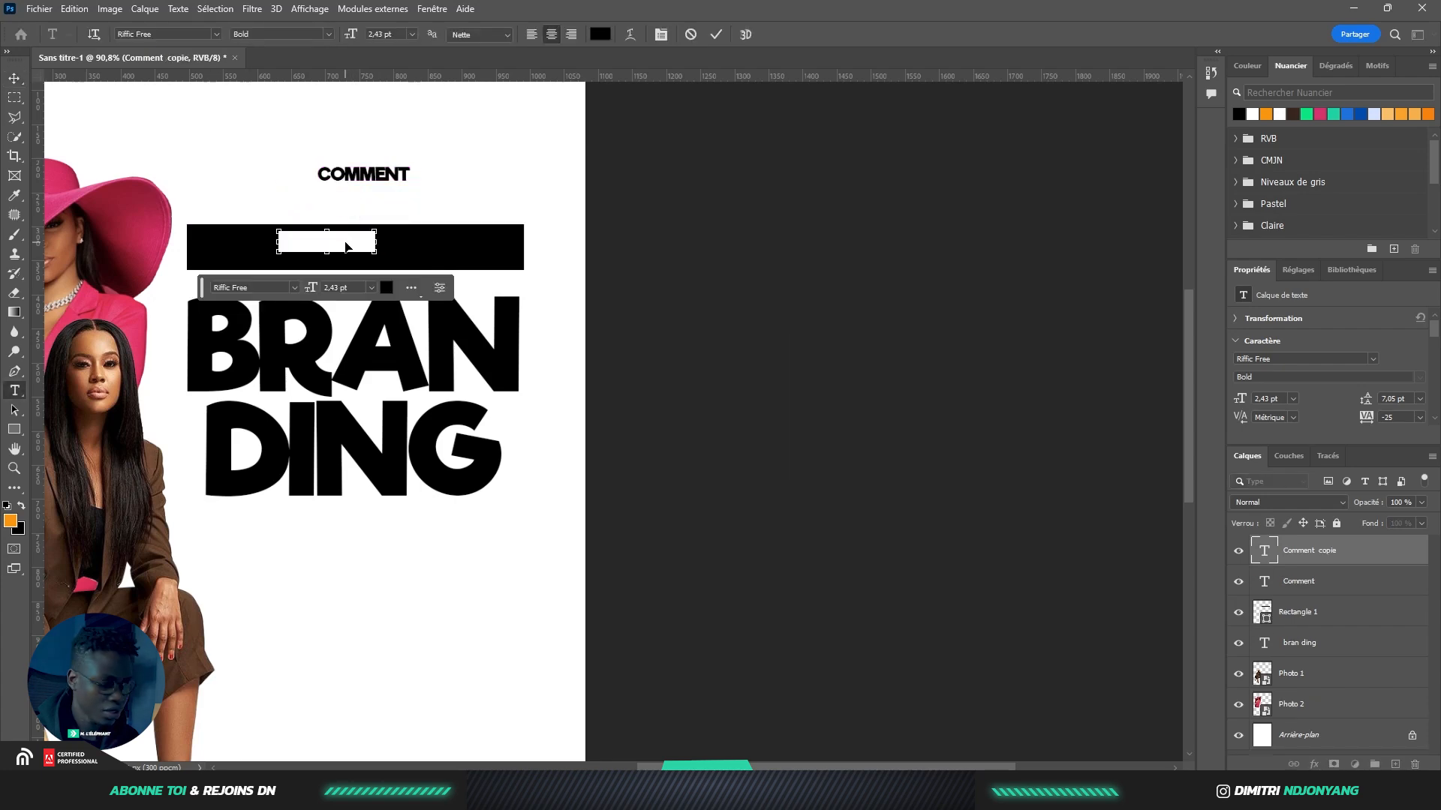
pyautogui.hotkey('ctrl', 'v')
pyautogui.click(715, 34)
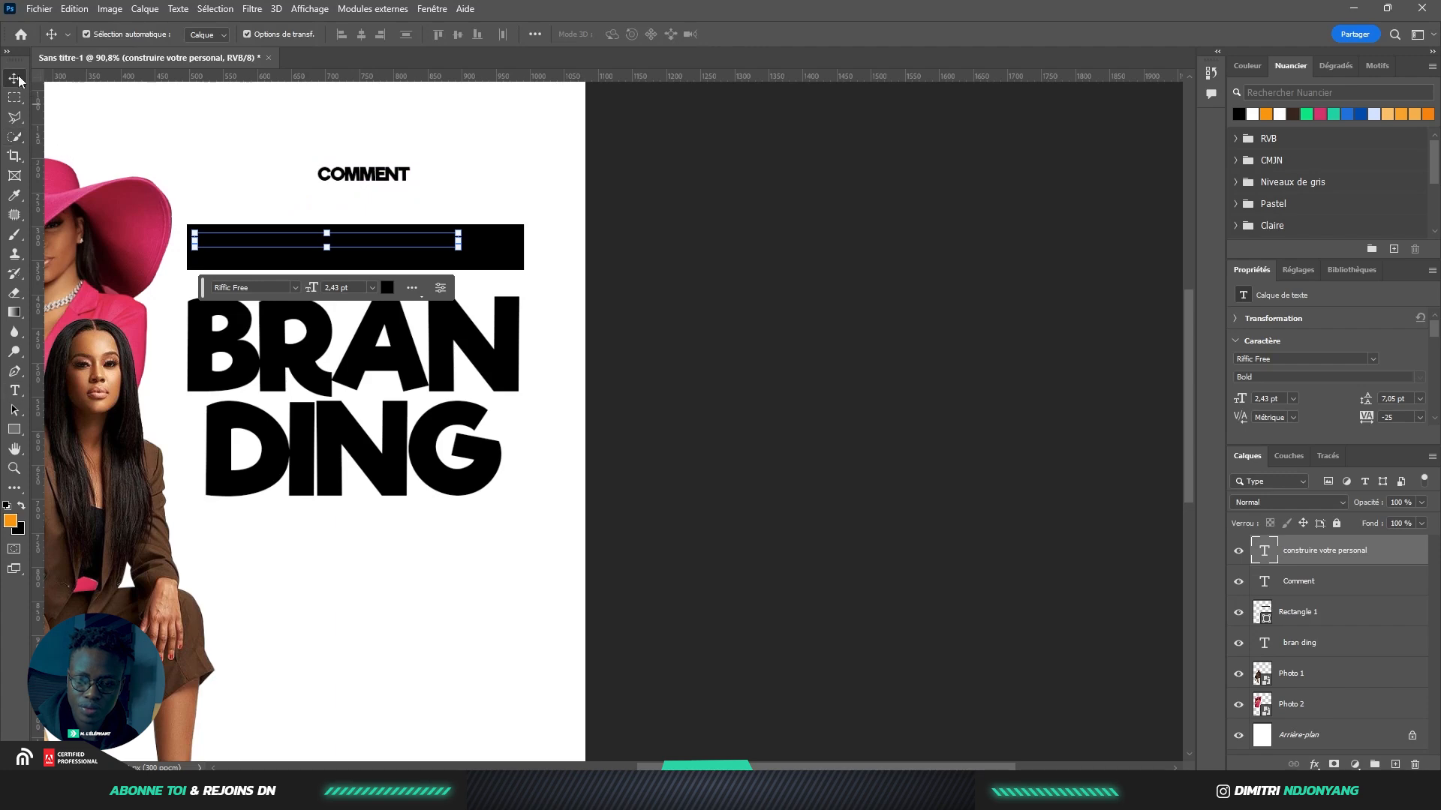
pyautogui.moveTo(459, 250); pyautogui.dragTo(518, 249)
pyautogui.click(860, 34)
pyautogui.click(1253, 114)
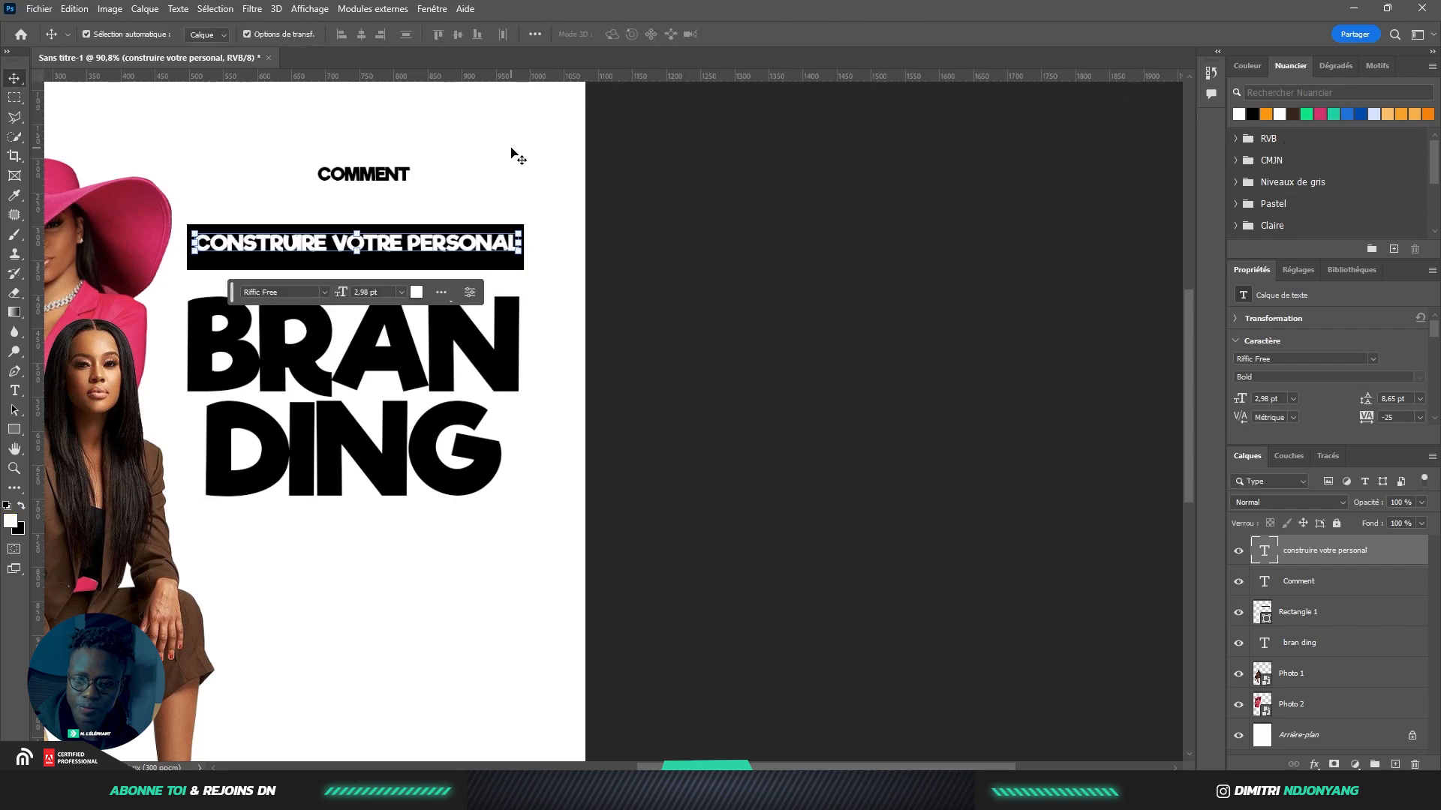
pyautogui.moveTo(357, 182); pyautogui.dragTo(435, 144)
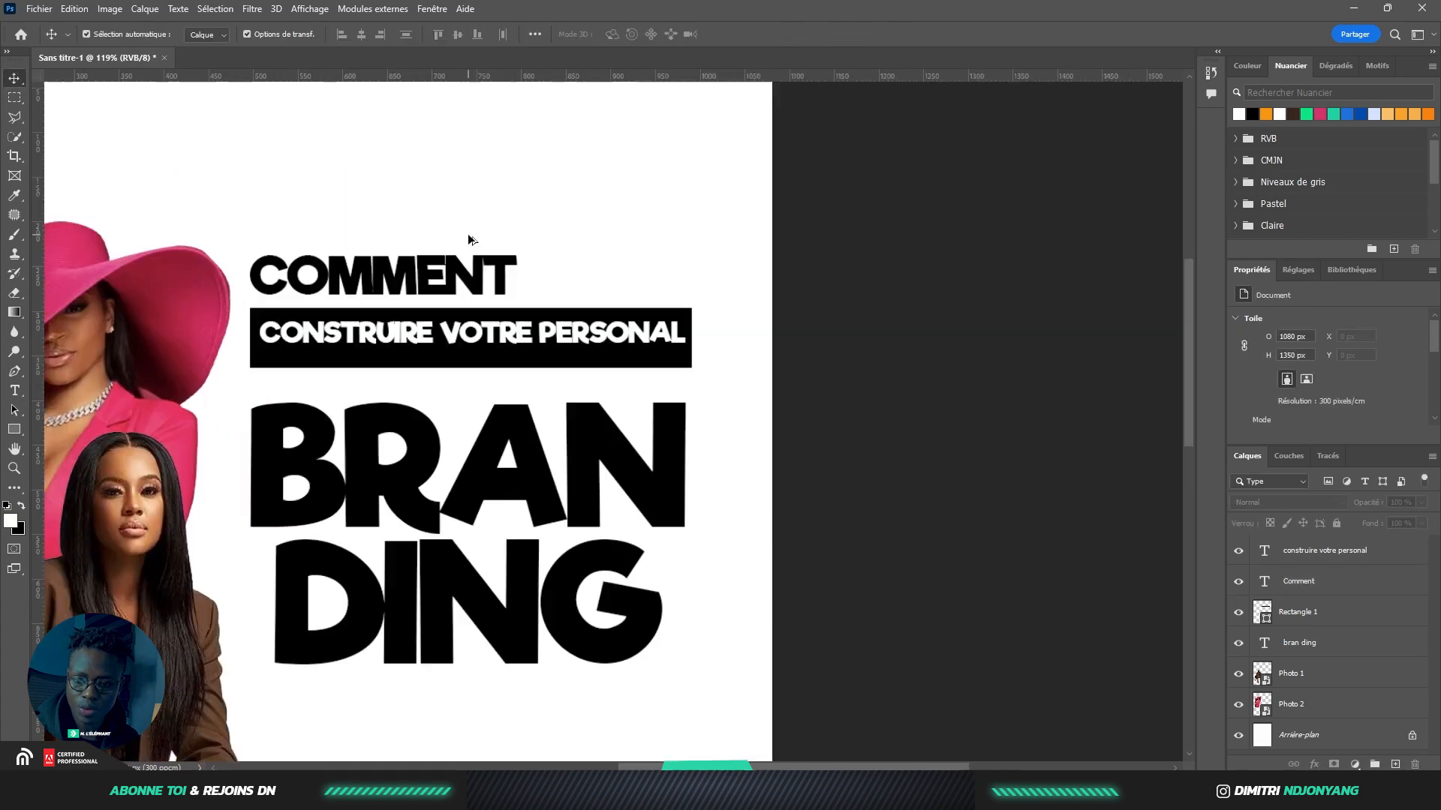
# Draw a black rectangle behind COMMENT and tilt it slightly
pyautogui.scroll(1, 470, 240)
pyautogui.moveTo(432, 267); pyautogui.dragTo(442, 258)
pyautogui.click(14, 428)
pyautogui.moveTo(225, 233); pyautogui.dragTo(538, 296)
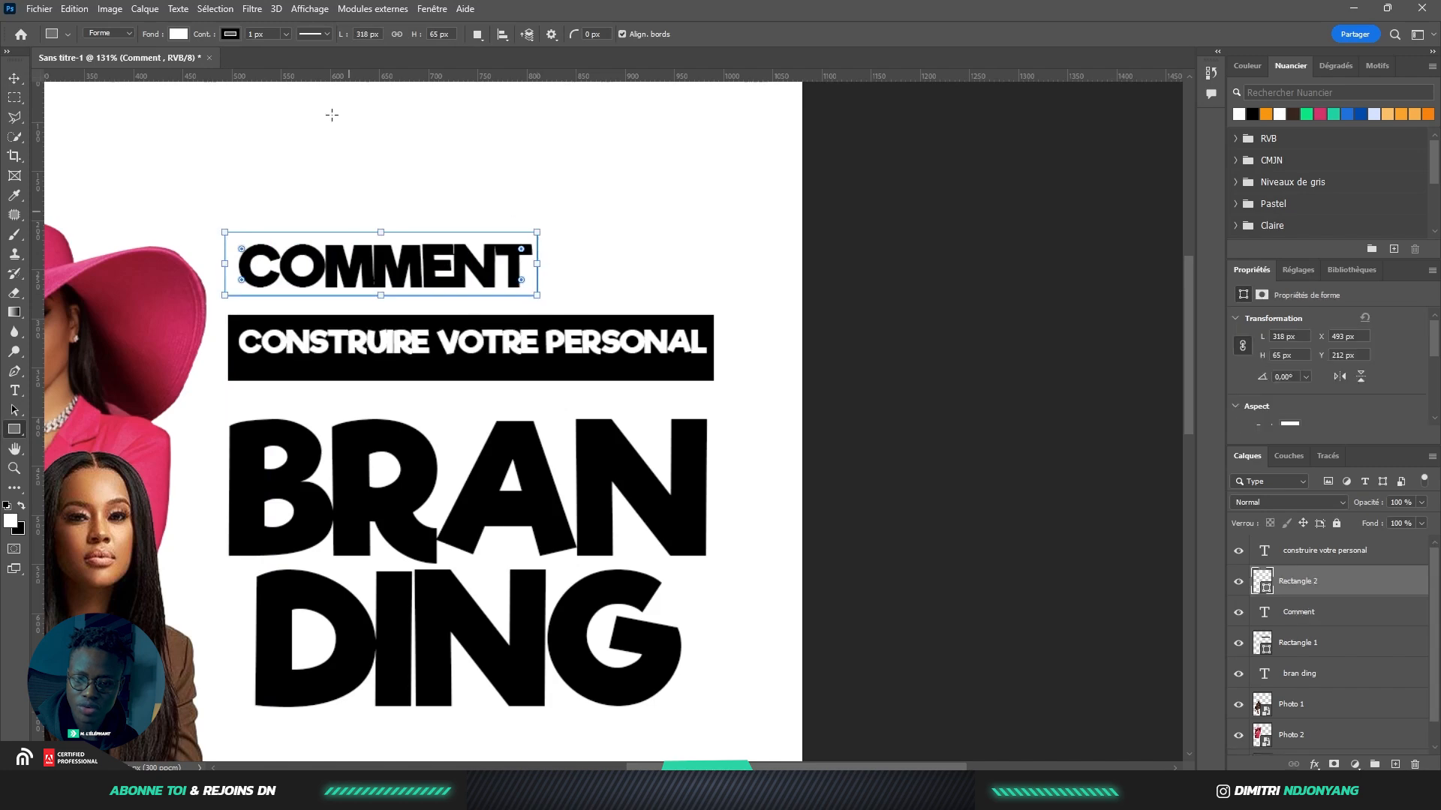
pyautogui.click(178, 34)
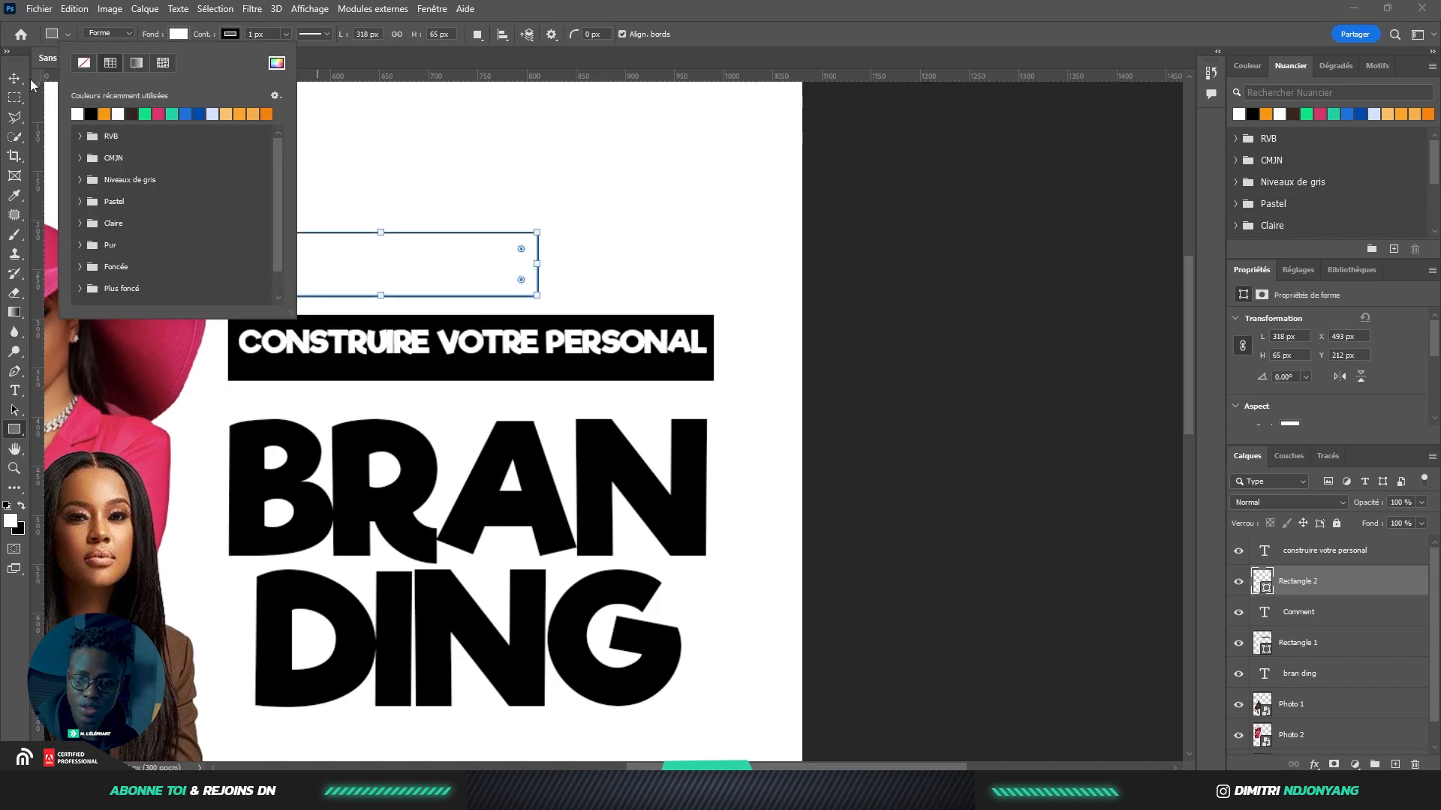
pyautogui.click(103, 112)
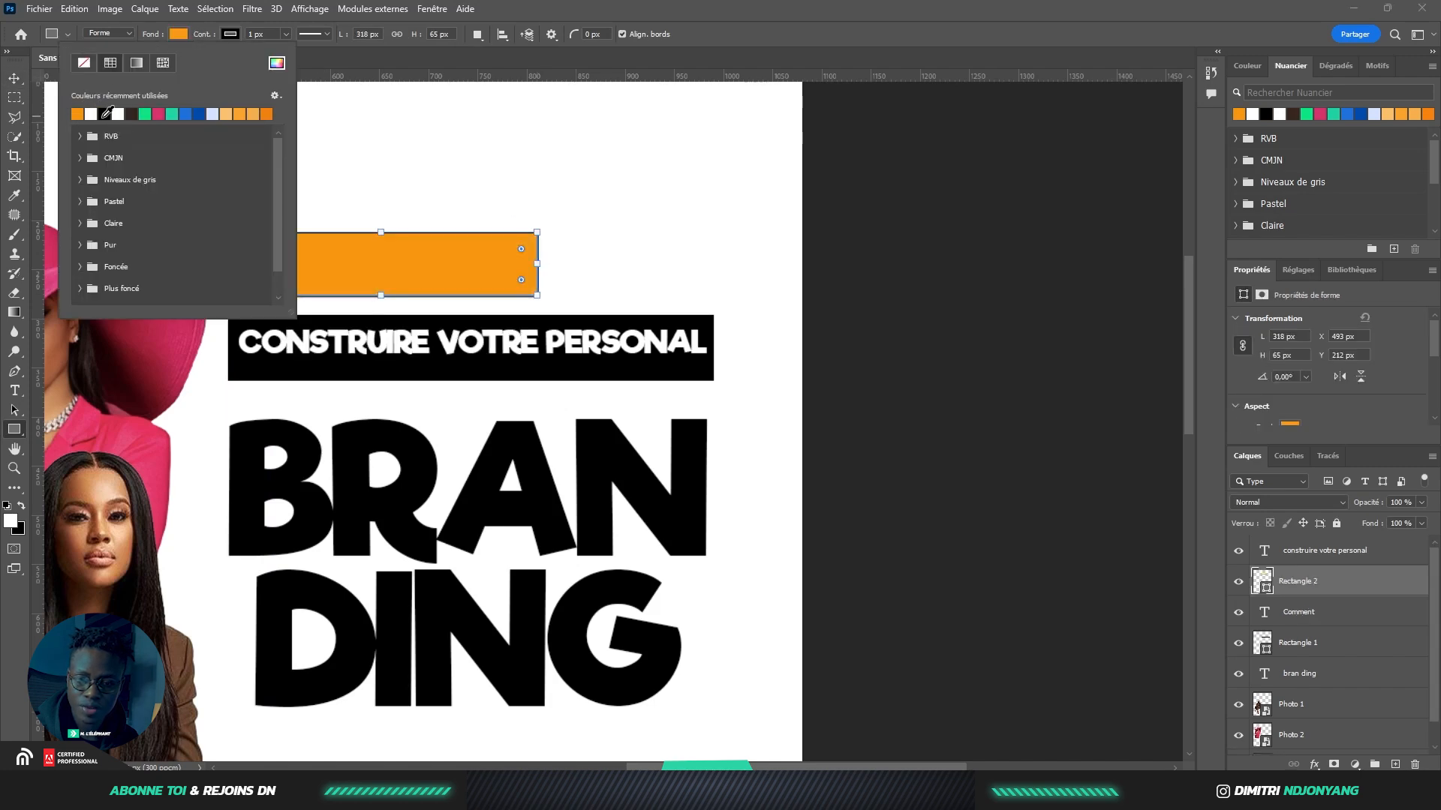
pyautogui.click(105, 113)
pyautogui.press('v')
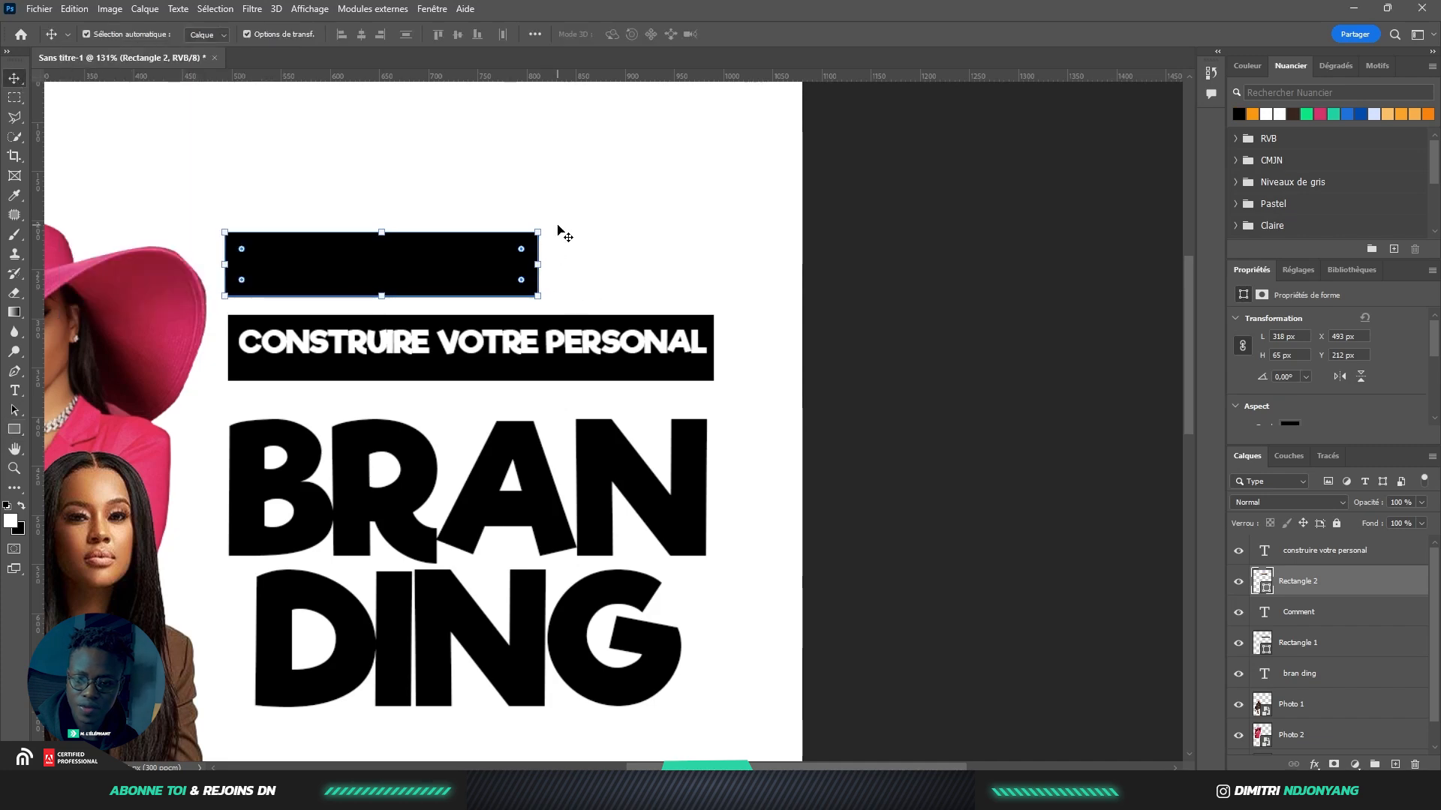
pyautogui.moveTo(556, 223); pyautogui.dragTo(564, 235)
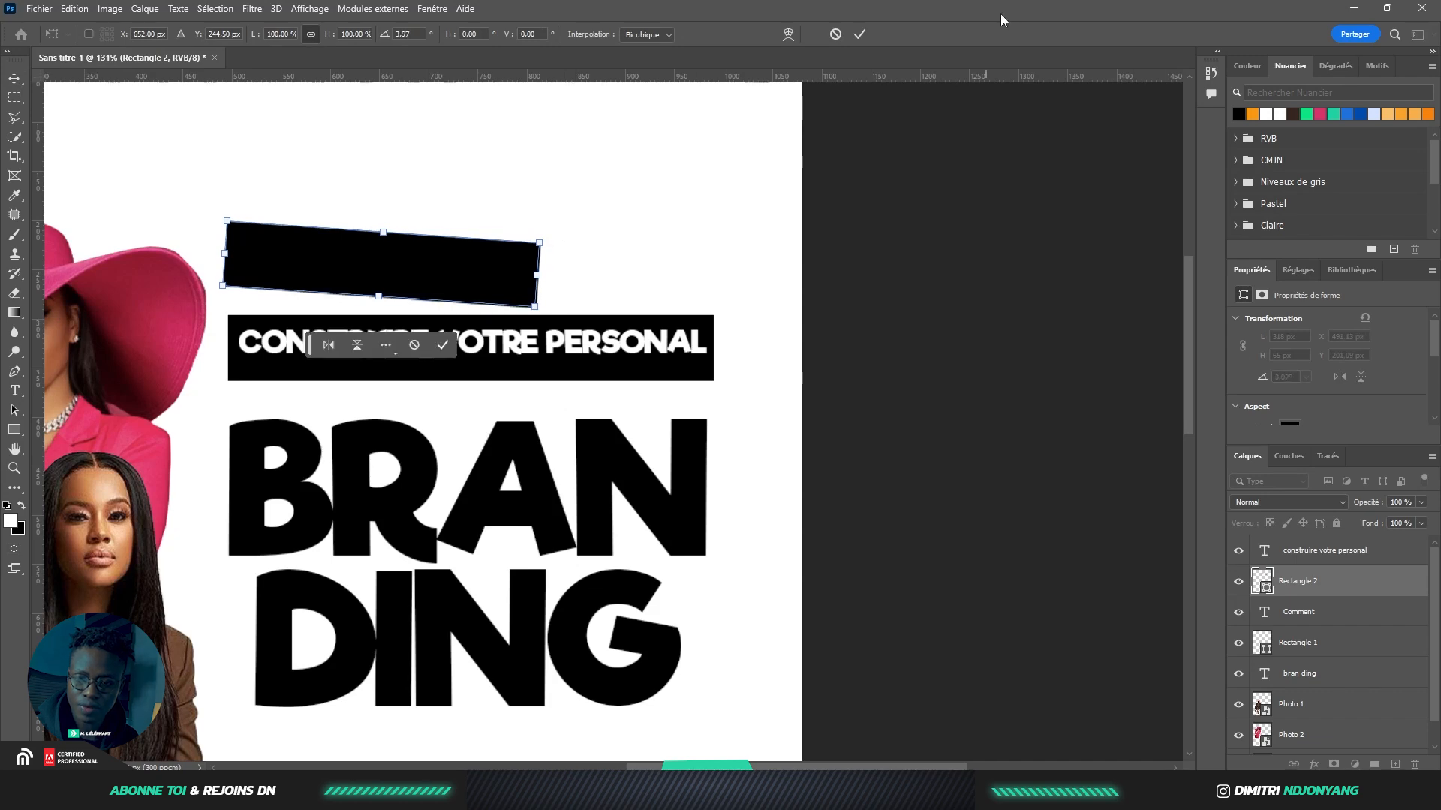
pyautogui.press('Return')
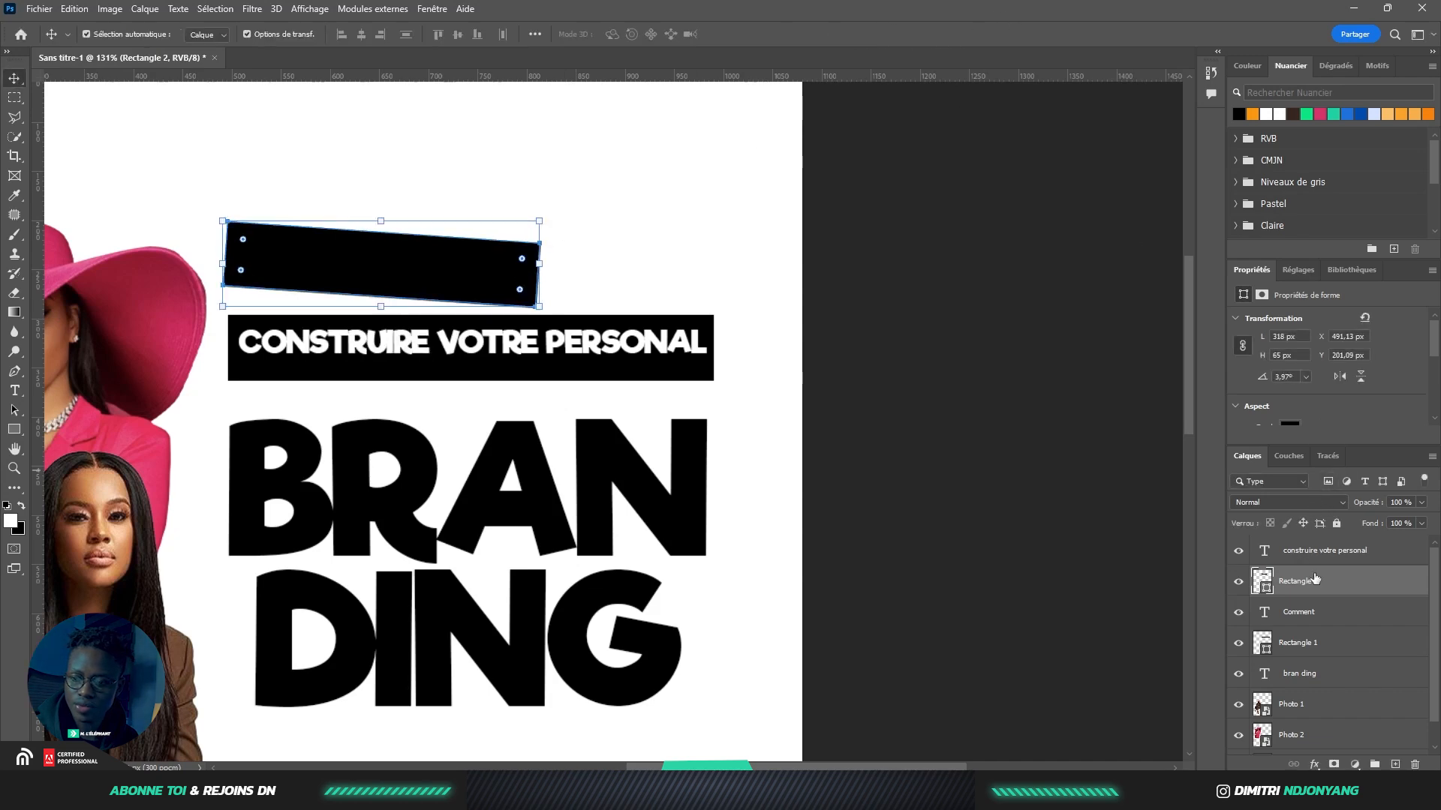
# Move COMMENT above the bar, make it white and rotate it to match the tilt
pyautogui.moveTo(1302, 614); pyautogui.dragTo(1303, 564)
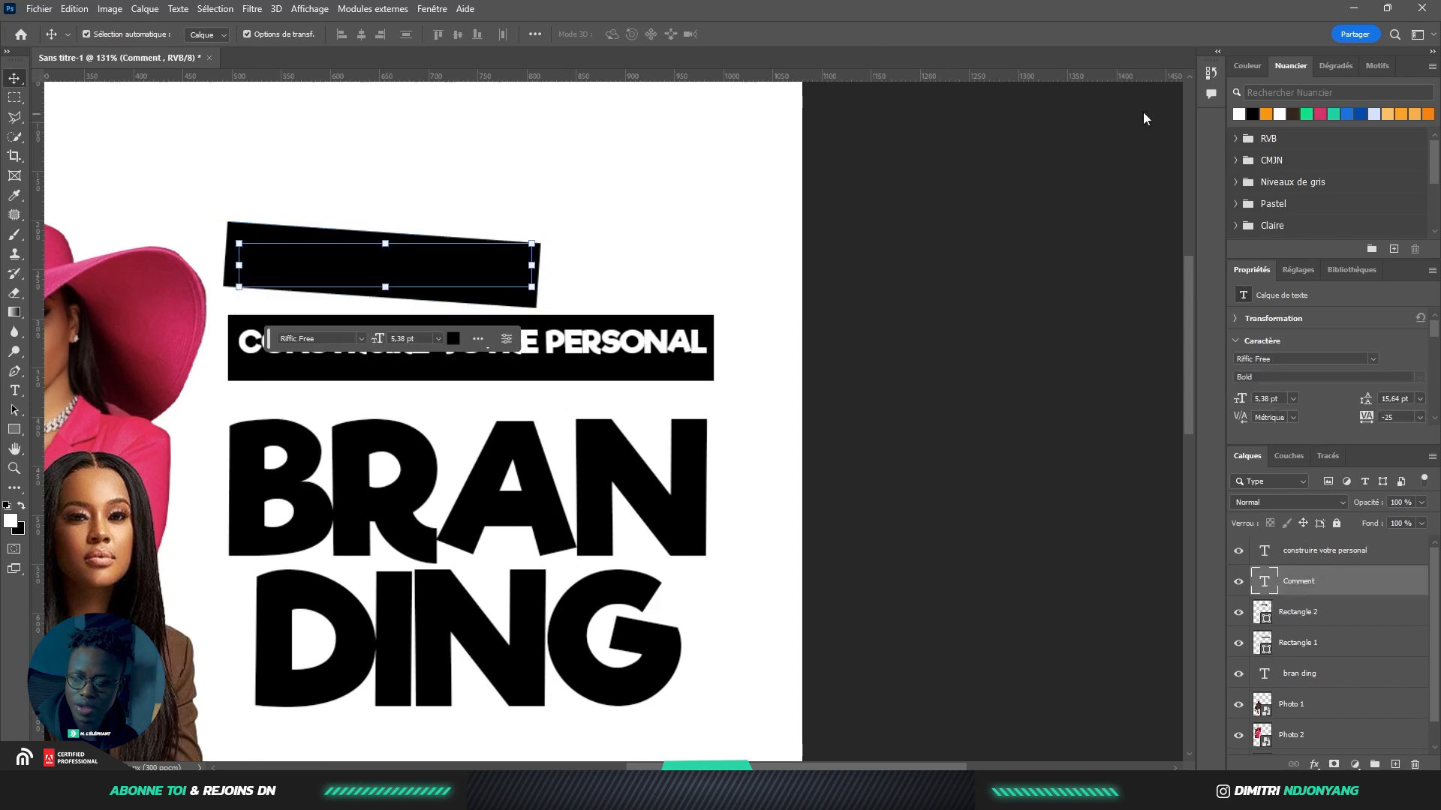
pyautogui.hotkey('alt', 'BackSpace')
pyautogui.moveTo(533, 244); pyautogui.dragTo(563, 231)
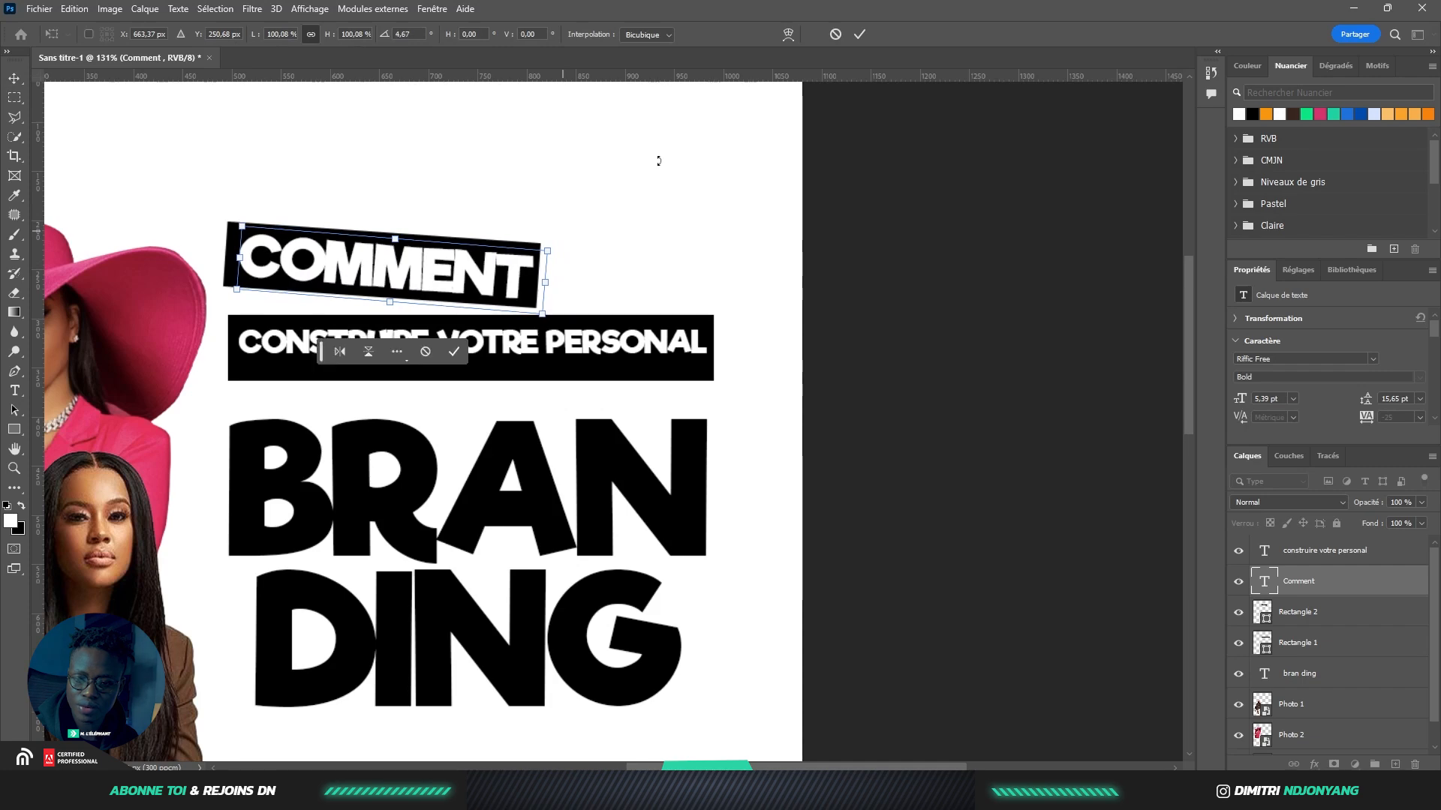
pyautogui.click(455, 348)
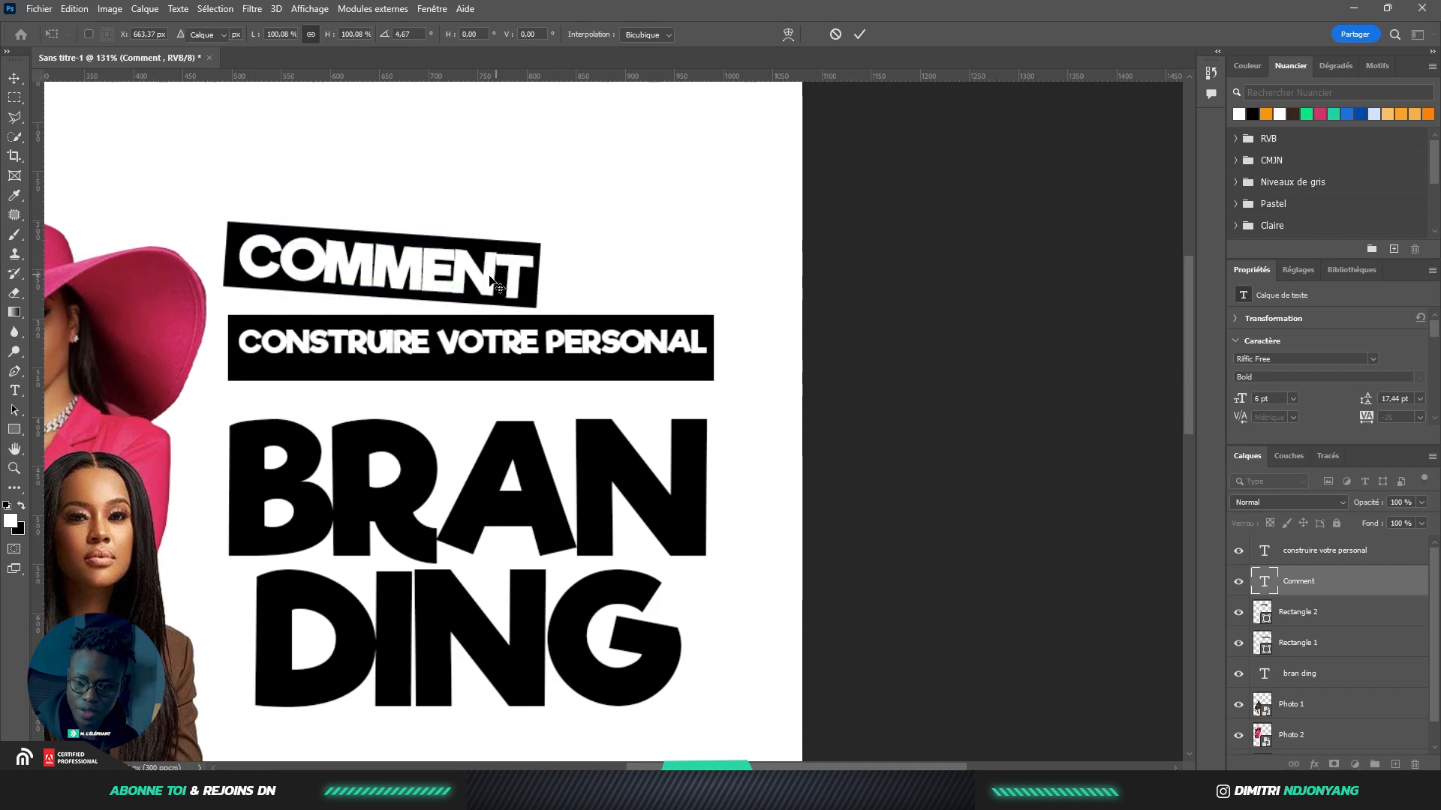
pyautogui.click(705, 225)
# Shorten the subtitle's black bar vertically
pyautogui.scroll(-5, 668, 238)
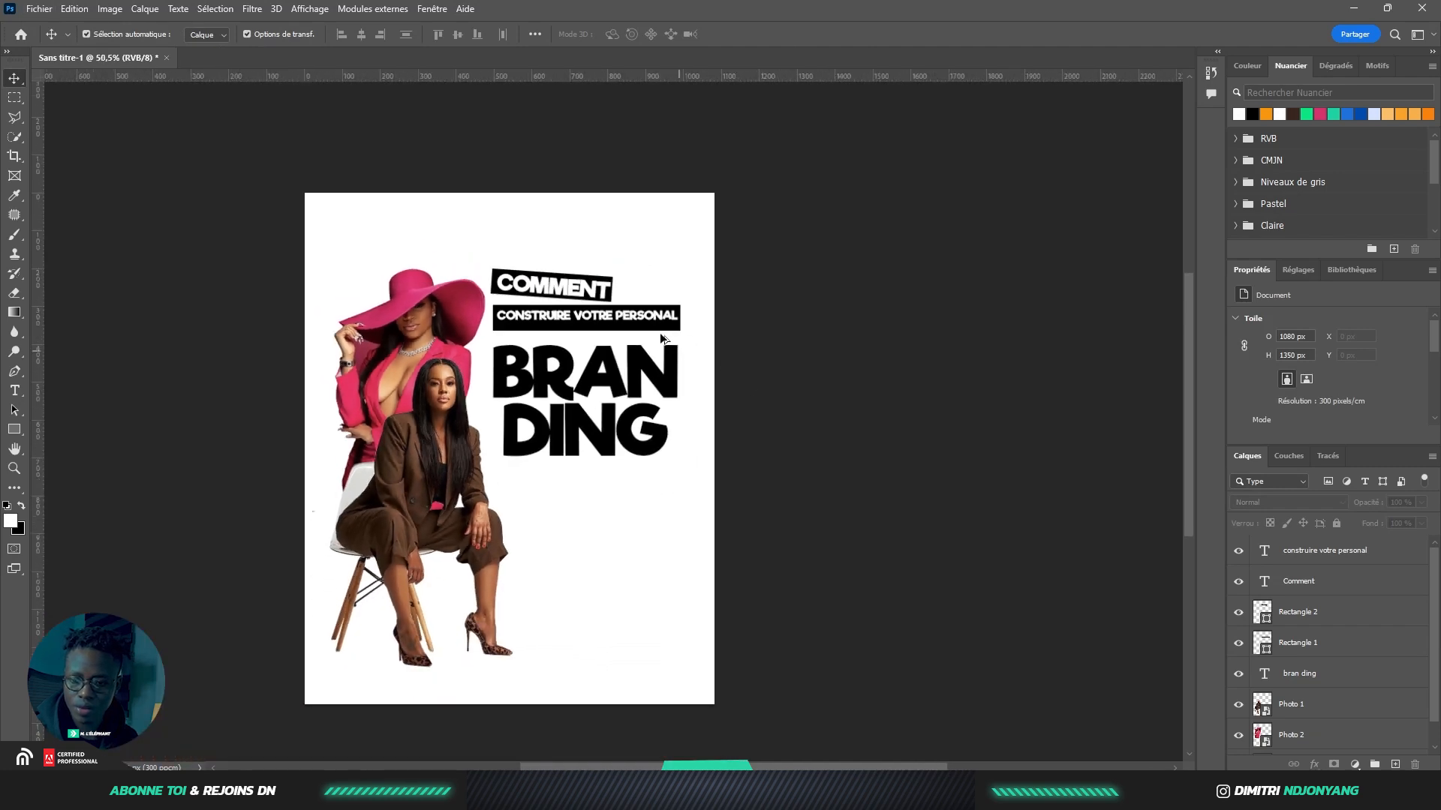
pyautogui.scroll(5, 653, 293)
pyautogui.click(651, 309)
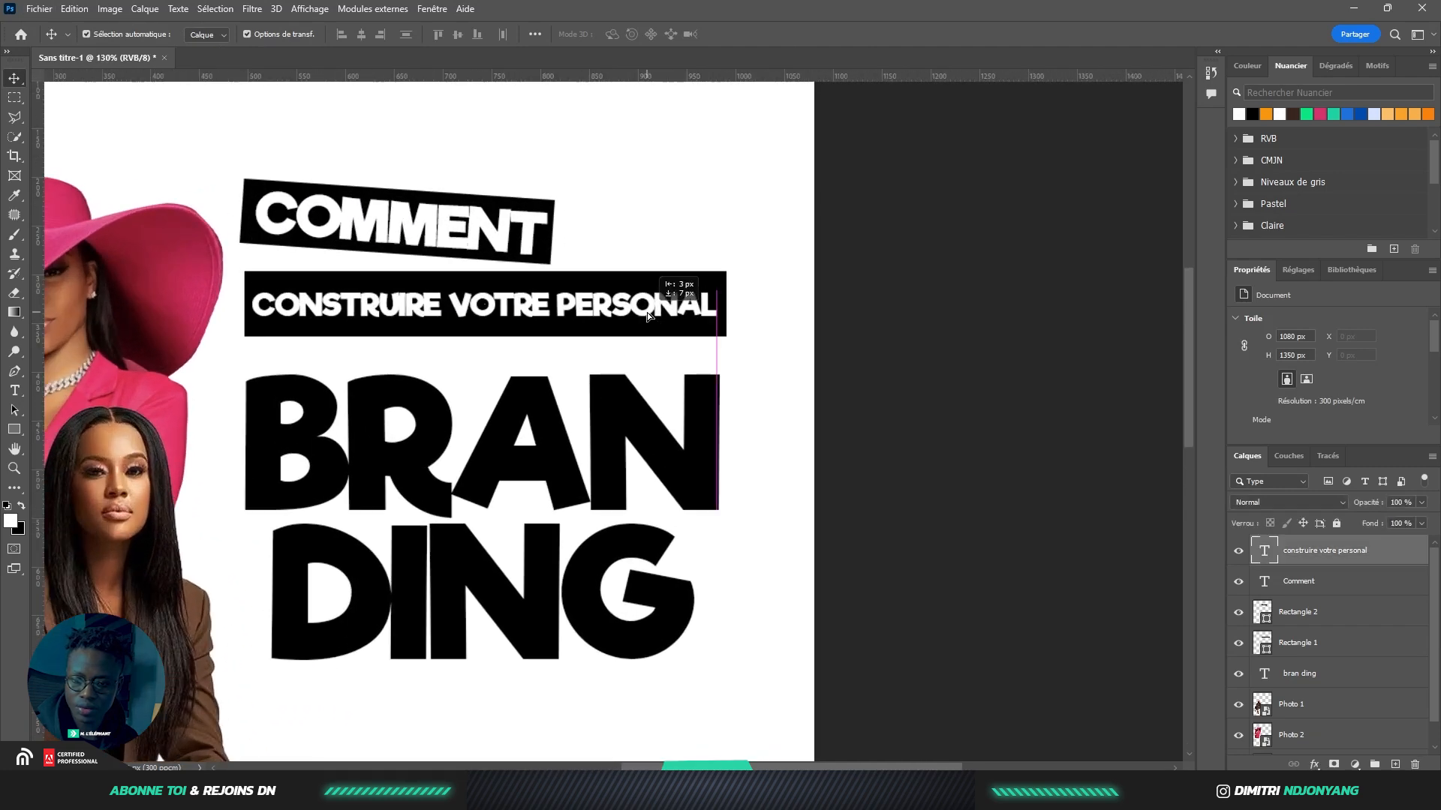
pyautogui.click(542, 313)
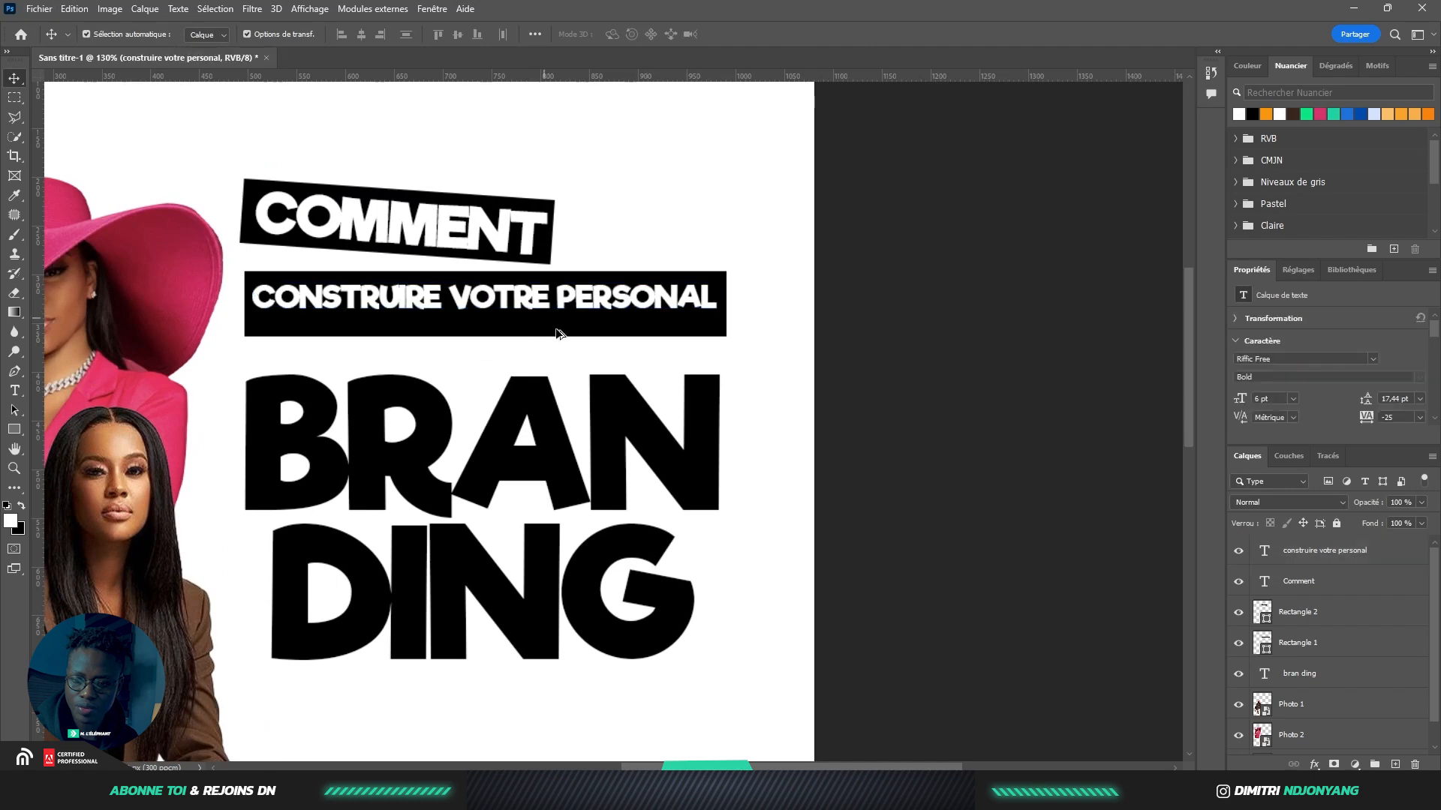
pyautogui.scroll(3, 451, 361)
pyautogui.scroll(2, 473, 358)
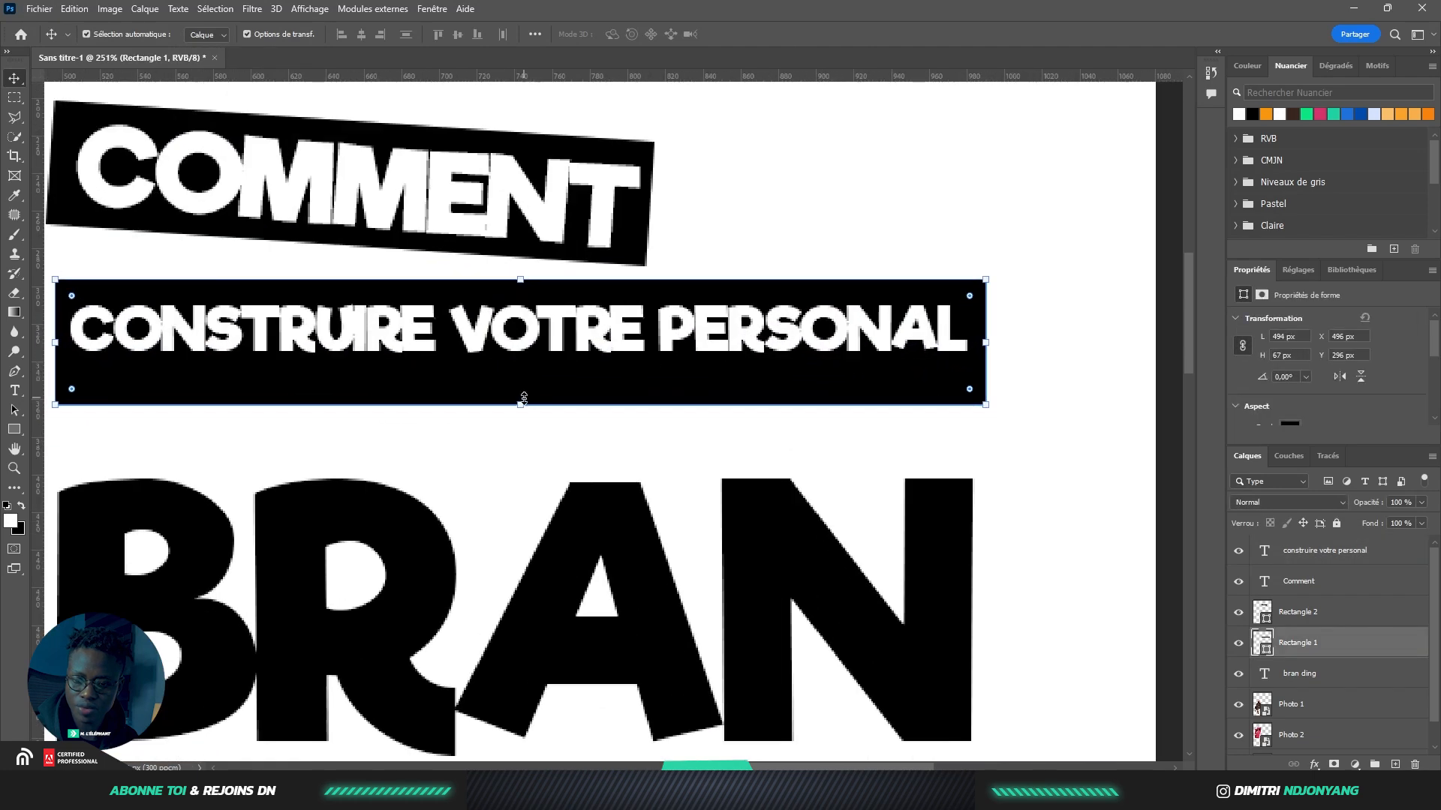
pyautogui.moveTo(524, 406); pyautogui.dragTo(526, 377)
pyautogui.press('Return')
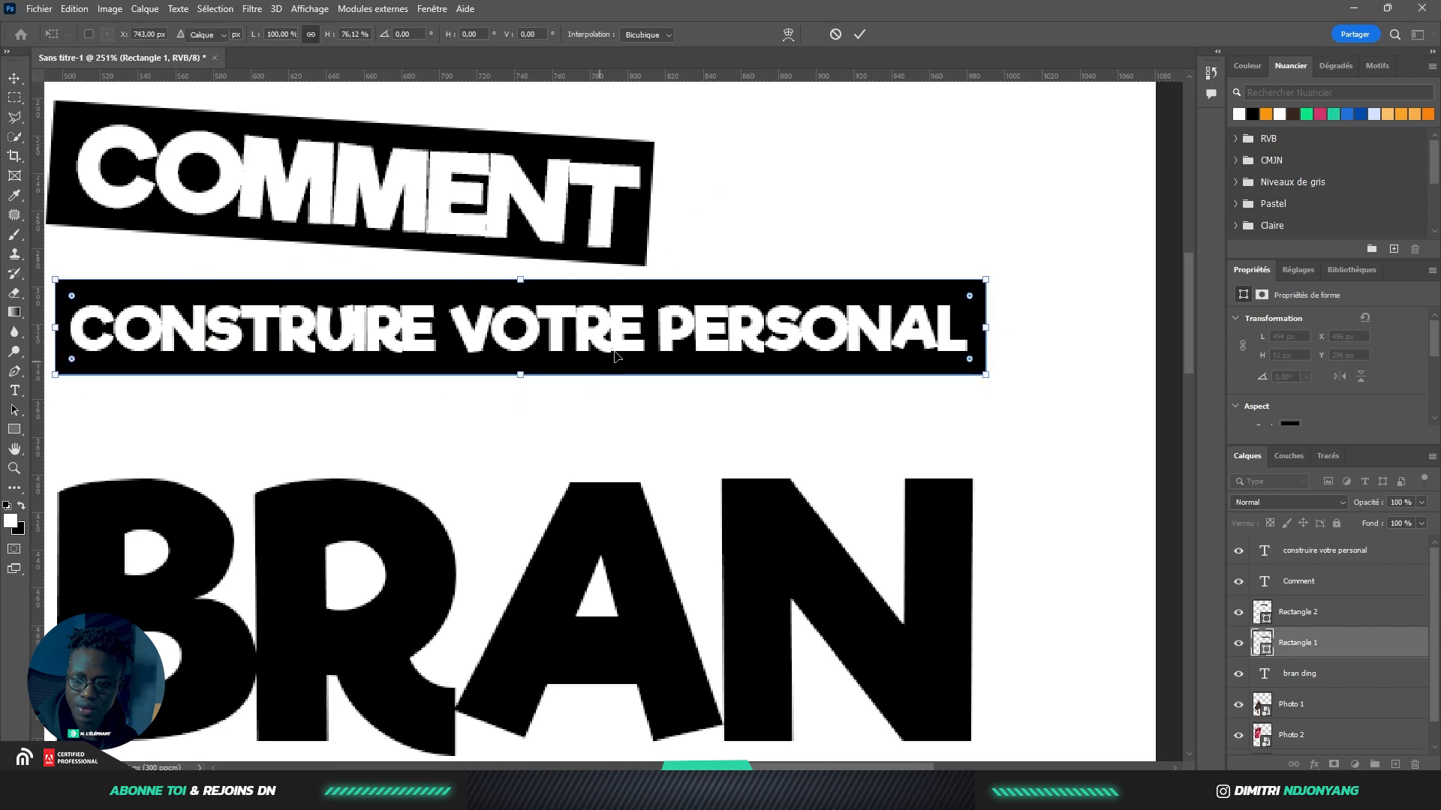
# Nudge the subtitle and its black bar down slightly, then review the COMMENT block
pyautogui.scroll(-2, 654, 378)
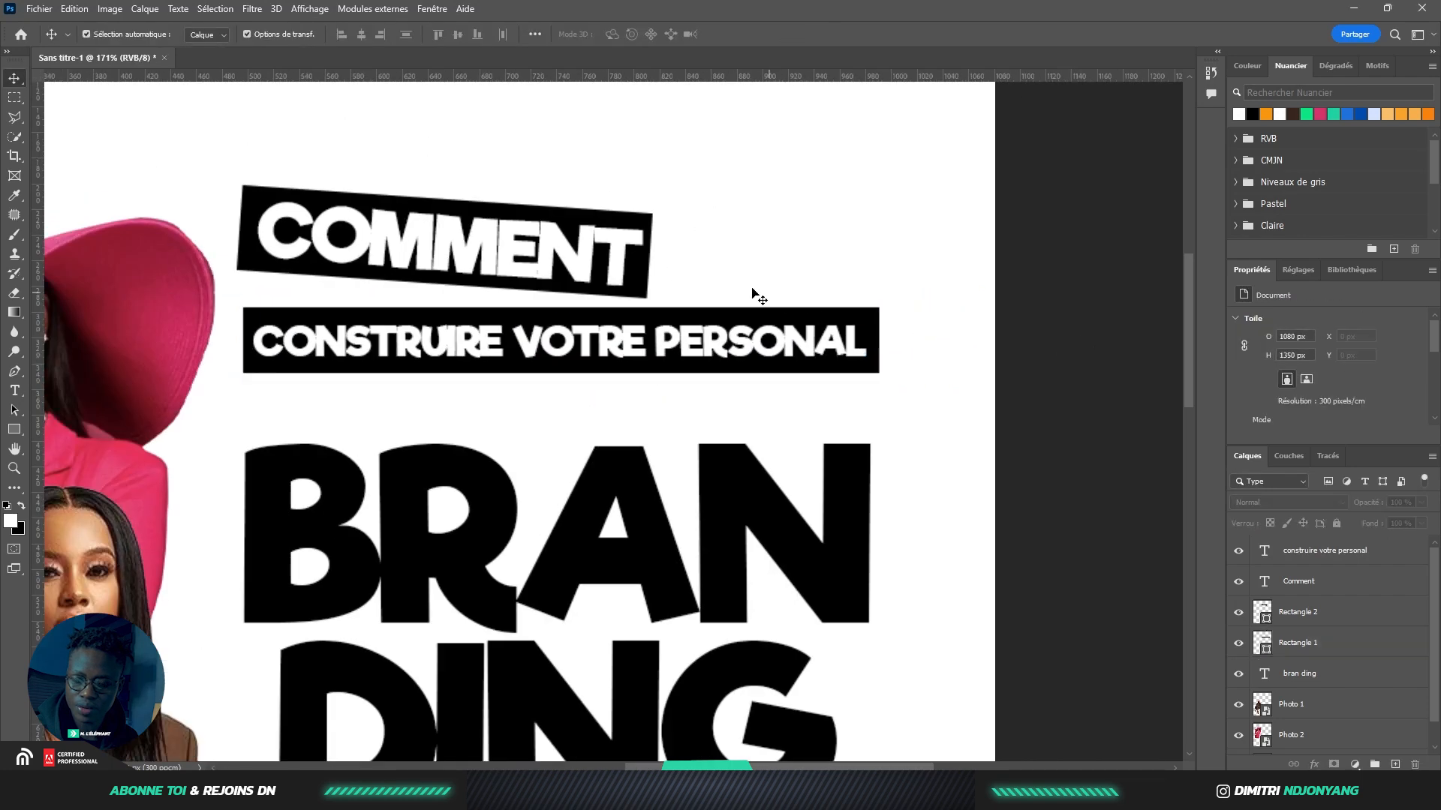
pyautogui.scroll(1, 772, 306)
pyautogui.keyDown('shift'); pyautogui.click(831, 352); pyautogui.keyUp('shift')
pyautogui.moveTo(831, 353); pyautogui.dragTo(833, 368)
pyautogui.click(934, 364)
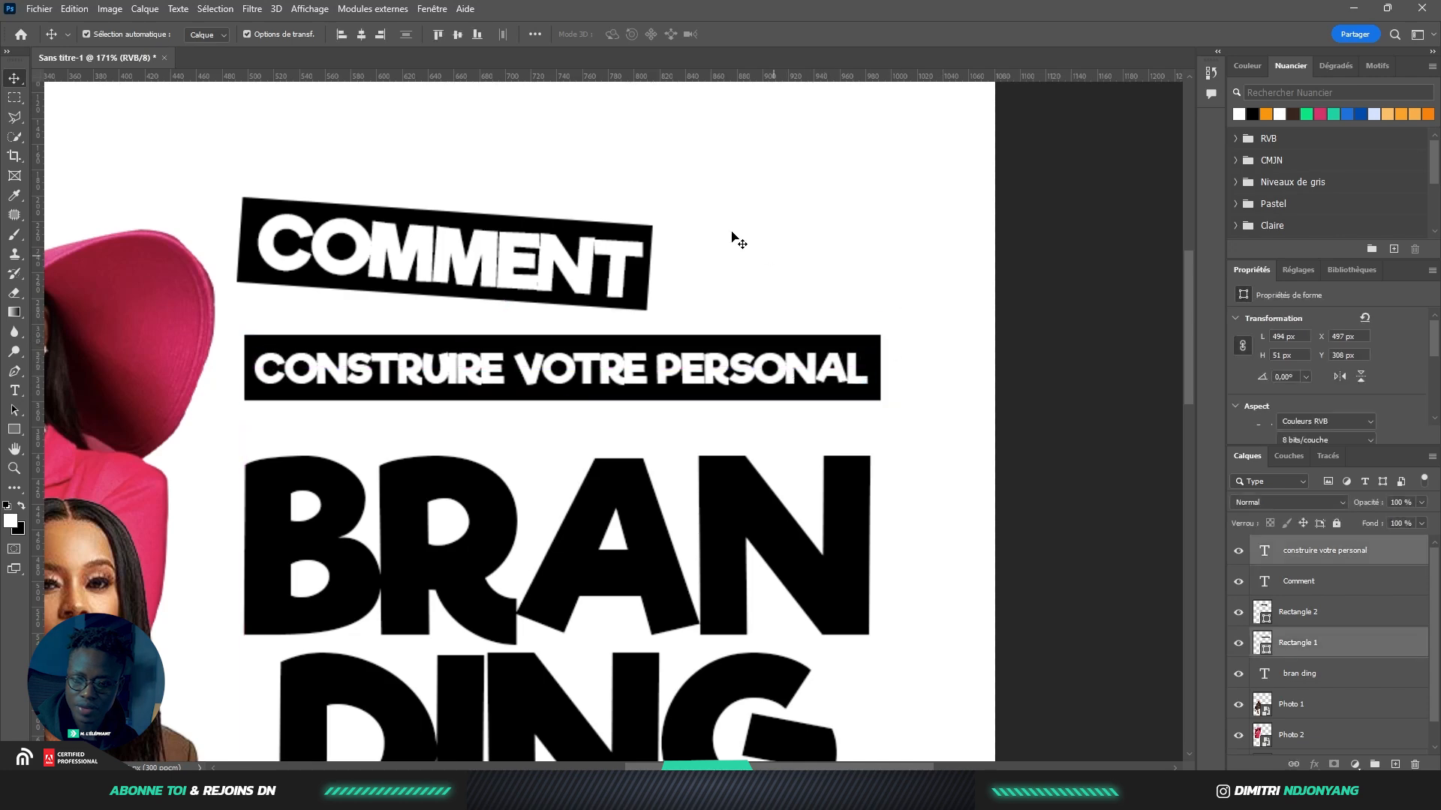
pyautogui.moveTo(717, 214); pyautogui.dragTo(595, 276)
pyautogui.click(927, 278)
pyautogui.scroll(-6, 691, 296)
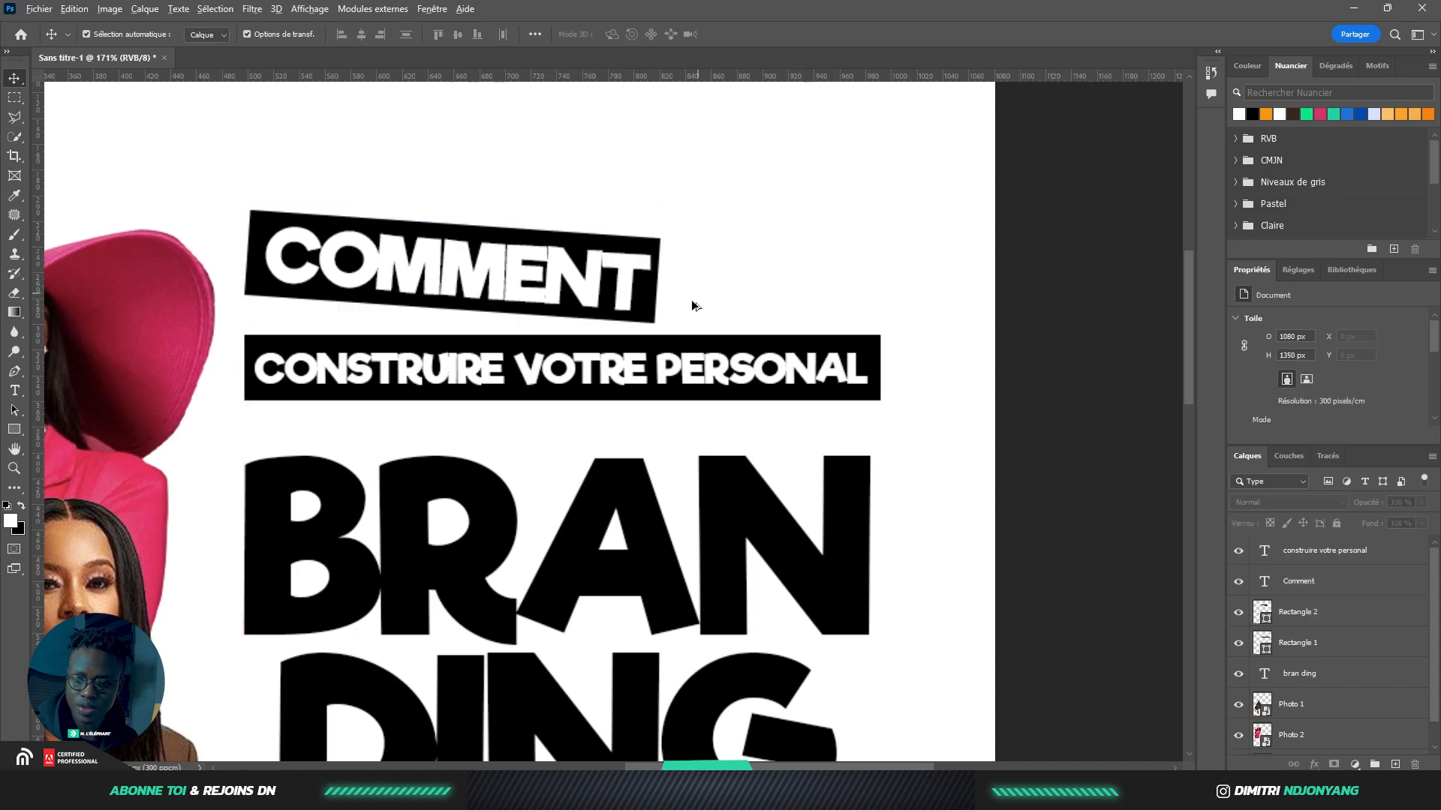
pyautogui.scroll(-2, 672, 405)
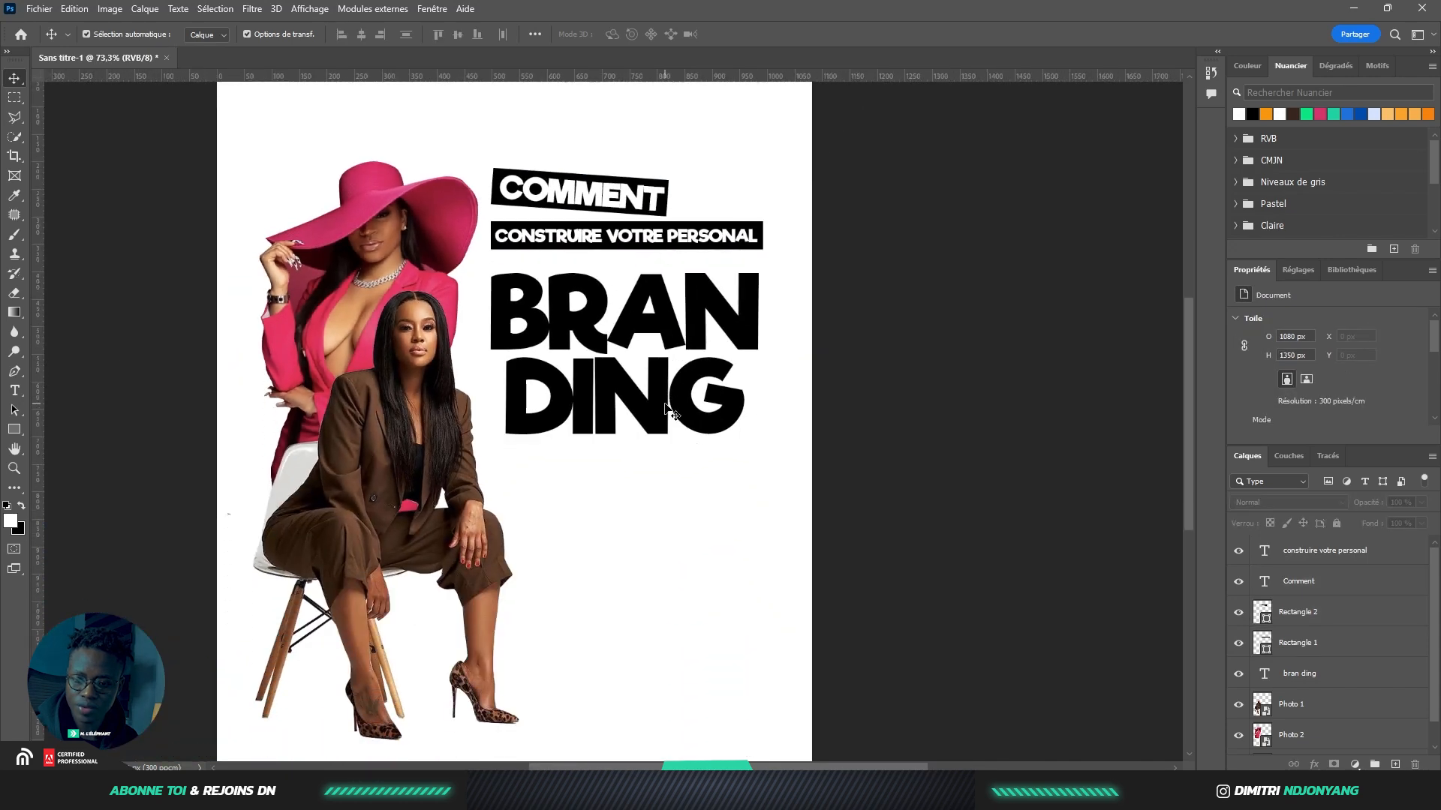
pyautogui.scroll(2, 644, 229)
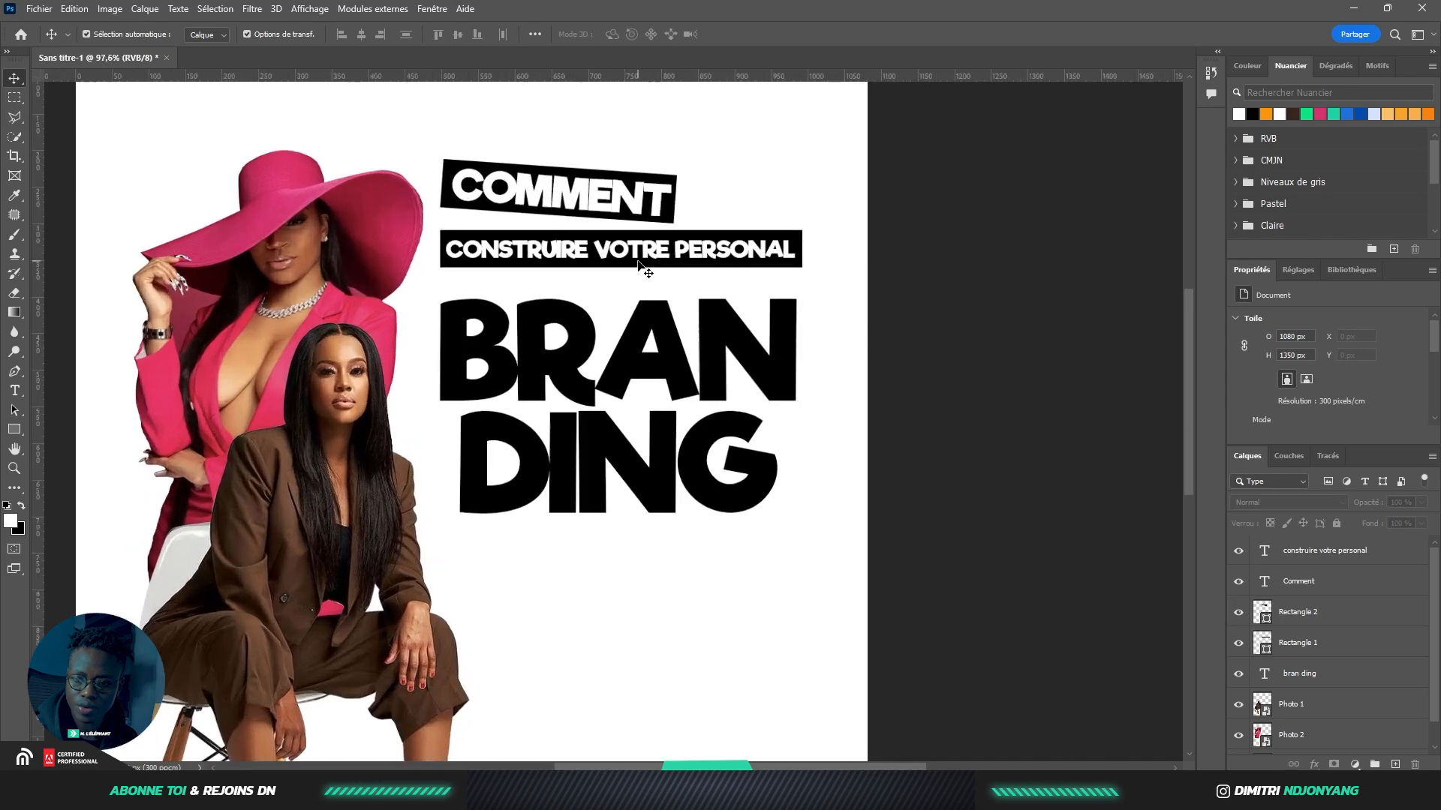
pyautogui.scroll(-3, 599, 356)
pyautogui.scroll(-2, 588, 352)
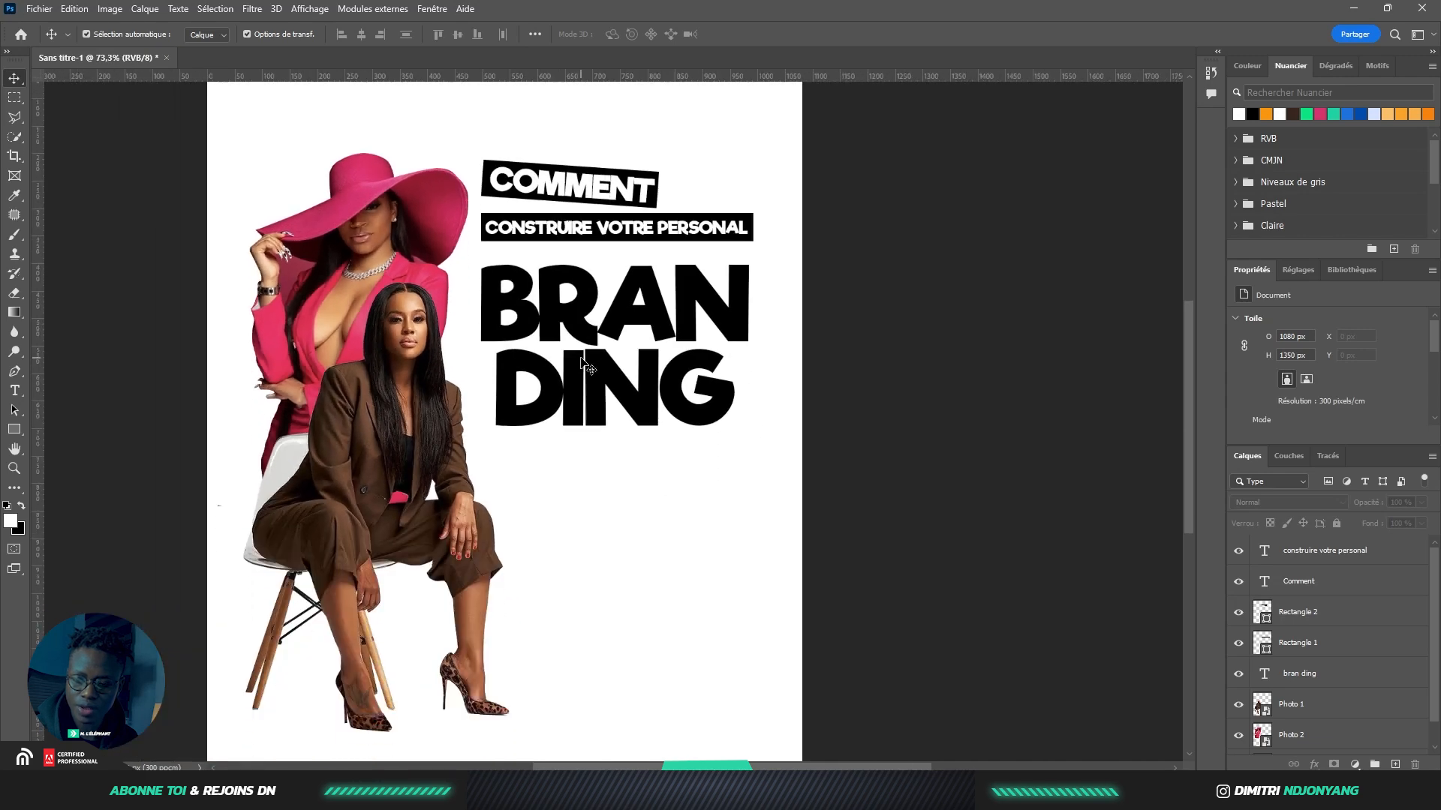
pyautogui.scroll(-3, 572, 359)
pyautogui.scroll(5, 465, 323)
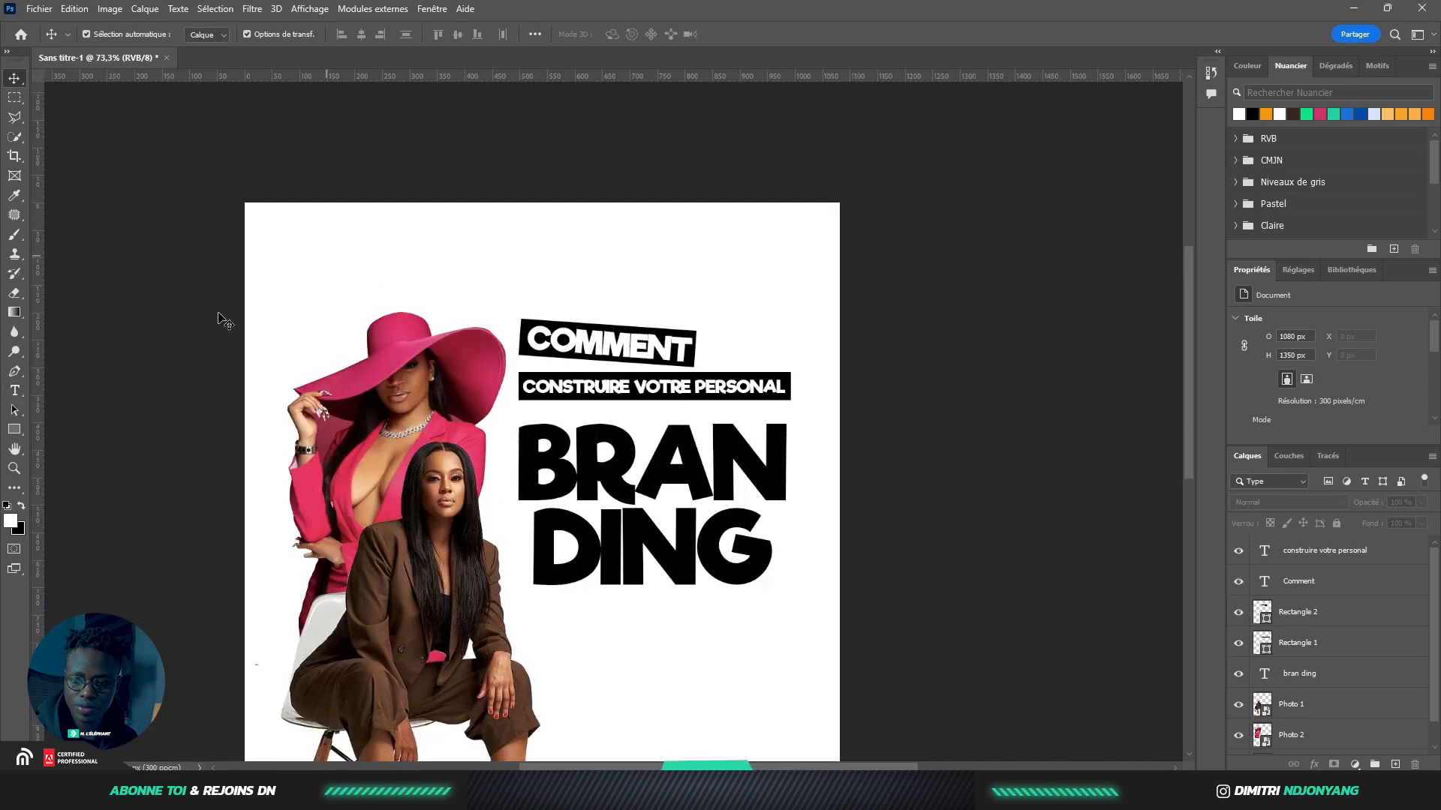
# Add the black 'Apprenez à vous vendre…' tagline near the top of the poster
pyautogui.click(15, 391)
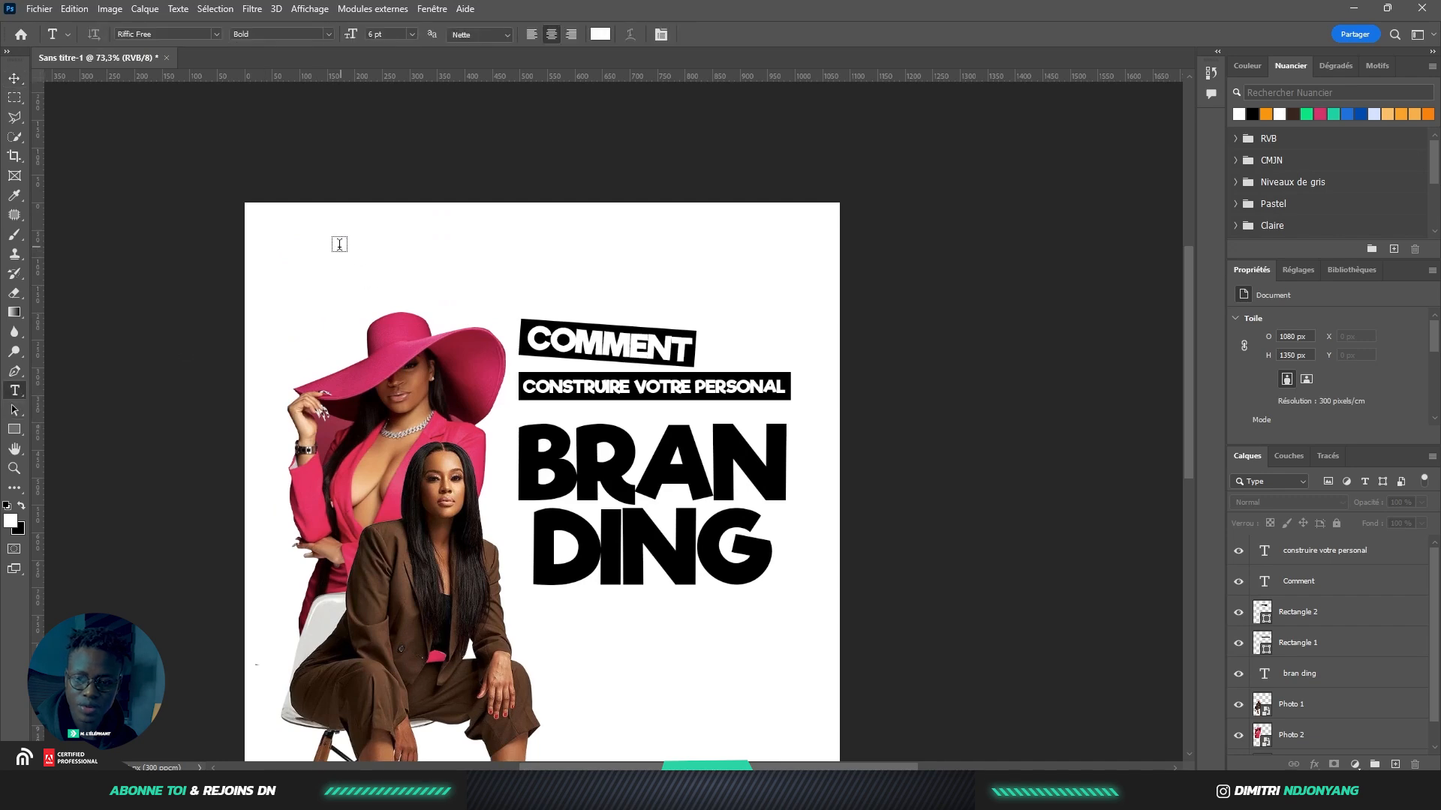
pyautogui.click(340, 244)
pyautogui.press('BackSpace')
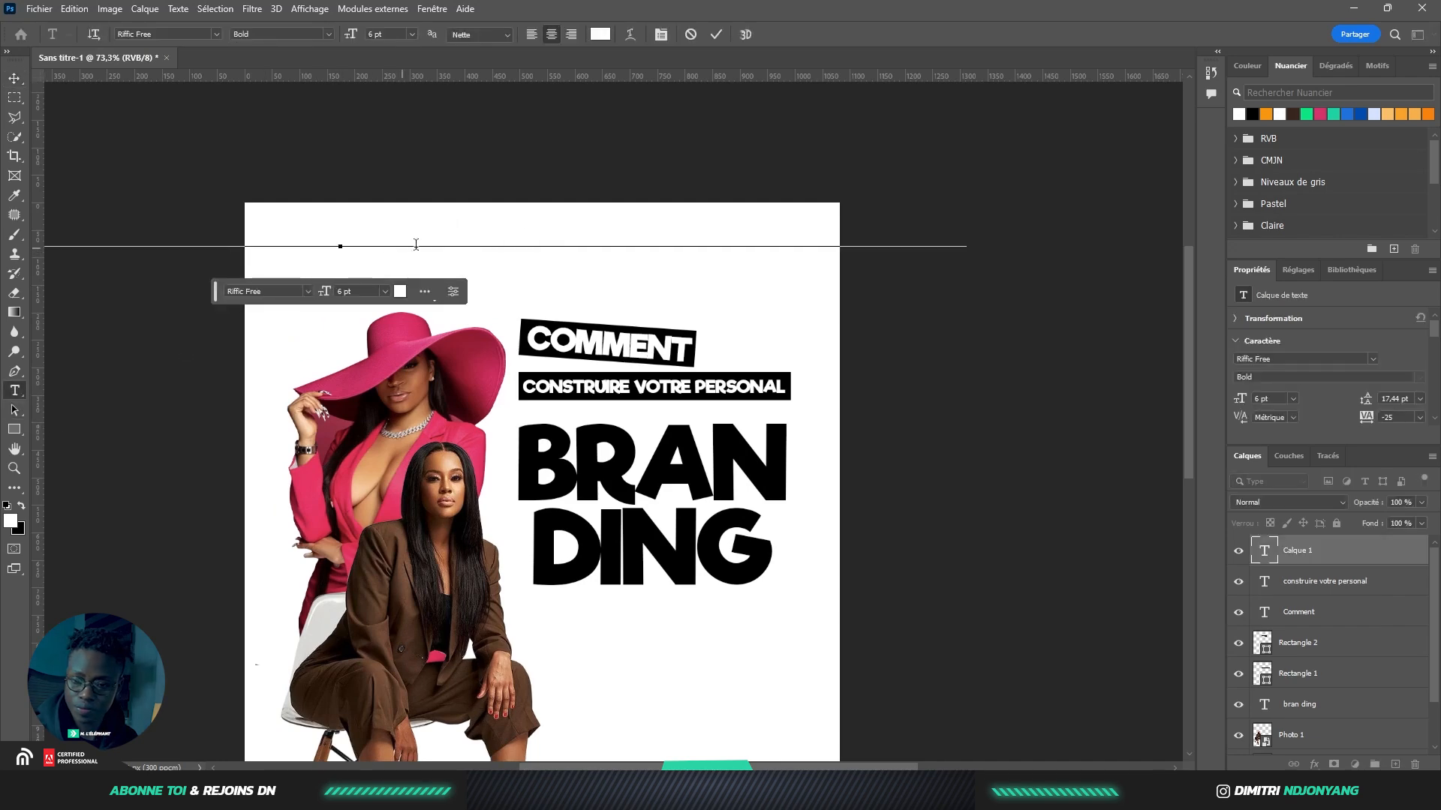
pyautogui.click(716, 34)
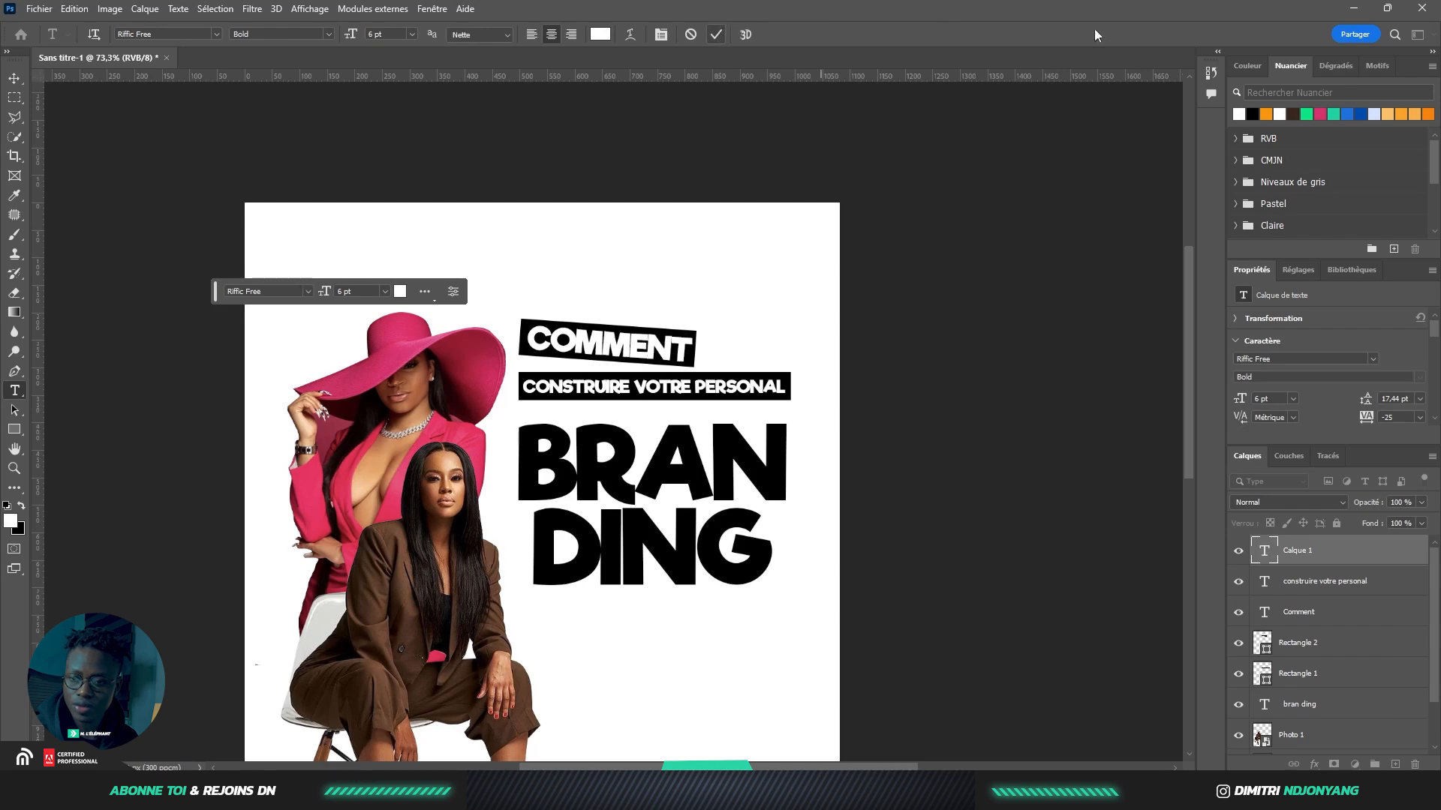
pyautogui.click(1240, 114)
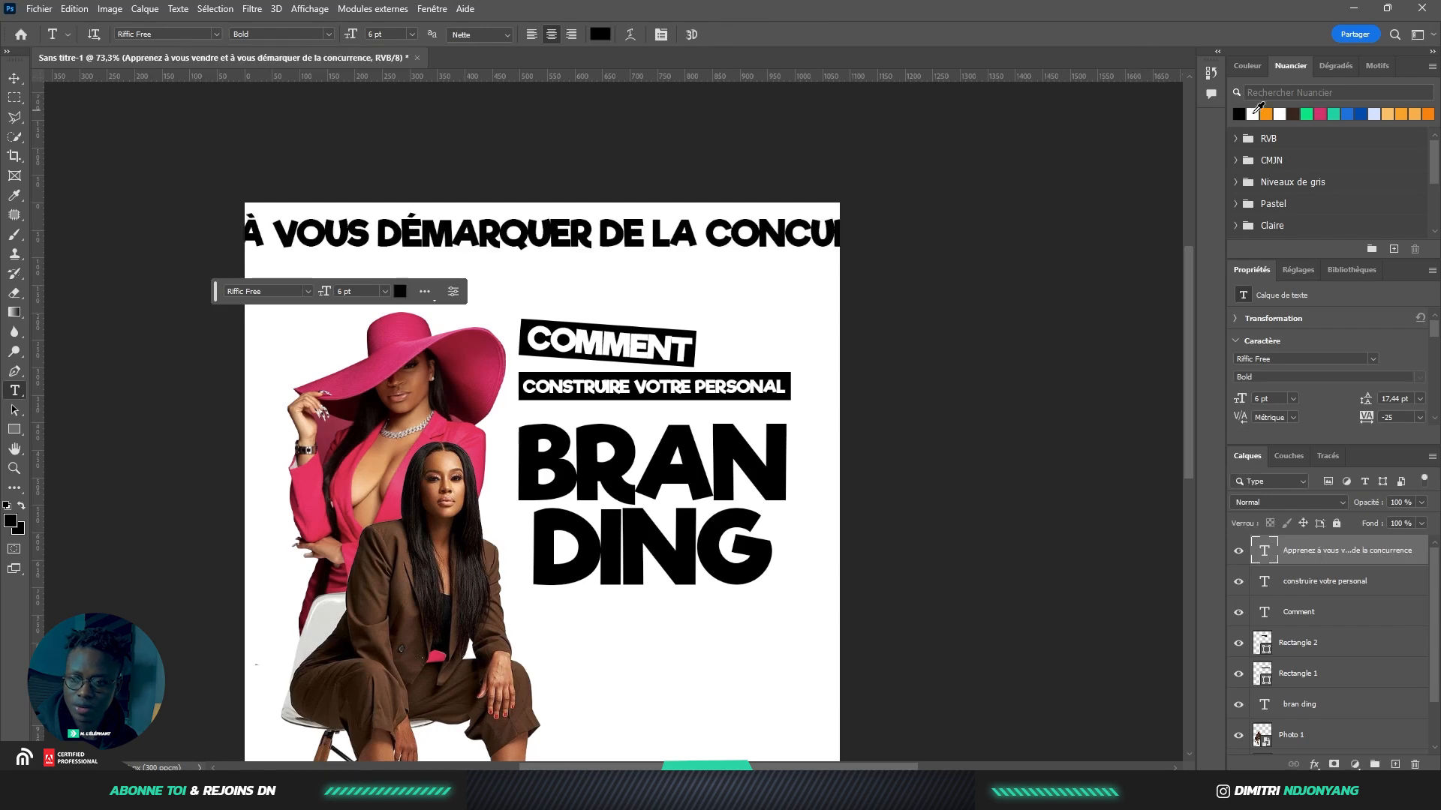
# Set the tagline in Caros with Auto line spacing and scale it to about two-thirds
pyautogui.click(10, 79)
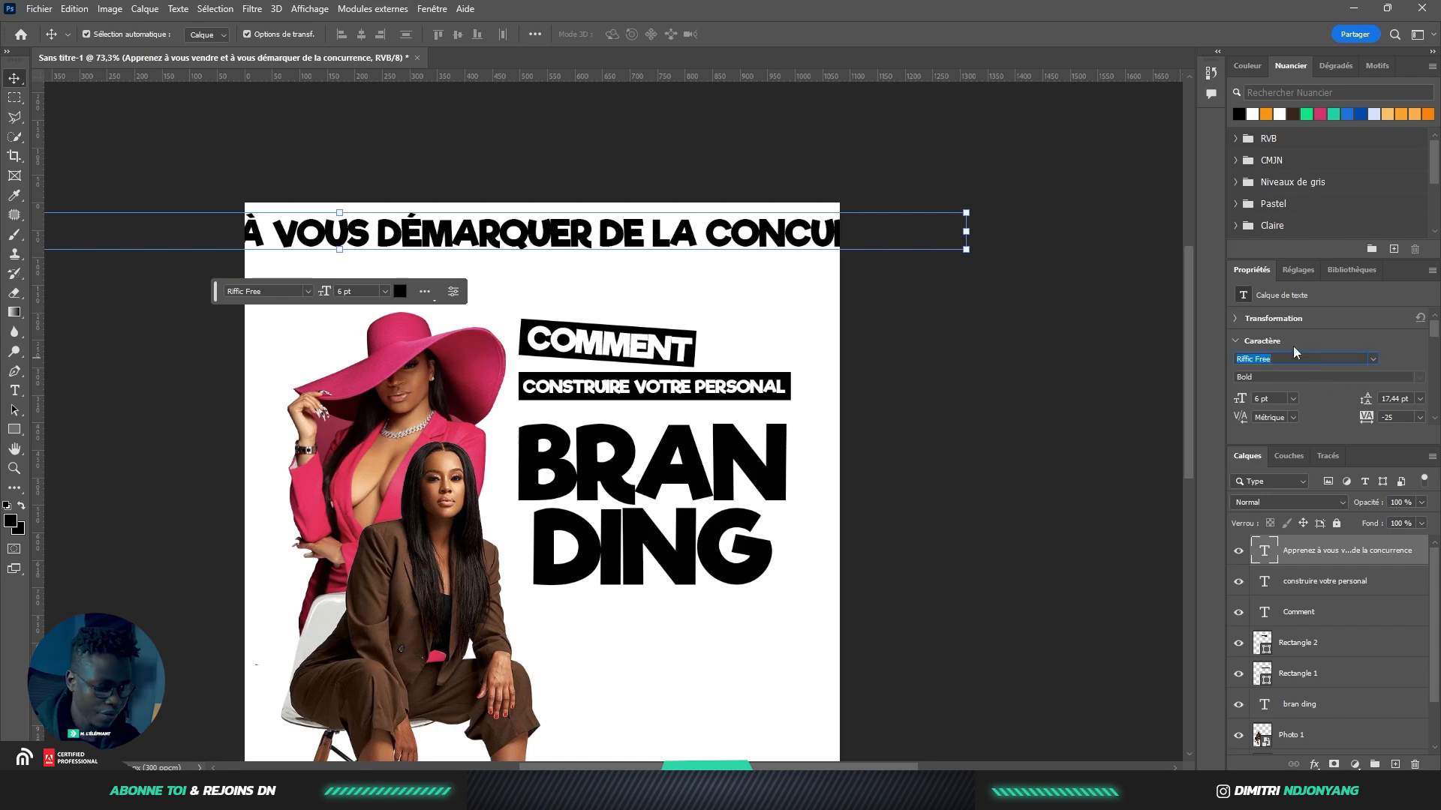
pyautogui.write('c')
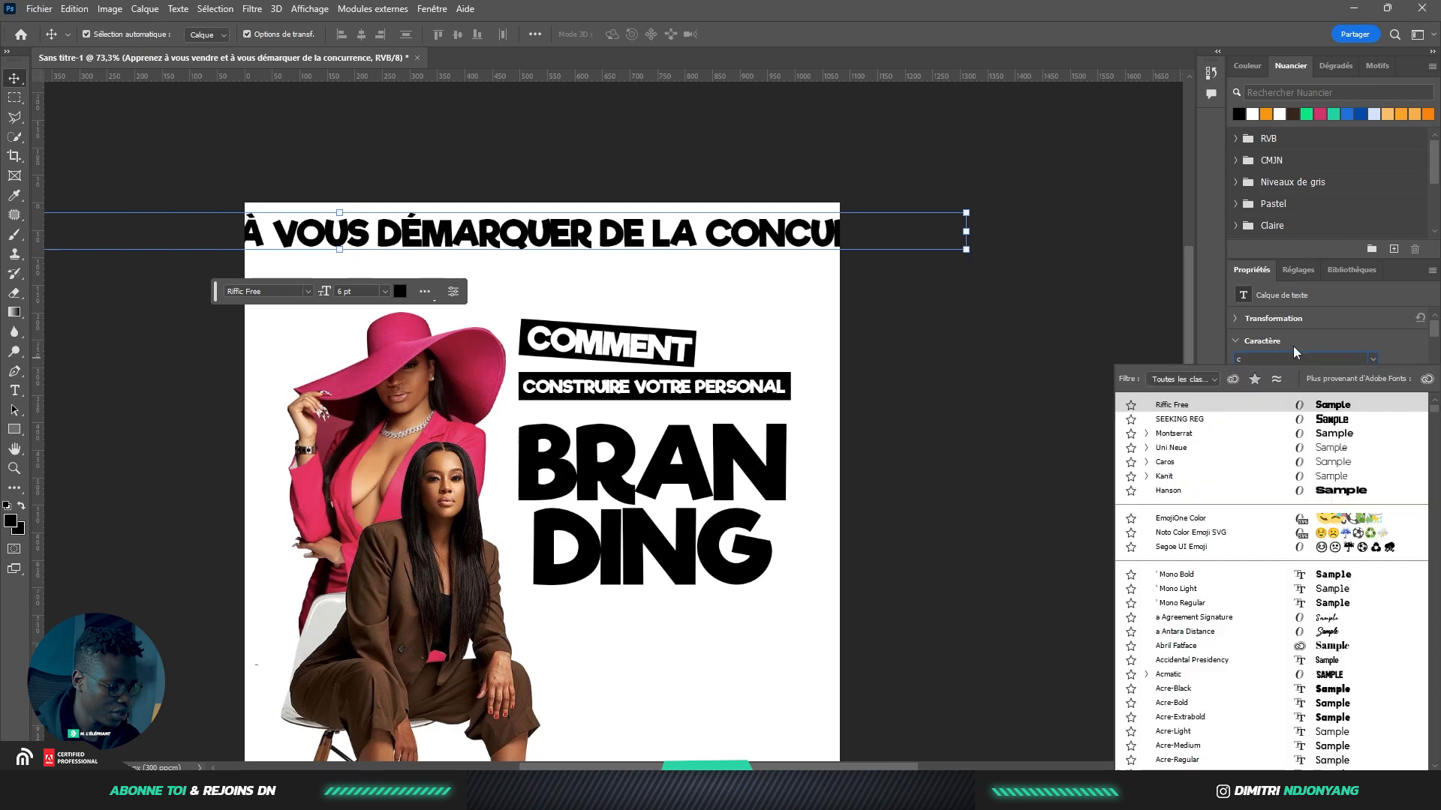
pyautogui.write('aros')
pyautogui.press('Return')
pyautogui.click(1415, 402)
pyautogui.click(1400, 412)
pyautogui.moveTo(588, 252); pyautogui.dragTo(564, 251)
pyautogui.moveTo(694, 217); pyautogui.dragTo(565, 250)
pyautogui.click(578, 299)
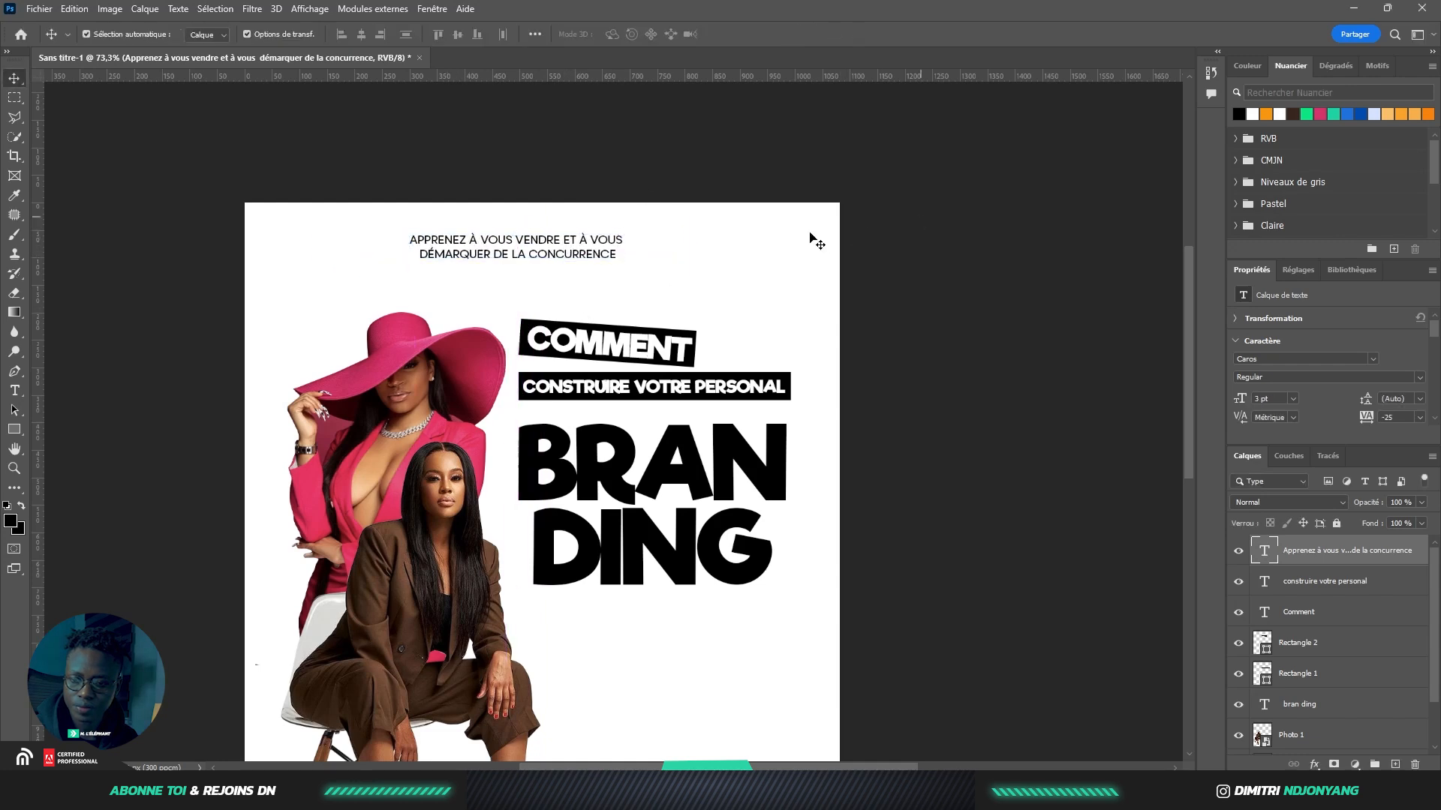
# Bring up the save dialog to store the untitled poster under a new name
pyautogui.click(870, 224)
pyautogui.scroll(-1, 565, 256)
pyautogui.scroll(-5, 559, 267)
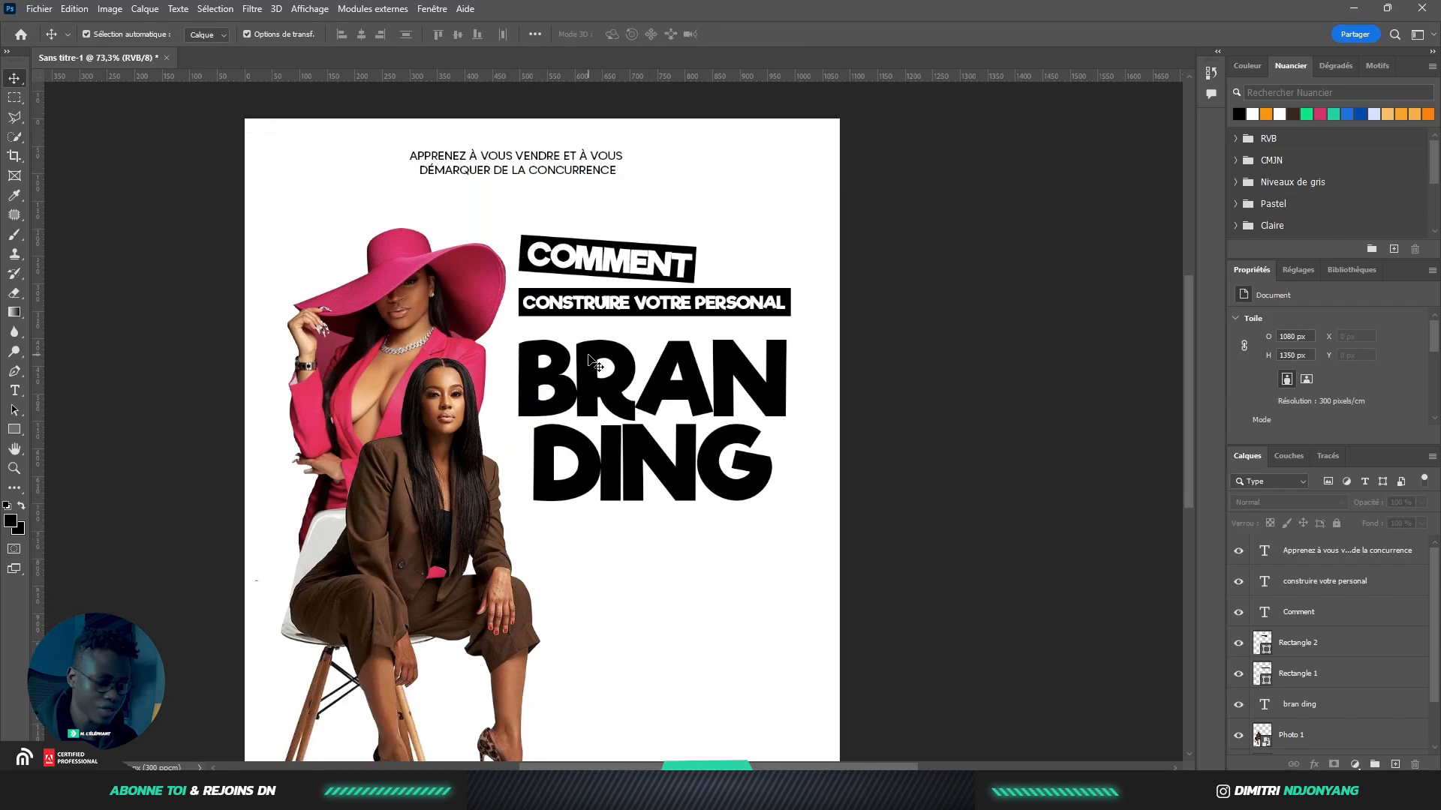
pyautogui.scroll(-3, 610, 362)
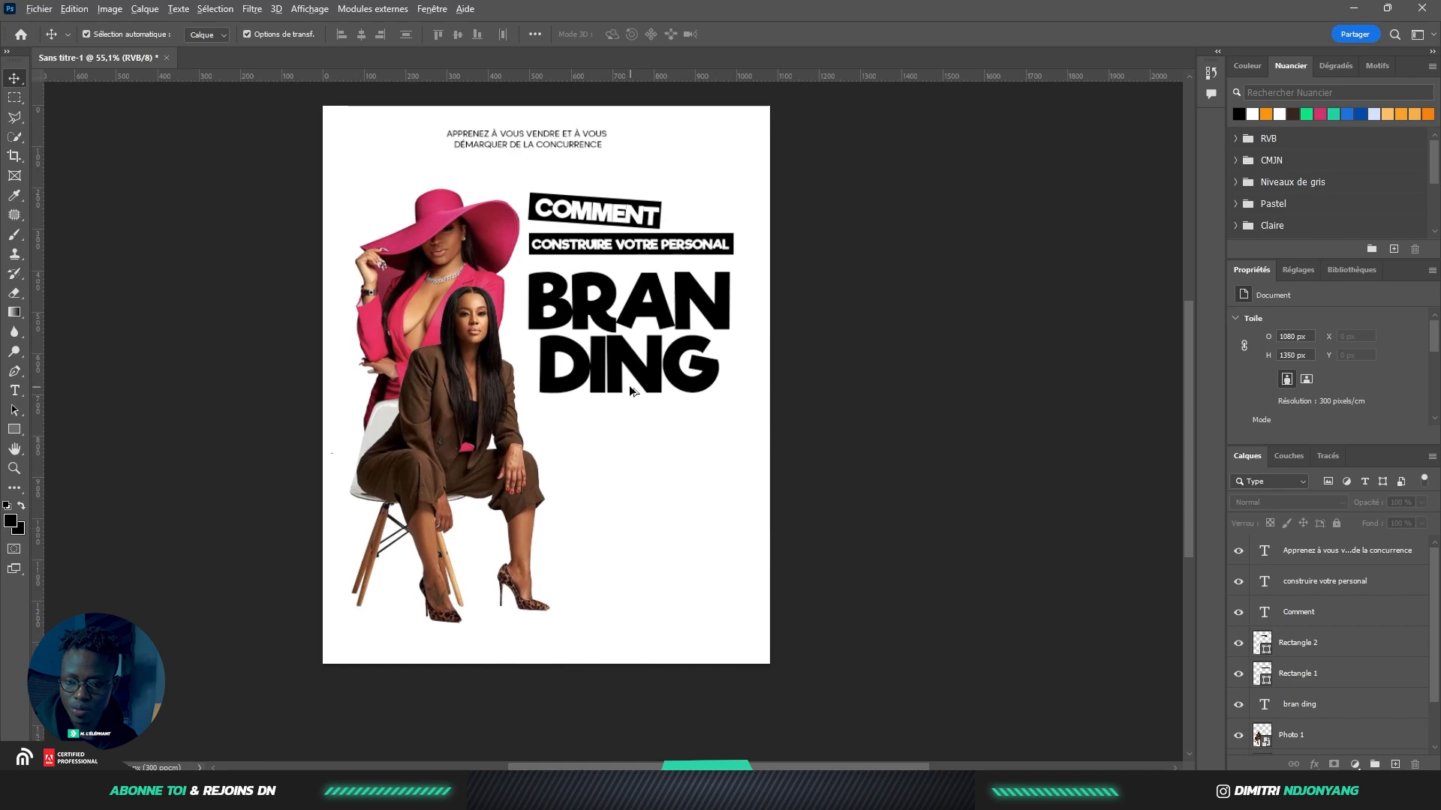
pyautogui.scroll(2, 638, 353)
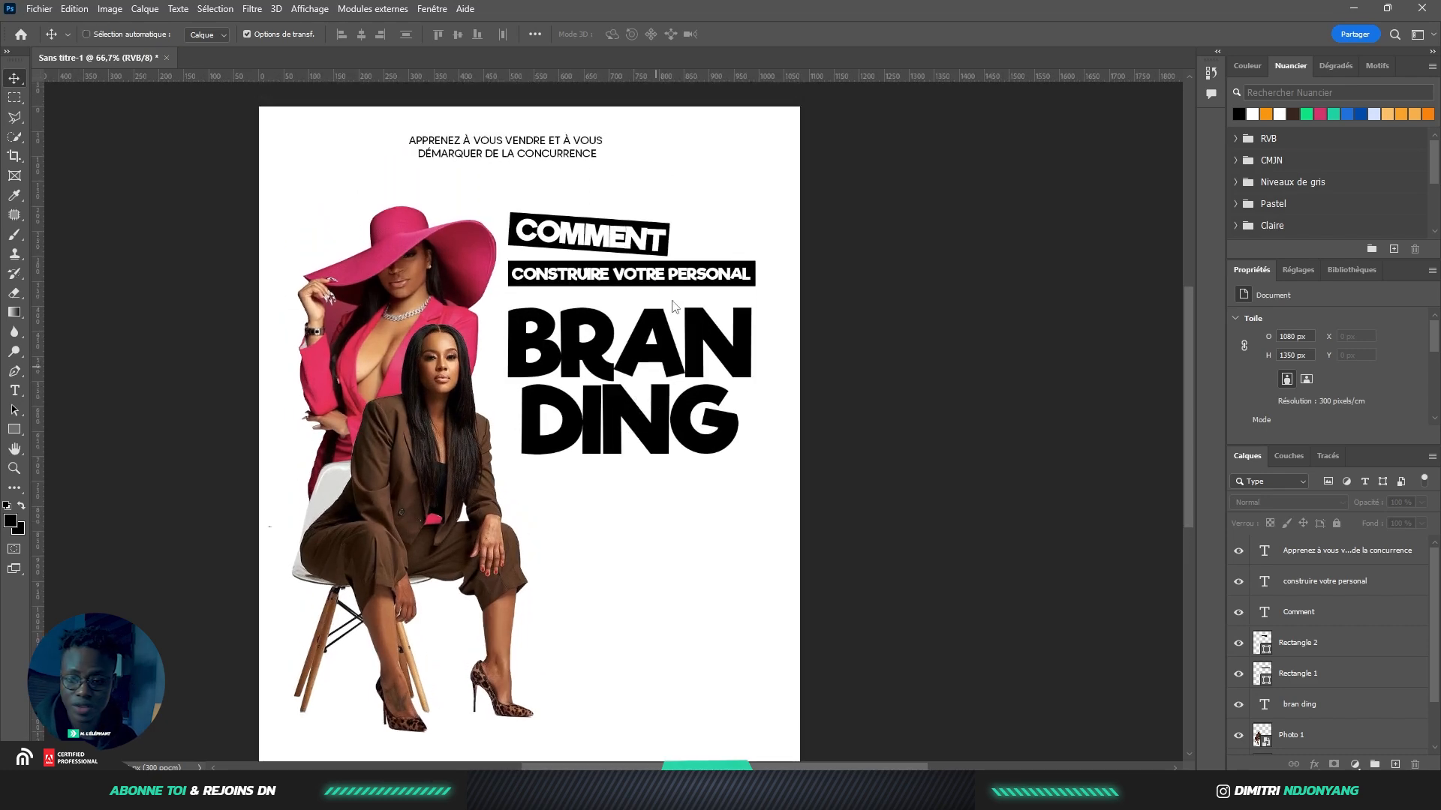
pyautogui.hotkey('ctrl', 's')
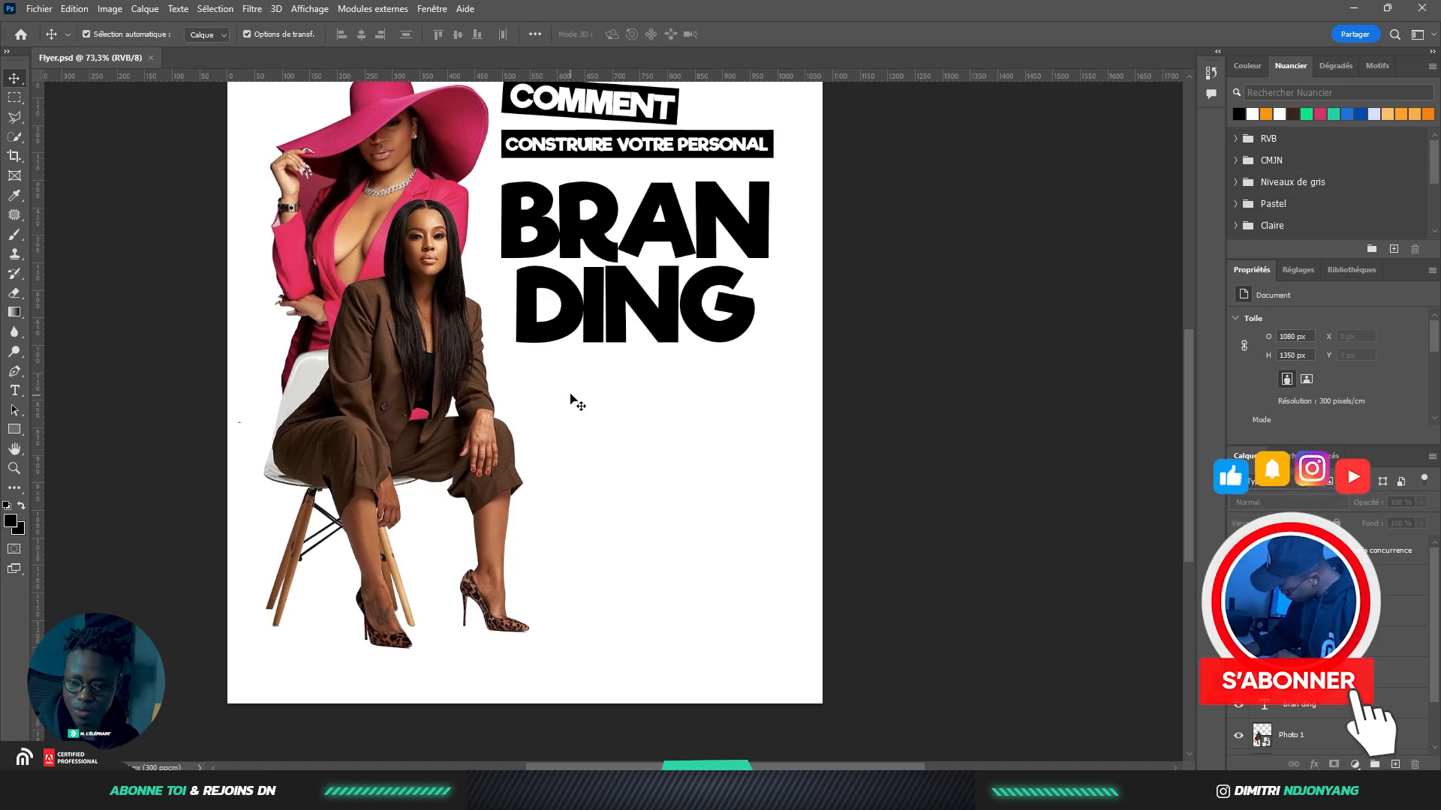
# Draw a text box below the BRANDING title and paste in the four branding-goal lines
pyautogui.press('t')
pyautogui.moveTo(554, 379); pyautogui.dragTo(763, 509)
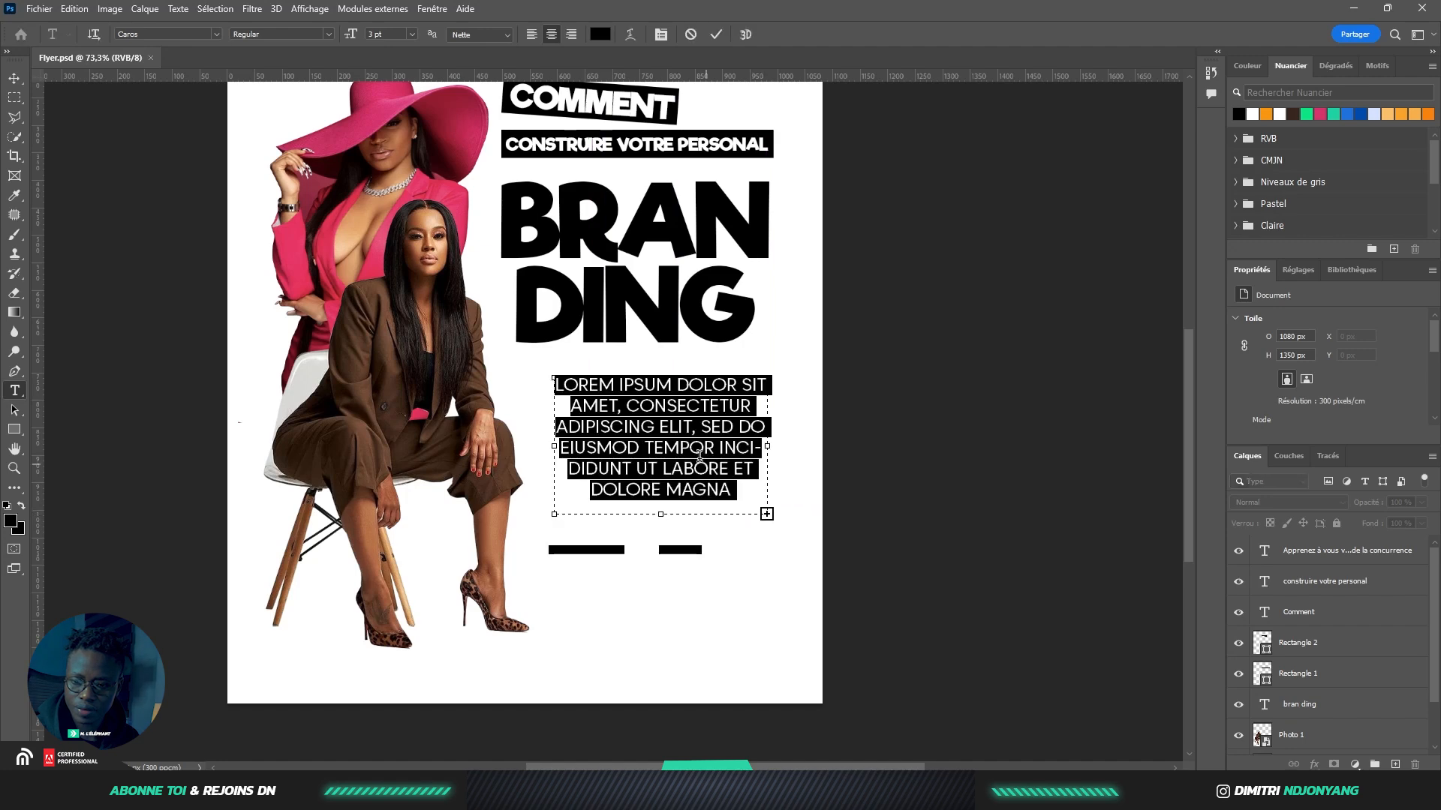
pyautogui.write('À DÉFINIR VOTRE PERSONAL BRANDING À CRÉER UNE IMAGE DE MARQUE FORTE À VOUS CONNECTER AVEC VOTRE AUDIENCE')
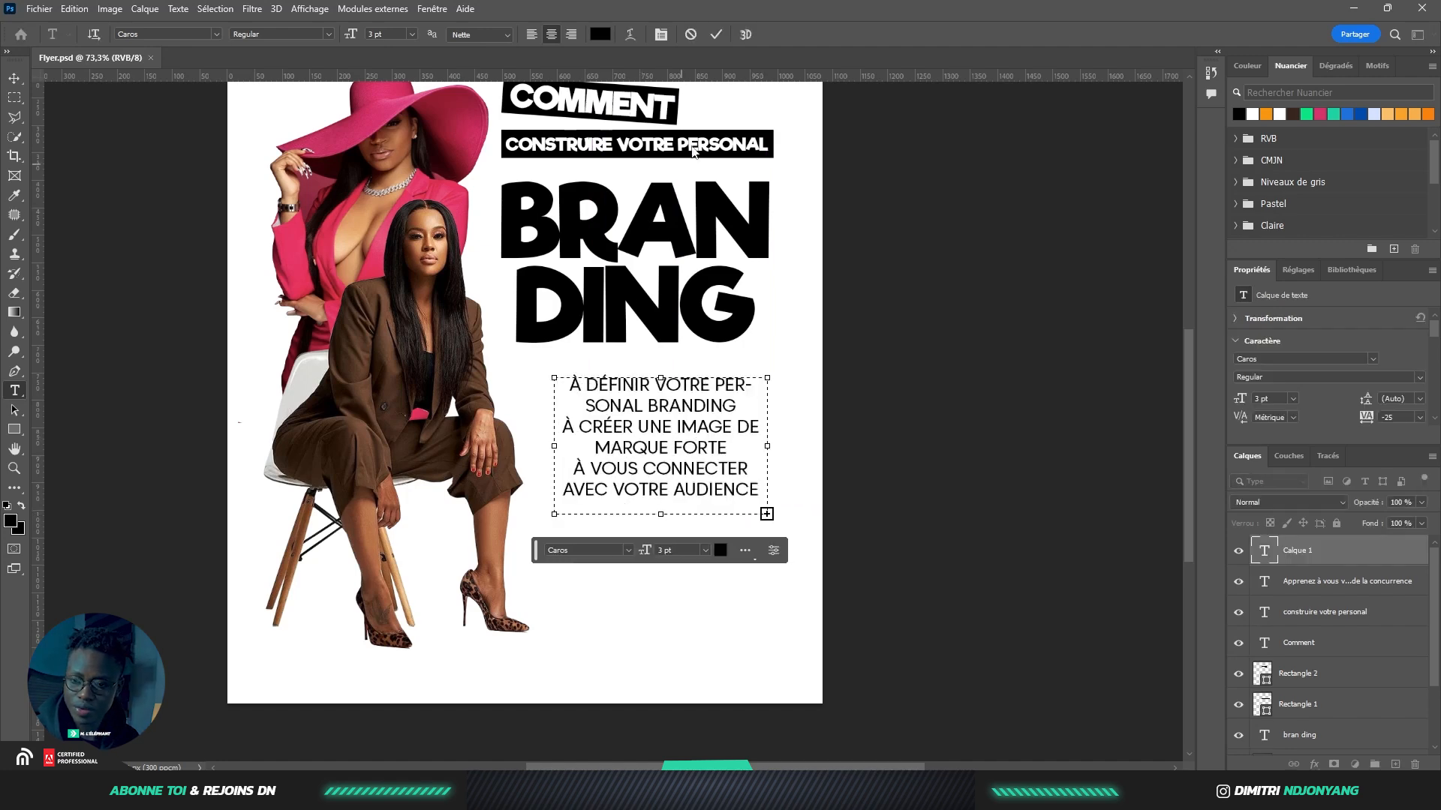
pyautogui.click(716, 36)
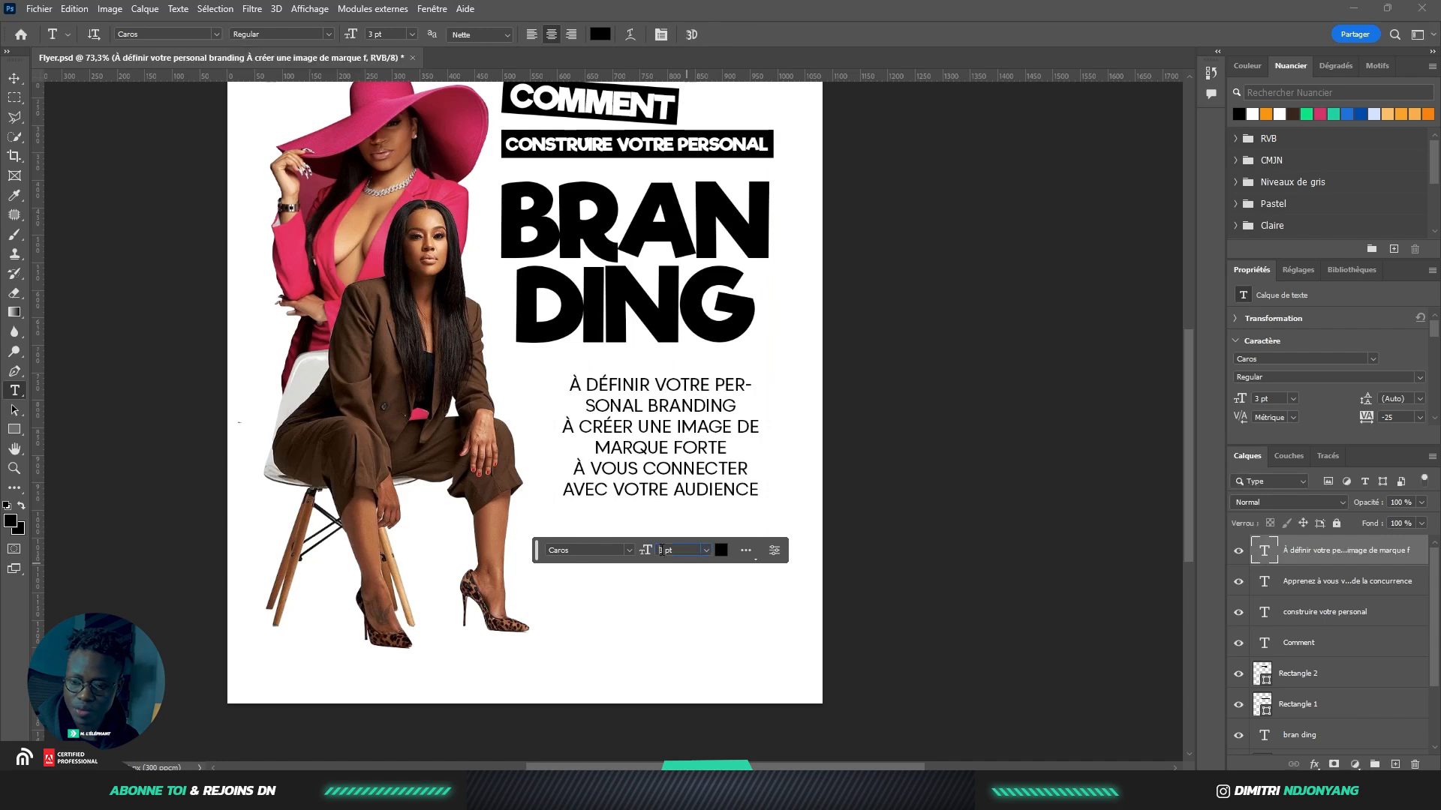
# Set the list to 2 pt and widen its text box to fit
pyautogui.moveTo(665, 548); pyautogui.dragTo(629, 531)
pyautogui.write('2')
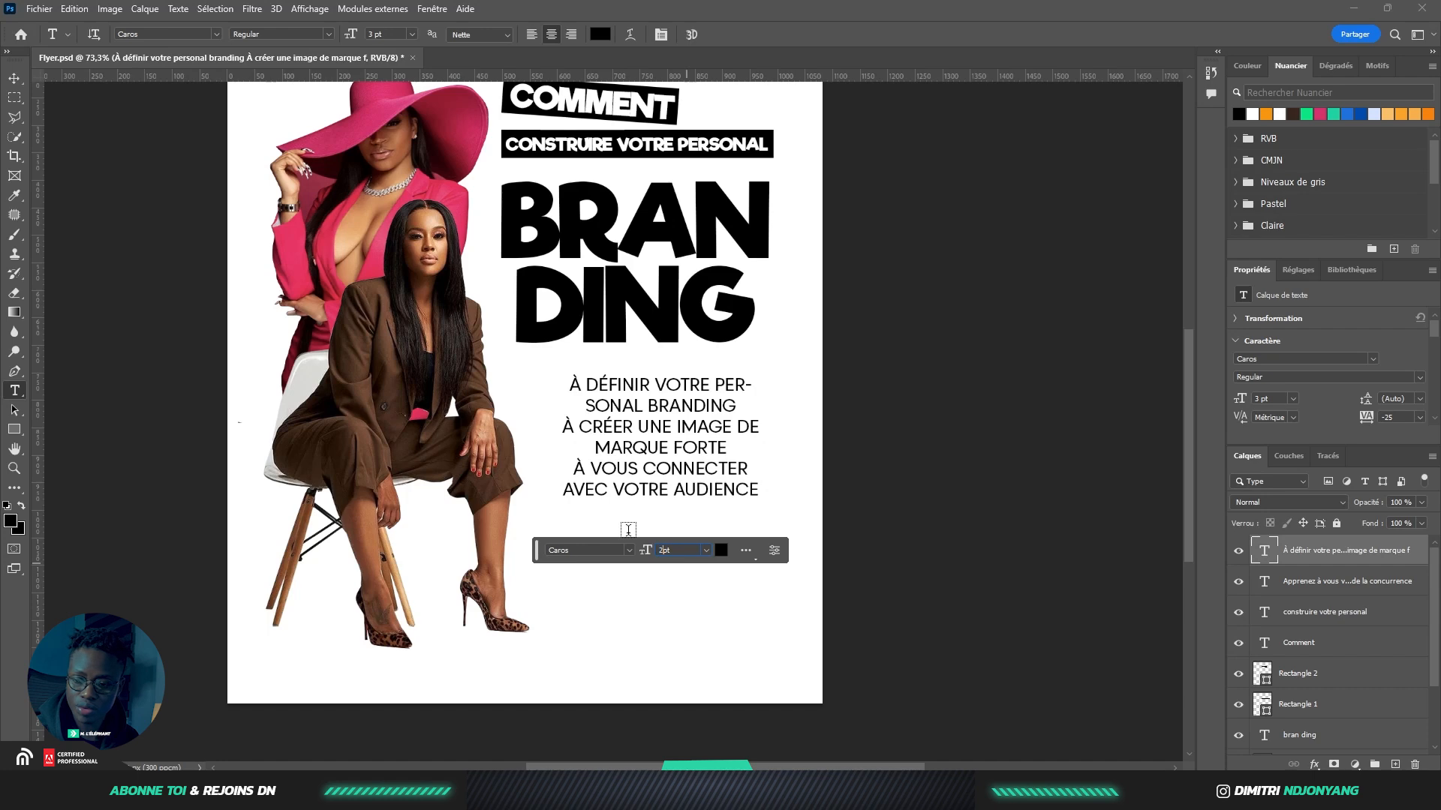
pyautogui.press('Return')
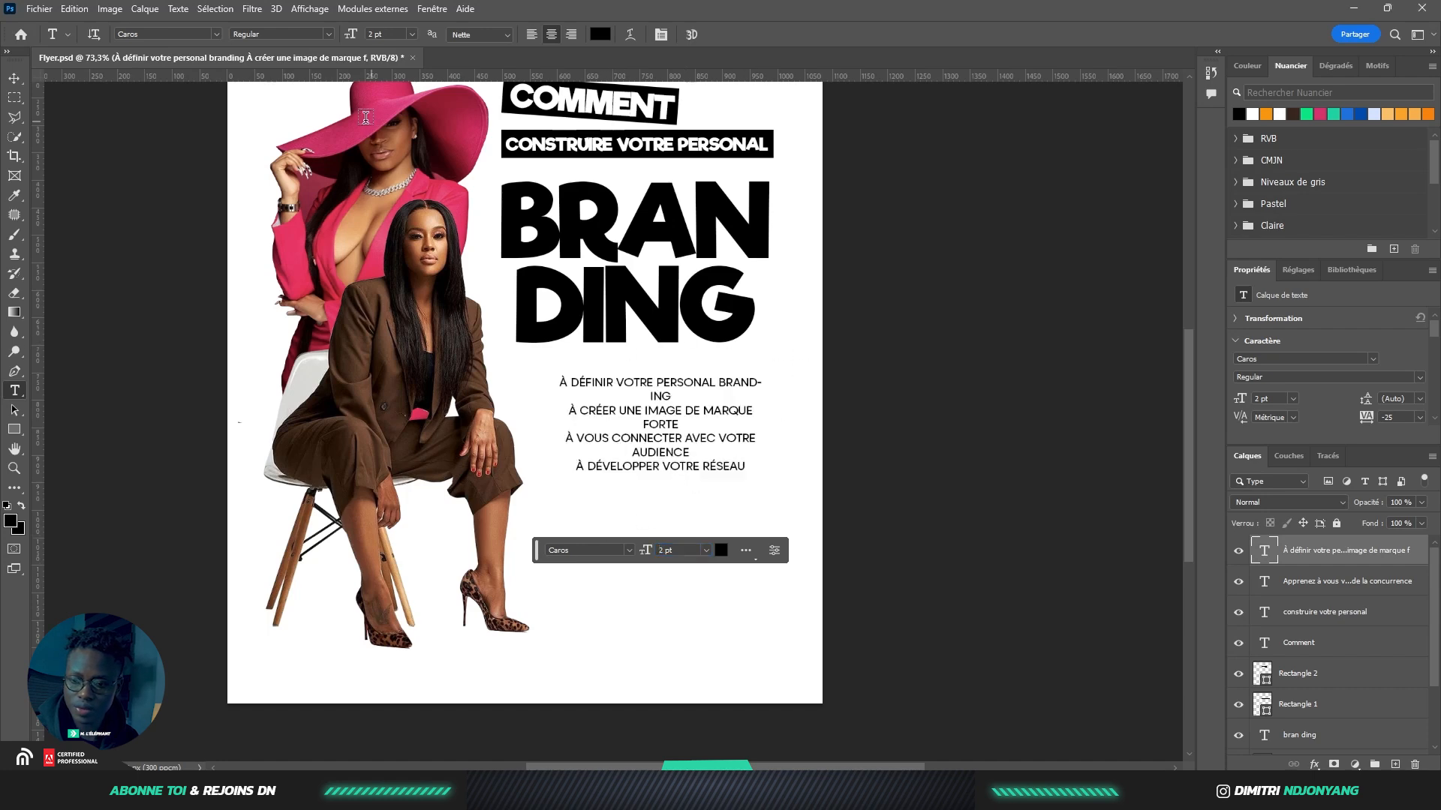
pyautogui.click(15, 78)
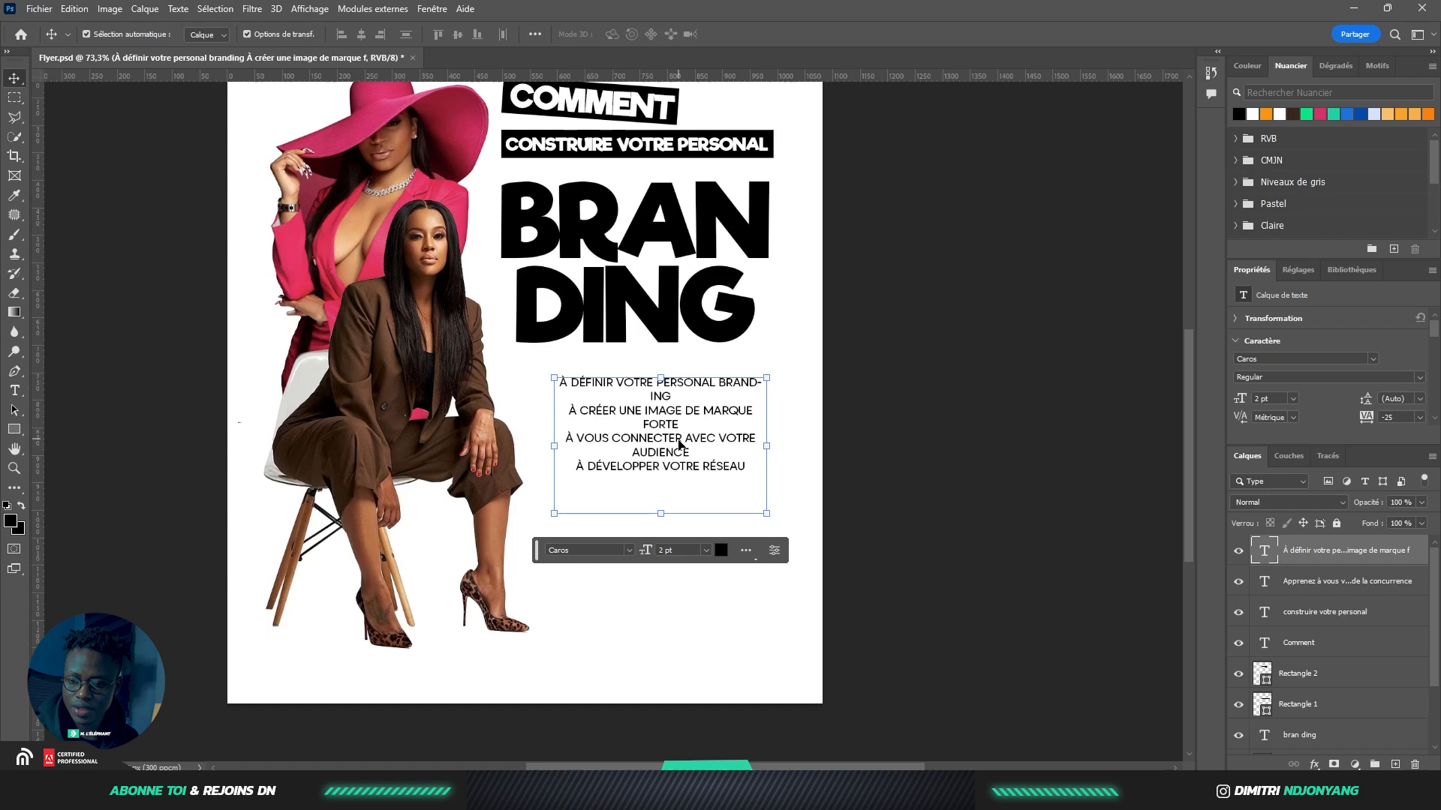
pyautogui.doubleClick(582, 442)
pyautogui.moveTo(554, 446); pyautogui.dragTo(543, 445)
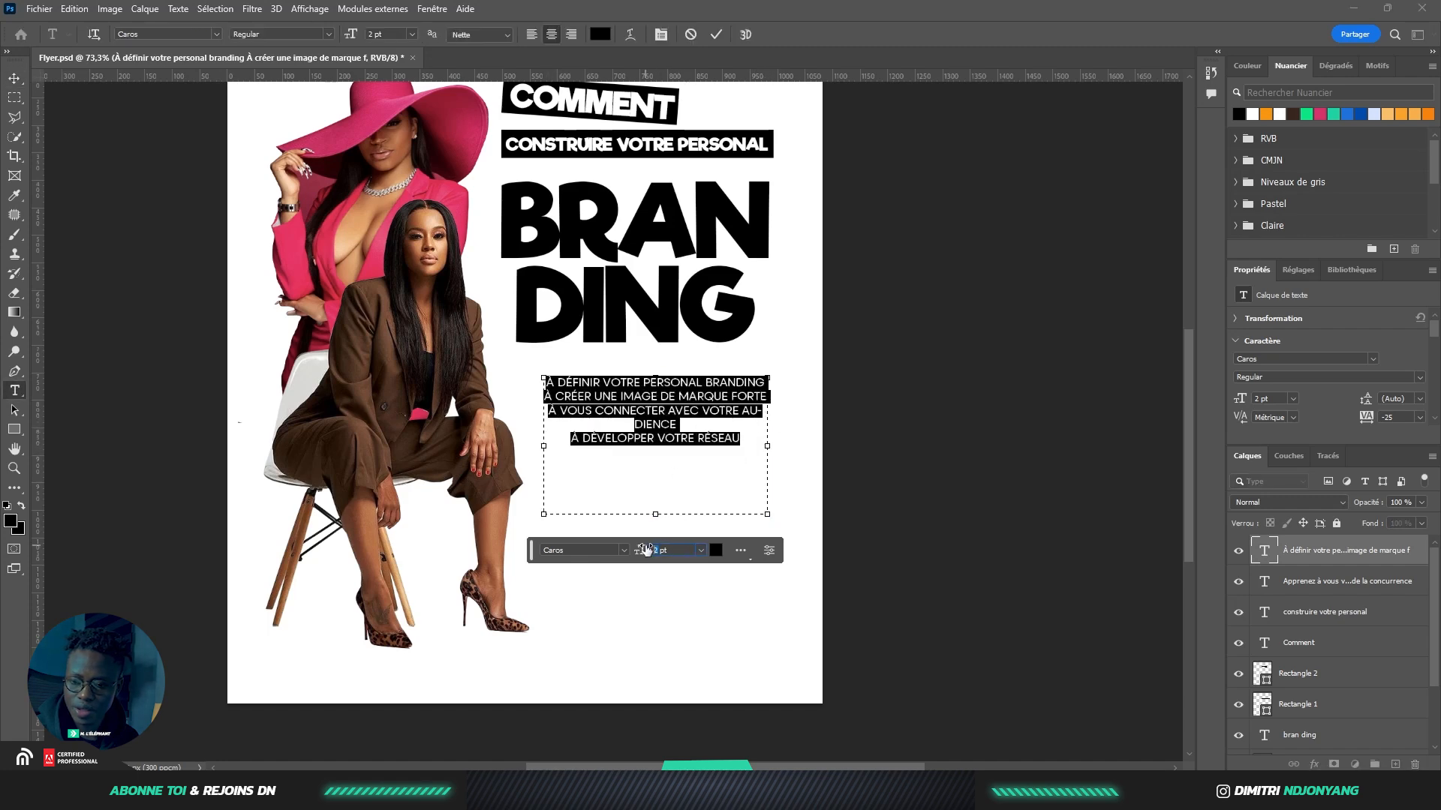
pyautogui.moveTo(770, 447)
pyautogui.mouseDown()
pyautogui.moveTo(787, 446)
pyautogui.moveTo(768, 446)
pyautogui.mouseUp()
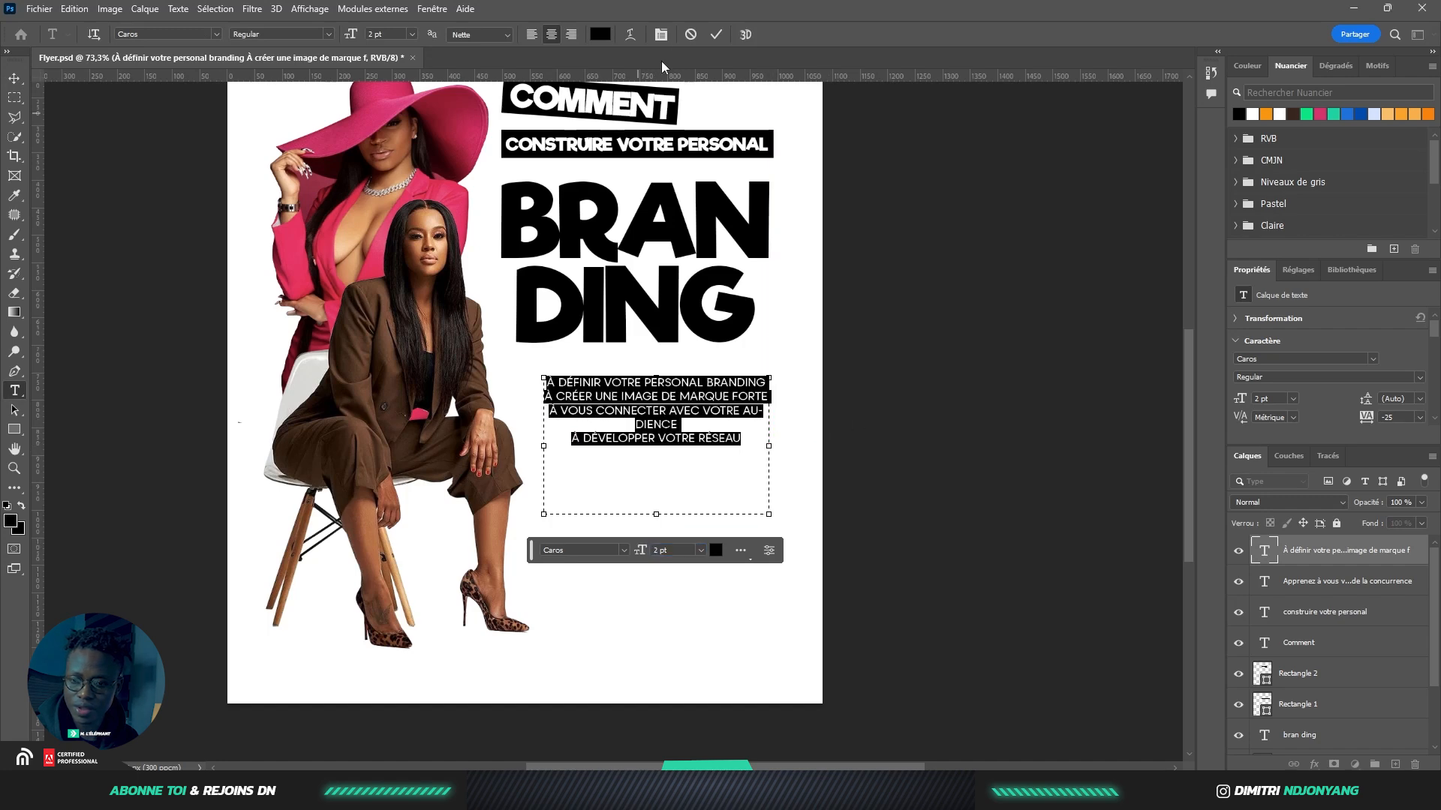
pyautogui.click(716, 34)
# Left-align the branding-goals body list
pyautogui.press('v')
pyautogui.scroll(2, 743, 396)
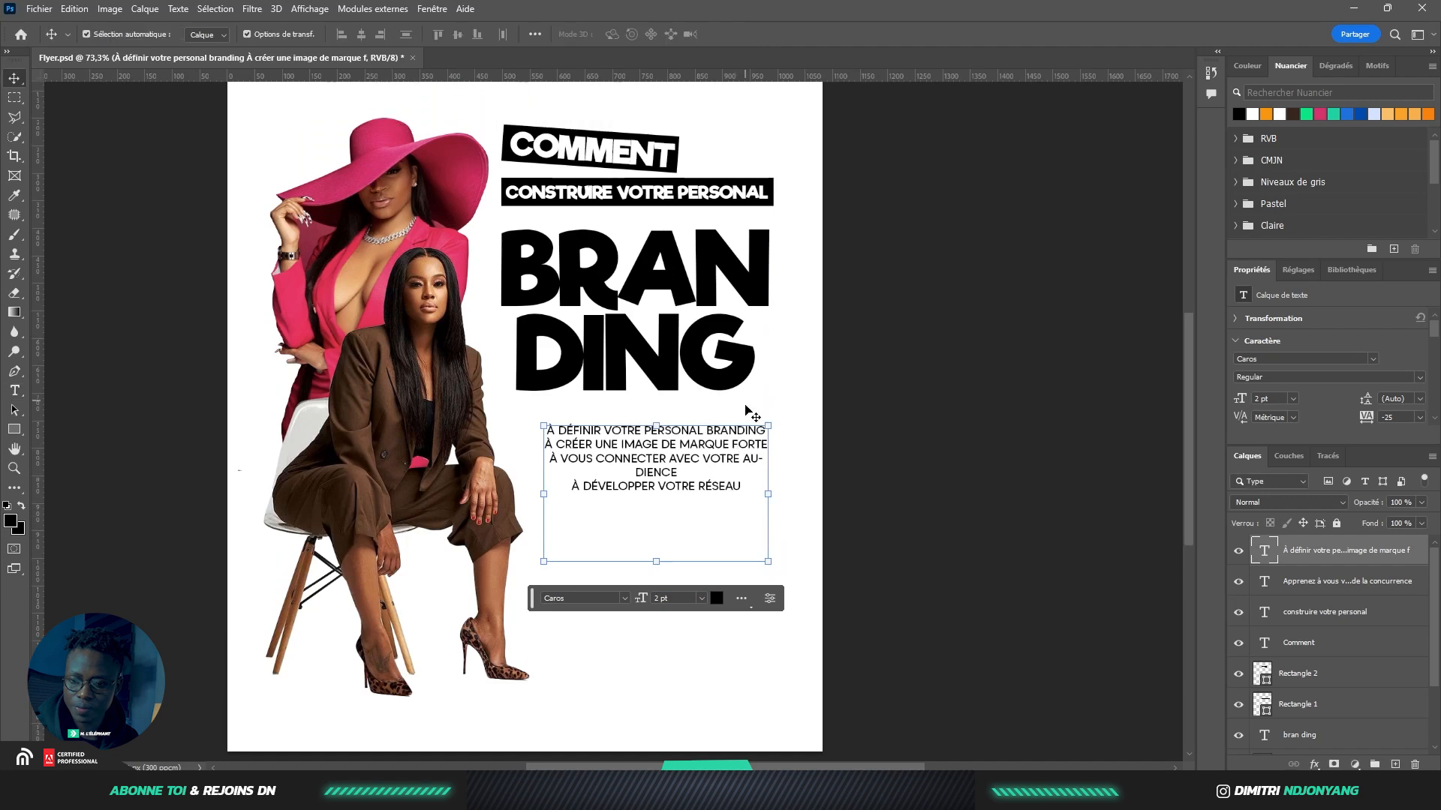
pyautogui.scroll(3, 726, 489)
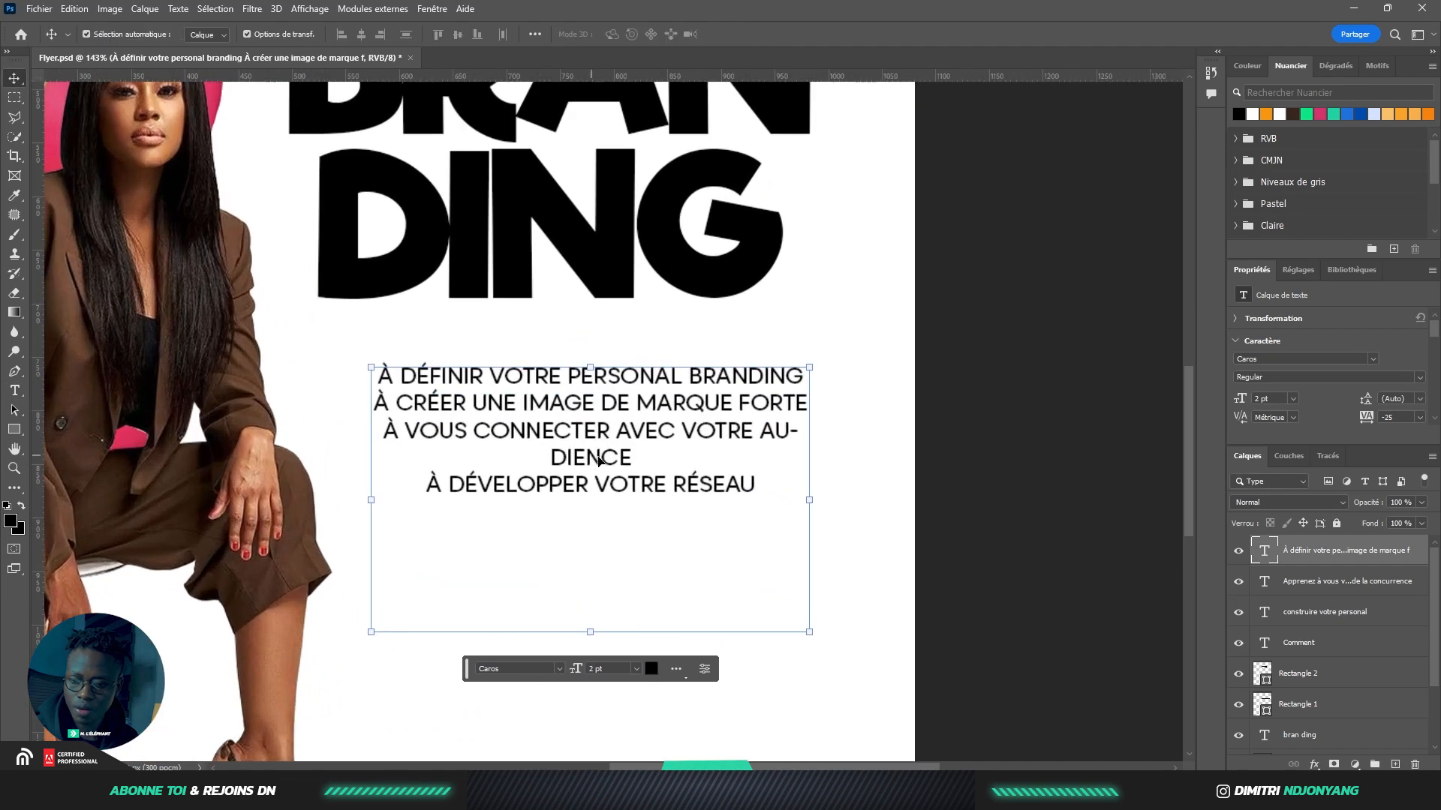
pyautogui.scroll(-1, 593, 459)
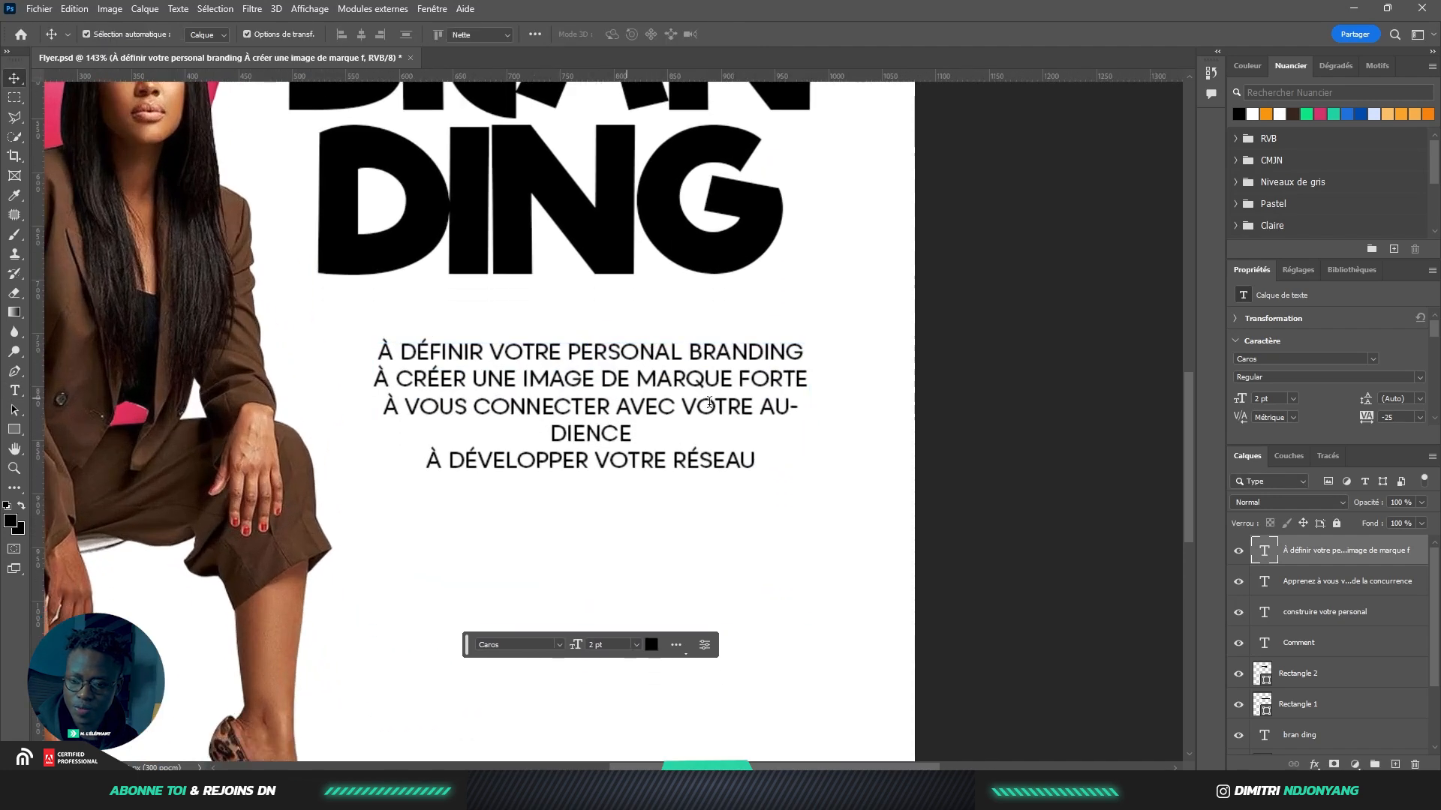
pyautogui.doubleClick(570, 406)
pyautogui.click(772, 406)
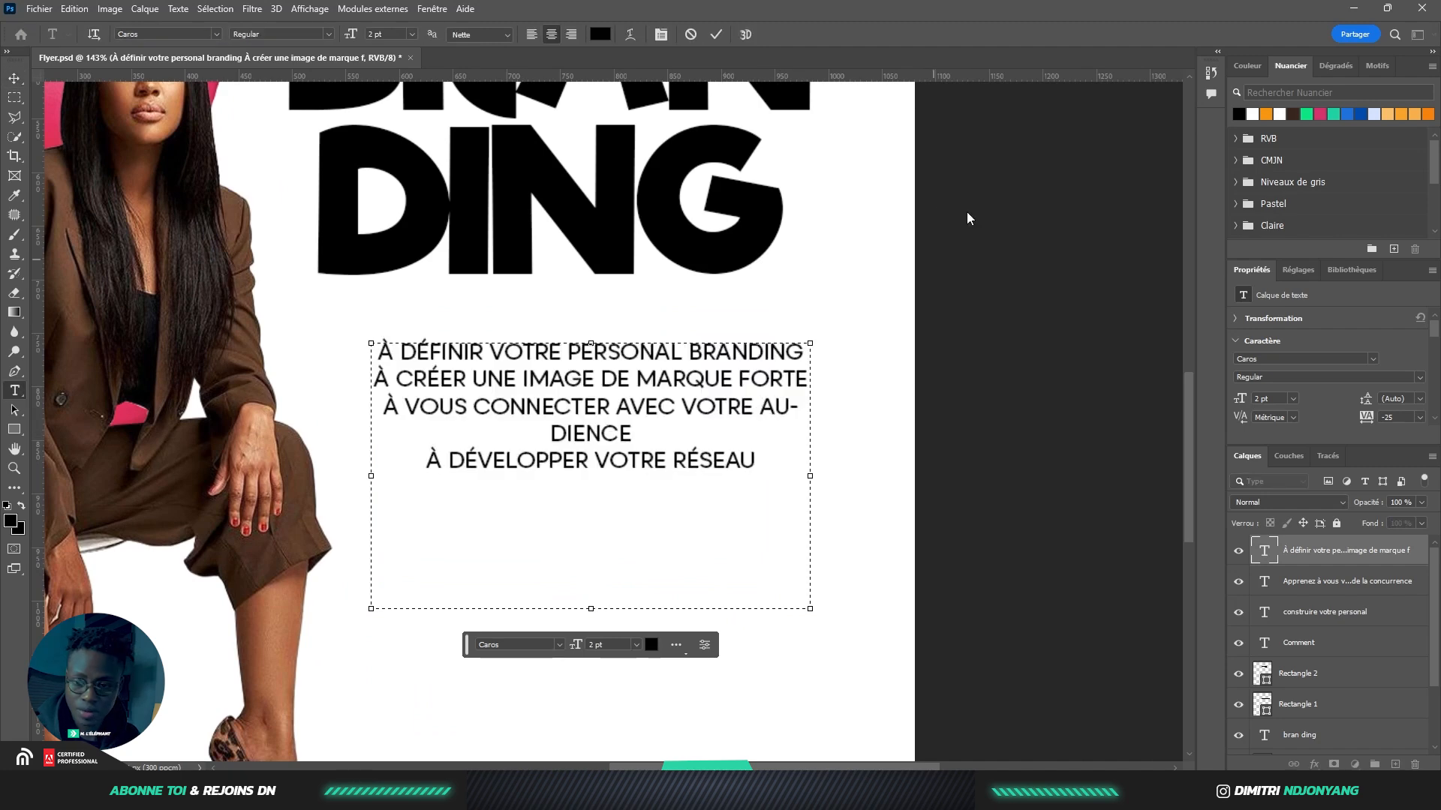
pyautogui.click(716, 34)
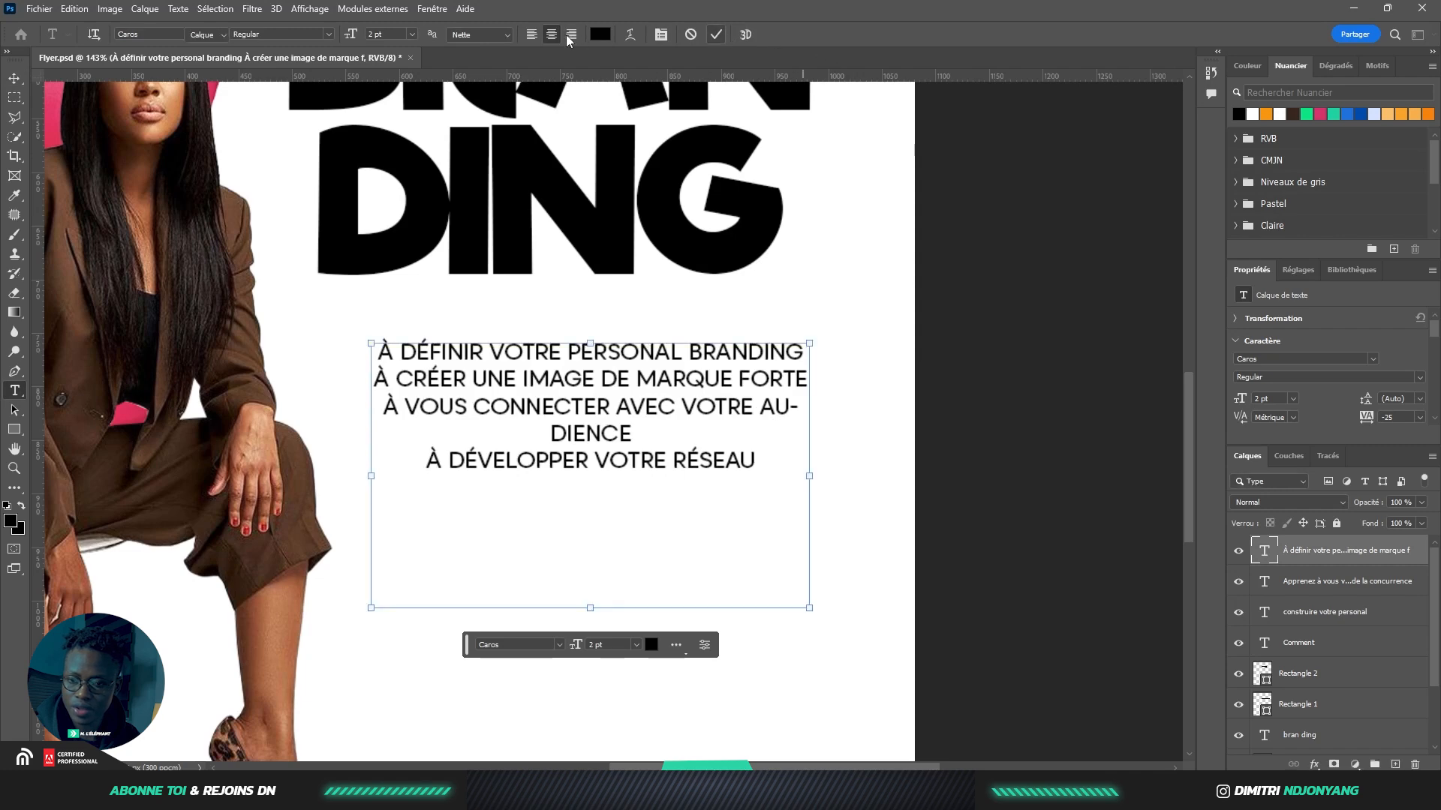
pyautogui.press('v')
pyautogui.scroll(-1, 1303, 315)
pyautogui.scroll(-3, 1268, 337)
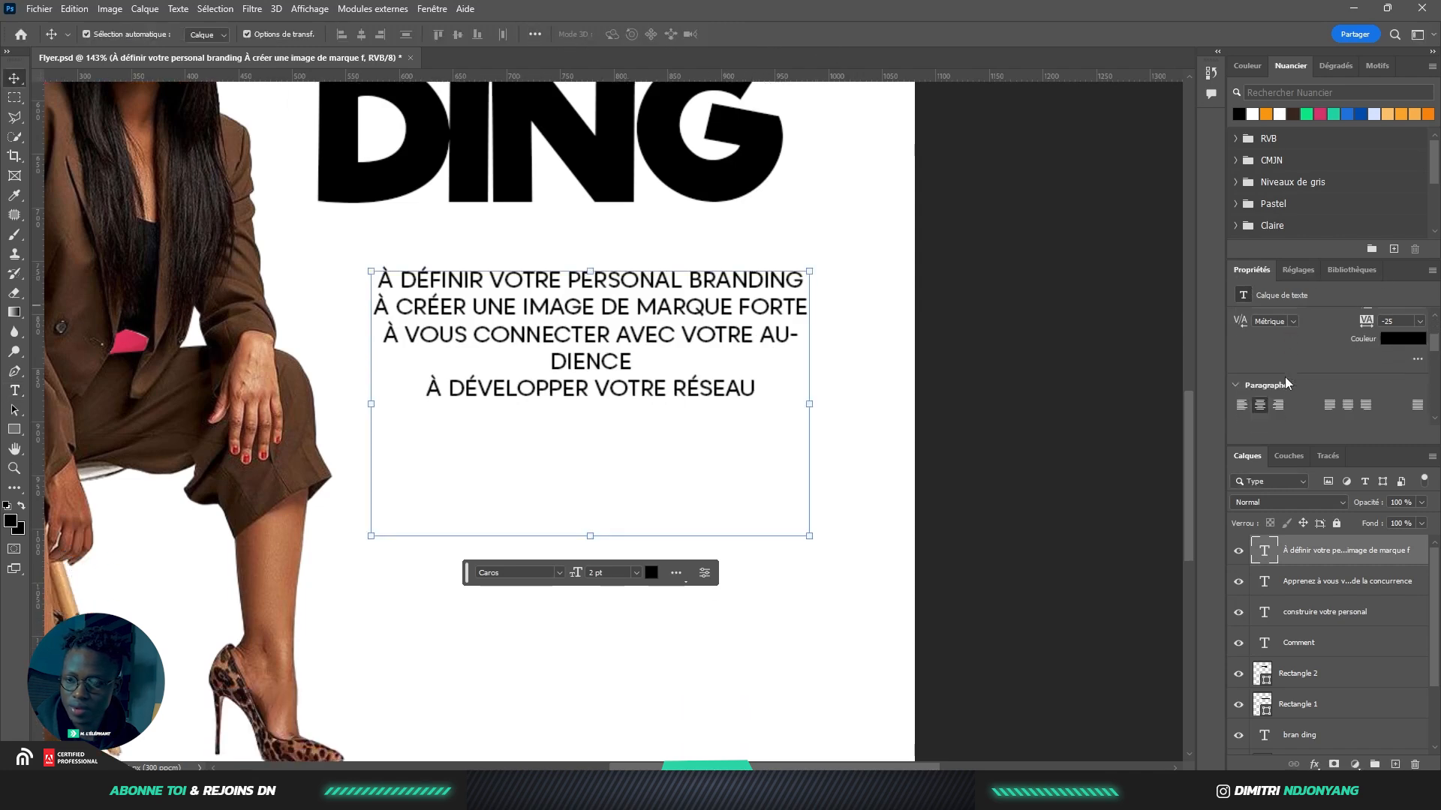
pyautogui.click(1240, 347)
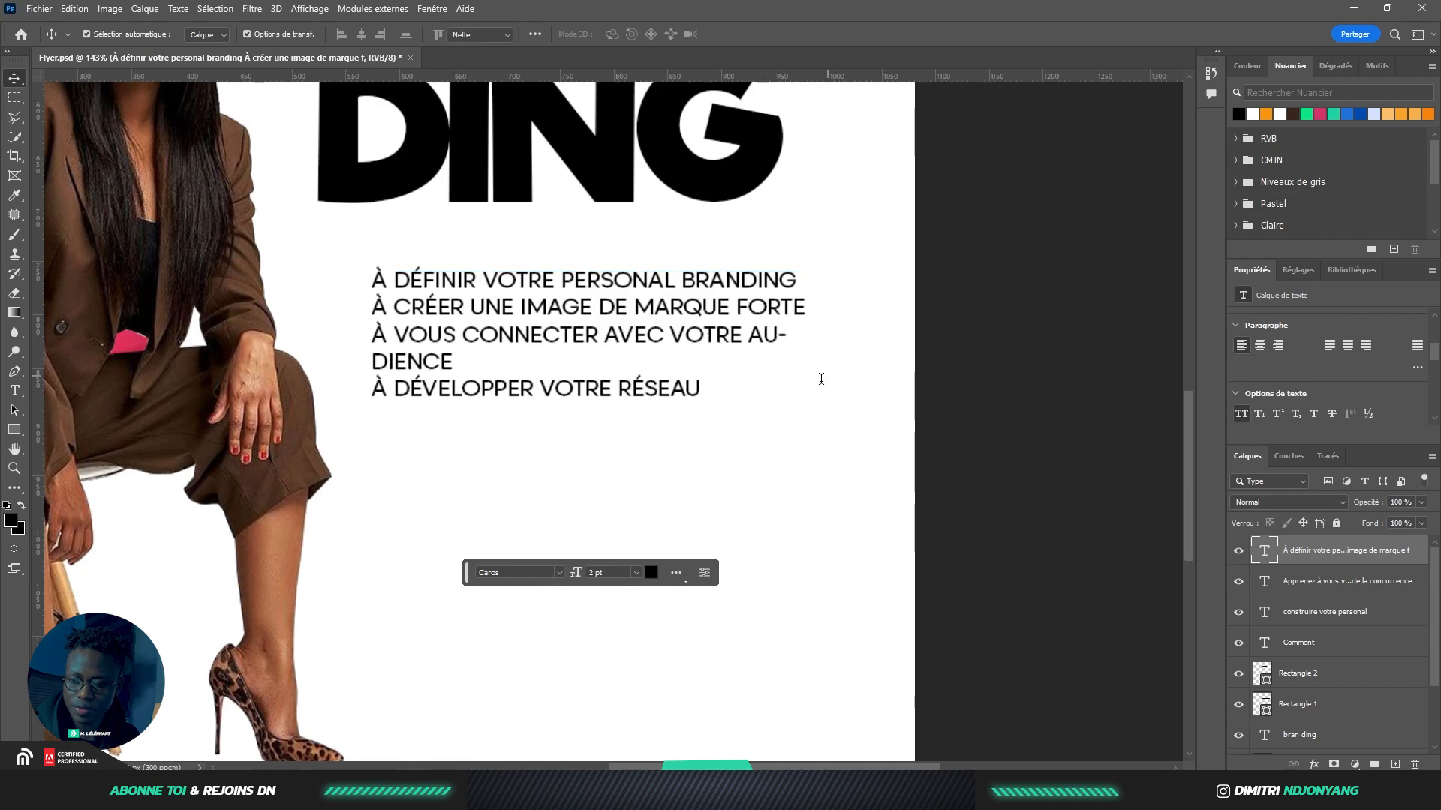
# Widen the text box slightly and break the line so AUDIENCE sits whole on its own line
pyautogui.press('Return')
pyautogui.moveTo(809, 404); pyautogui.dragTo(835, 401)
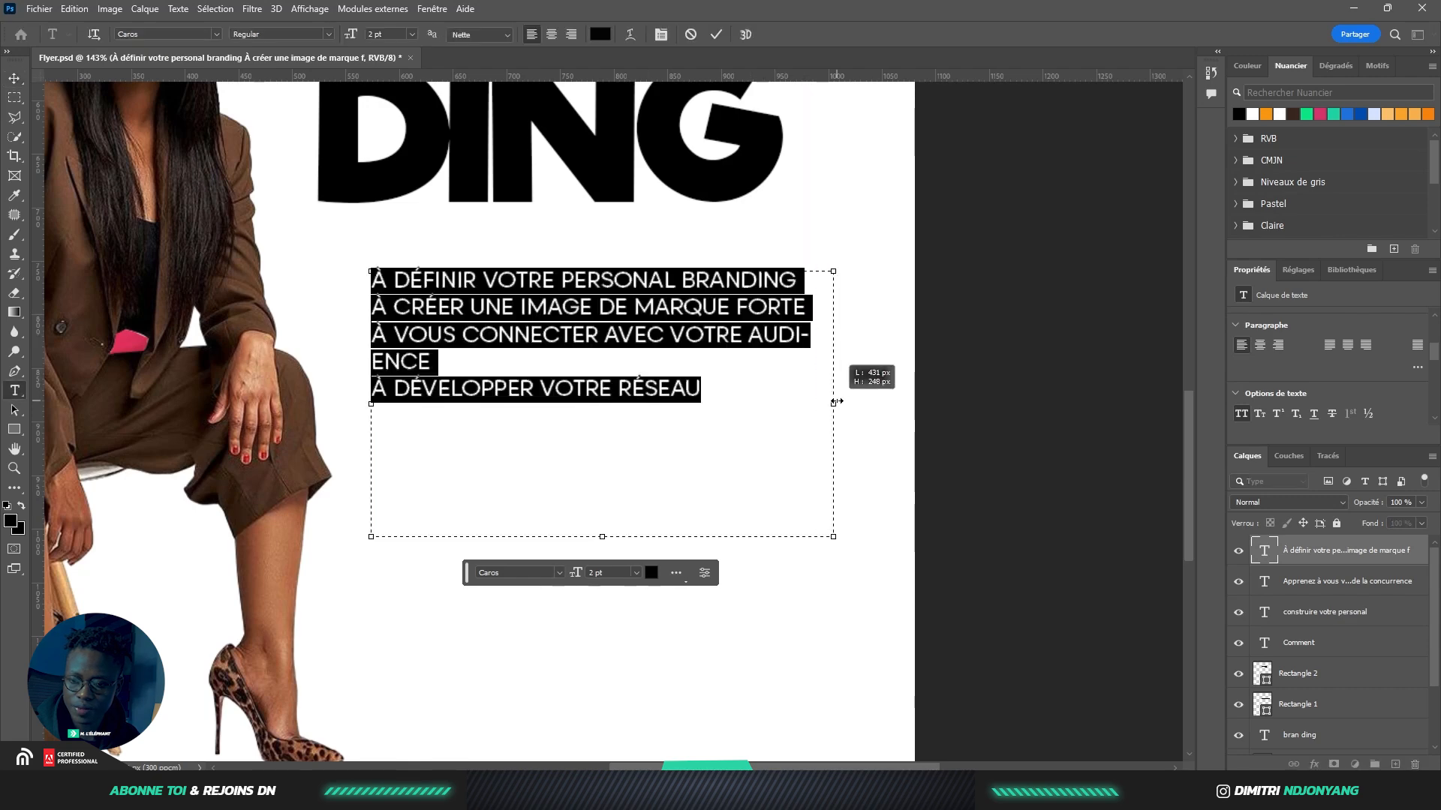
pyautogui.click(754, 341)
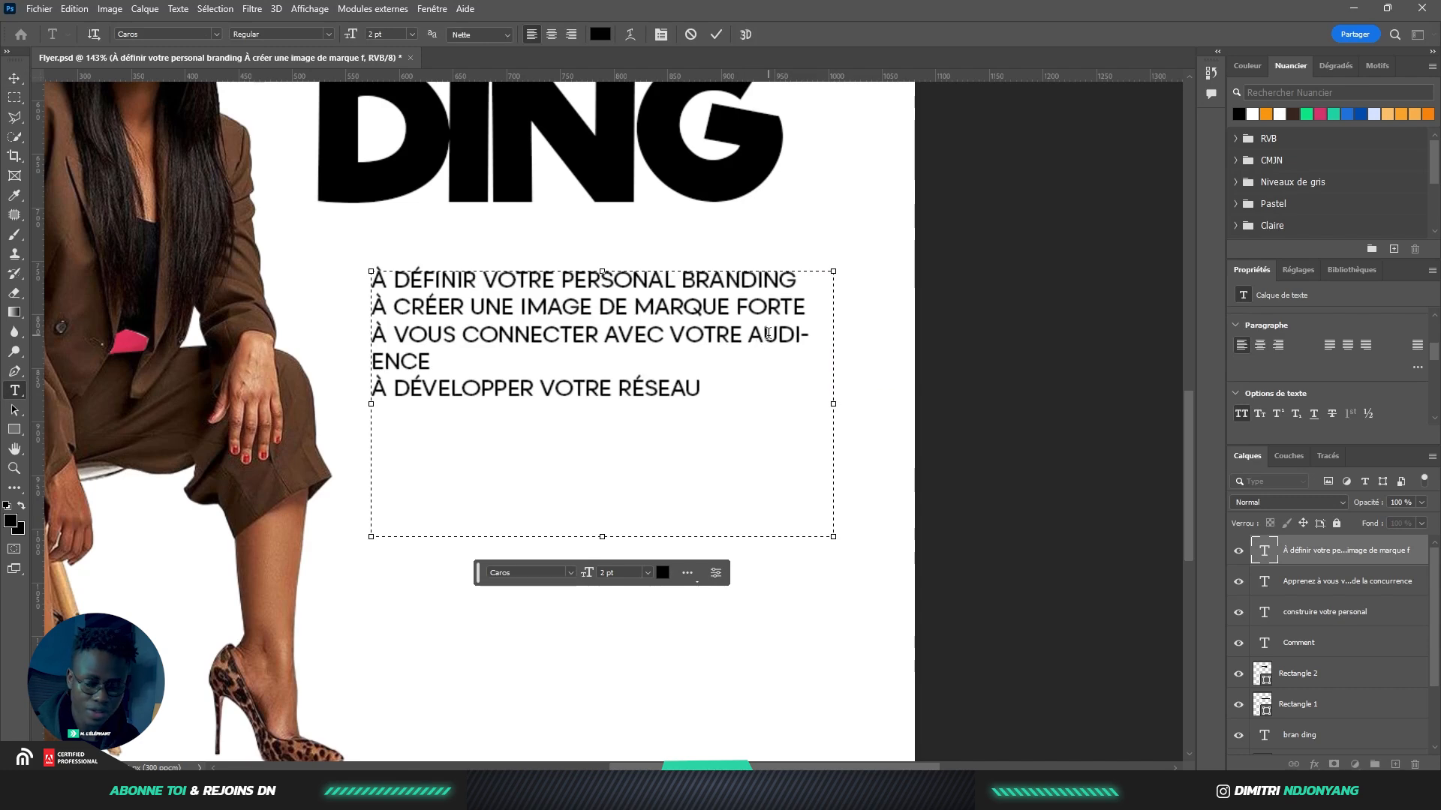
pyautogui.press('Return')
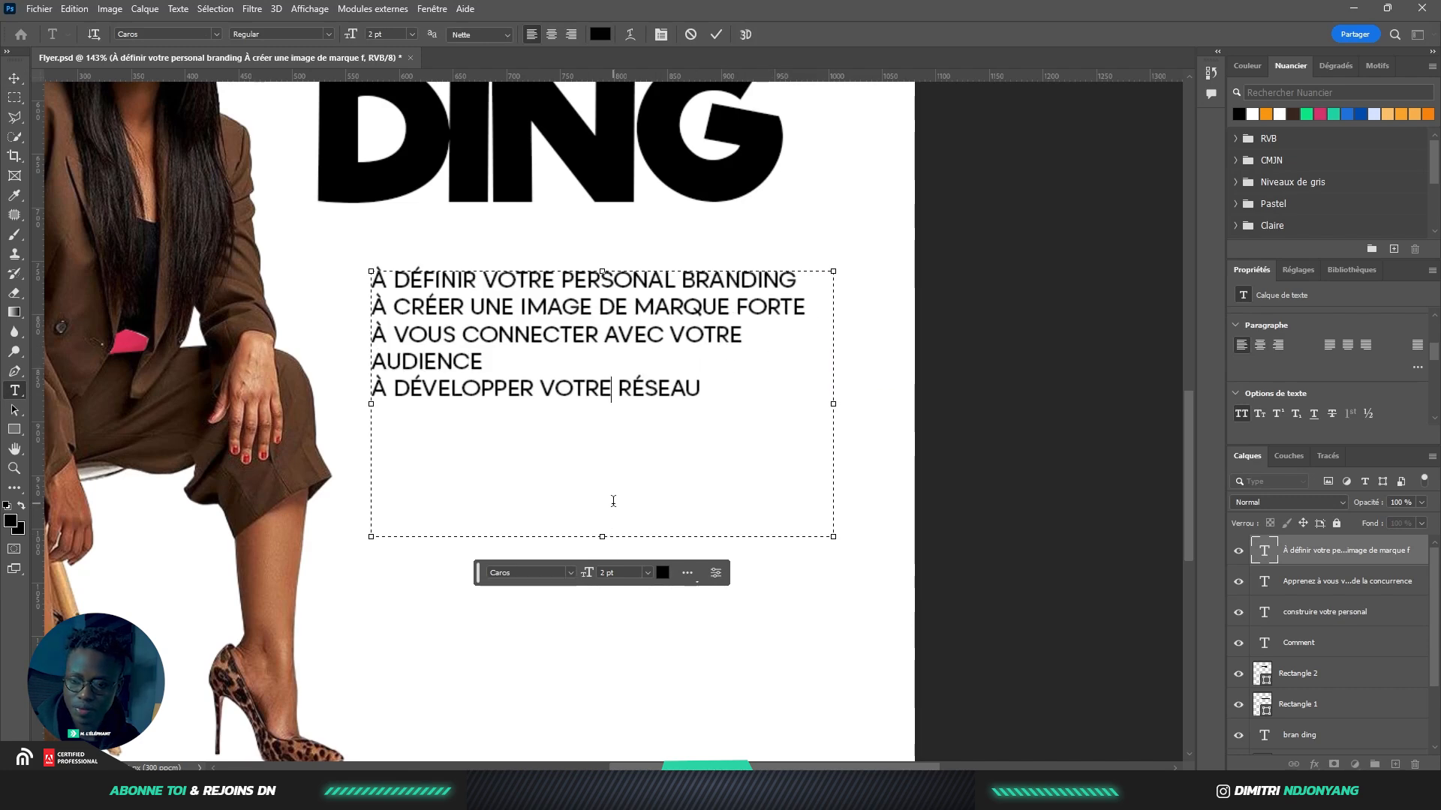
pyautogui.click(716, 35)
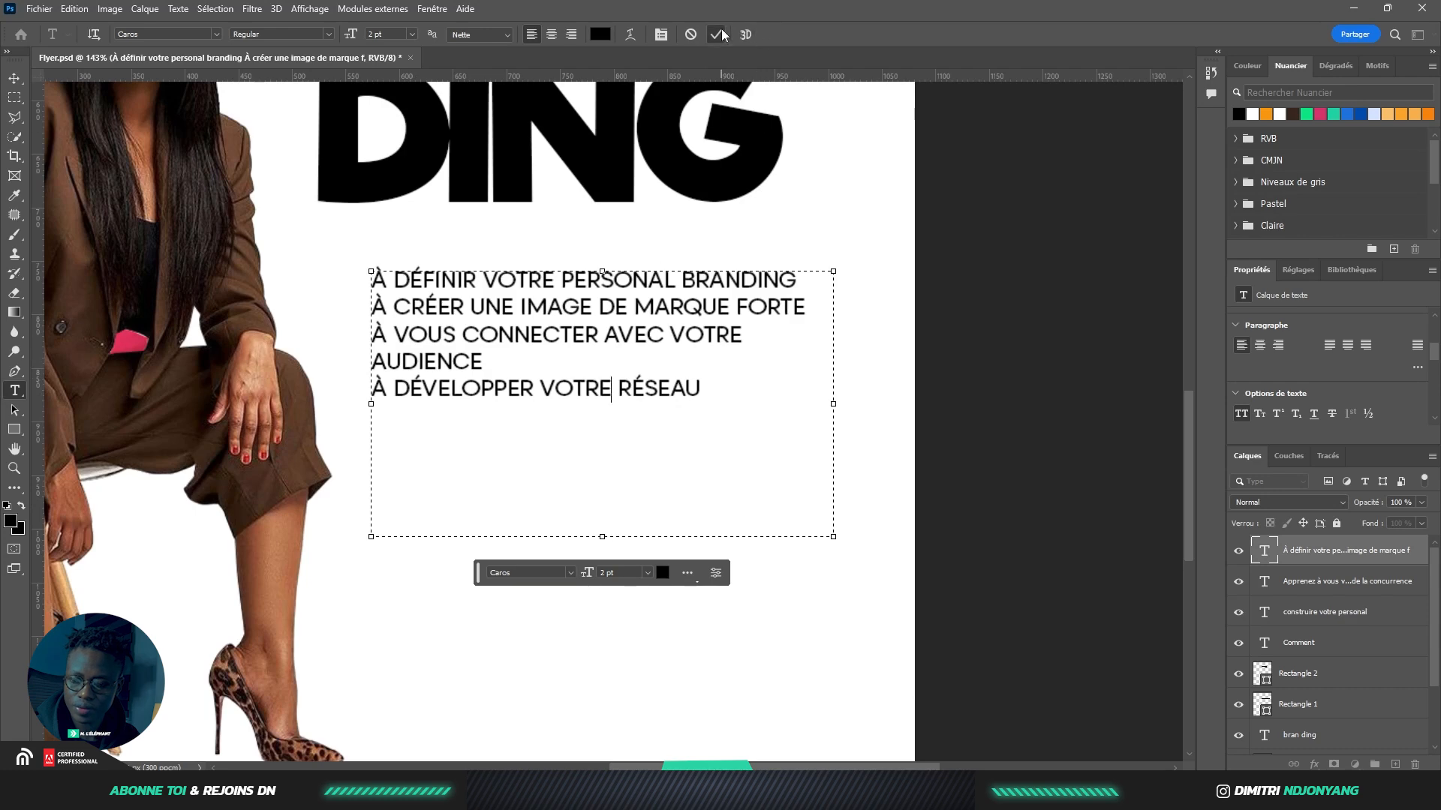
pyautogui.press('v')
# Shorten the body text box from the bottom and deselect it
pyautogui.doubleClick(586, 320)
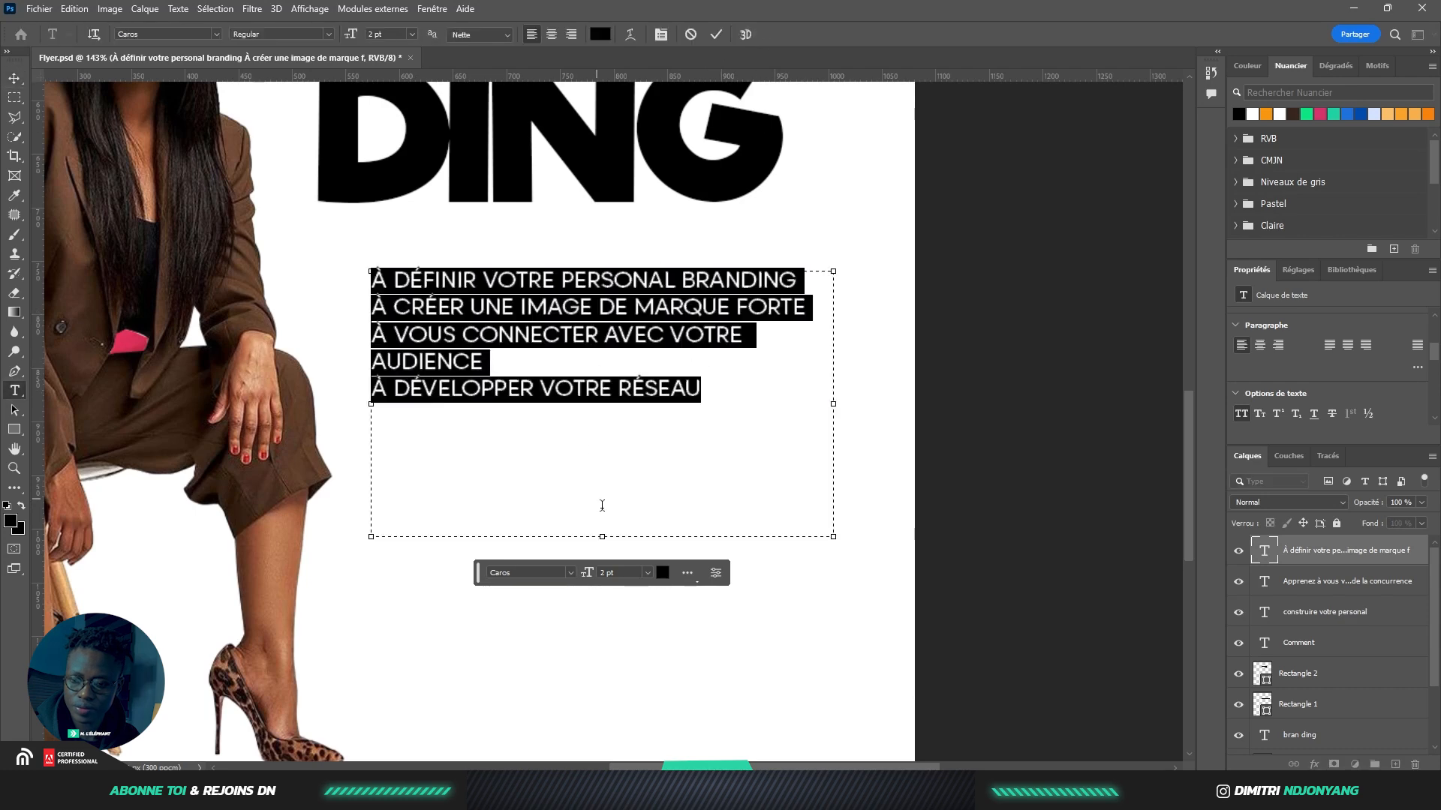
pyautogui.moveTo(602, 535); pyautogui.dragTo(626, 434)
pyautogui.click(722, 33)
pyautogui.click(963, 179)
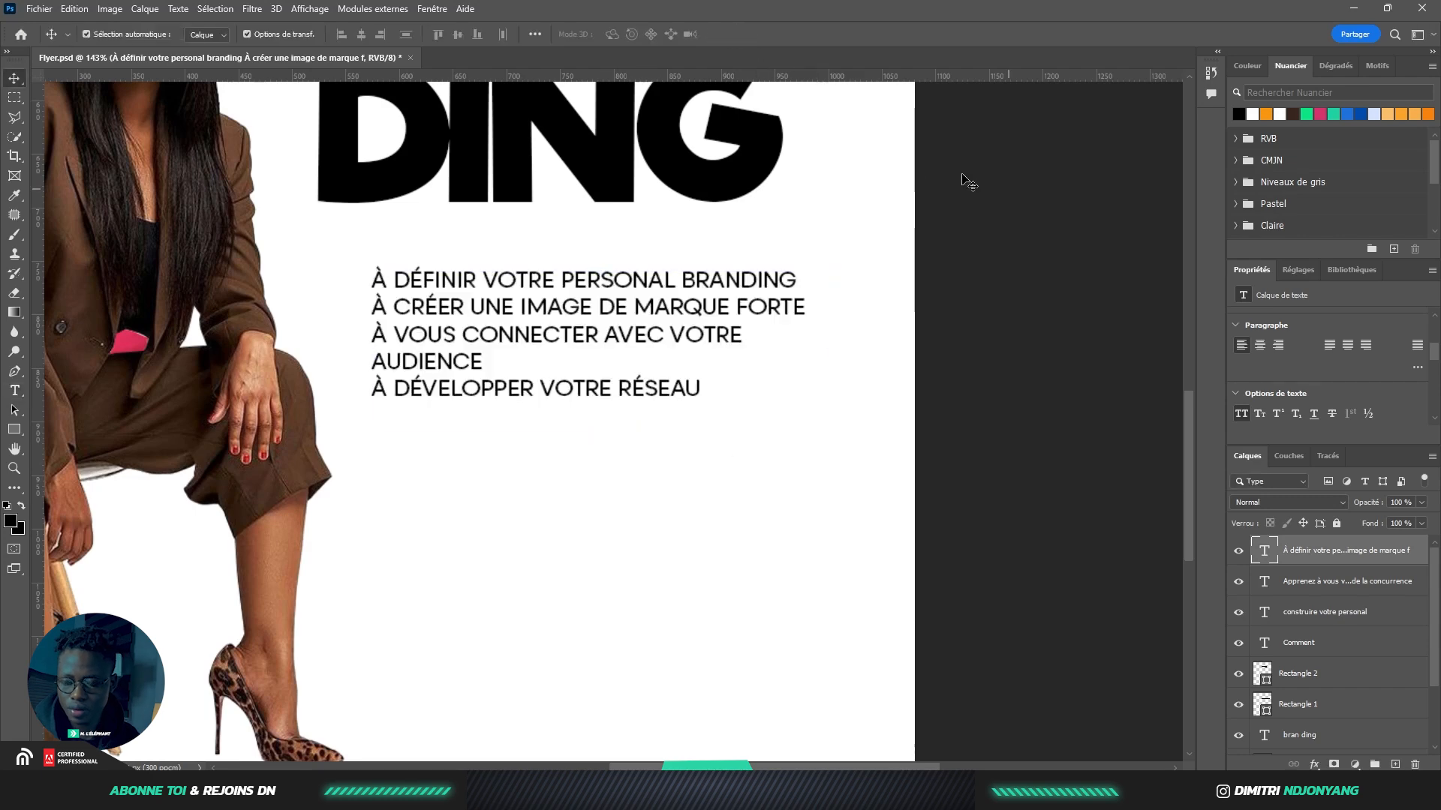
# Draw a solid black 159×83 px rectangle, 'Rectangle 3', beneath the branding-goals list
pyautogui.scroll(-2, 901, 241)
pyautogui.scroll(-3, 904, 250)
pyautogui.scroll(5, 818, 278)
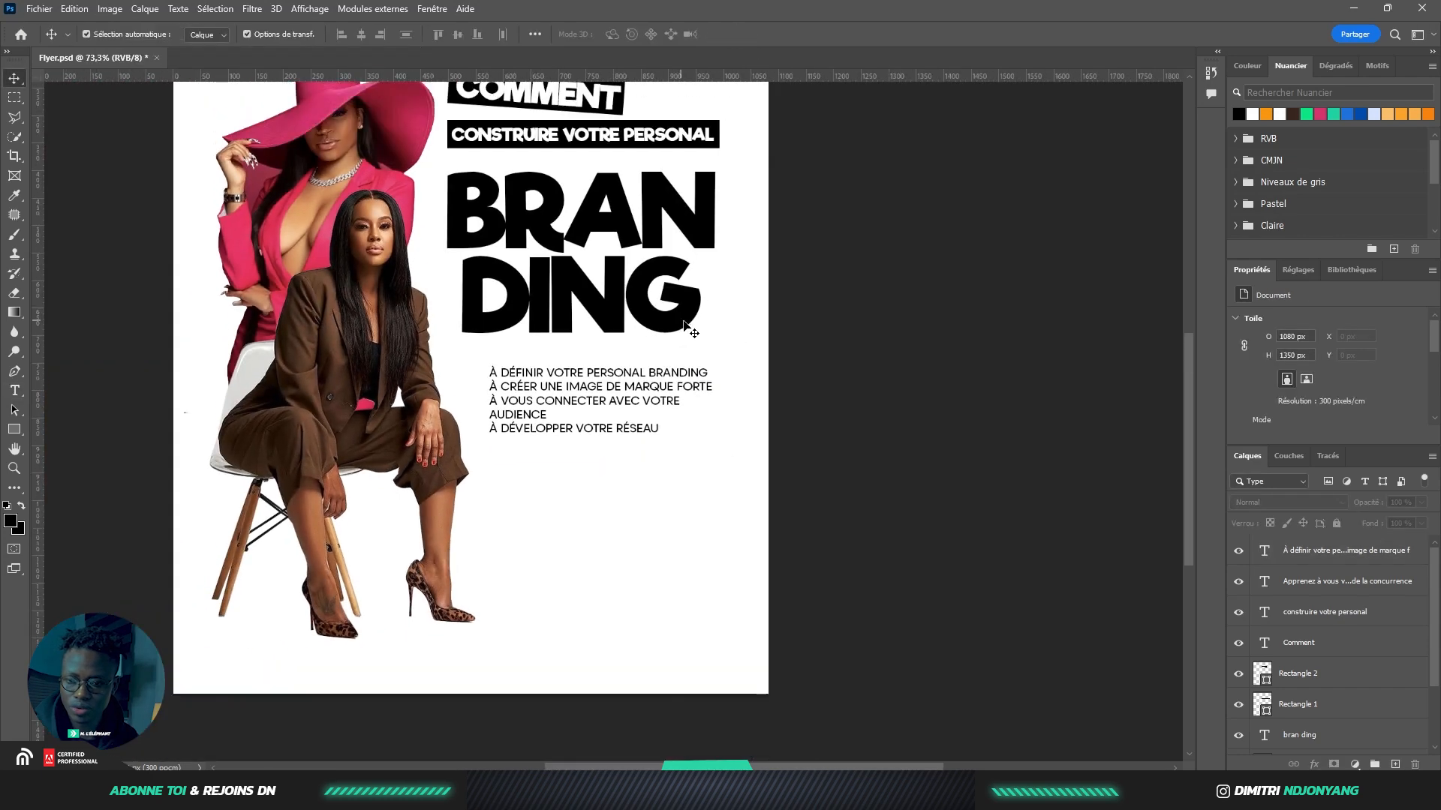
pyautogui.scroll(-2, 660, 405)
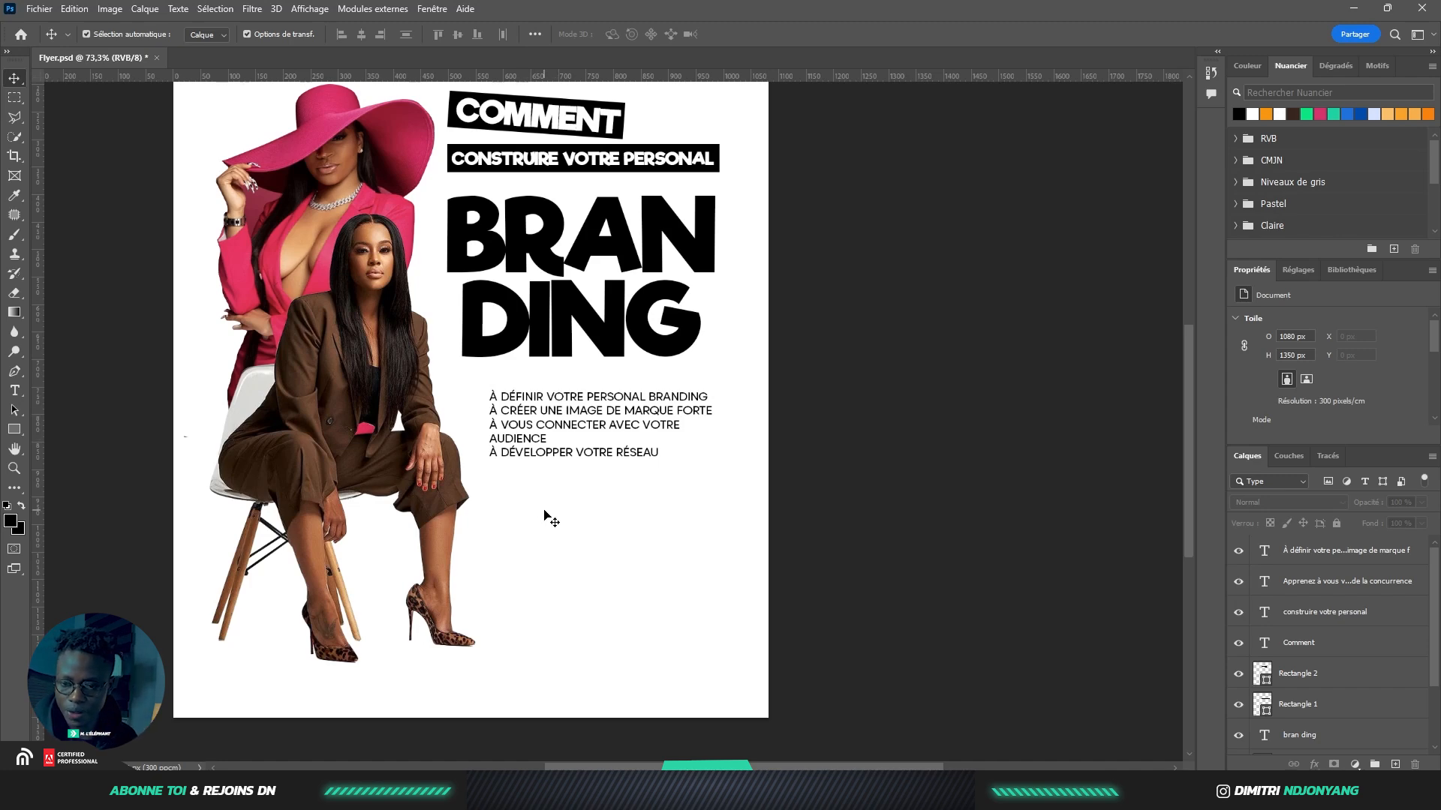
pyautogui.scroll(2, 551, 520)
pyautogui.click(14, 429)
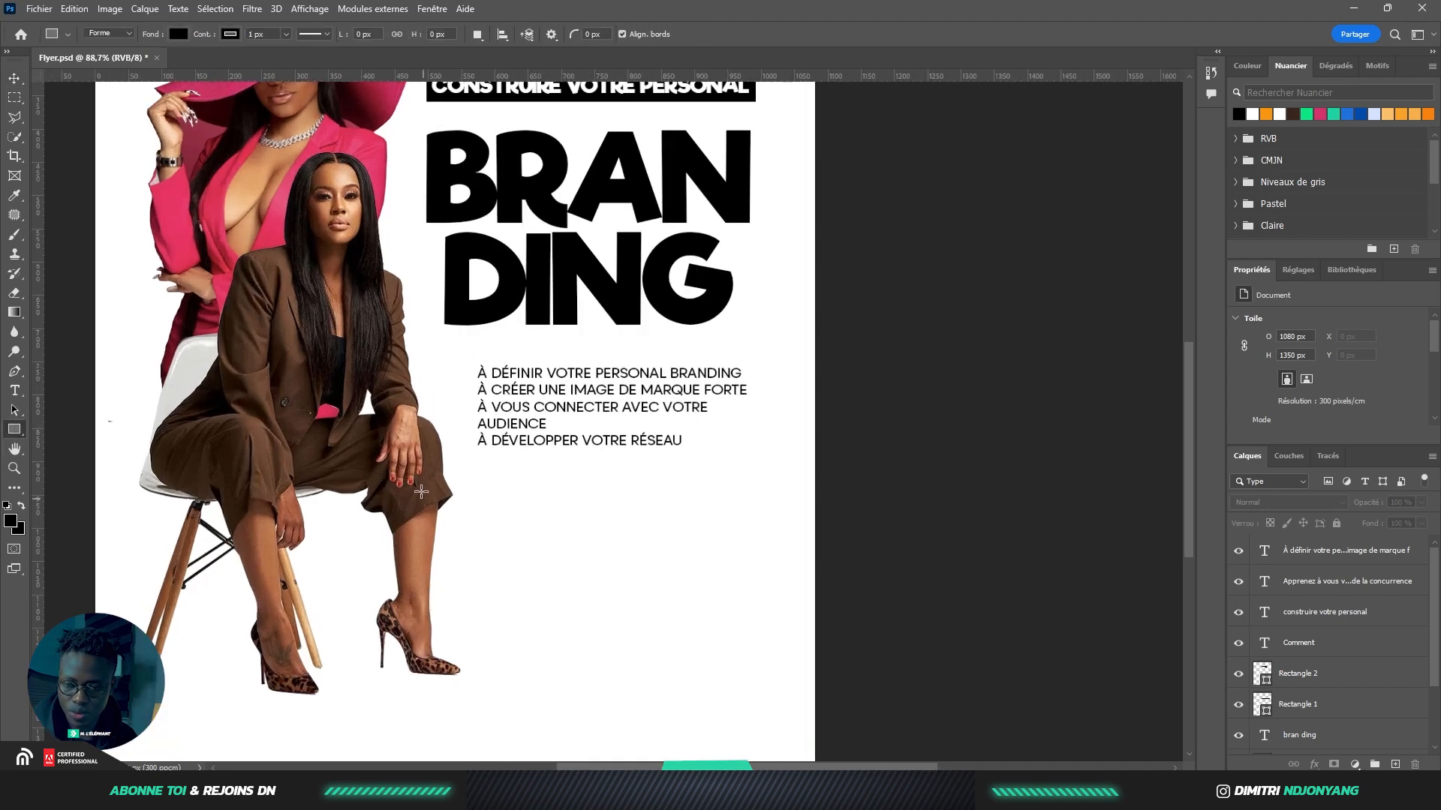
pyautogui.moveTo(478, 469); pyautogui.dragTo(584, 525)
pyautogui.scroll(2, 611, 391)
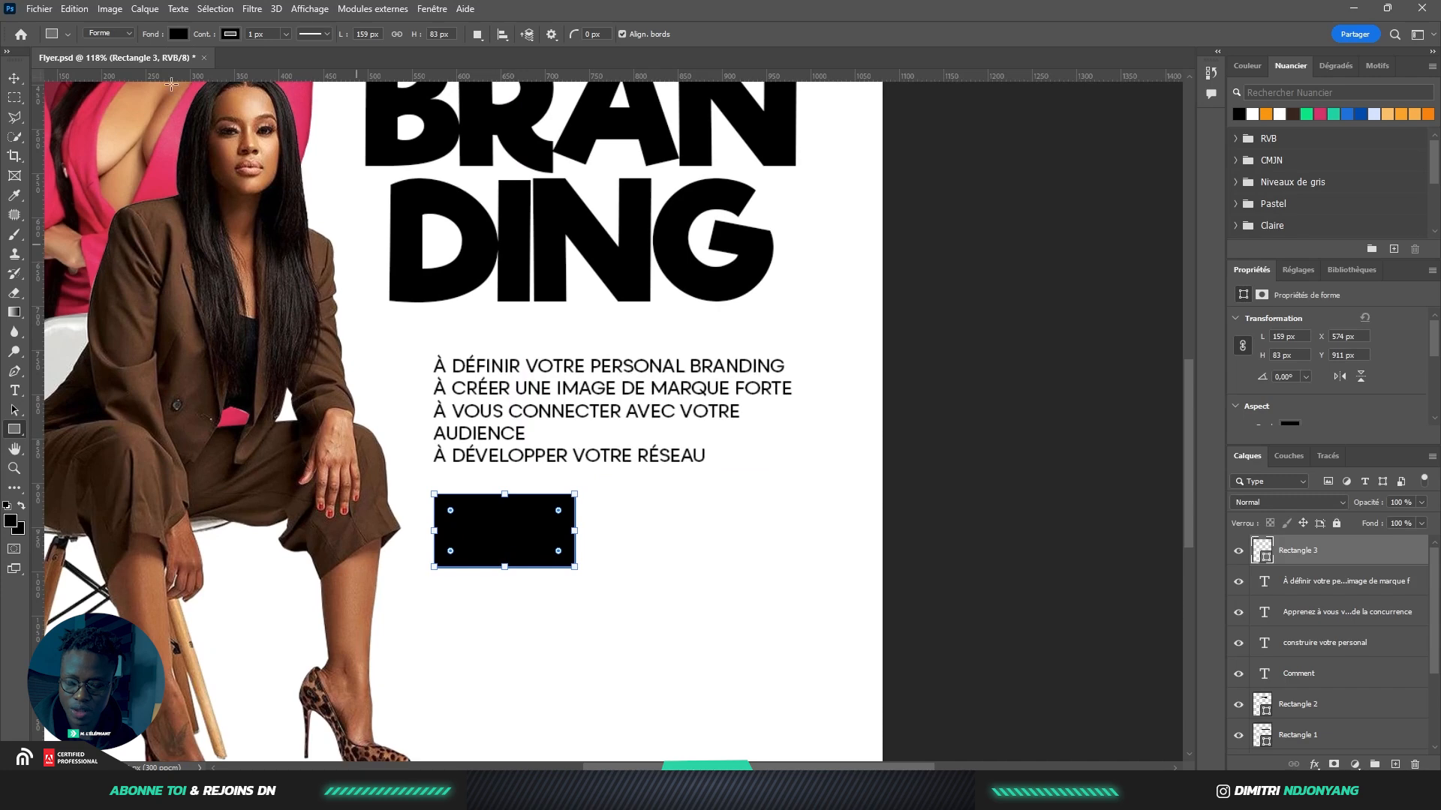
pyautogui.click(14, 78)
pyautogui.click(616, 510)
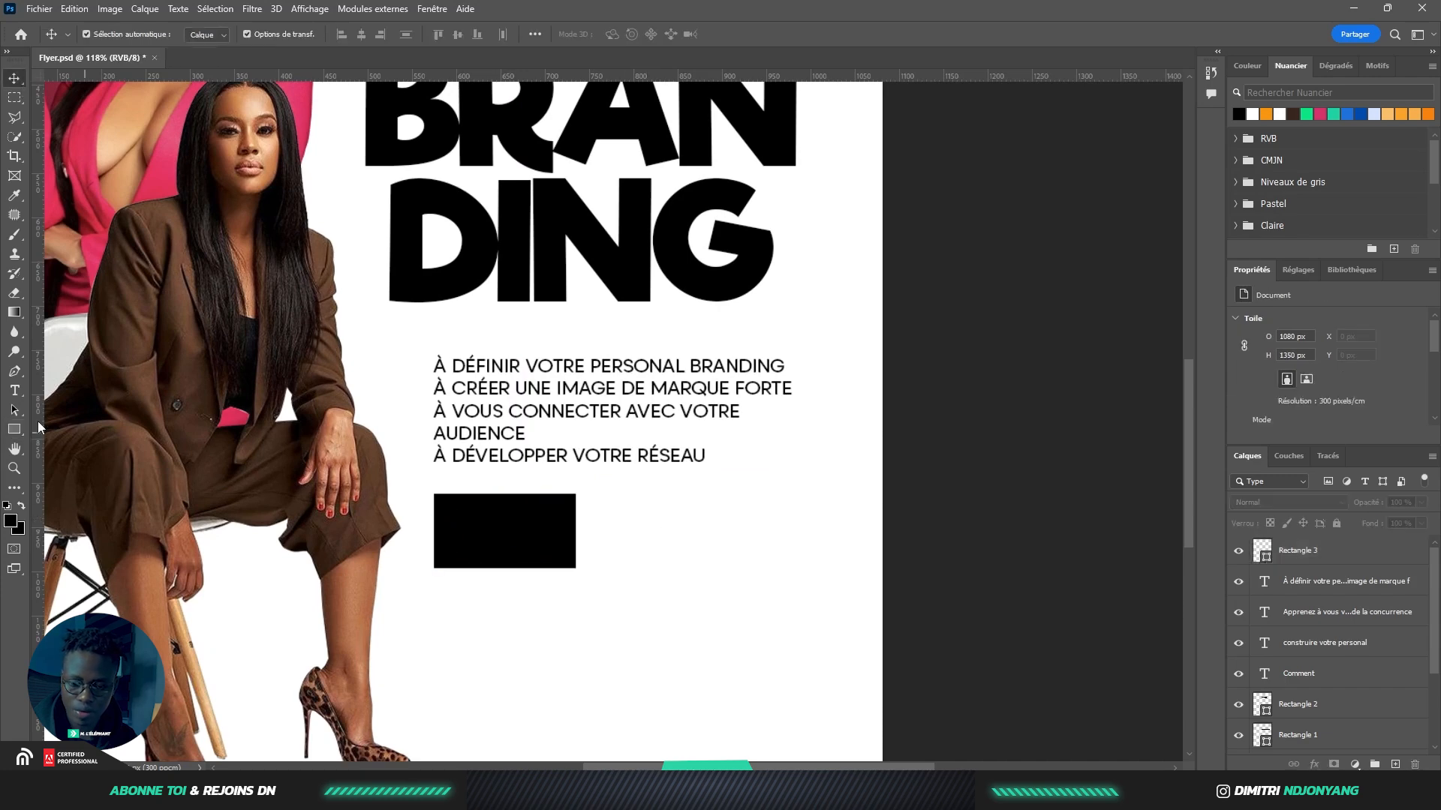
pyautogui.click(14, 390)
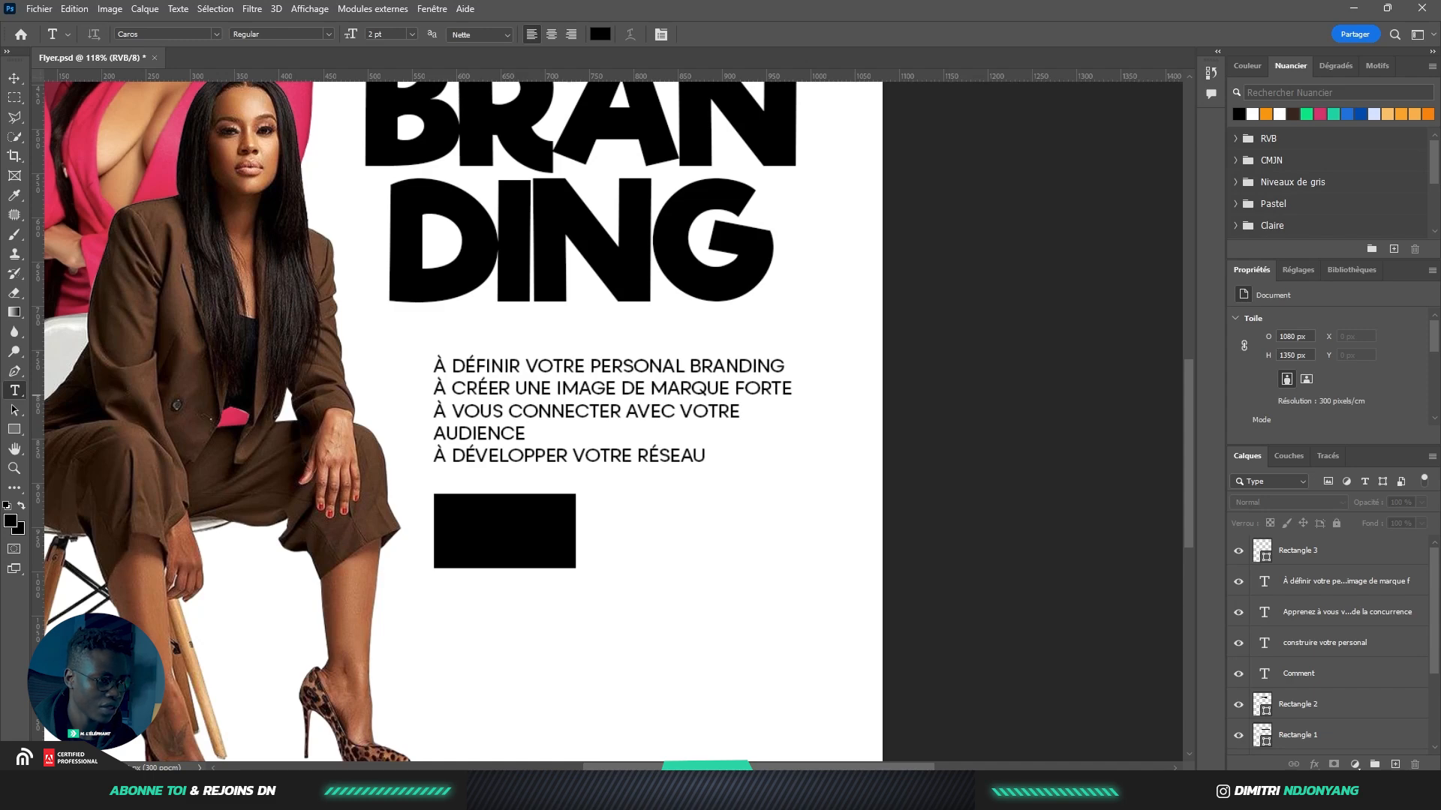
# Type a 13H00 text line below the black box
pyautogui.click(457, 640)
pyautogui.write('13H00')
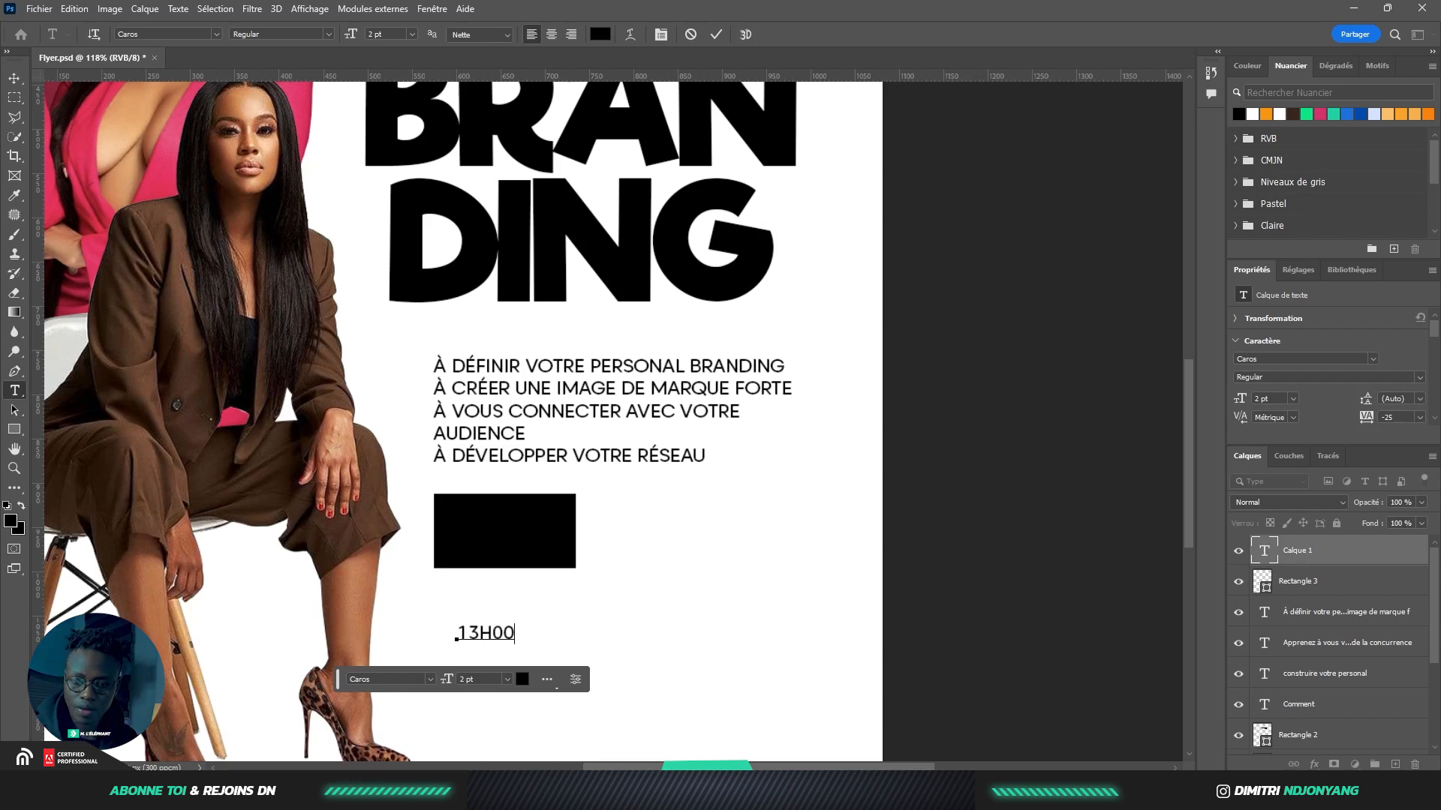
pyautogui.click(13, 77)
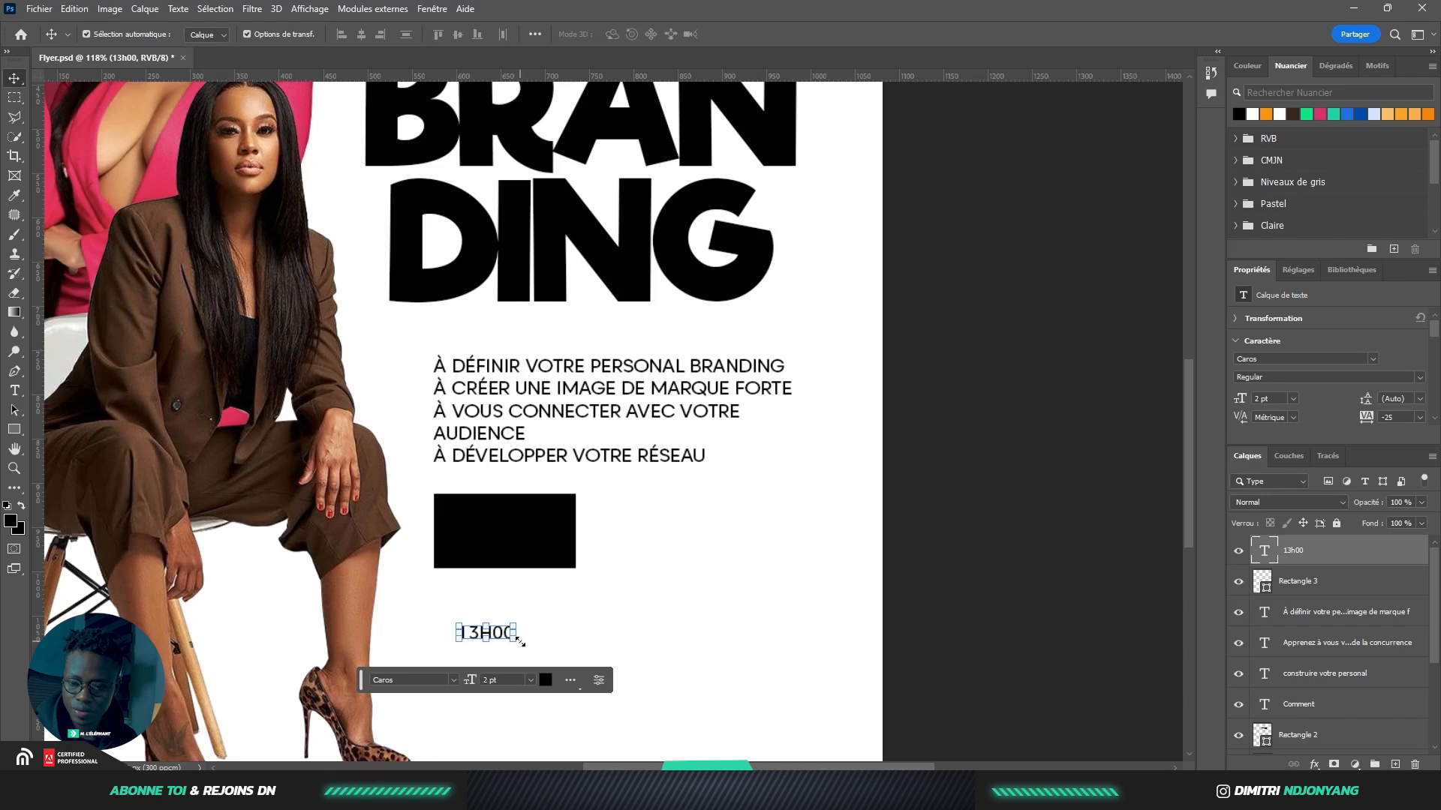
pyautogui.press('Delete')
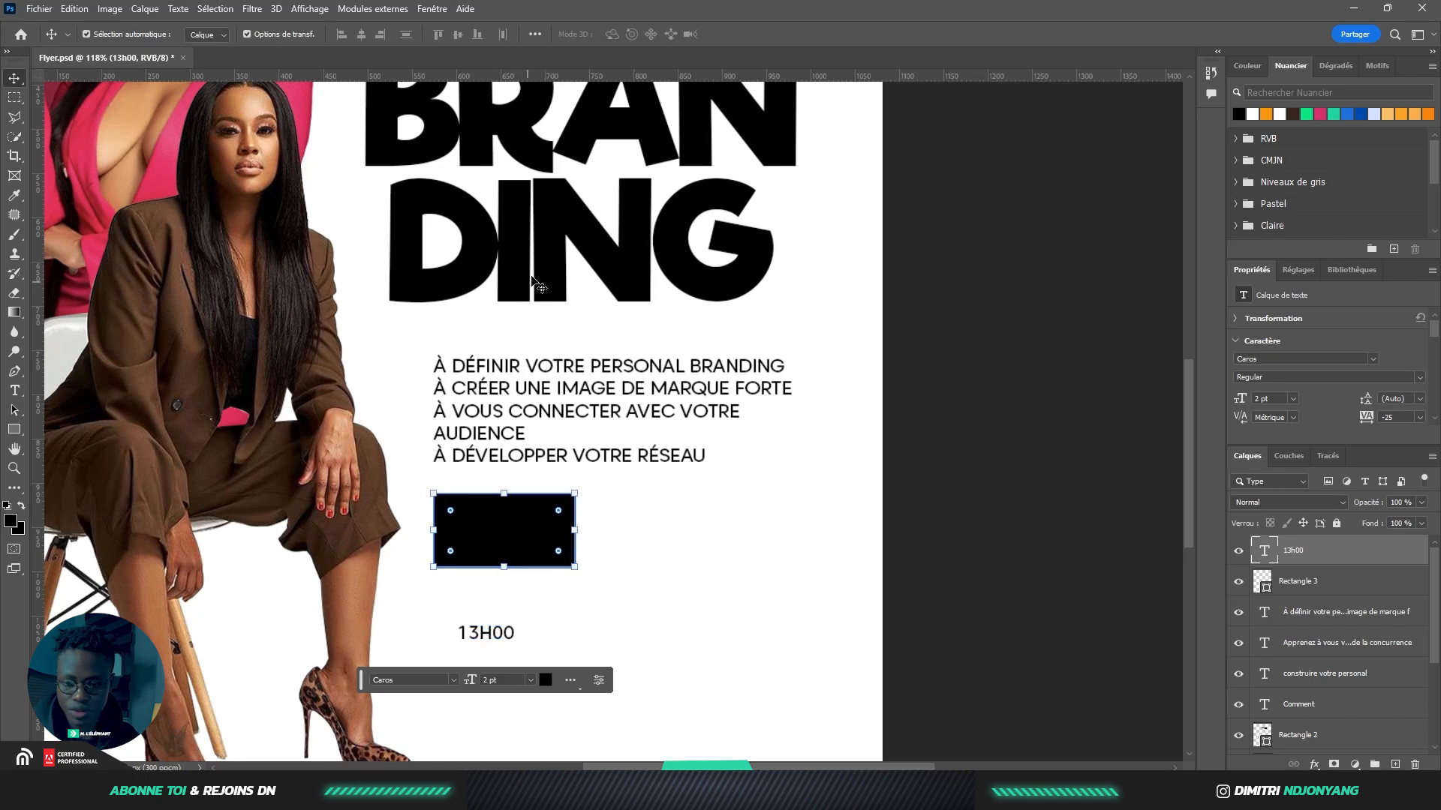
pyautogui.hotkey('ctrl', 'z')
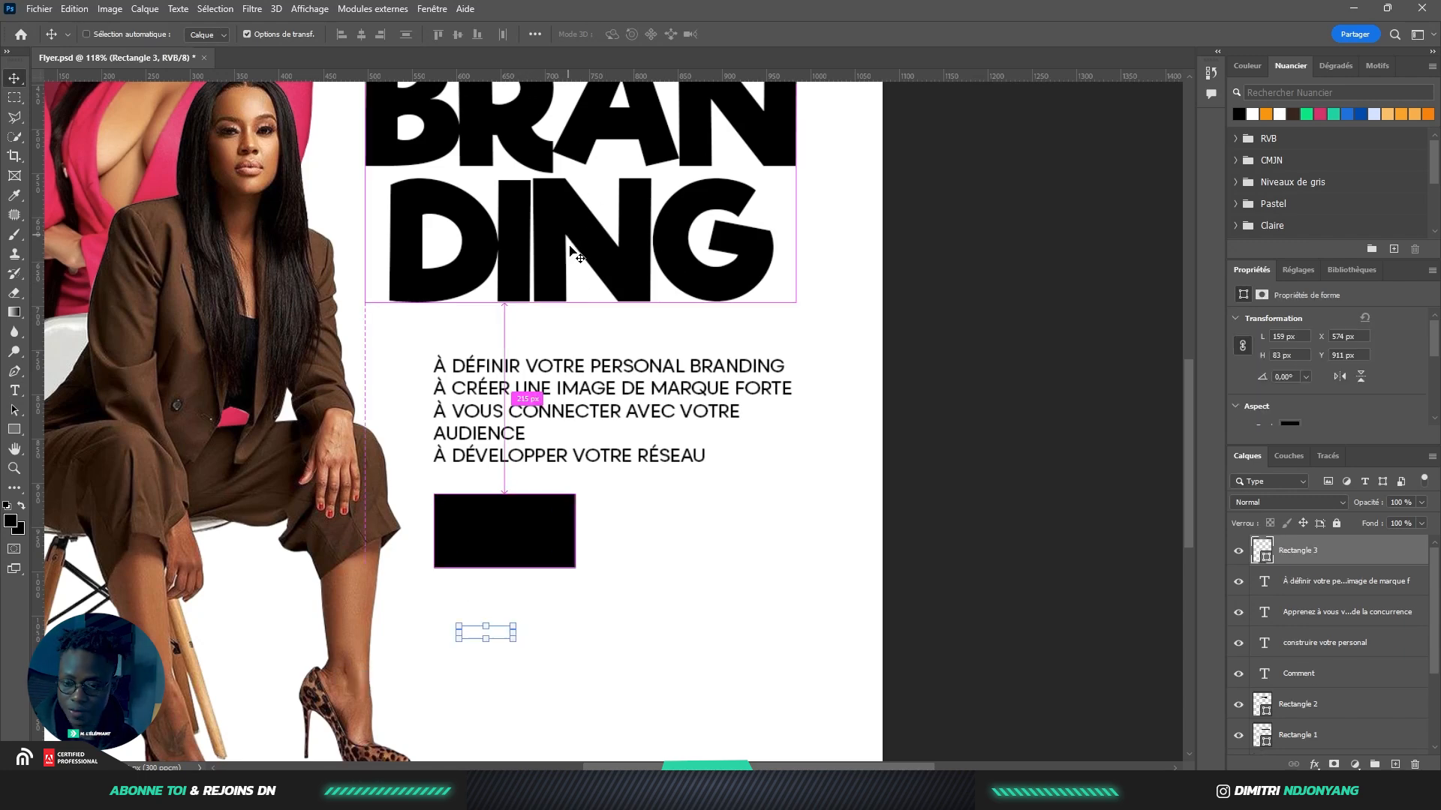
# Set the 13H00 text to the Riffic Free font in white
pyautogui.click(1344, 501)
pyautogui.click(1317, 362)
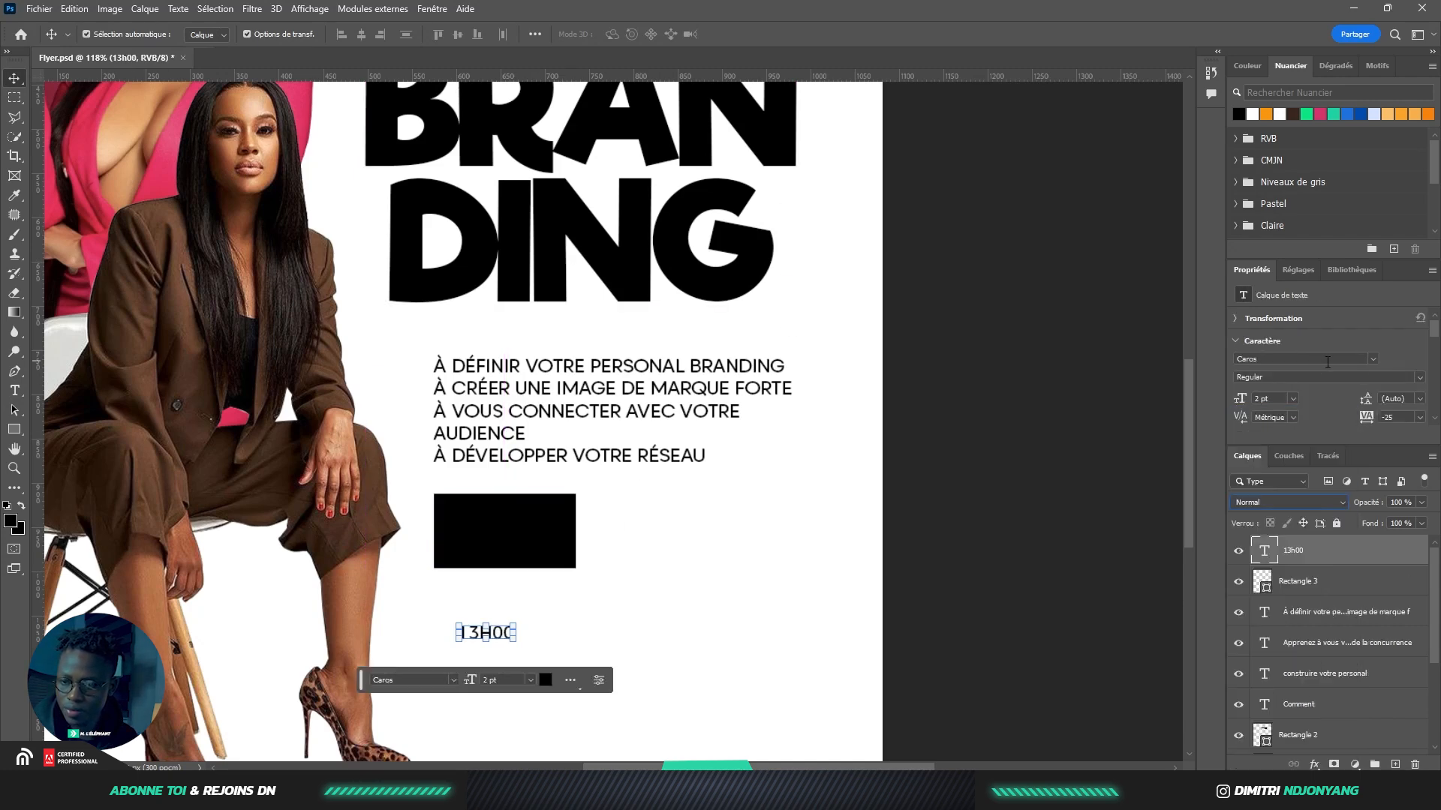
pyautogui.click(1374, 359)
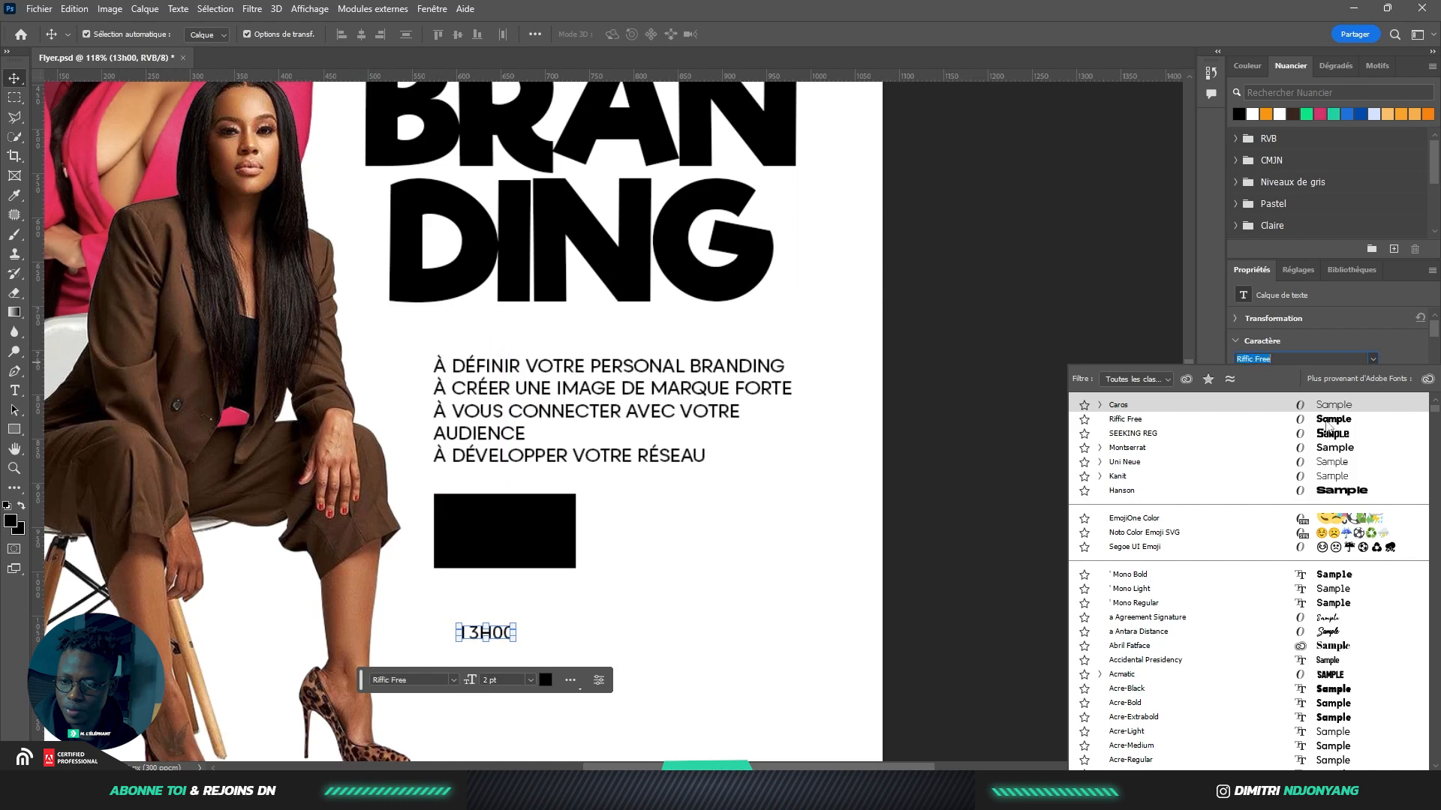
pyautogui.click(1282, 424)
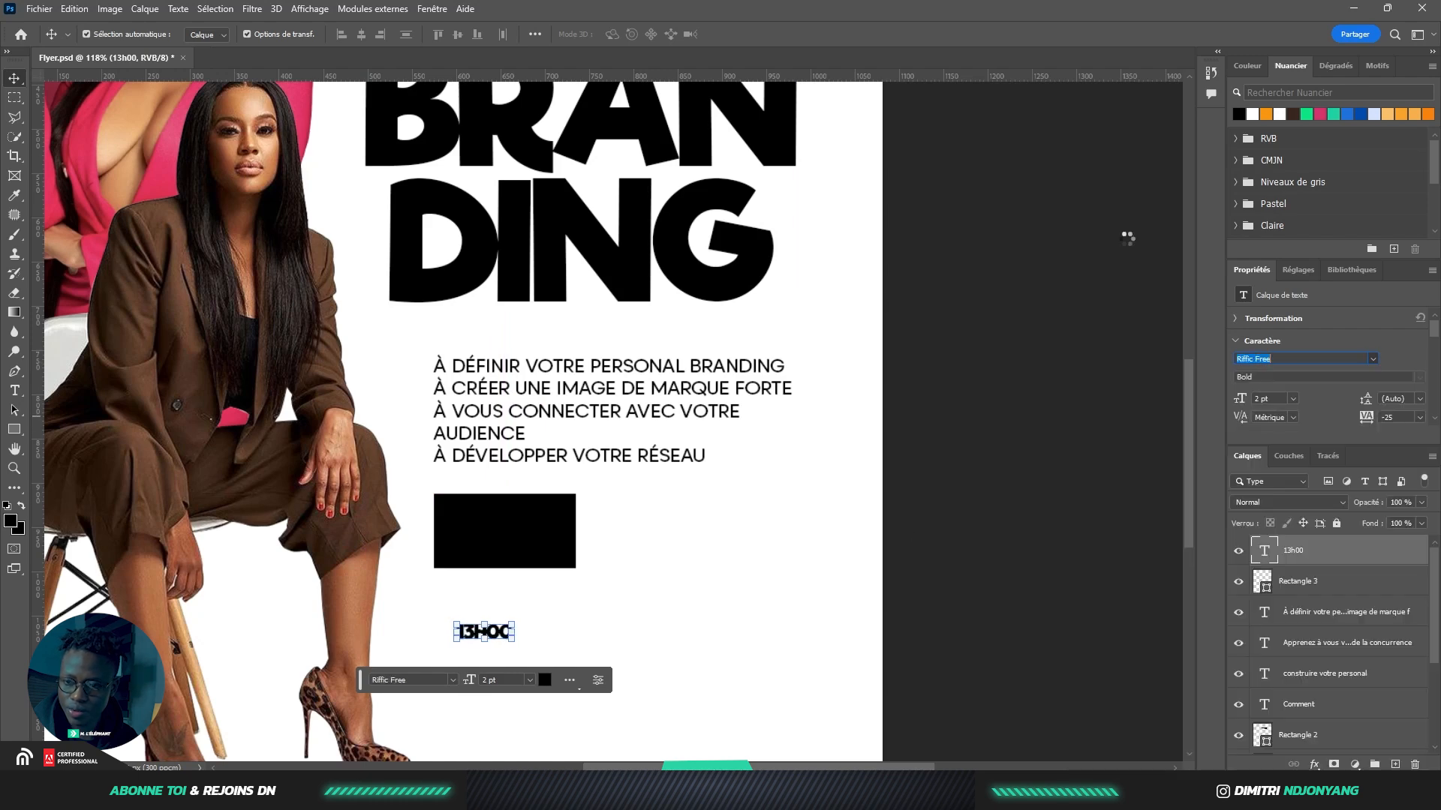
pyautogui.click(1254, 112)
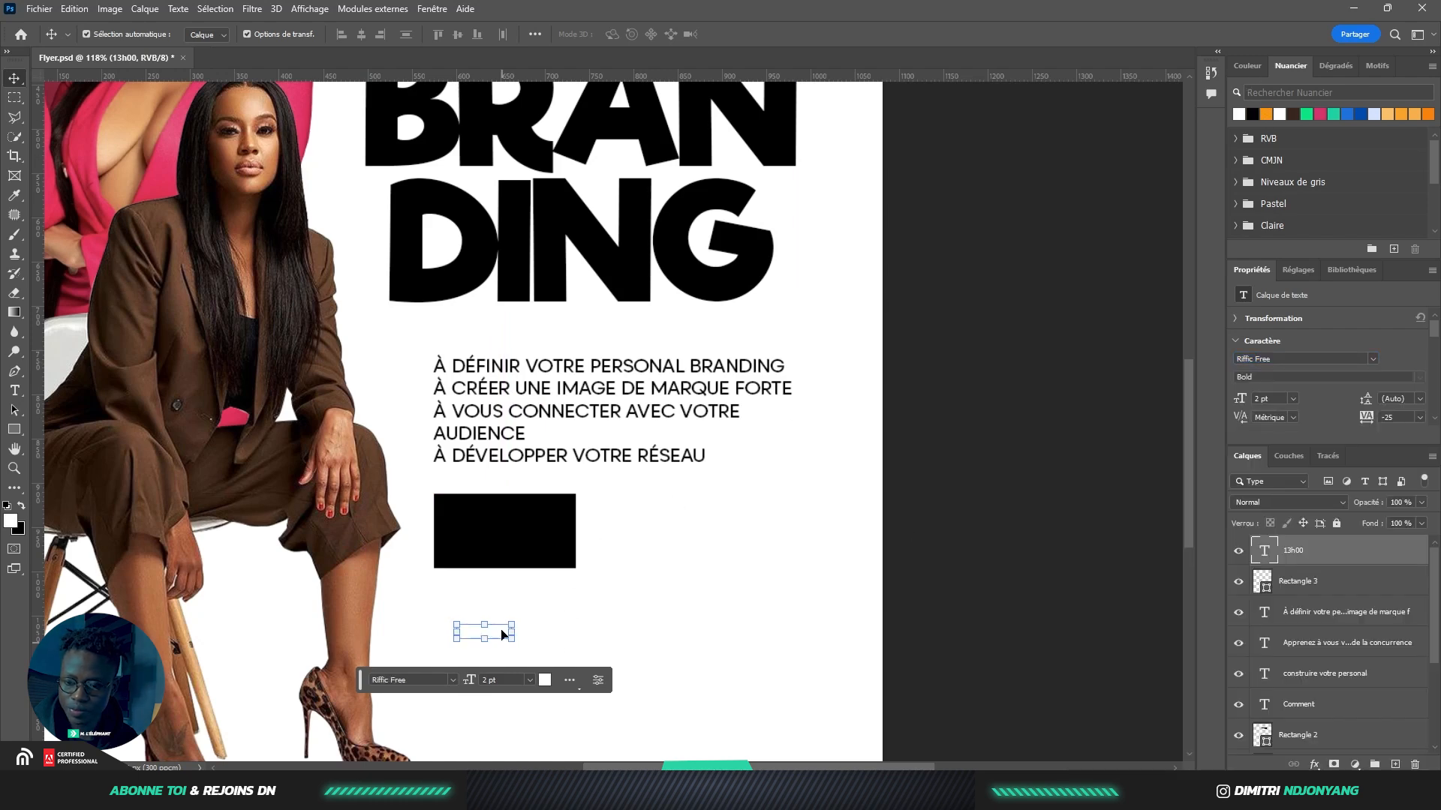
# Move the text onto the black box, trim it to 13H and scale it to fill the box
pyautogui.moveTo(508, 640); pyautogui.dragTo(554, 550)
pyautogui.scroll(2, 544, 521)
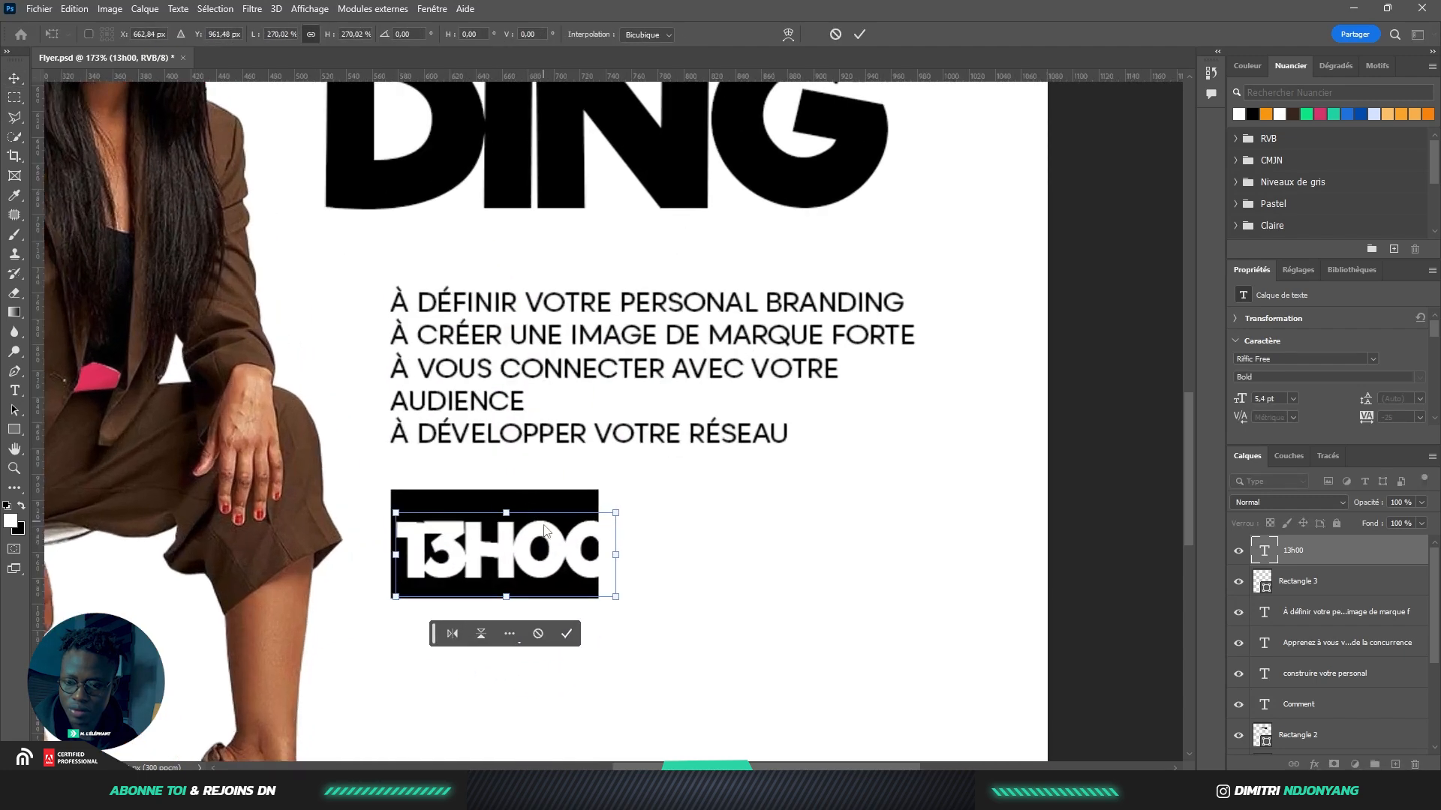
pyautogui.click(566, 634)
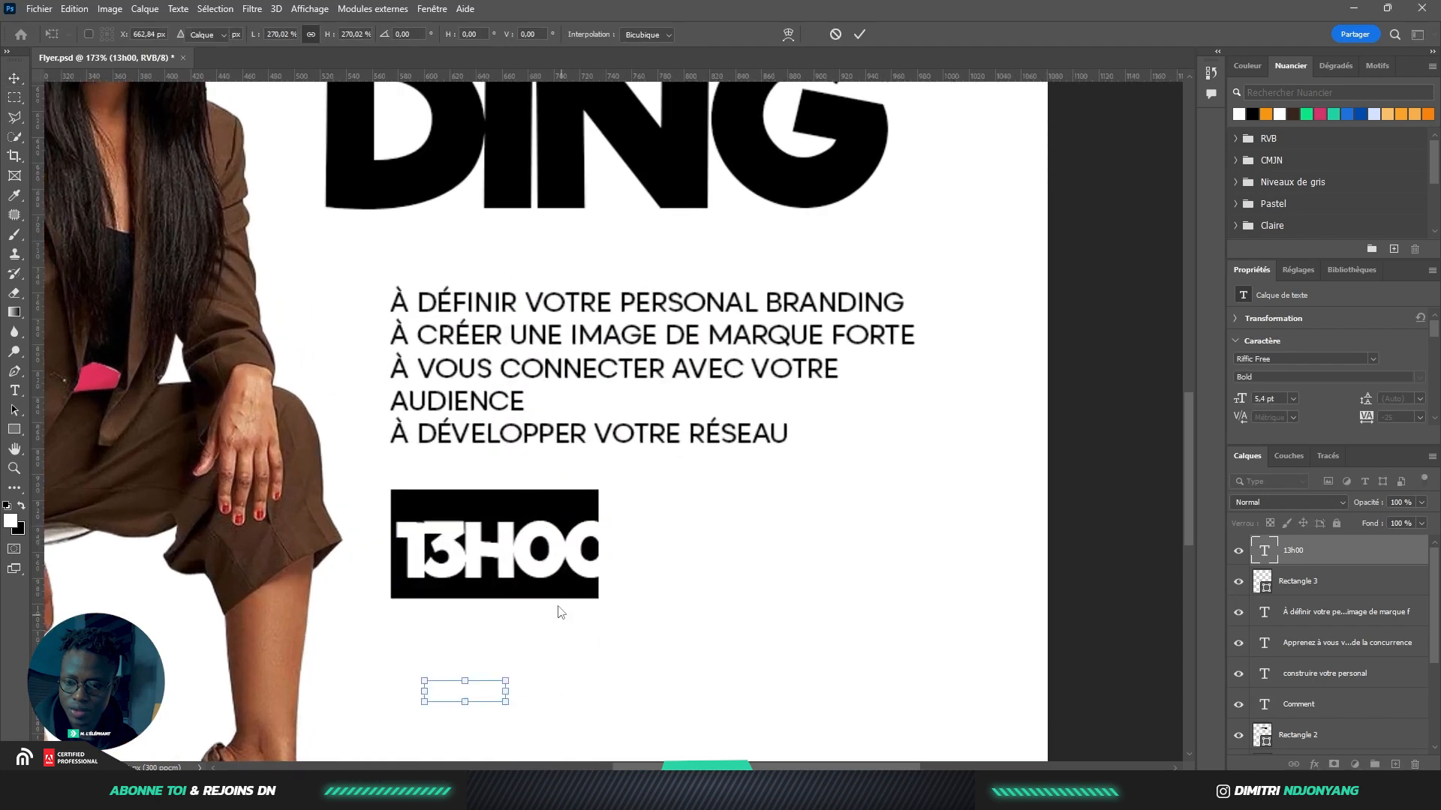
pyautogui.doubleClick(526, 549)
pyautogui.moveTo(517, 549); pyautogui.dragTo(647, 537)
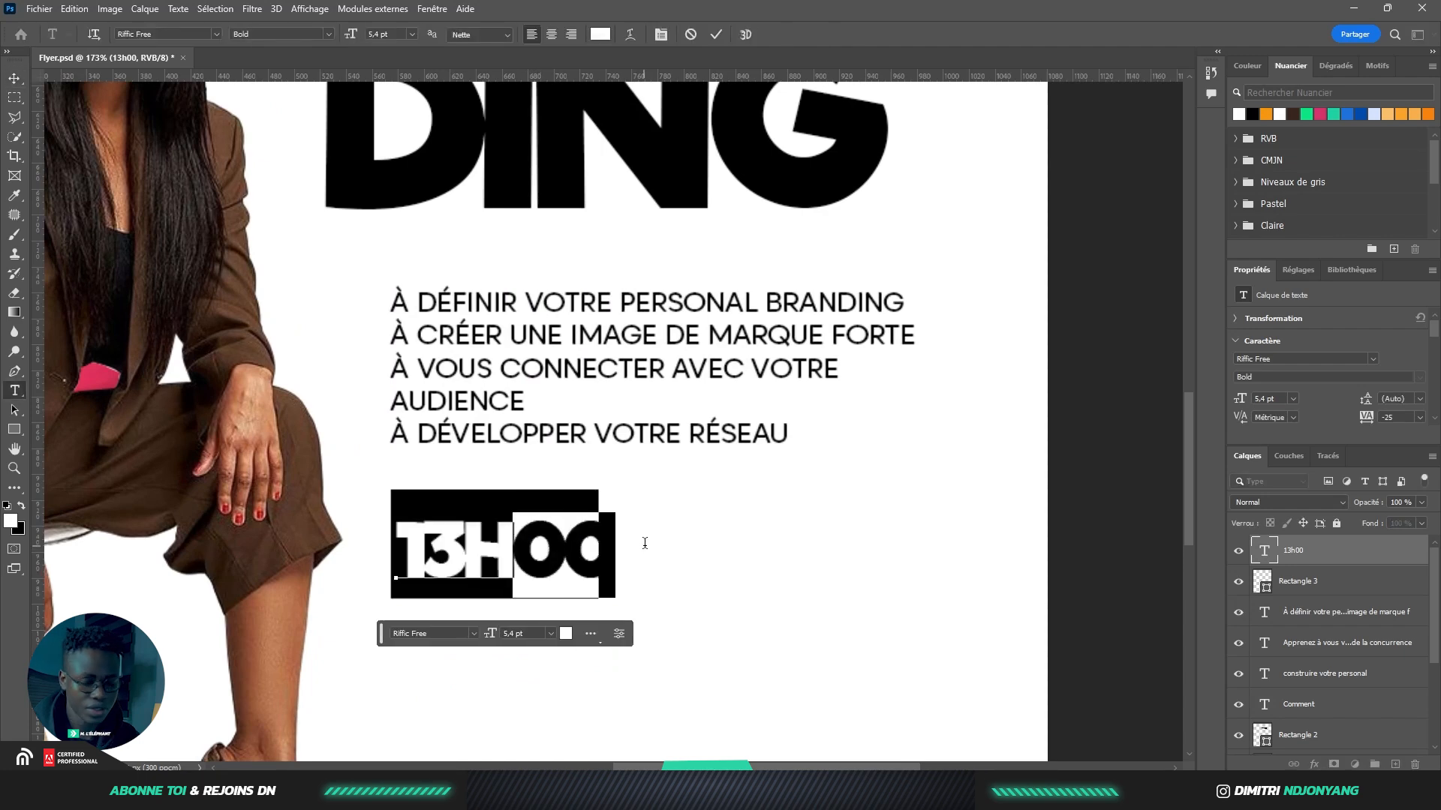
pyautogui.press('BackSpace')
pyautogui.click(14, 78)
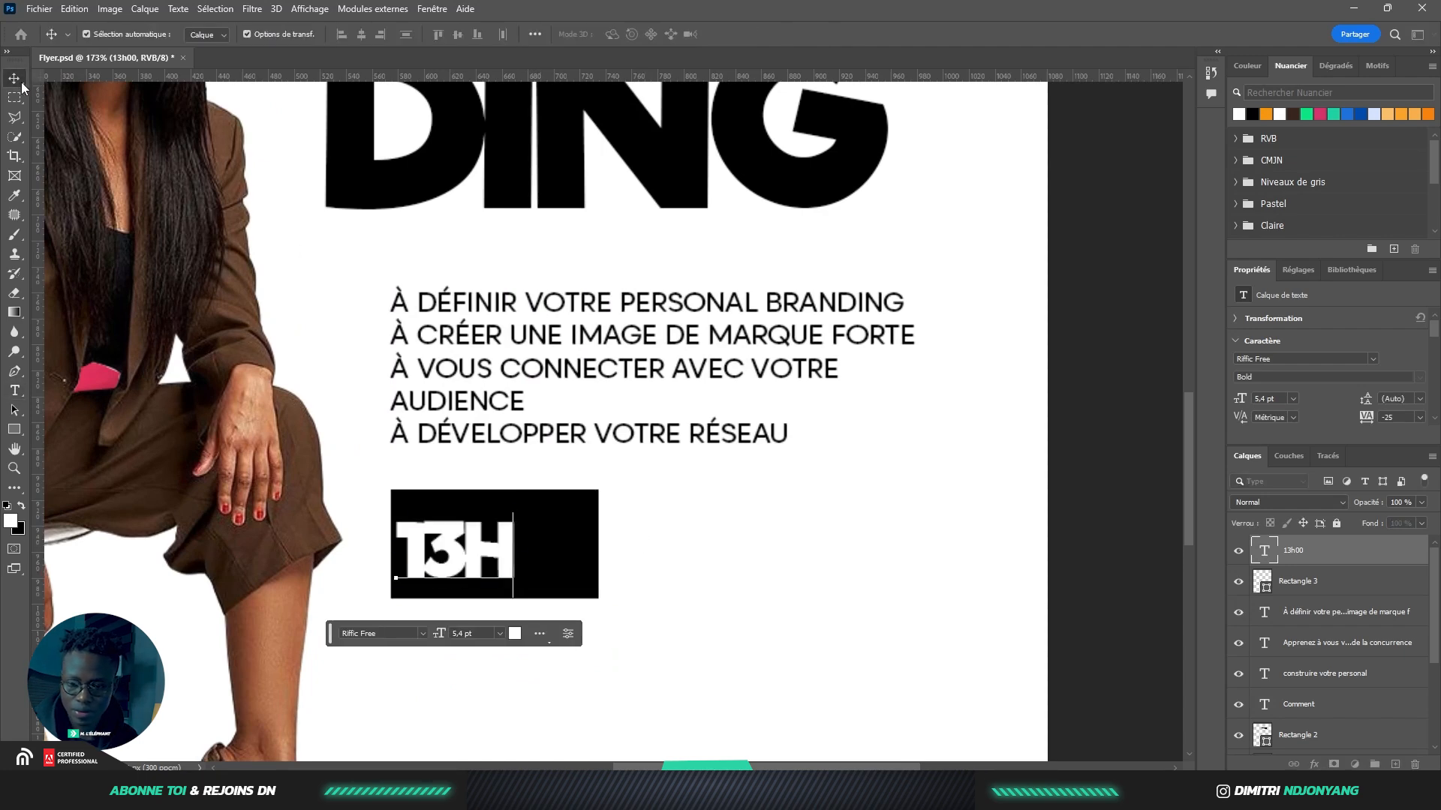
pyautogui.moveTo(514, 581); pyautogui.dragTo(587, 591)
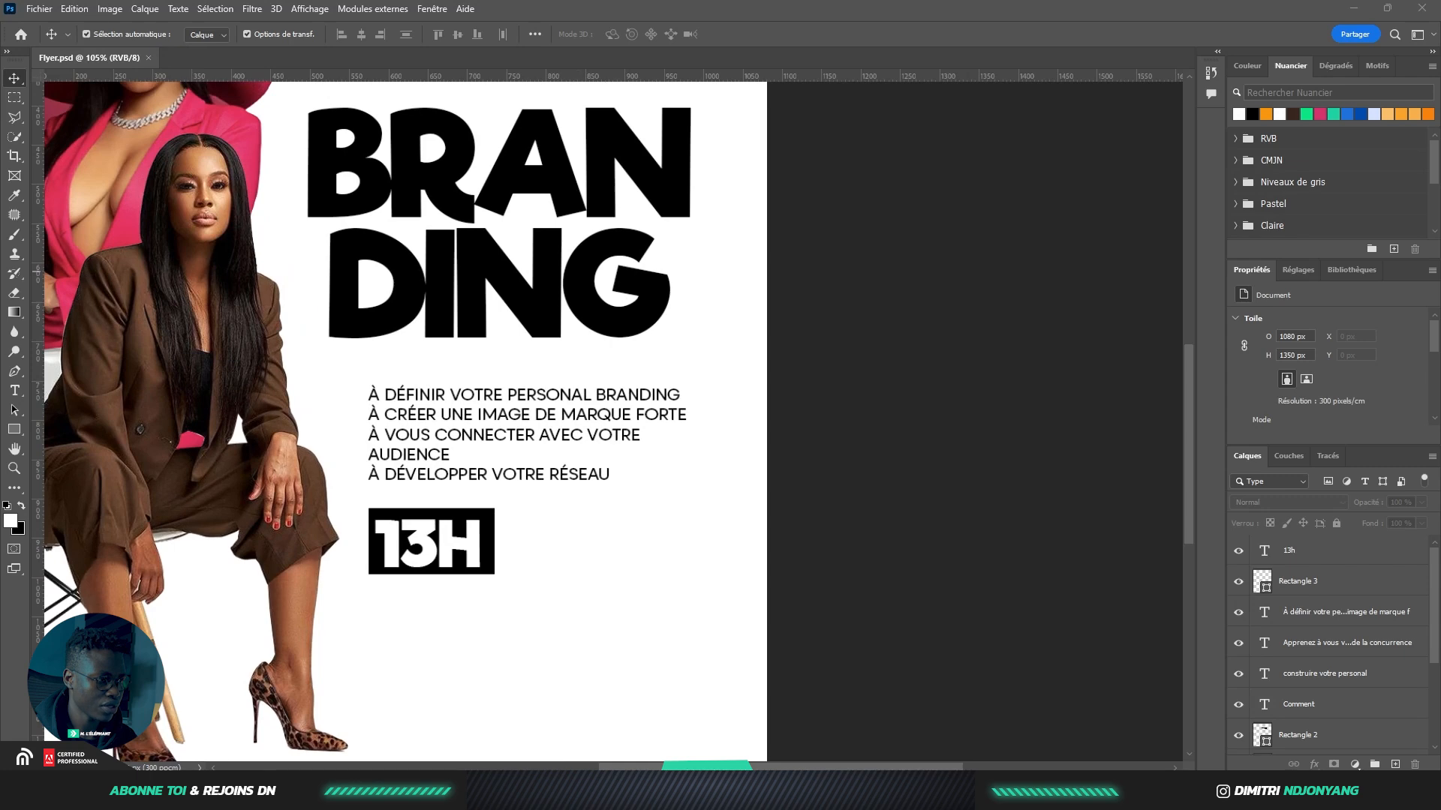
# Add 'JEUDI 14 SEPTEMBRE 2023' in black beside the 13H box, broken onto two lines before SEPTEMBRE
pyautogui.click(435, 525)
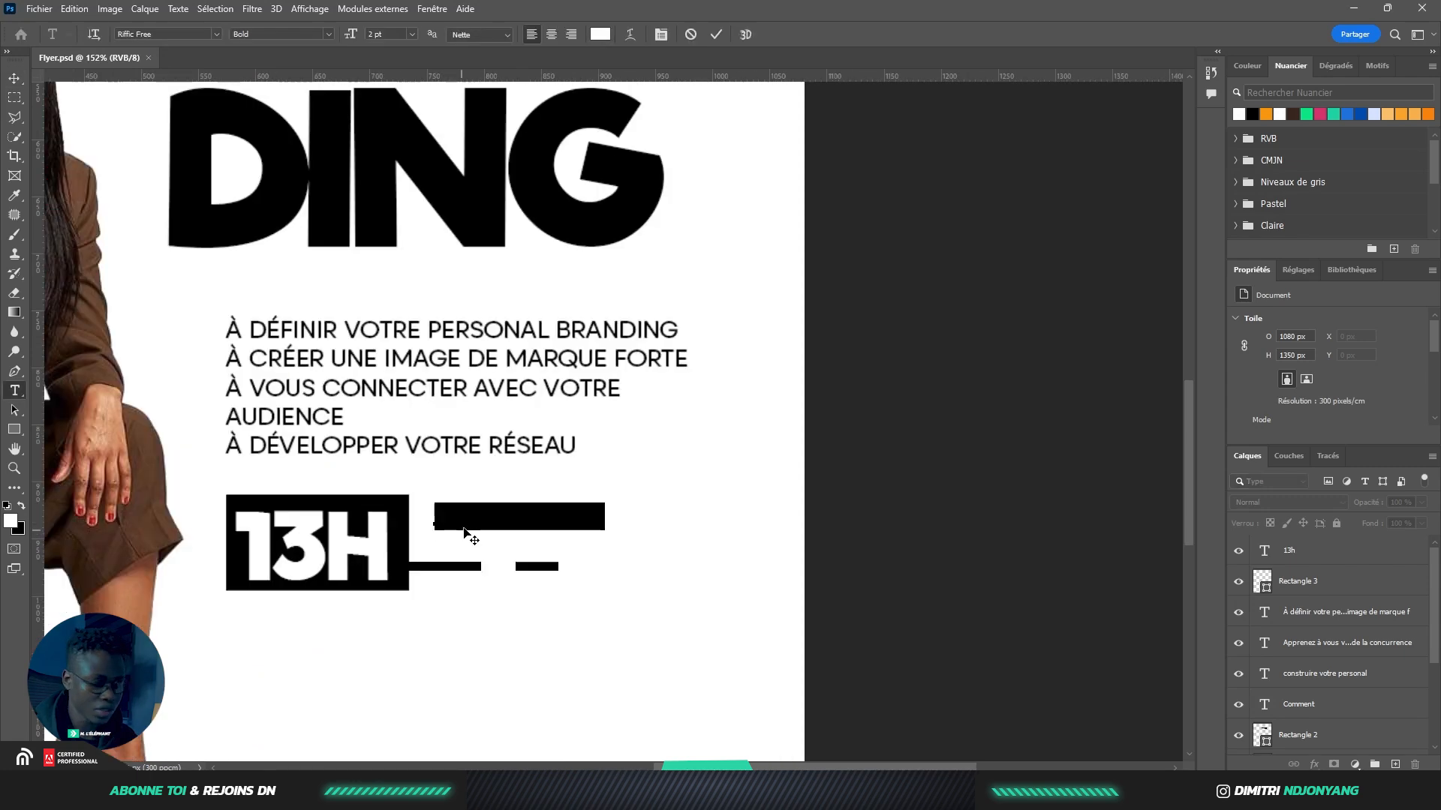
pyautogui.press('BackSpace')
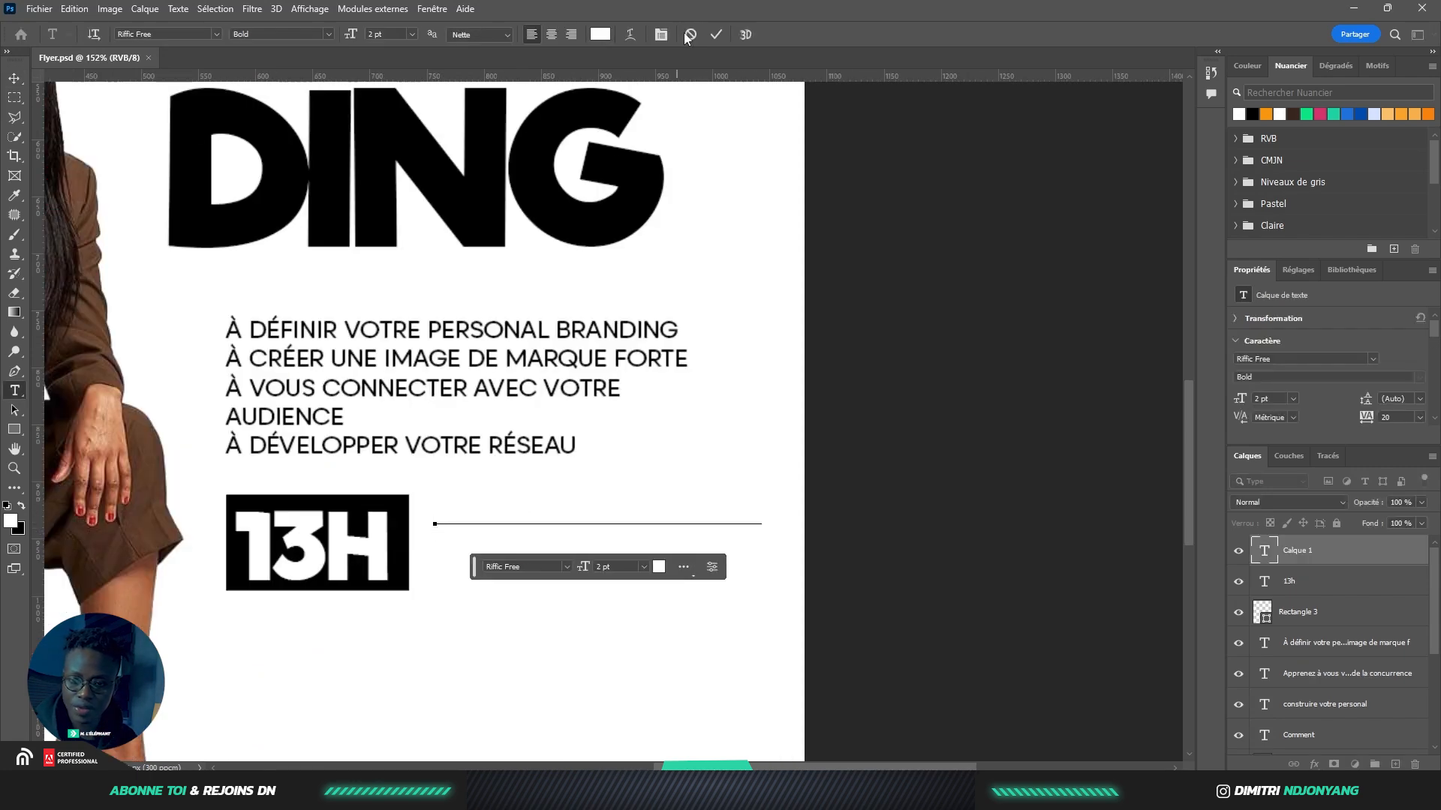
pyautogui.click(717, 35)
pyautogui.click(1253, 114)
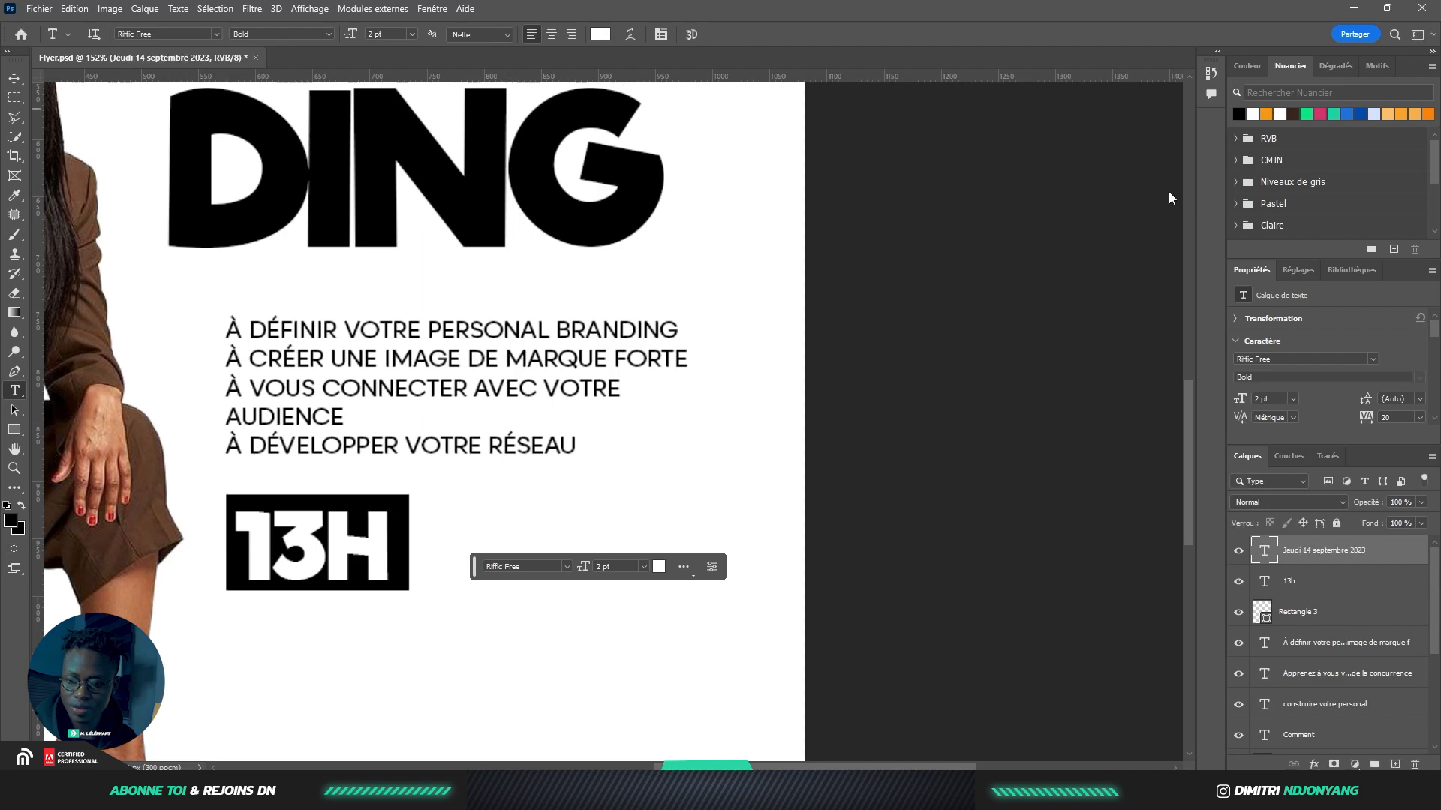
pyautogui.hotkey('alt', 'BackSpace')
pyautogui.click(559, 510)
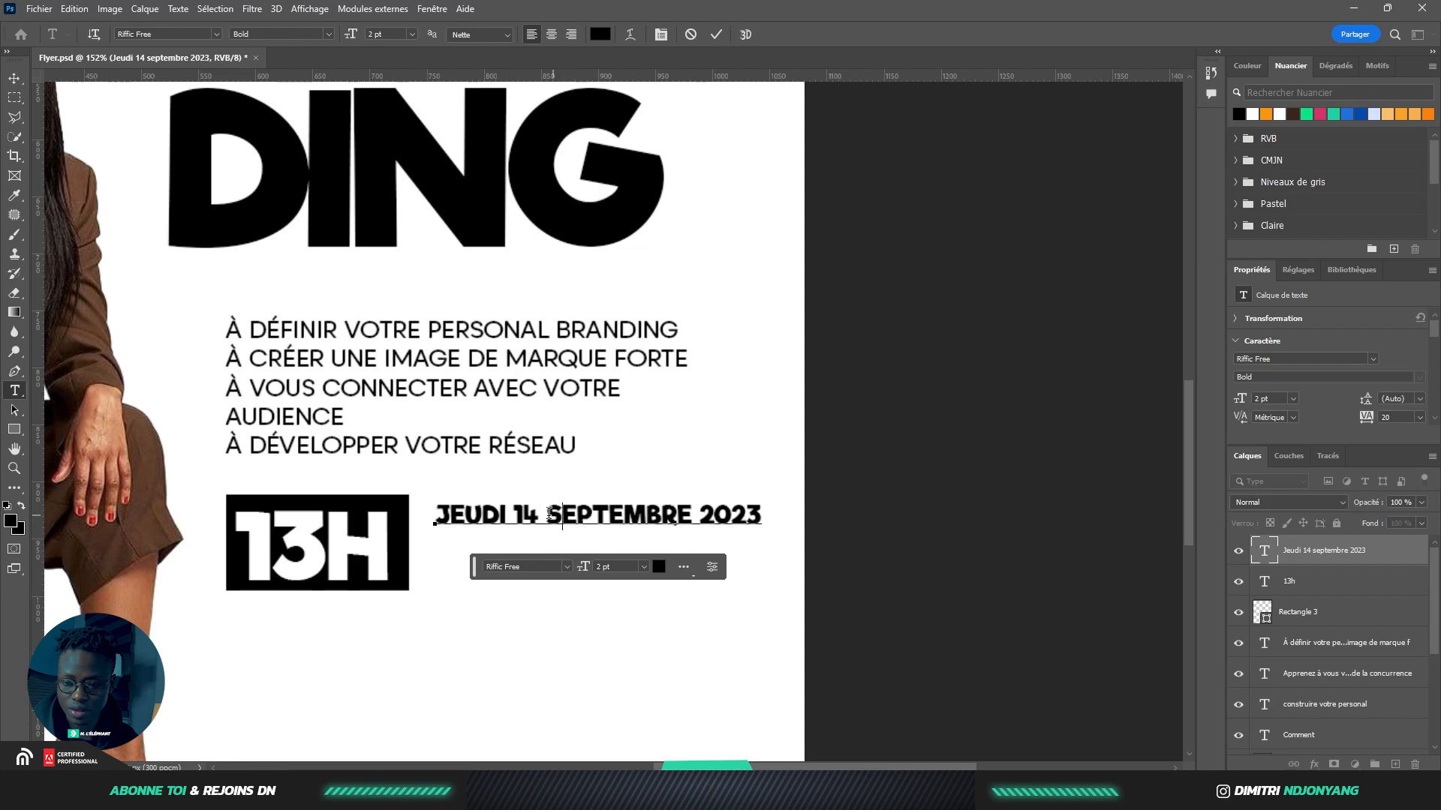
pyautogui.press('Return')
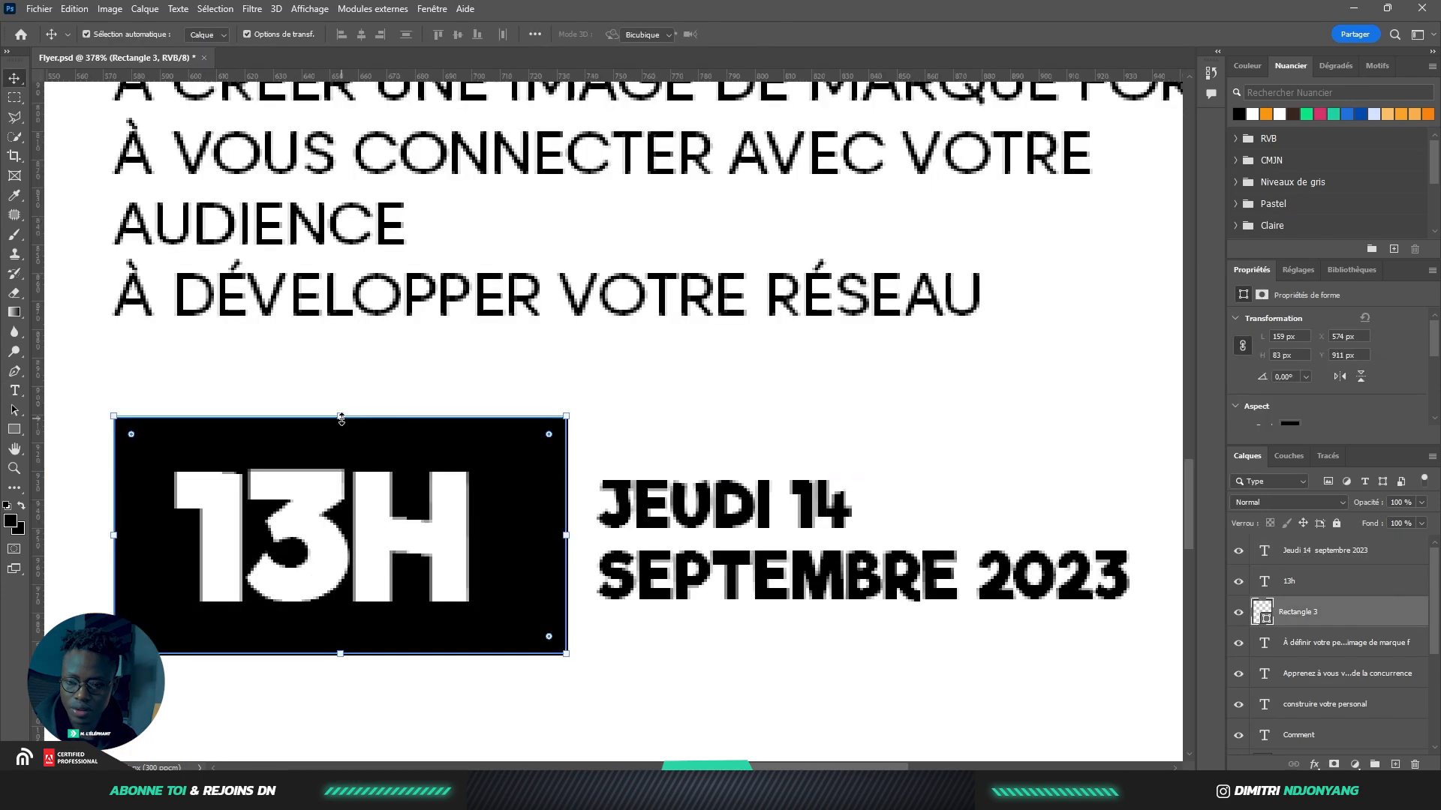
# Trim the black 13H box from the top and bottom, then fit the flyer in view
pyautogui.moveTo(340, 418); pyautogui.dragTo(341, 463)
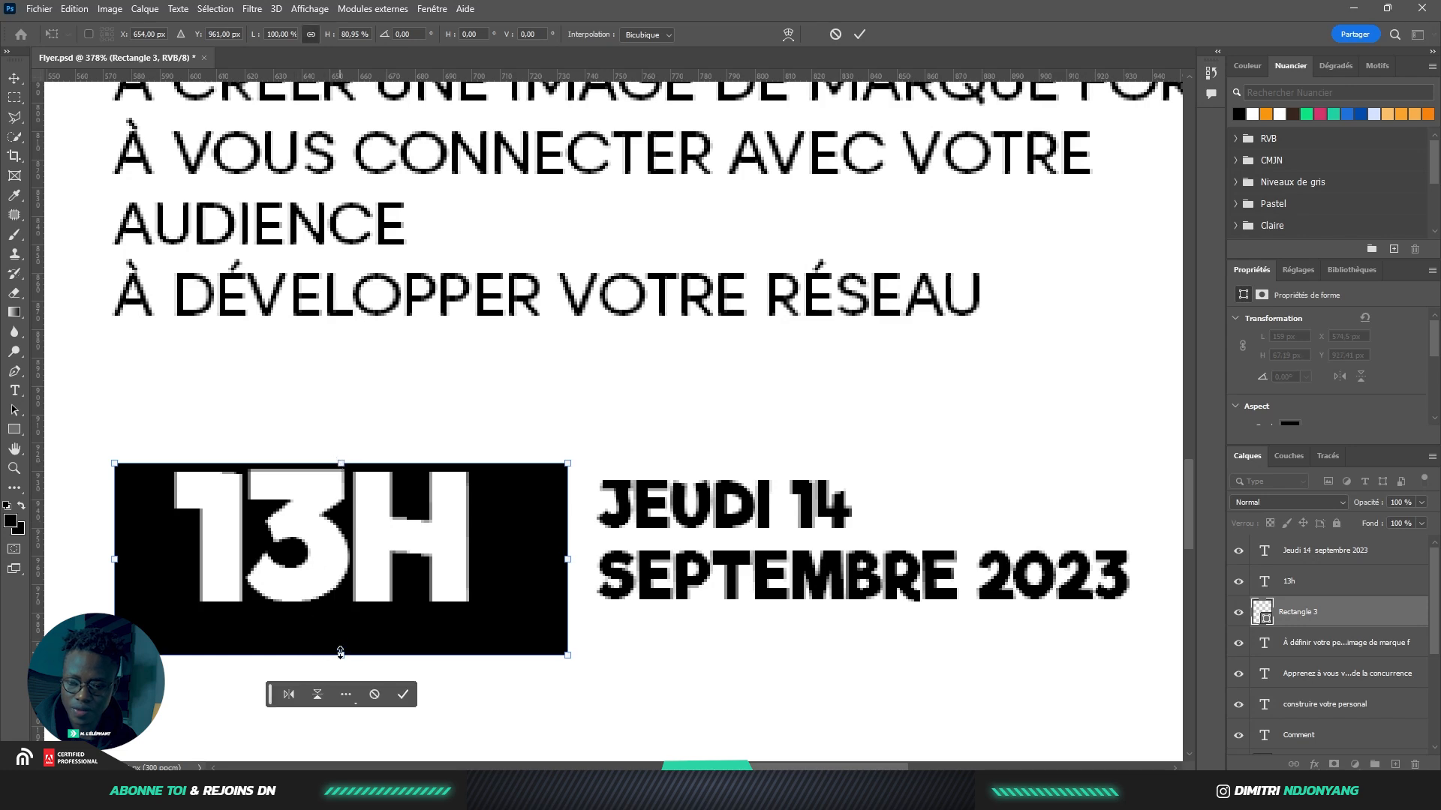
pyautogui.moveTo(341, 653); pyautogui.dragTo(341, 627)
pyautogui.press('Return')
pyautogui.hotkey('ctrl', '0')
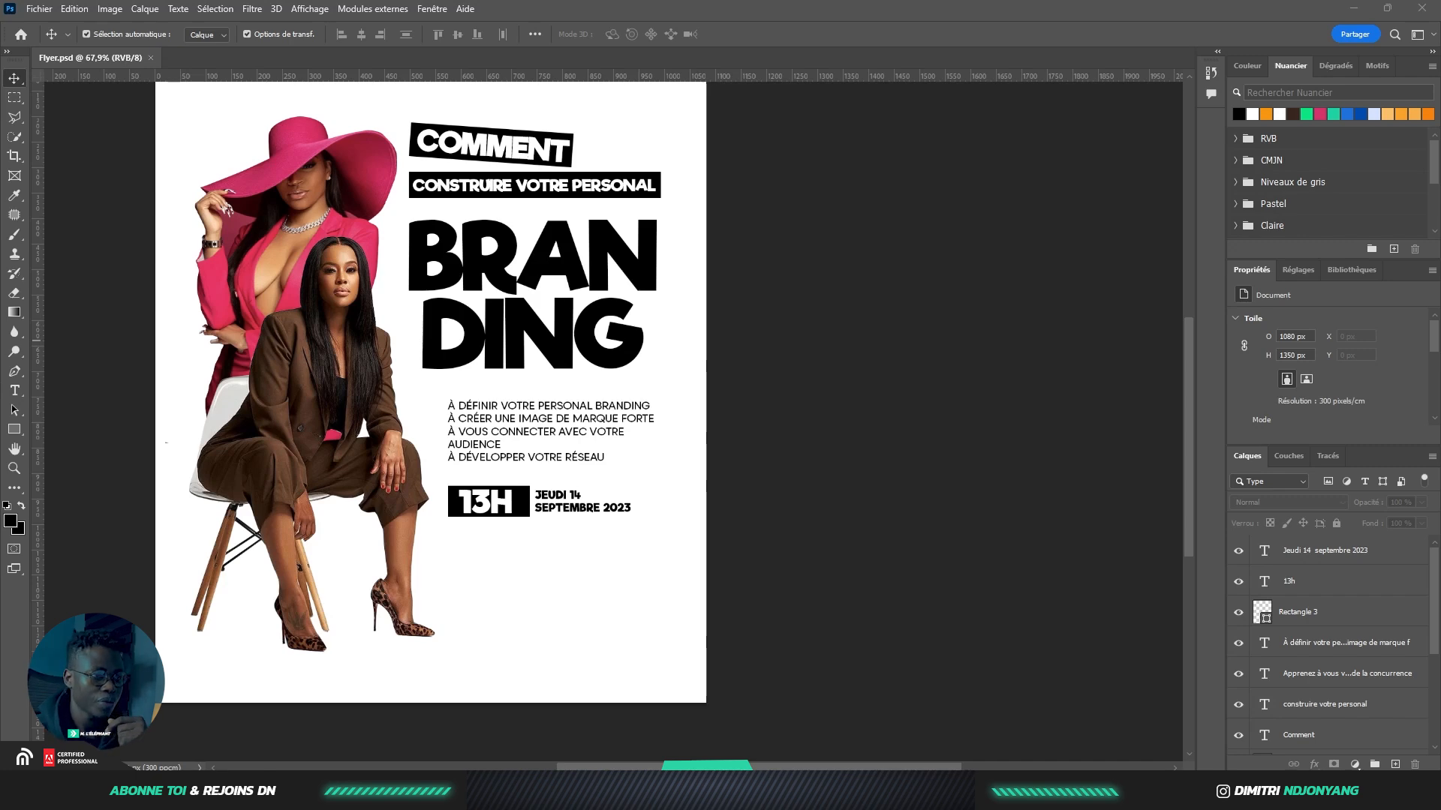
# Open the building pin PNG, delete its credit text and convert the layer to a Smart Object
pyautogui.moveTo(905, 63); pyautogui.dragTo(912, 11)
pyautogui.moveTo(660, 58); pyautogui.dragTo(662, 60)
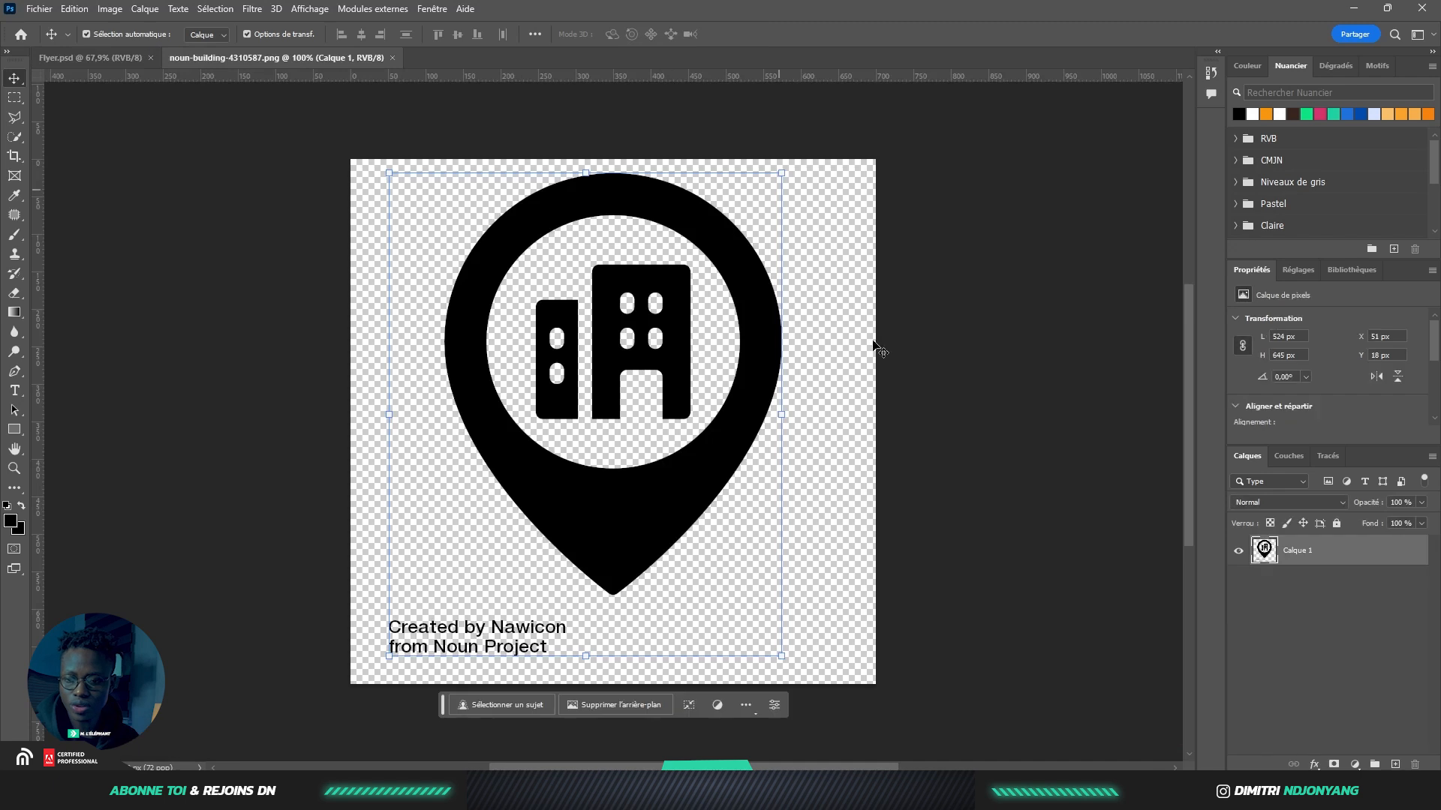
pyautogui.press('m')
pyautogui.moveTo(350, 578); pyautogui.dragTo(571, 671)
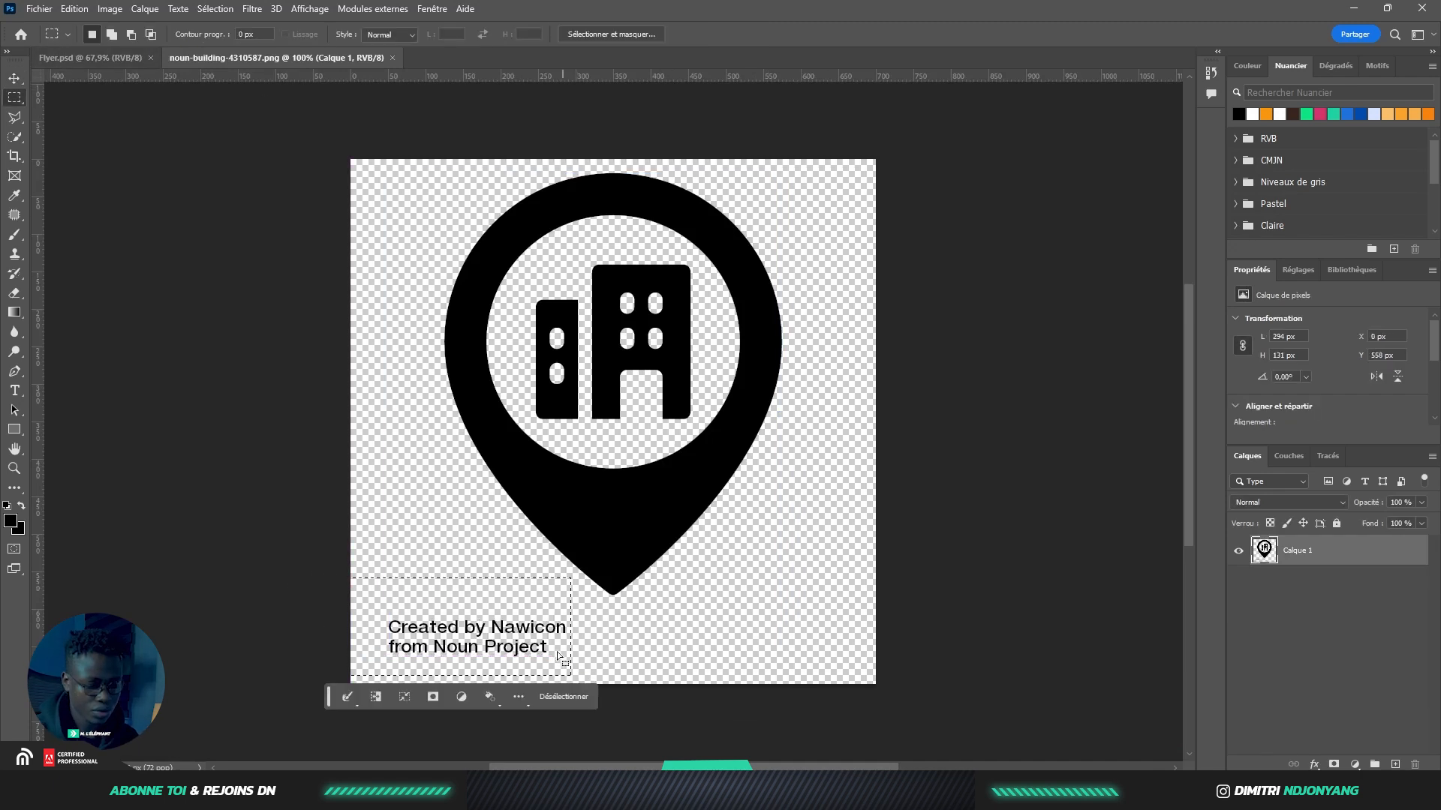
pyautogui.press('Delete')
pyautogui.hotkey('ctrl', 'd')
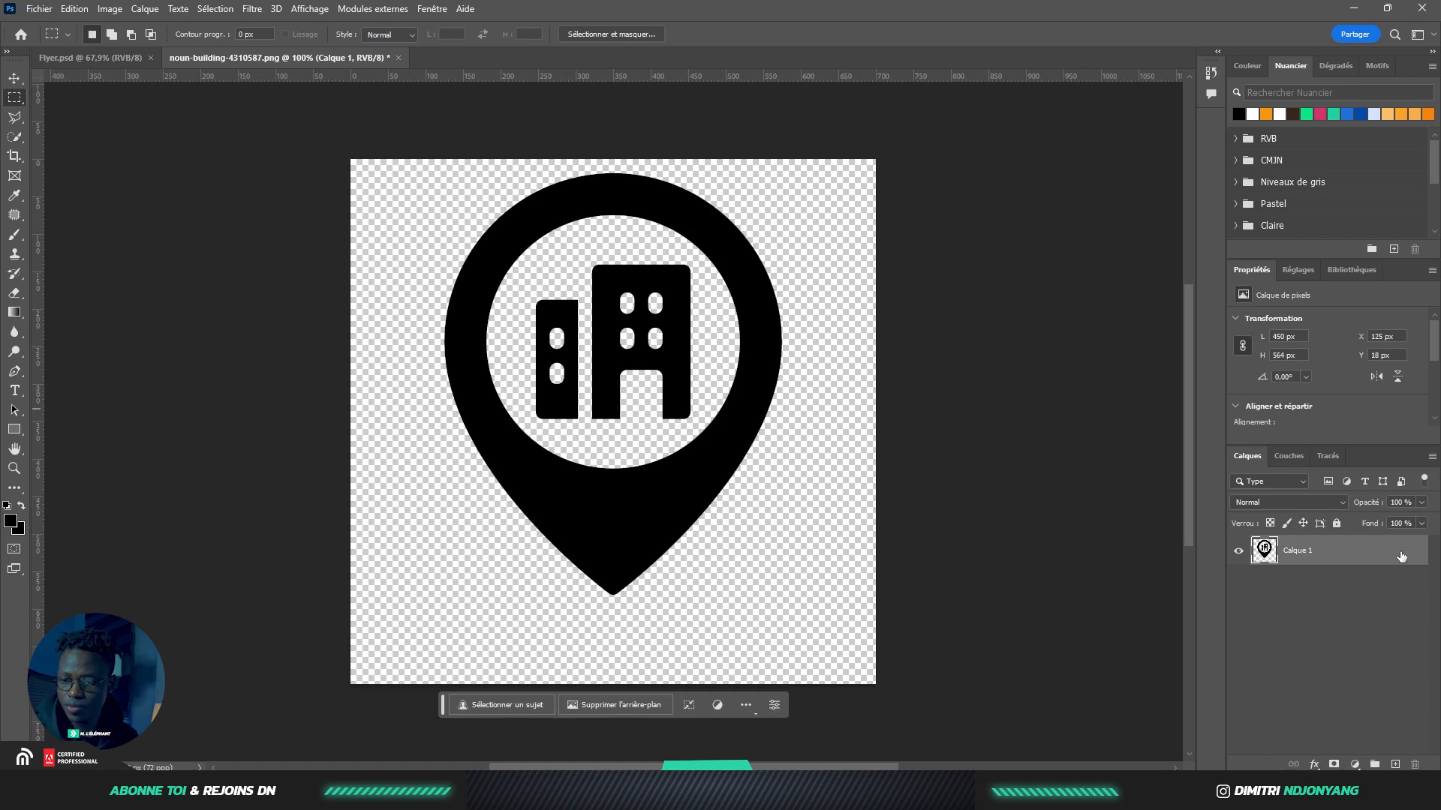
pyautogui.rightClick(1400, 556)
pyautogui.click(1276, 396)
# Bring the pin icon into the flyer and scale it down beneath the 13H block
pyautogui.press('v')
pyautogui.moveTo(646, 508); pyautogui.dragTo(488, 608)
pyautogui.scroll(-3, 607, 538)
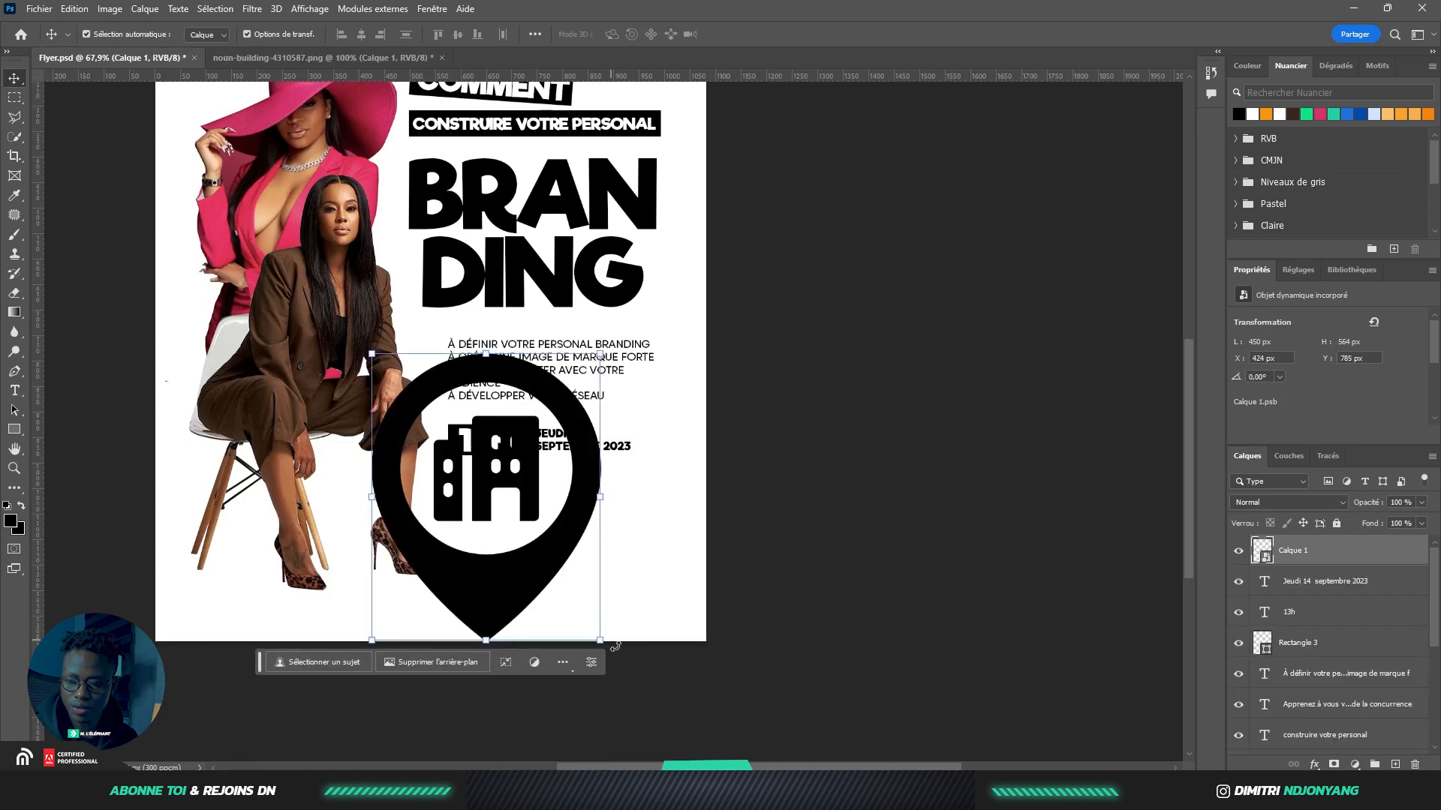
pyautogui.moveTo(598, 642); pyautogui.dragTo(469, 487)
pyautogui.scroll(4, 481, 507)
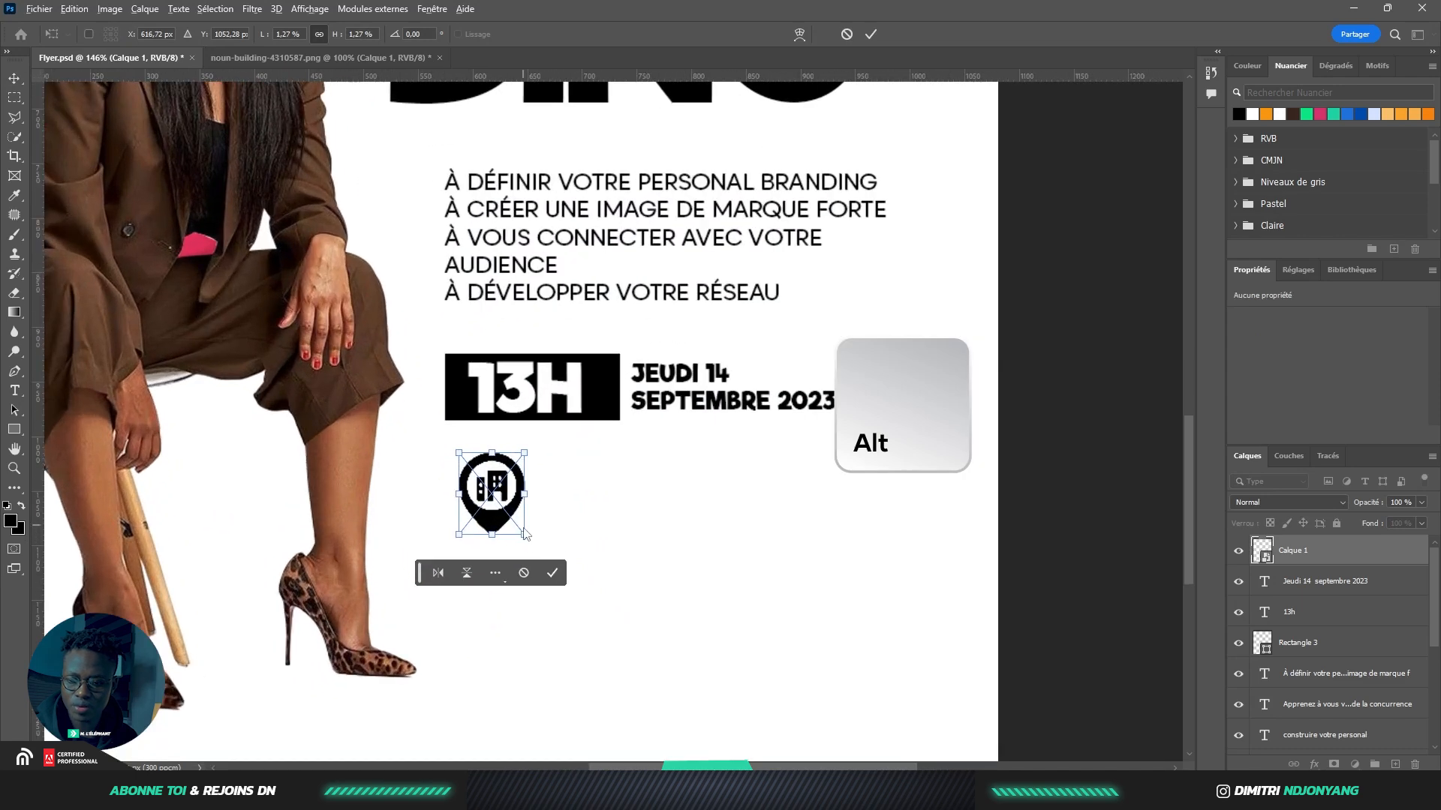
pyautogui.moveTo(523, 533); pyautogui.dragTo(644, 515)
pyautogui.click(532, 543)
pyautogui.click(643, 515)
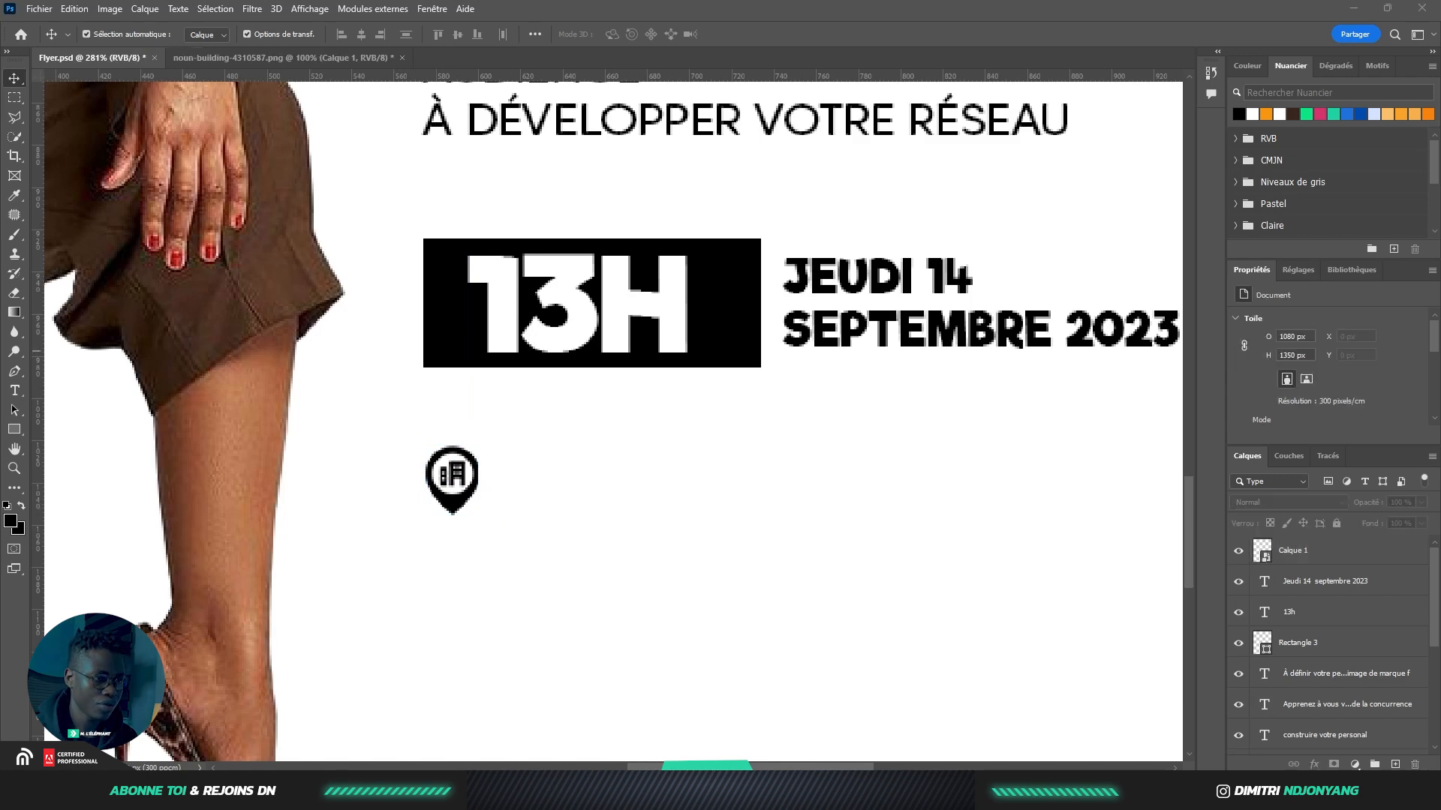
# Paste the venue's street address as text and place it beside the pin icon
pyautogui.press('t')
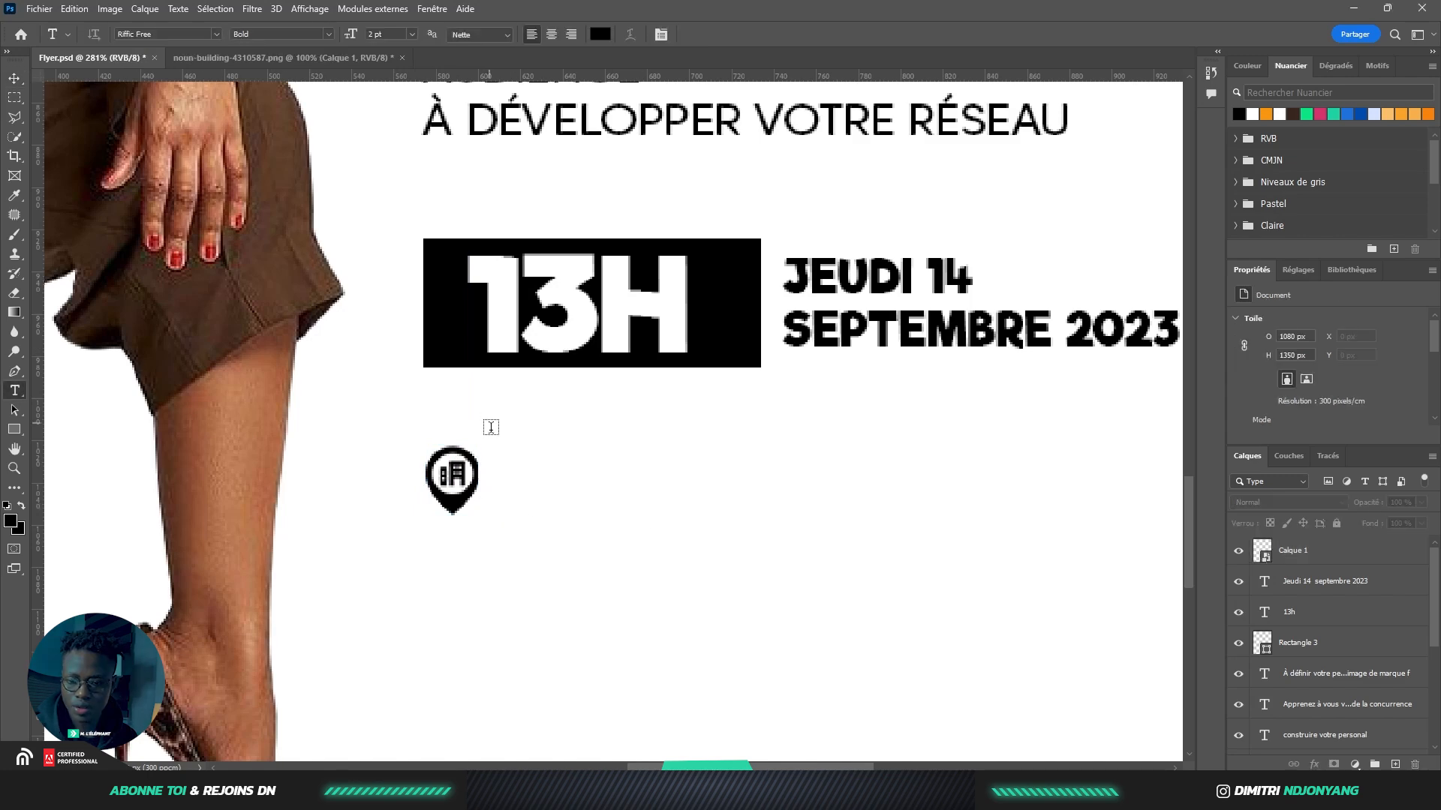
pyautogui.click(606, 154)
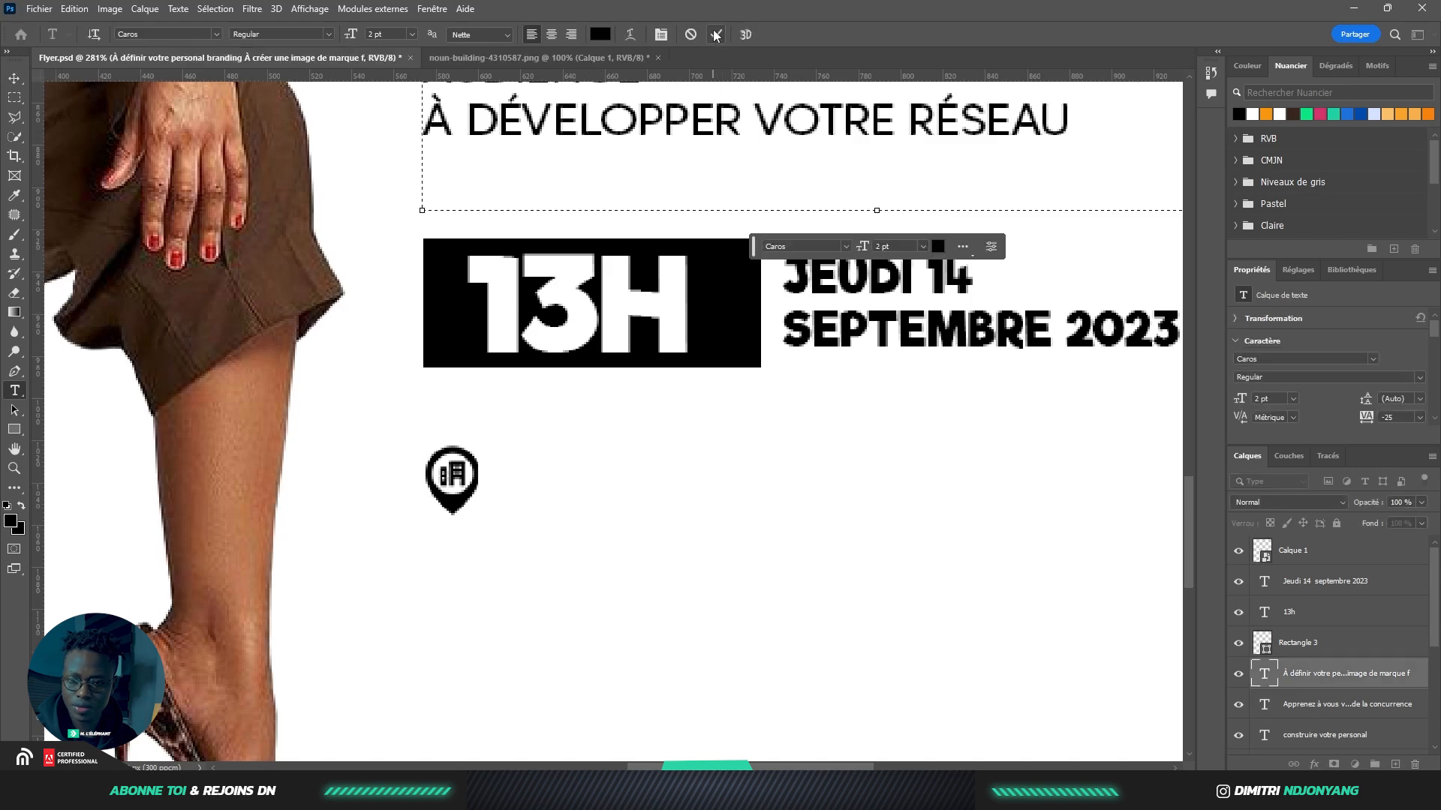
pyautogui.click(548, 477)
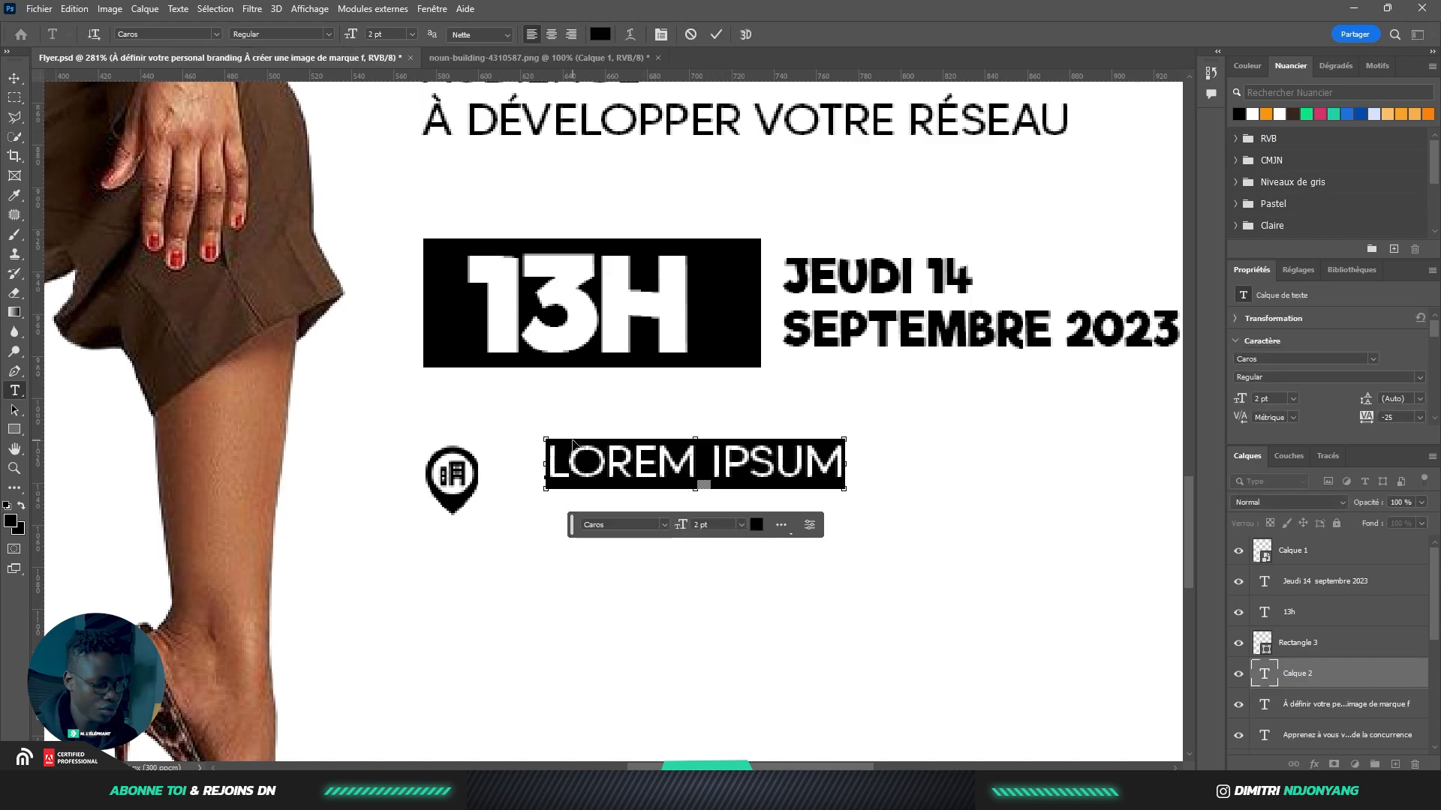
pyautogui.hotkey('ctrl', 'v')
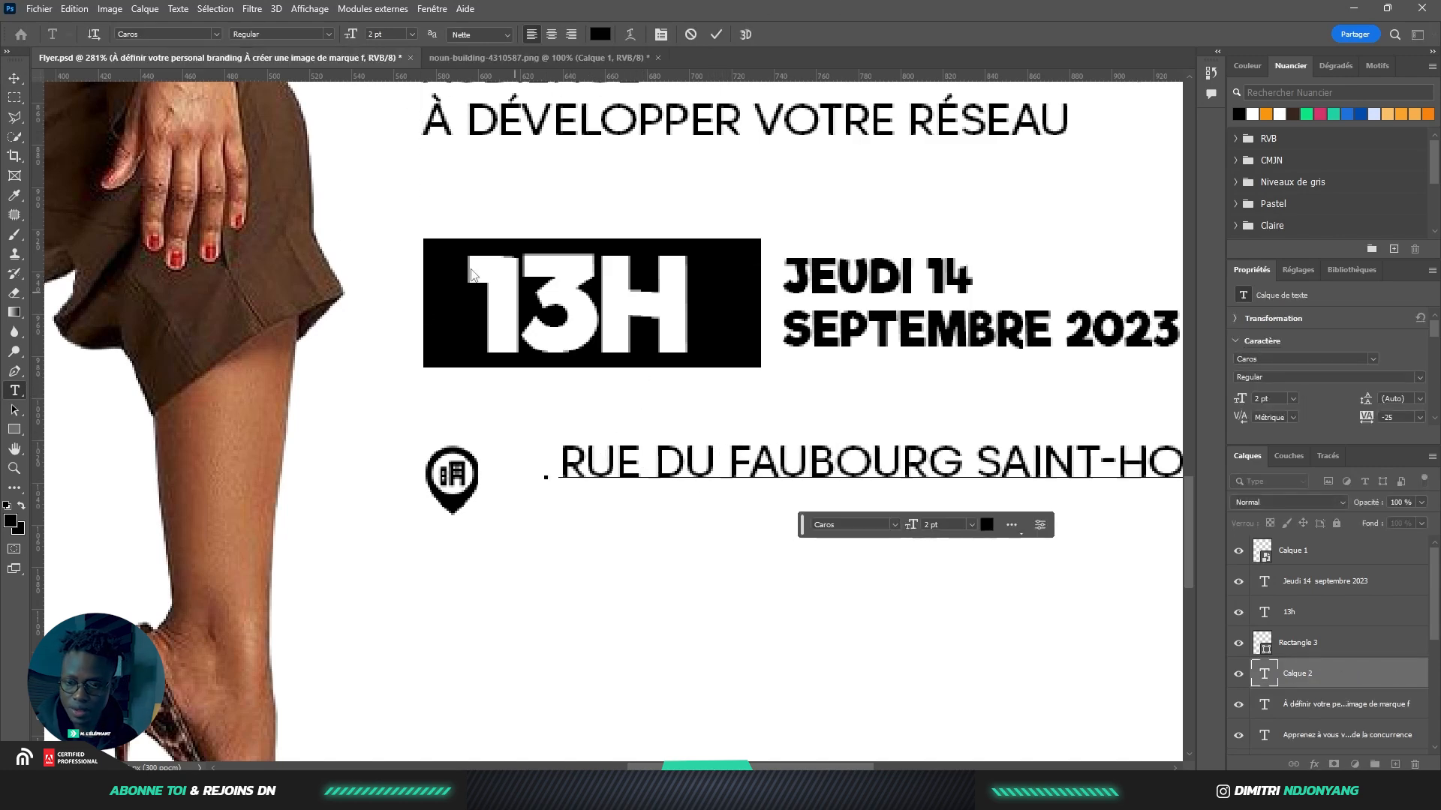
pyautogui.click(15, 80)
pyautogui.scroll(-3, 77, 213)
pyautogui.moveTo(476, 351); pyautogui.dragTo(457, 365)
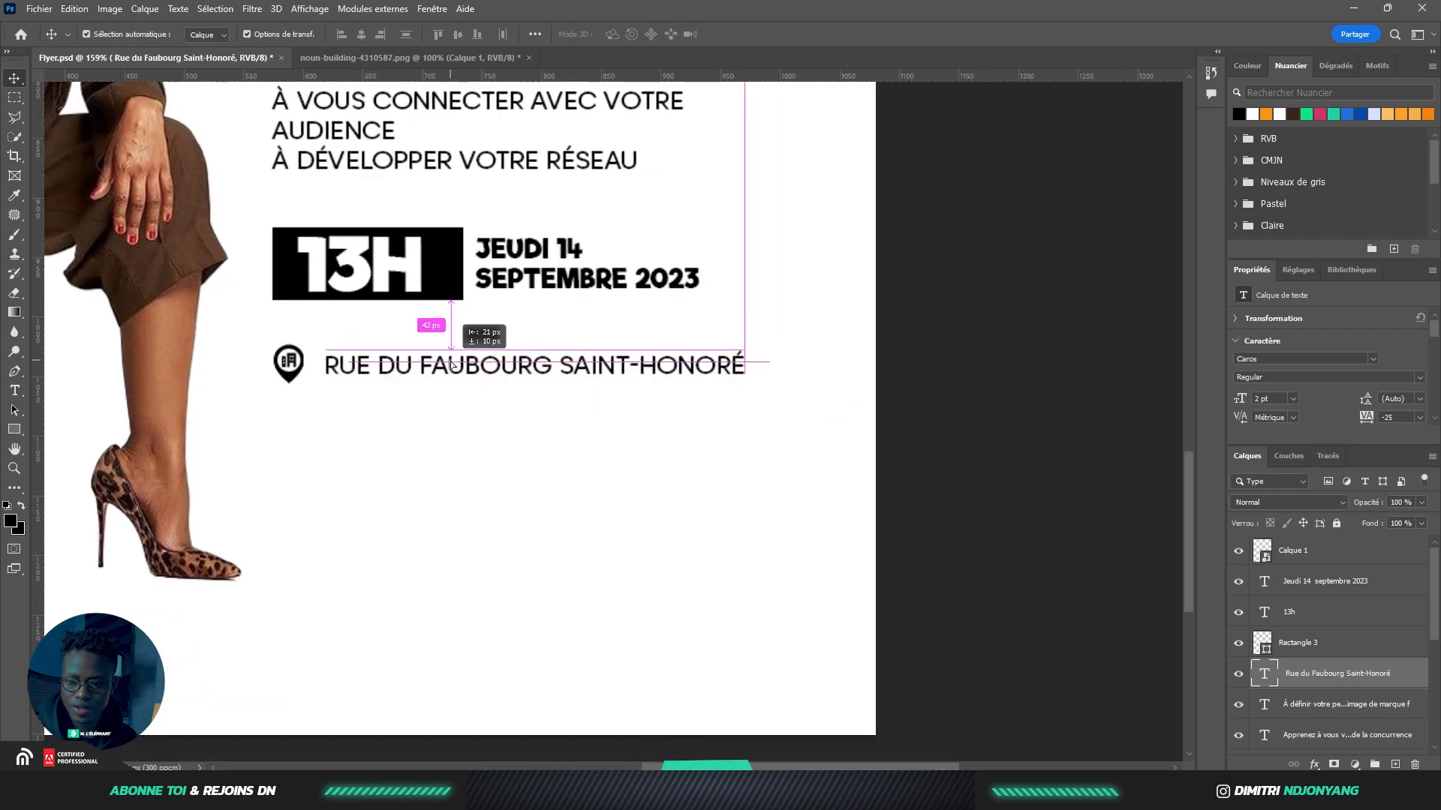
# Move the bullet list, date and address layers down about 29 px
pyautogui.moveTo(718, 360); pyautogui.dragTo(513, 491)
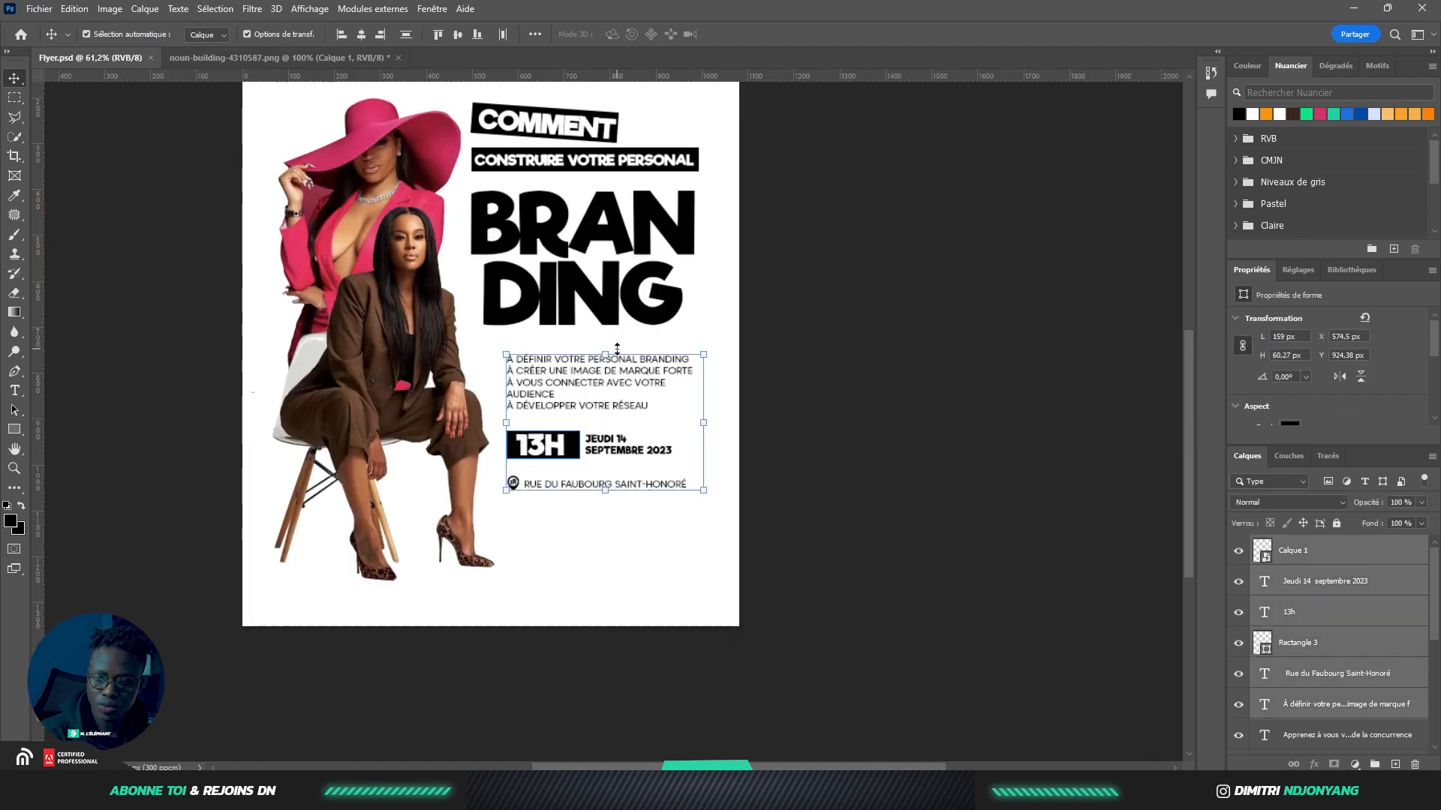
pyautogui.moveTo(612, 375); pyautogui.dragTo(613, 389)
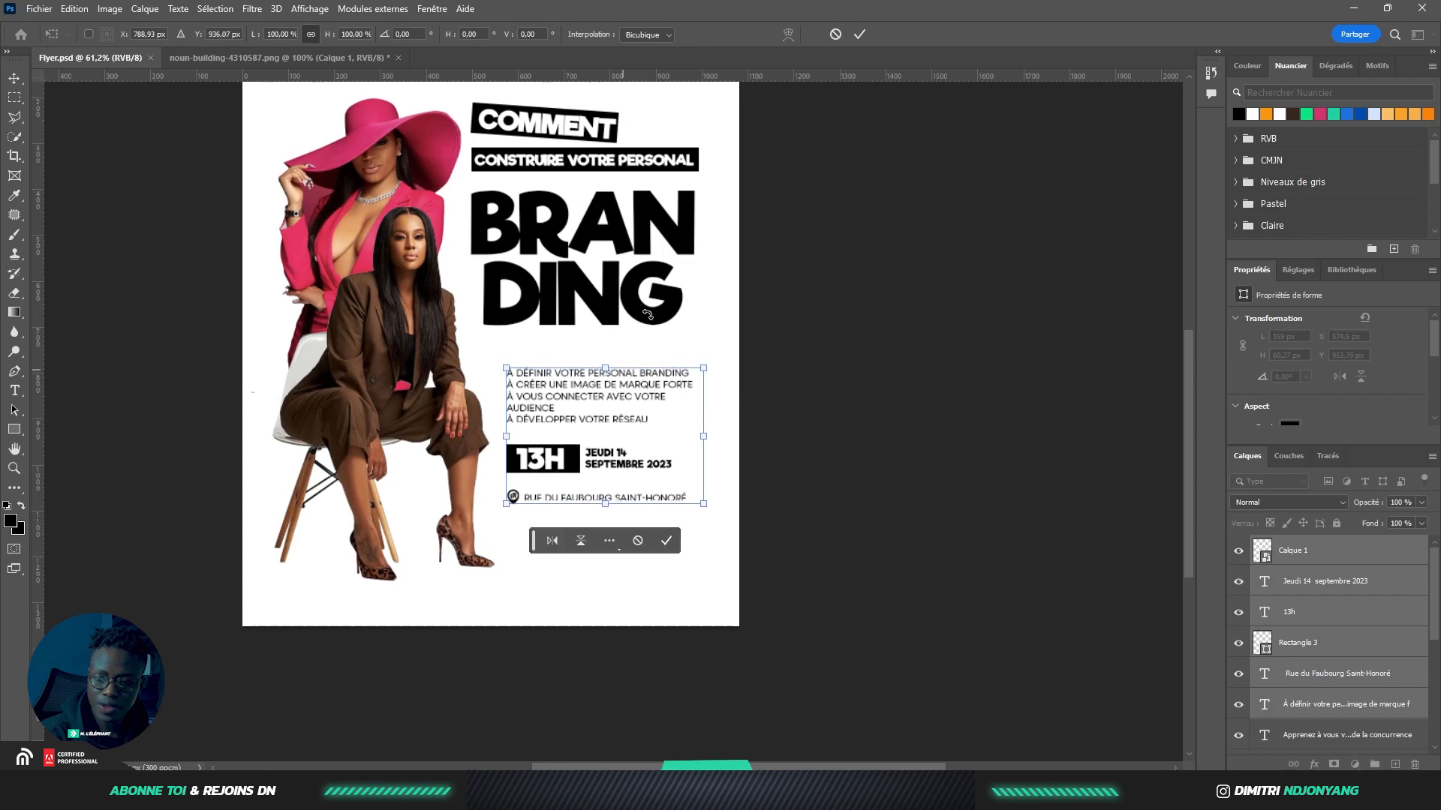
pyautogui.click(859, 35)
pyautogui.click(559, 353)
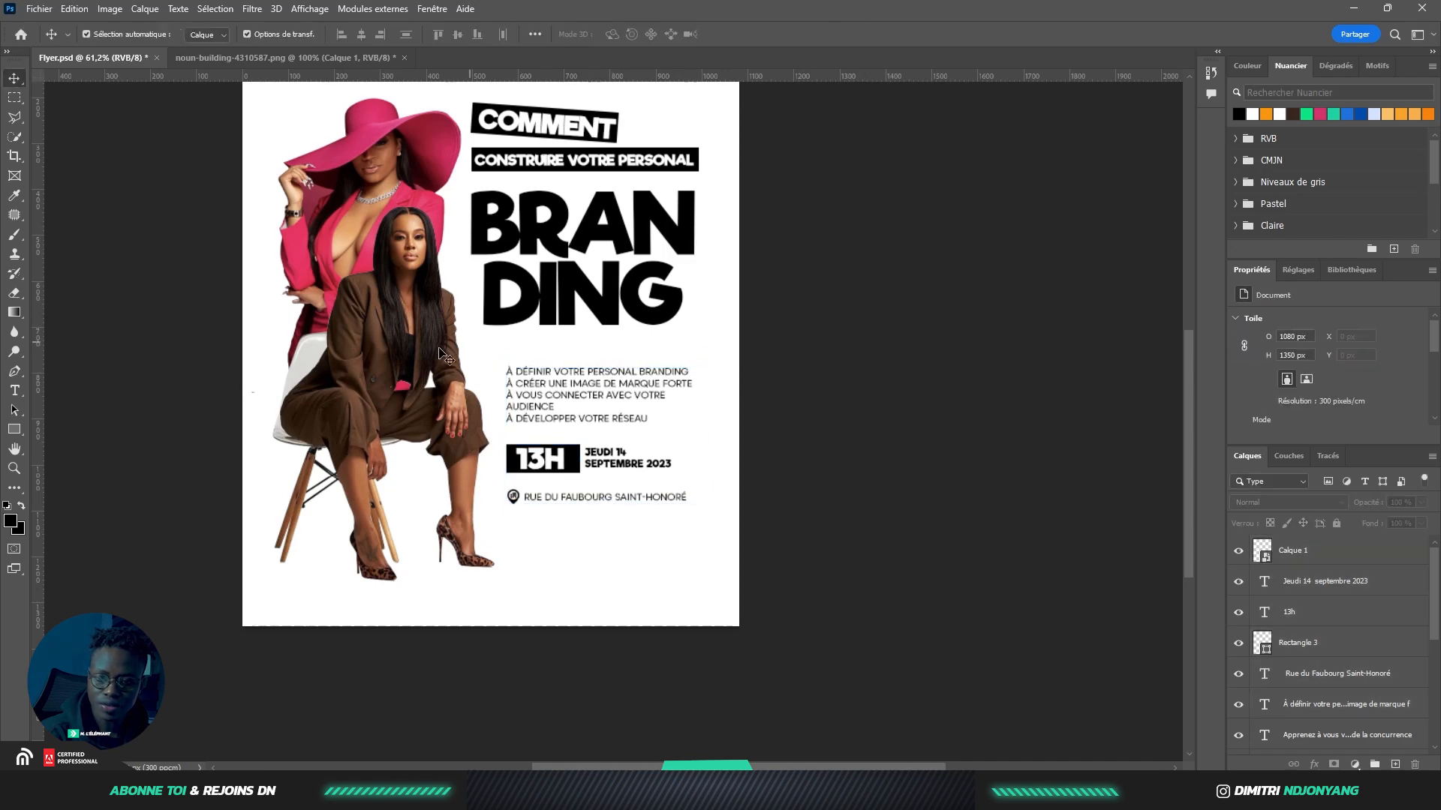
pyautogui.scroll(5, 491, 371)
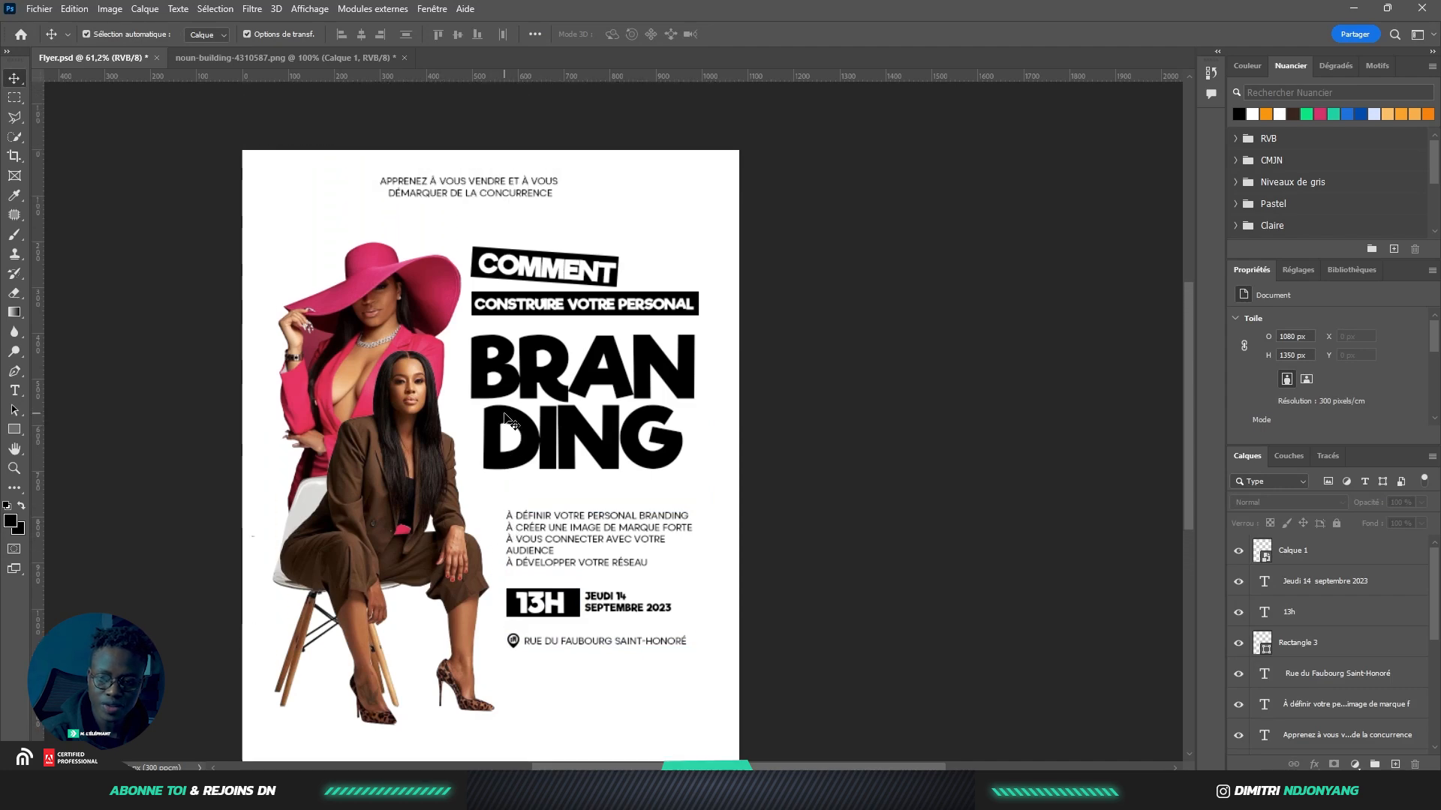
pyautogui.scroll(4, 605, 472)
pyautogui.press('t')
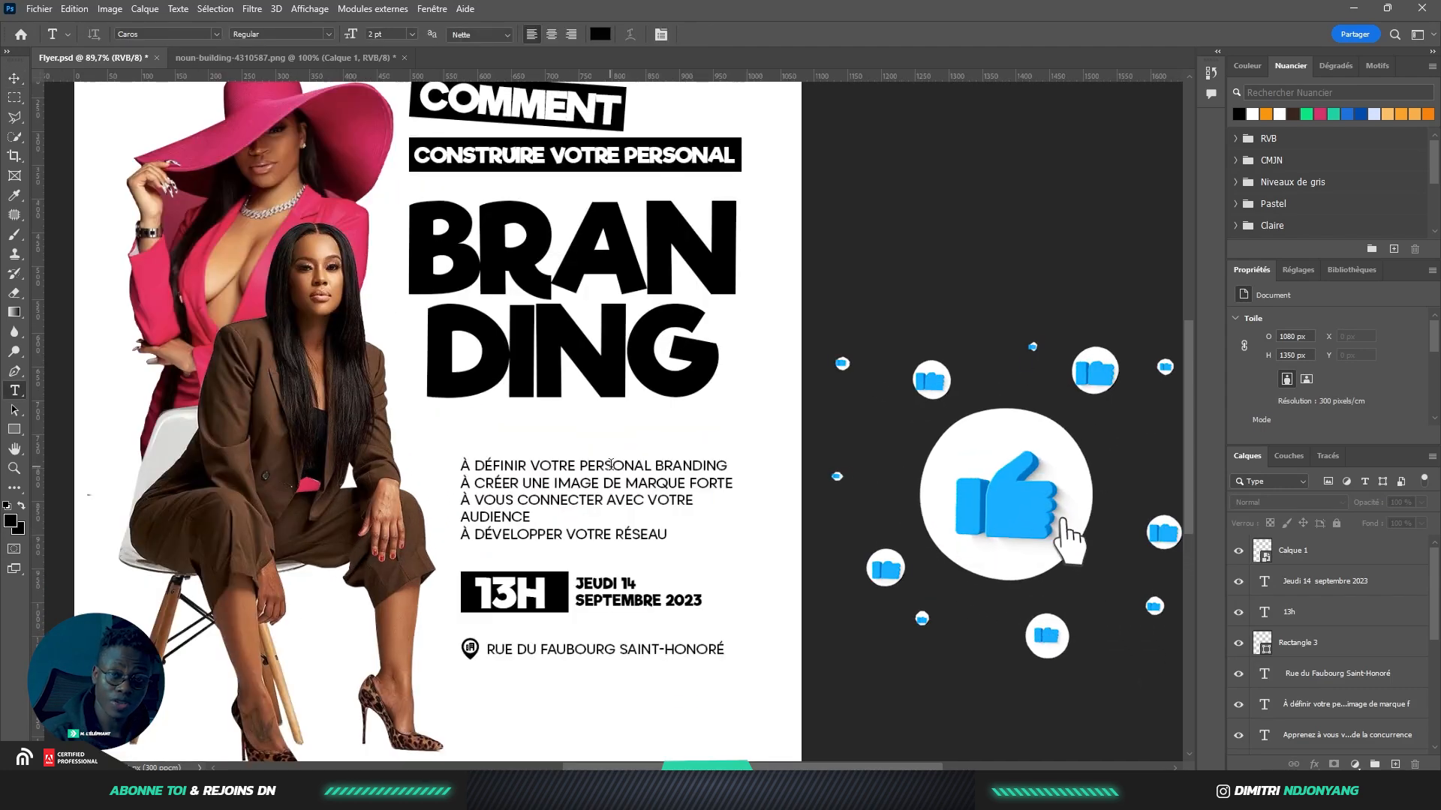
pyautogui.scroll(-2, 606, 460)
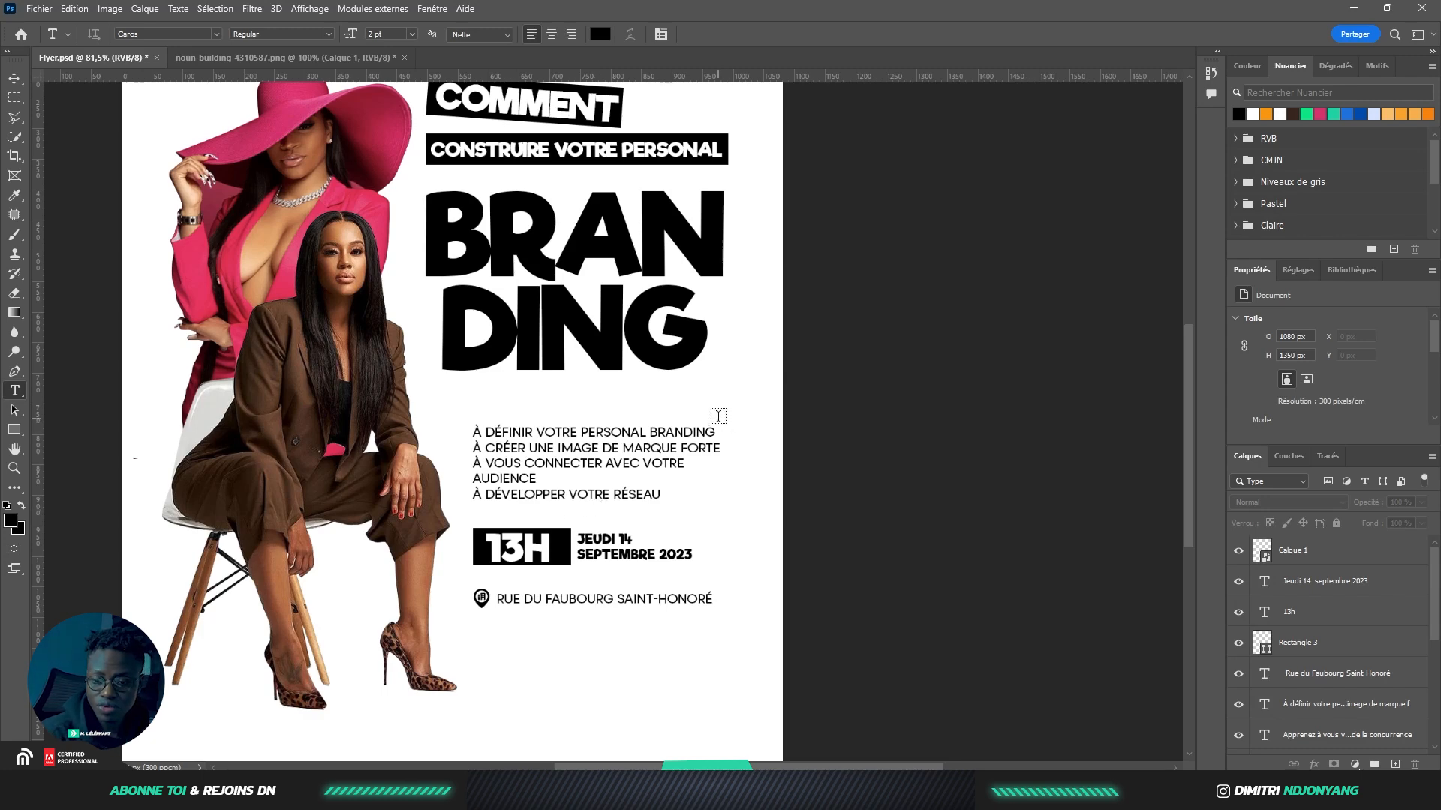
pyautogui.scroll(-3, 718, 416)
pyautogui.click(560, 611)
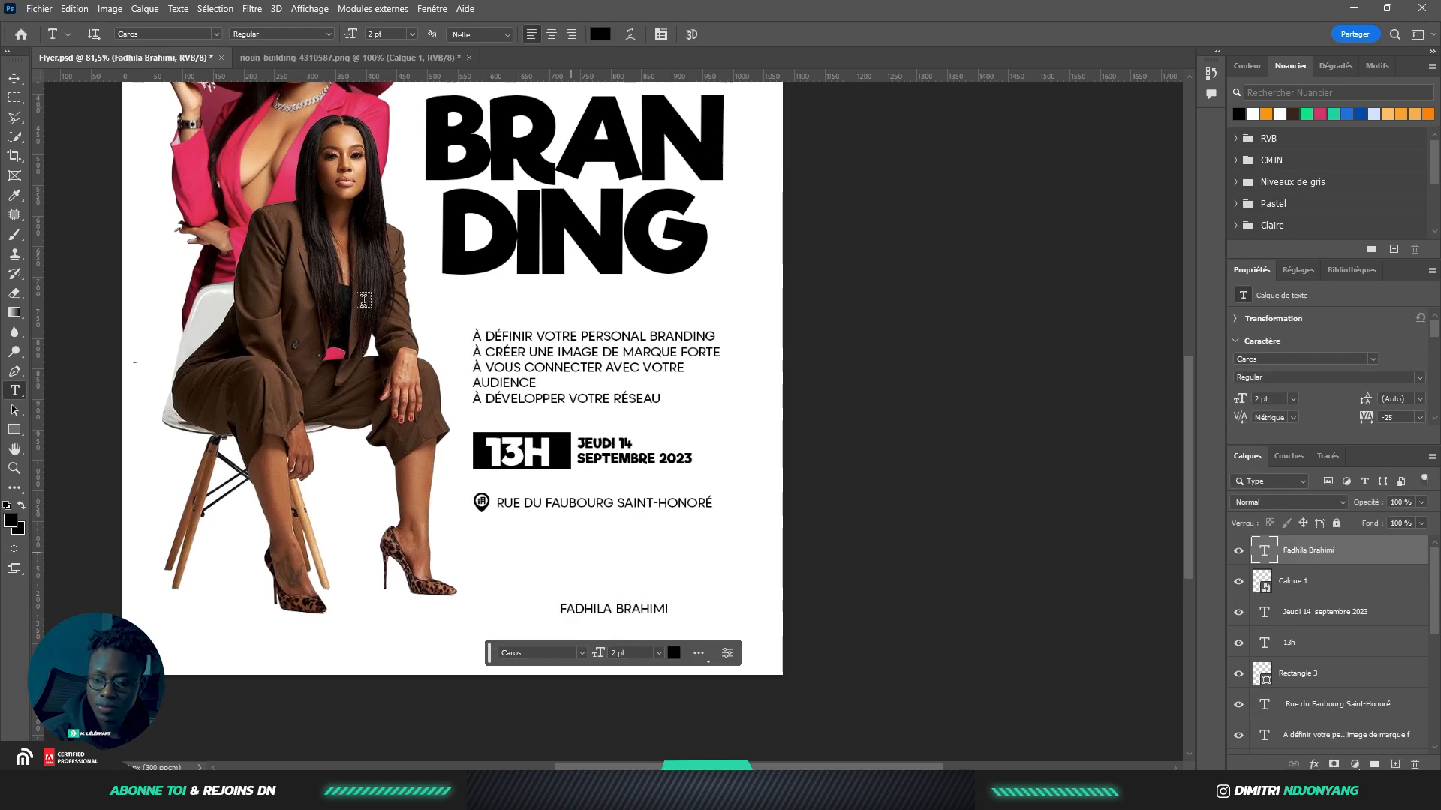
pyautogui.click(14, 78)
pyautogui.moveTo(639, 613); pyautogui.dragTo(600, 305)
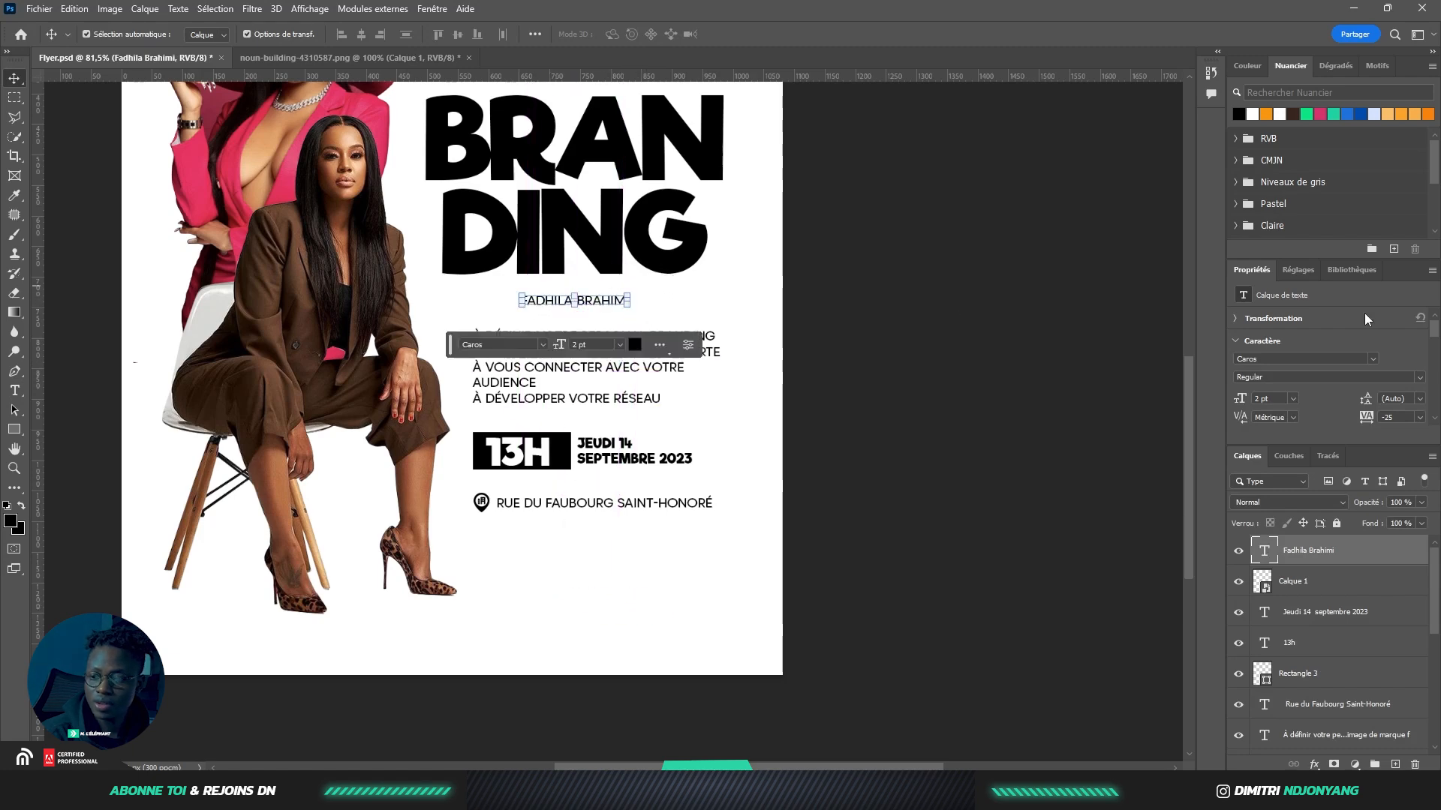
pyautogui.click(1373, 360)
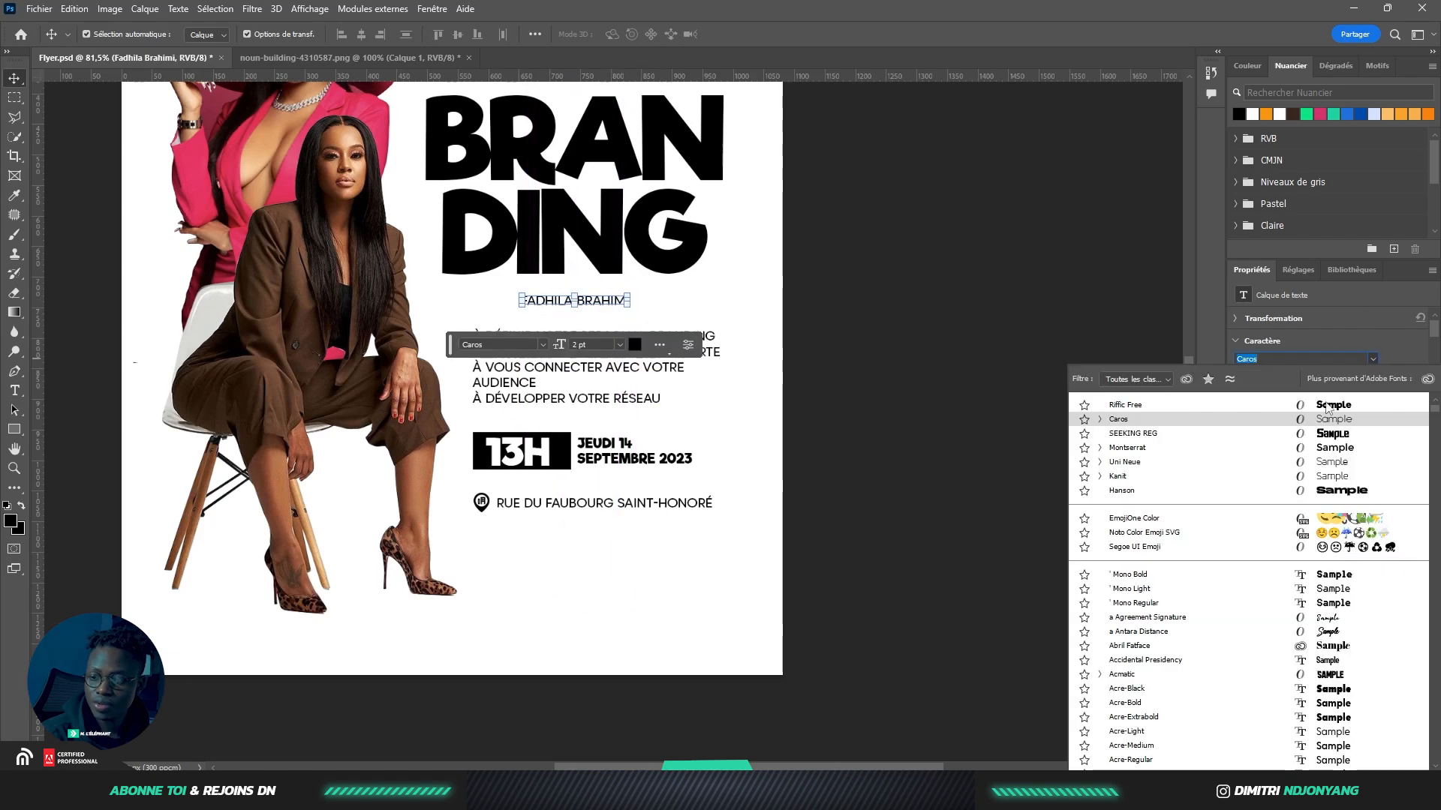
pyautogui.click(1313, 619)
pyautogui.scroll(-6, 1385, 377)
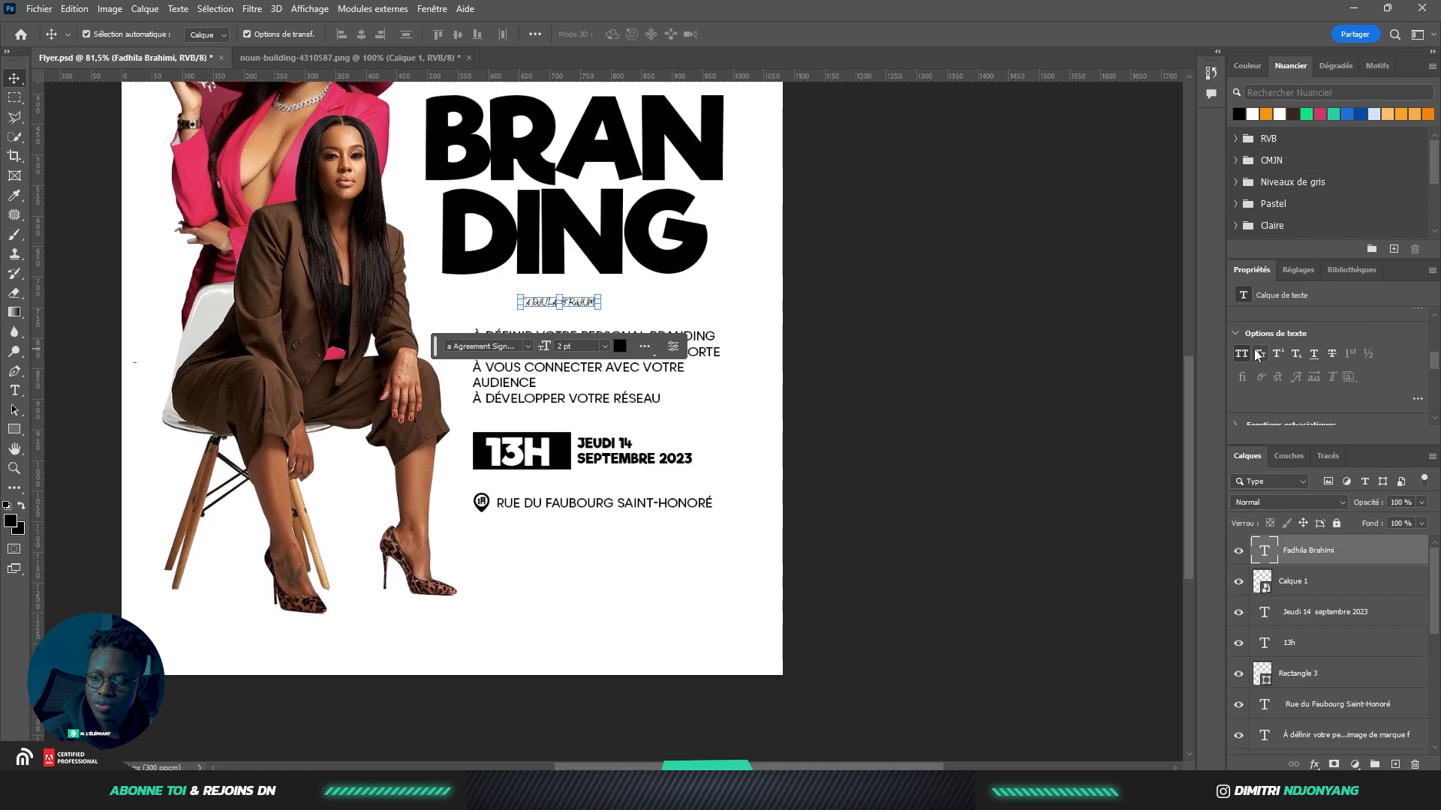
pyautogui.click(1246, 355)
pyautogui.moveTo(579, 307)
pyautogui.mouseDown()
pyautogui.moveTo(678, 319)
pyautogui.moveTo(614, 301)
pyautogui.mouseUp()
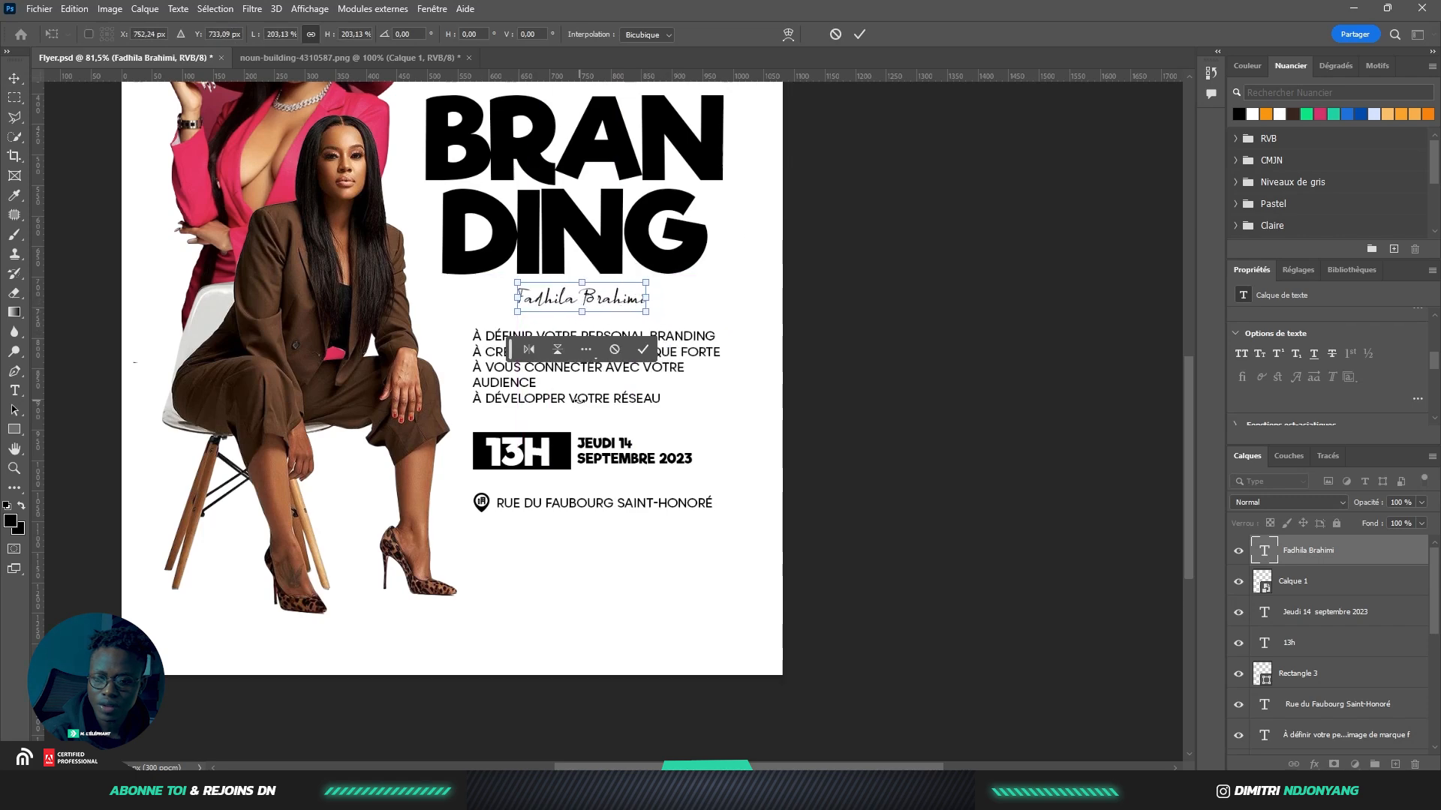
pyautogui.click(643, 350)
pyautogui.scroll(-3, 578, 535)
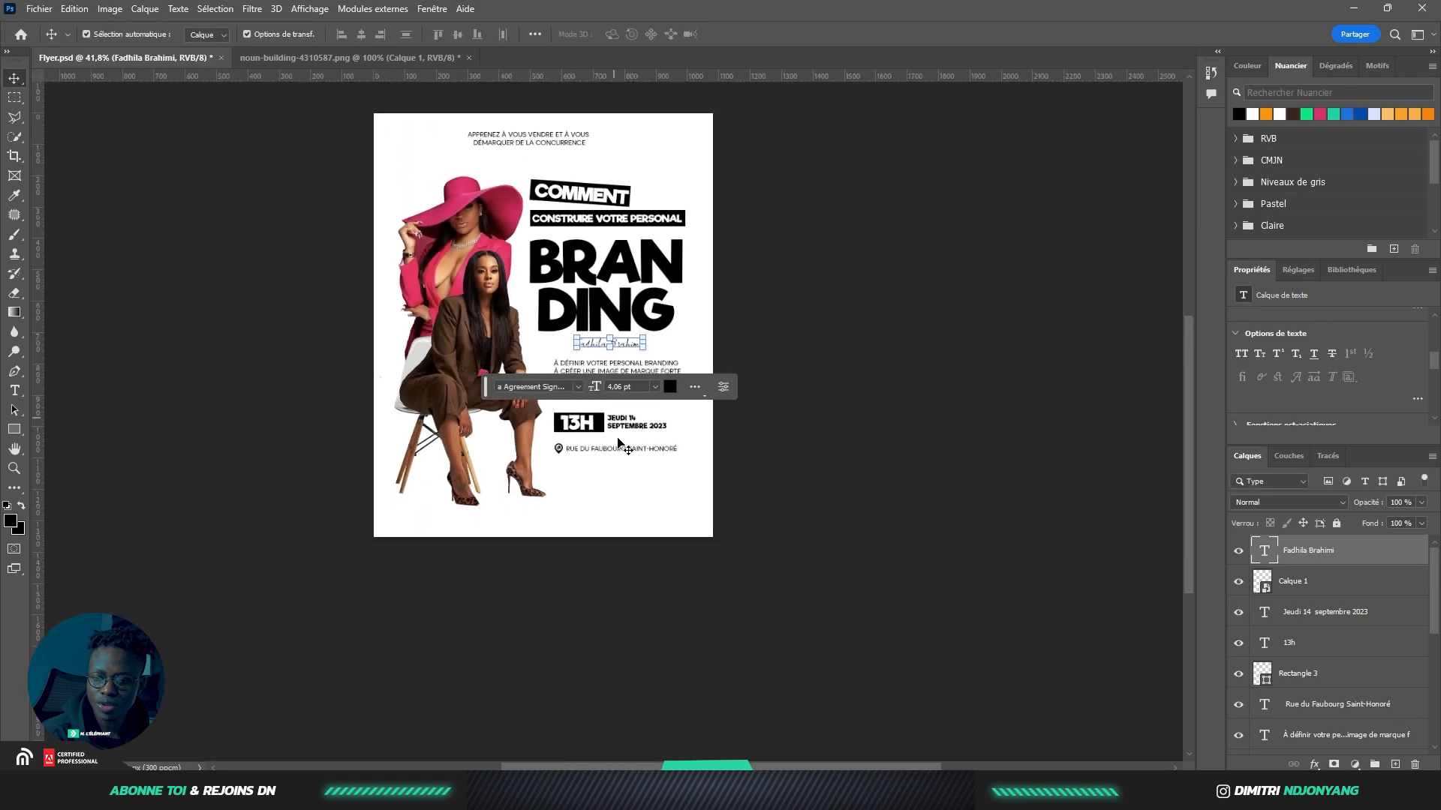
pyautogui.click(630, 499)
pyautogui.scroll(1, 625, 353)
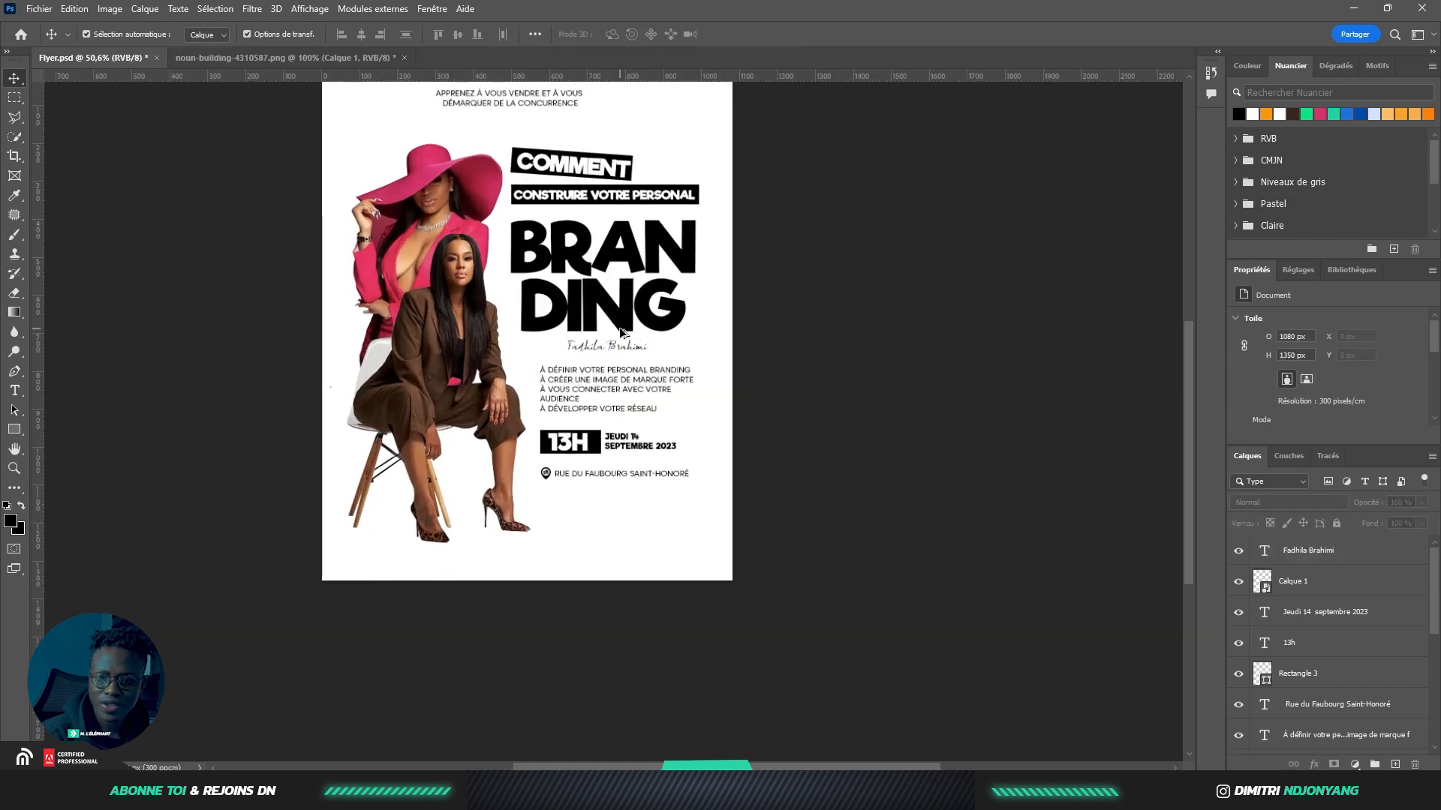
pyautogui.scroll(1, 621, 333)
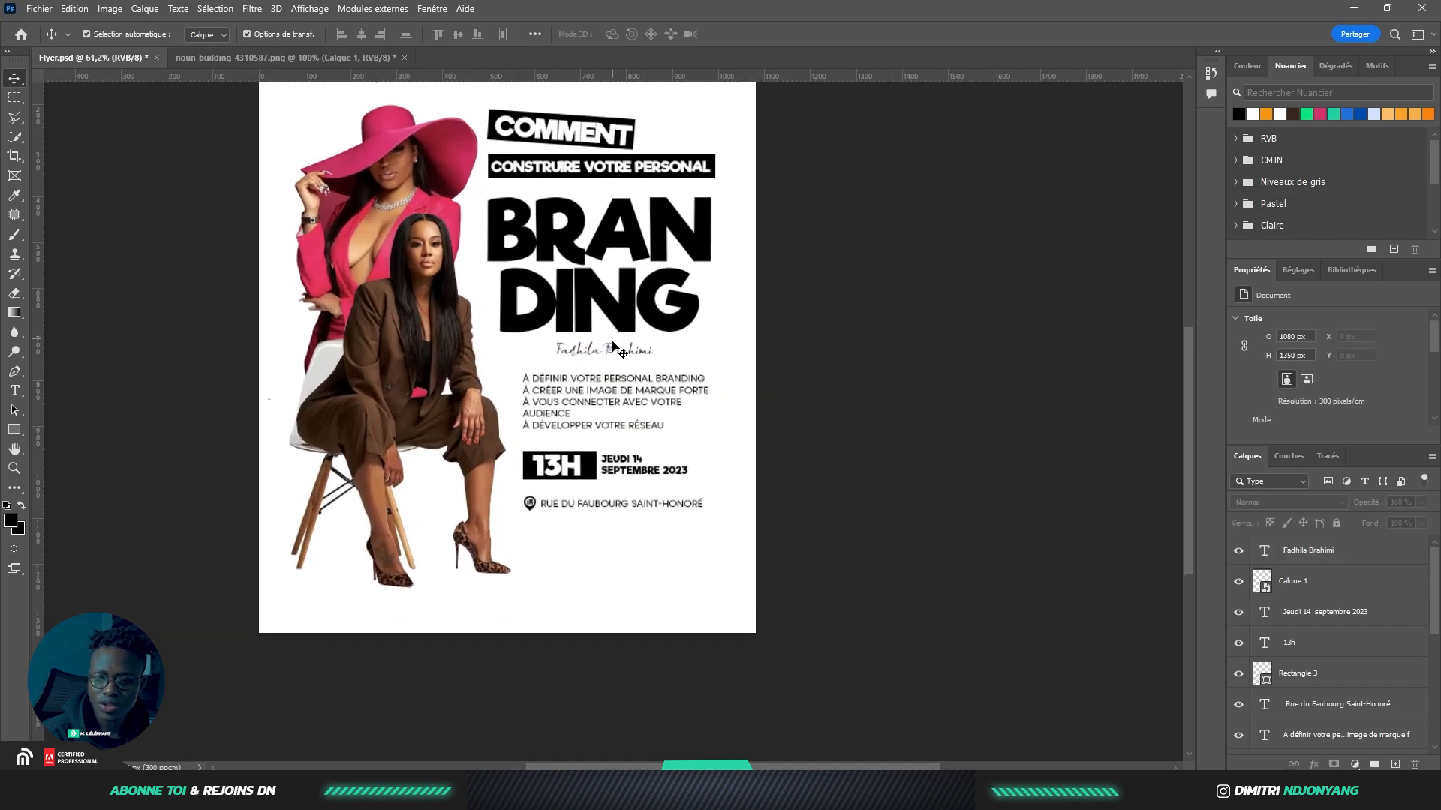
pyautogui.moveTo(613, 354)
pyautogui.mouseDown()
pyautogui.moveTo(616, 620)
pyautogui.moveTo(665, 614)
pyautogui.moveTo(631, 592)
pyautogui.mouseUp()
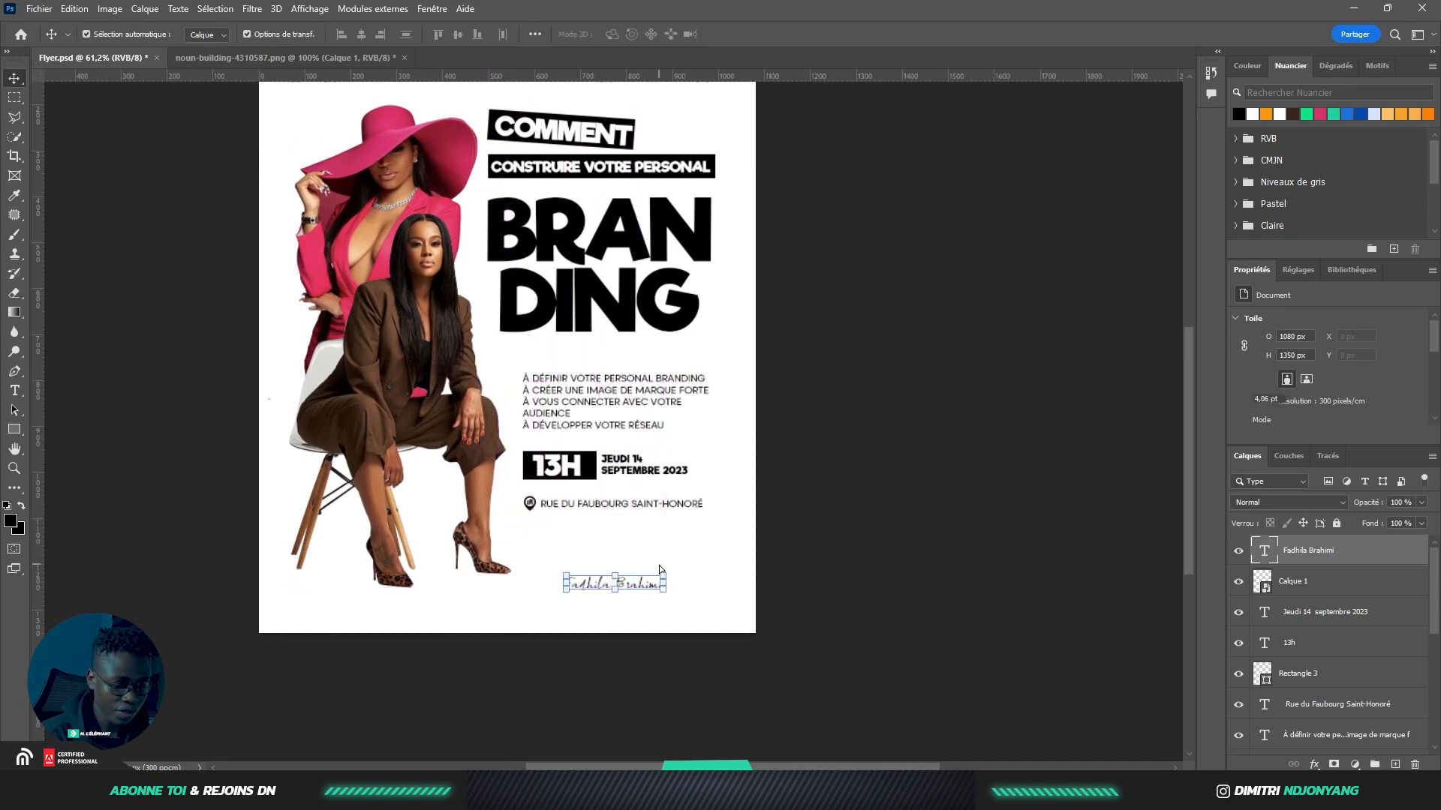
pyautogui.press('Delete')
pyautogui.click(859, 402)
pyautogui.scroll(3, 676, 322)
pyautogui.scroll(-3, 625, 324)
pyautogui.scroll(1, 596, 343)
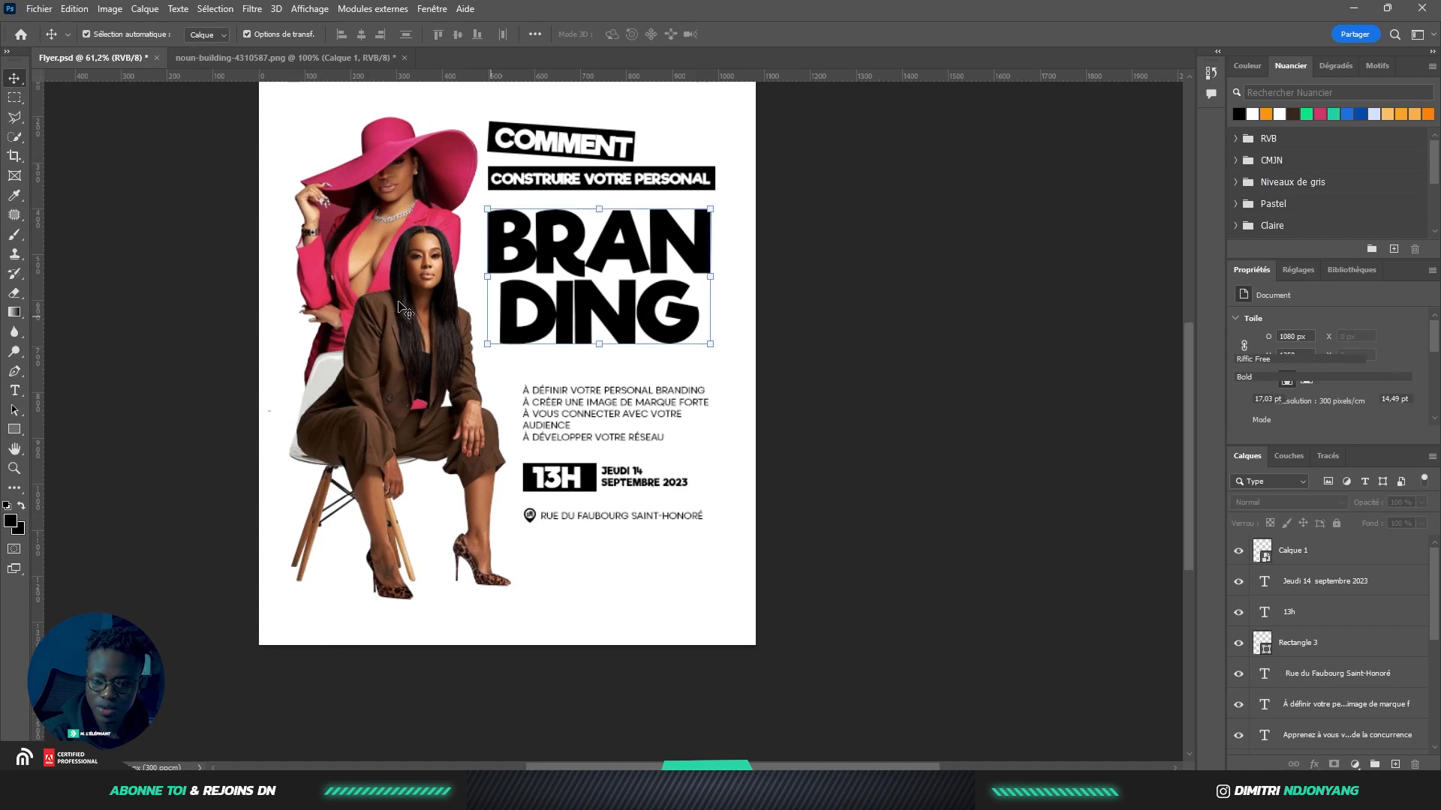
pyautogui.click(391, 323)
pyautogui.click(15, 430)
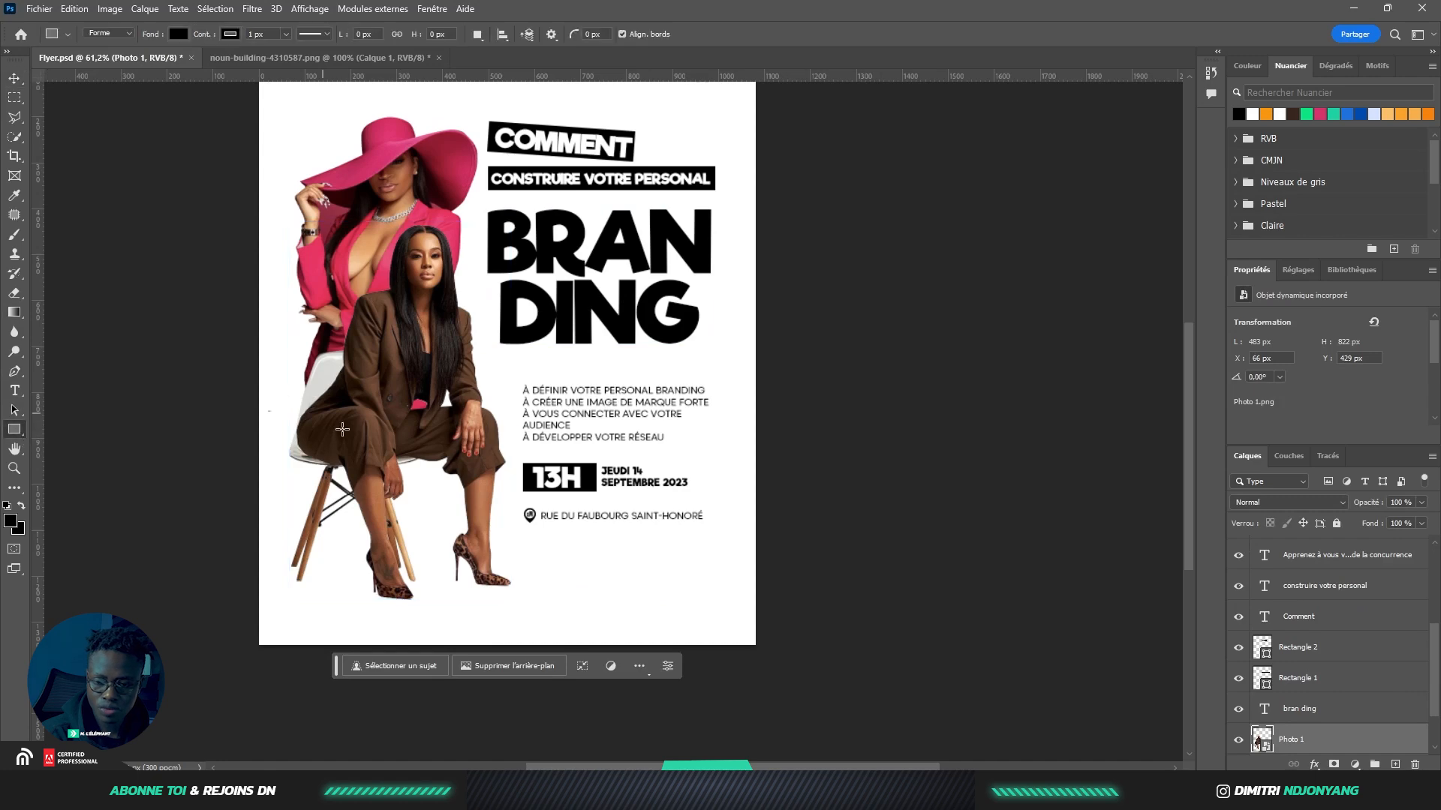
# Draw a 215×55 px black bar, 'Rectangle 4', over the seated woman and nudge it slightly up
pyautogui.scroll(3, 343, 430)
pyautogui.moveTo(308, 397); pyautogui.dragTo(440, 431)
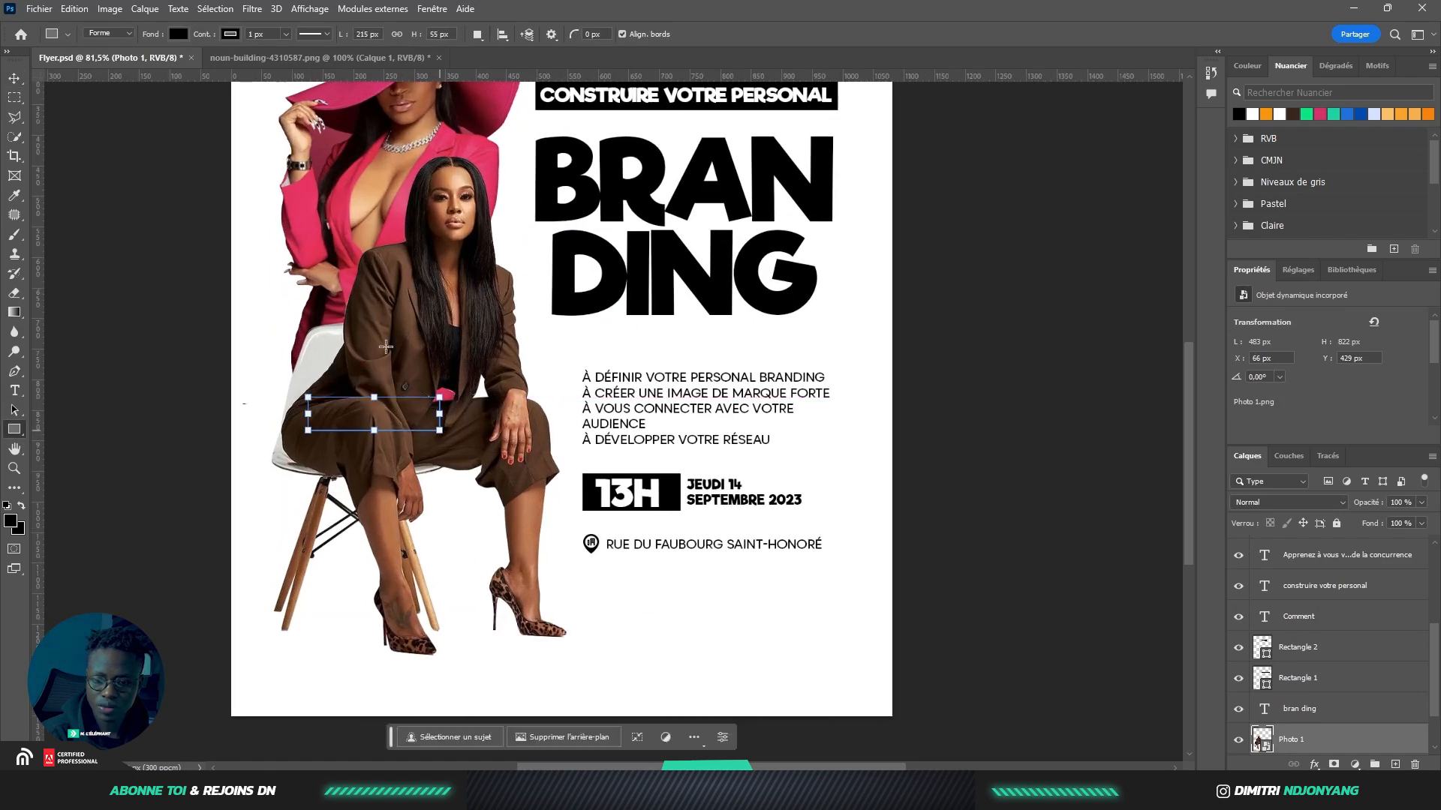
pyautogui.click(13, 78)
pyautogui.moveTo(405, 417); pyautogui.dragTo(415, 363)
pyautogui.click(1094, 265)
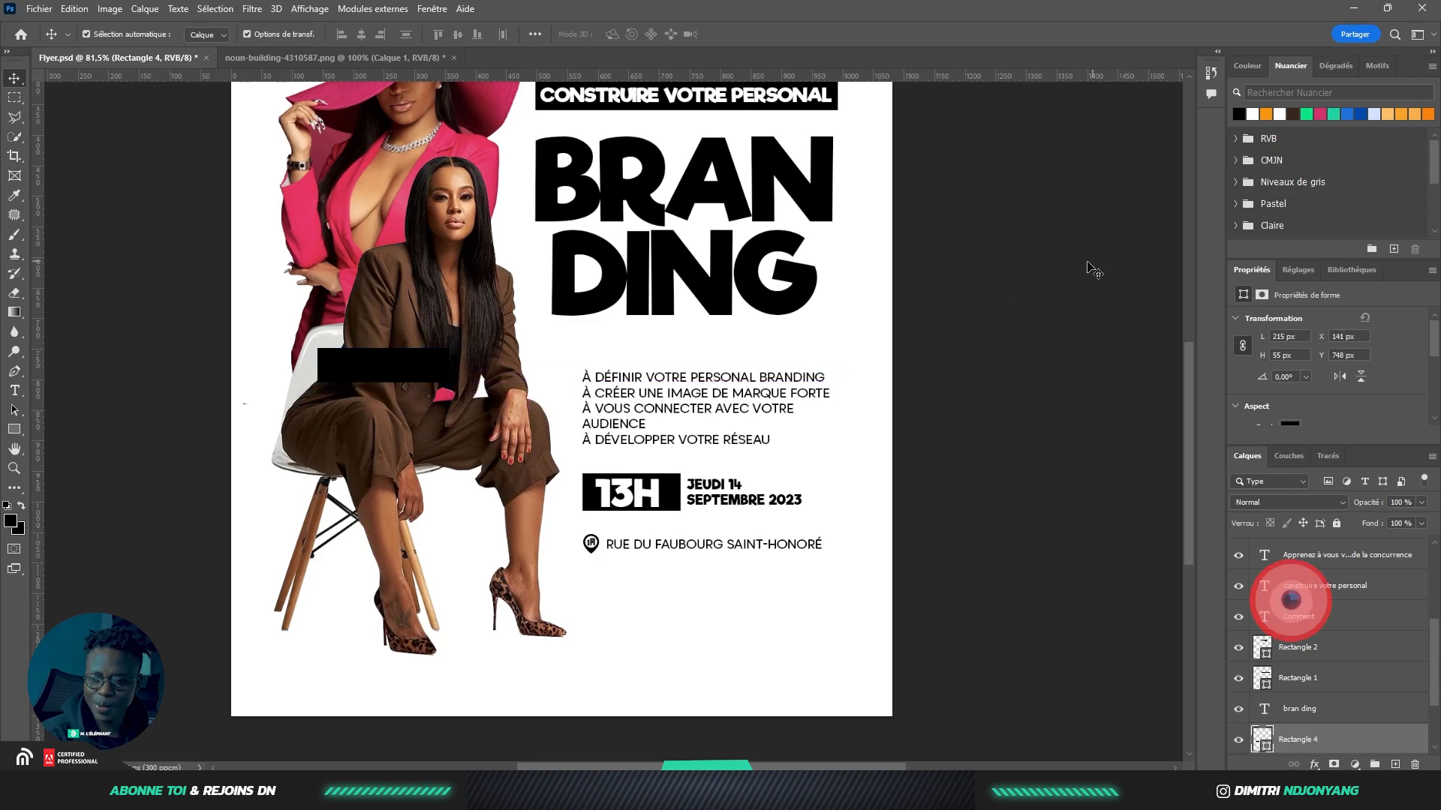
pyautogui.scroll(1, 700, 347)
pyautogui.scroll(1, 699, 348)
pyautogui.scroll(-2, 582, 349)
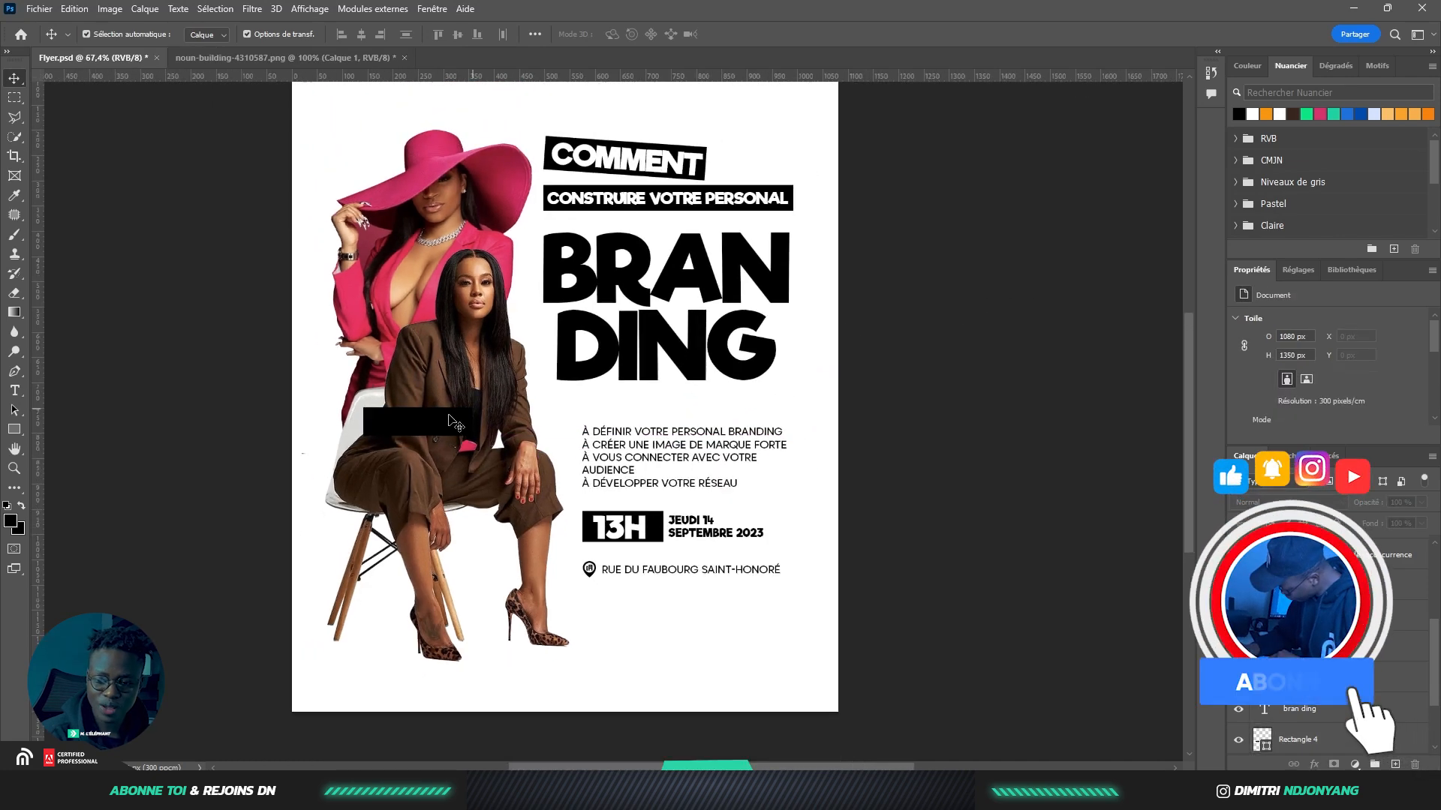
# Shrink the placed Threads logo and unlock the guides
pyautogui.scroll(-4, 870, 379)
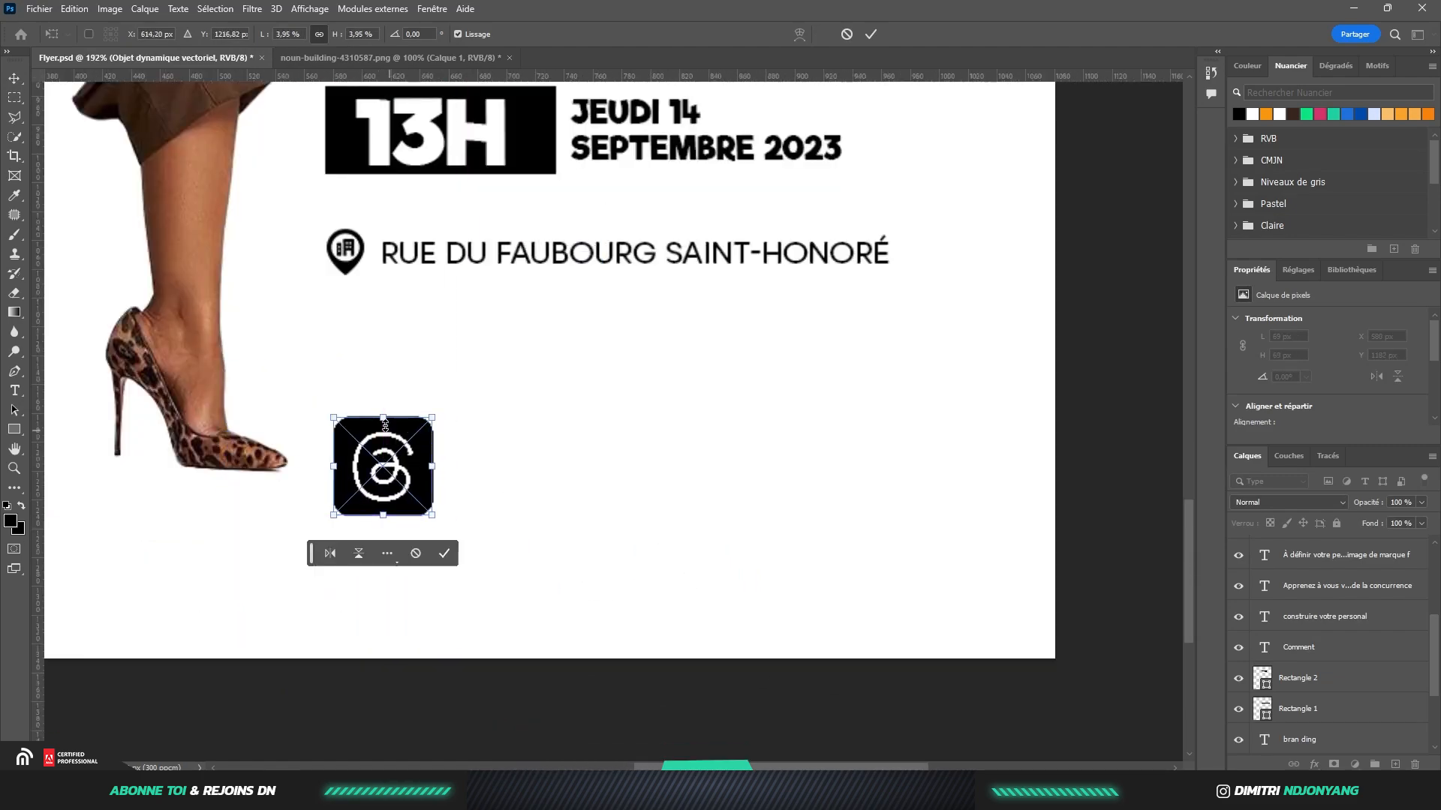
pyautogui.moveTo(406, 435); pyautogui.dragTo(397, 434)
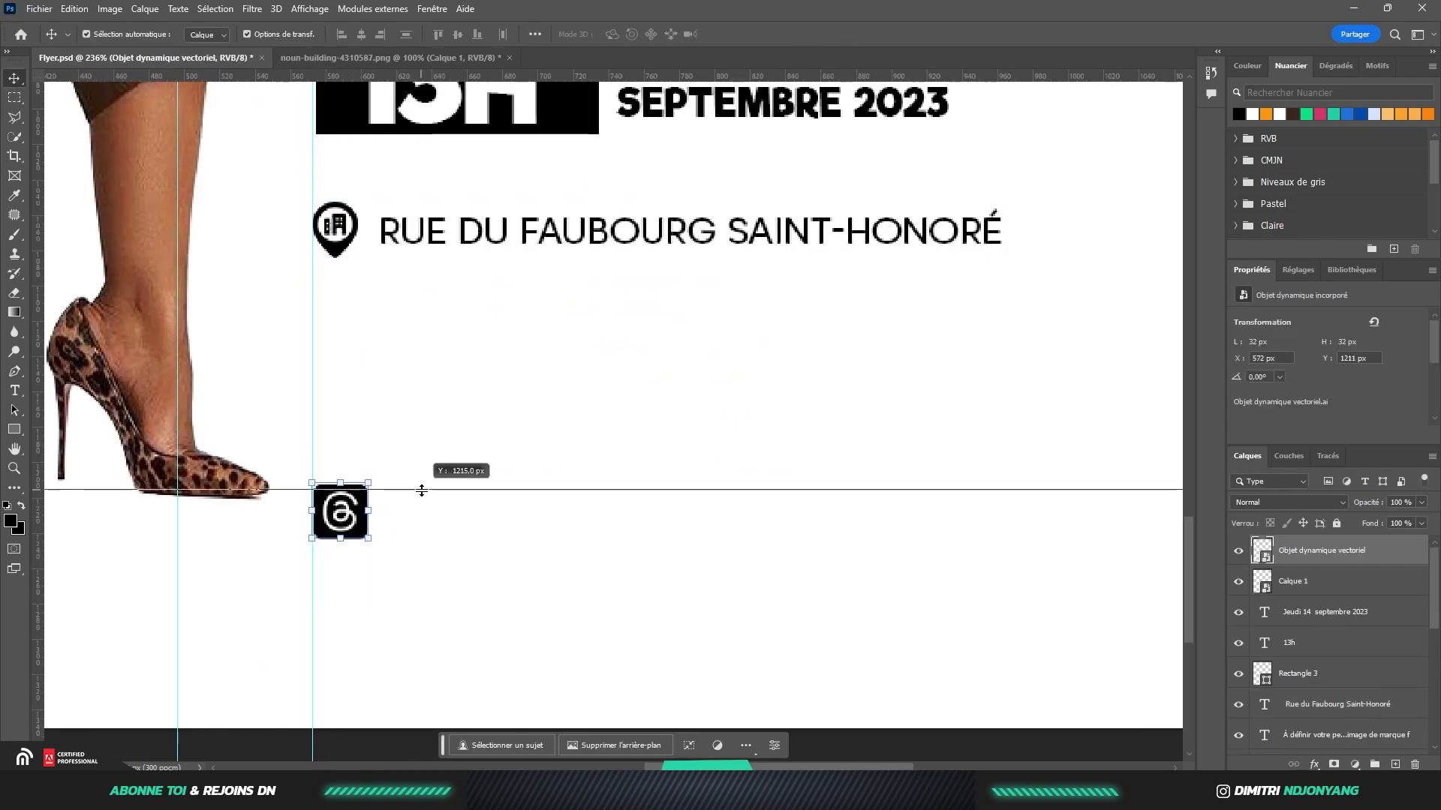
pyautogui.click(309, 8)
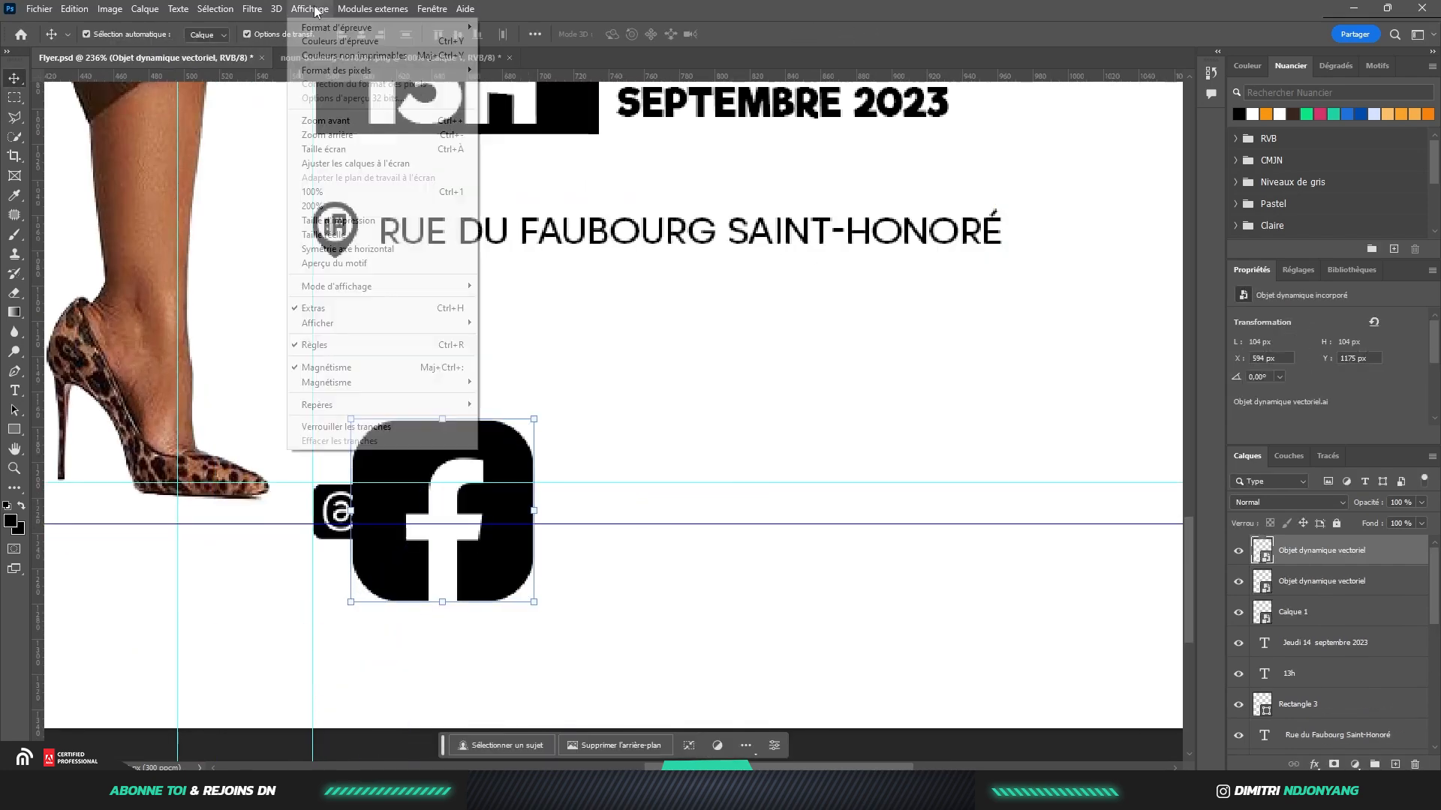
pyautogui.moveTo(323, 404)
pyautogui.click(534, 422)
pyautogui.click(307, 11)
pyautogui.moveTo(440, 409)
pyautogui.click(529, 419)
# Align the two horizontal guides to the Threads icon's top and bottom, then lock them
pyautogui.moveTo(442, 524); pyautogui.dragTo(443, 540)
pyautogui.scroll(7, 325, 499)
pyautogui.moveTo(229, 434); pyautogui.dragTo(229, 441)
pyautogui.click(309, 9)
pyautogui.moveTo(323, 404)
pyautogui.click(519, 419)
pyautogui.scroll(-5, 275, 424)
# Scale the Facebook icon to 30 px and place it beside the Threads icon
pyautogui.moveTo(626, 618); pyautogui.dragTo(523, 515)
pyautogui.moveTo(486, 468); pyautogui.dragTo(478, 471)
pyautogui.press('Return')
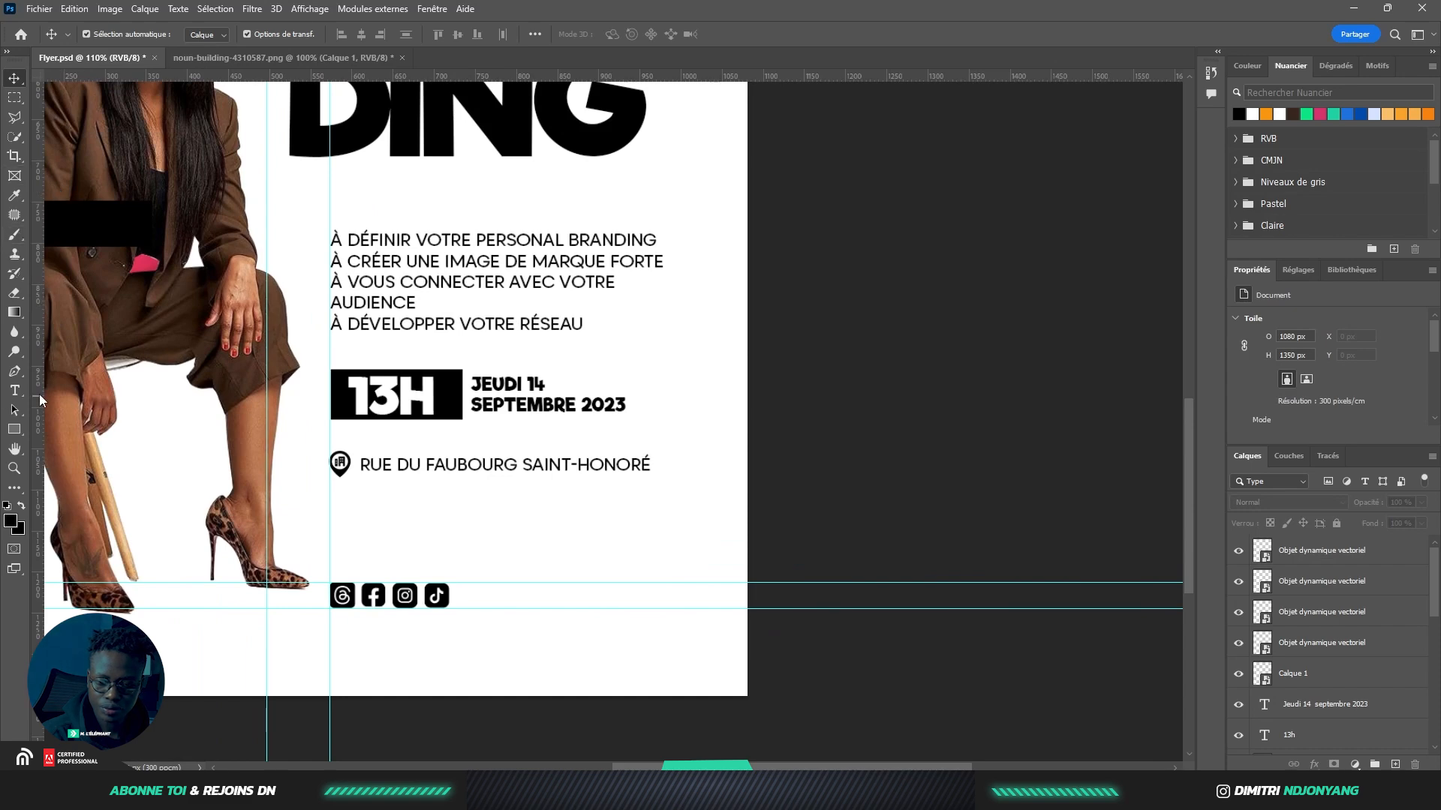
# Type the social media handle as a new text layer beside the social icons
pyautogui.click(14, 391)
pyautogui.scroll(5, 435, 595)
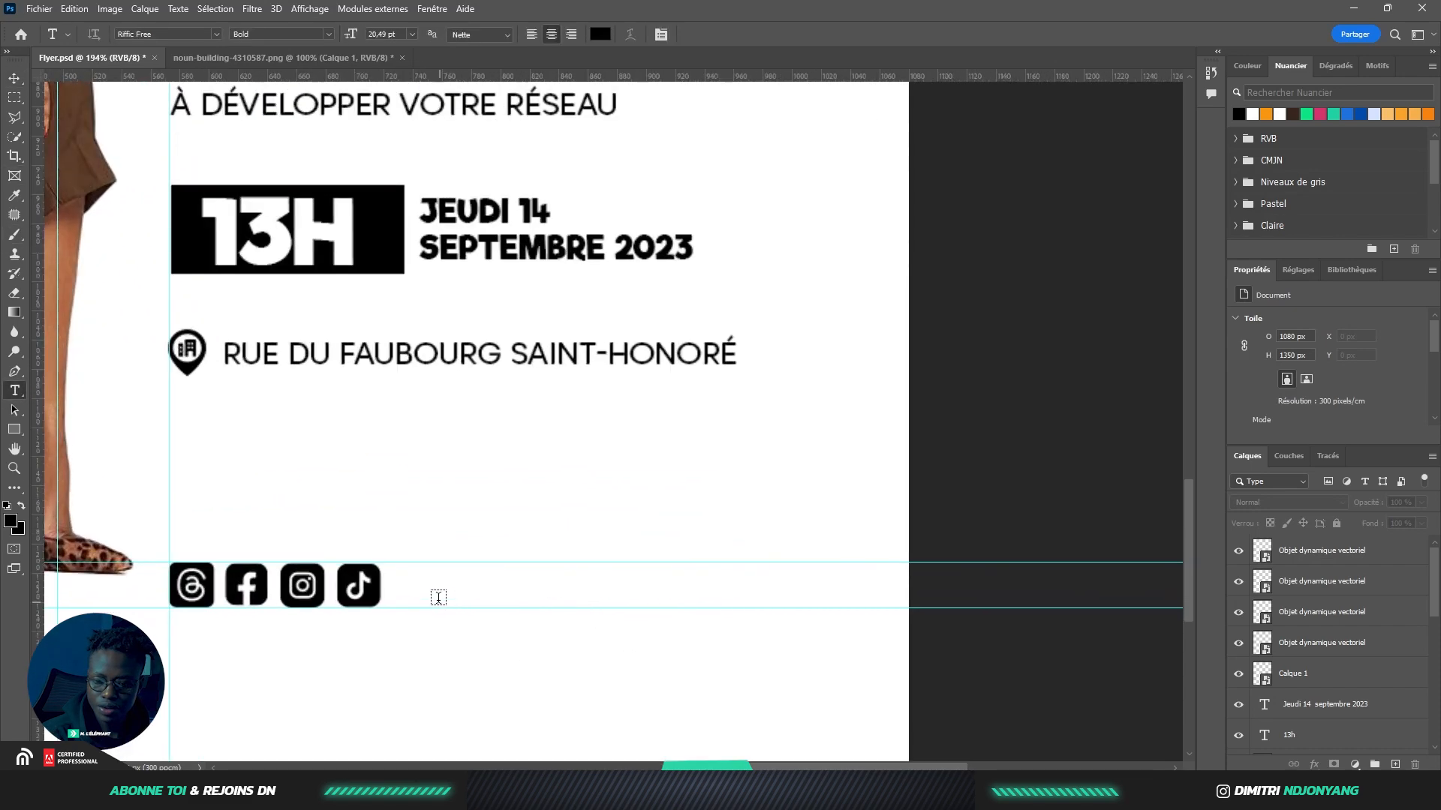
pyautogui.click(436, 596)
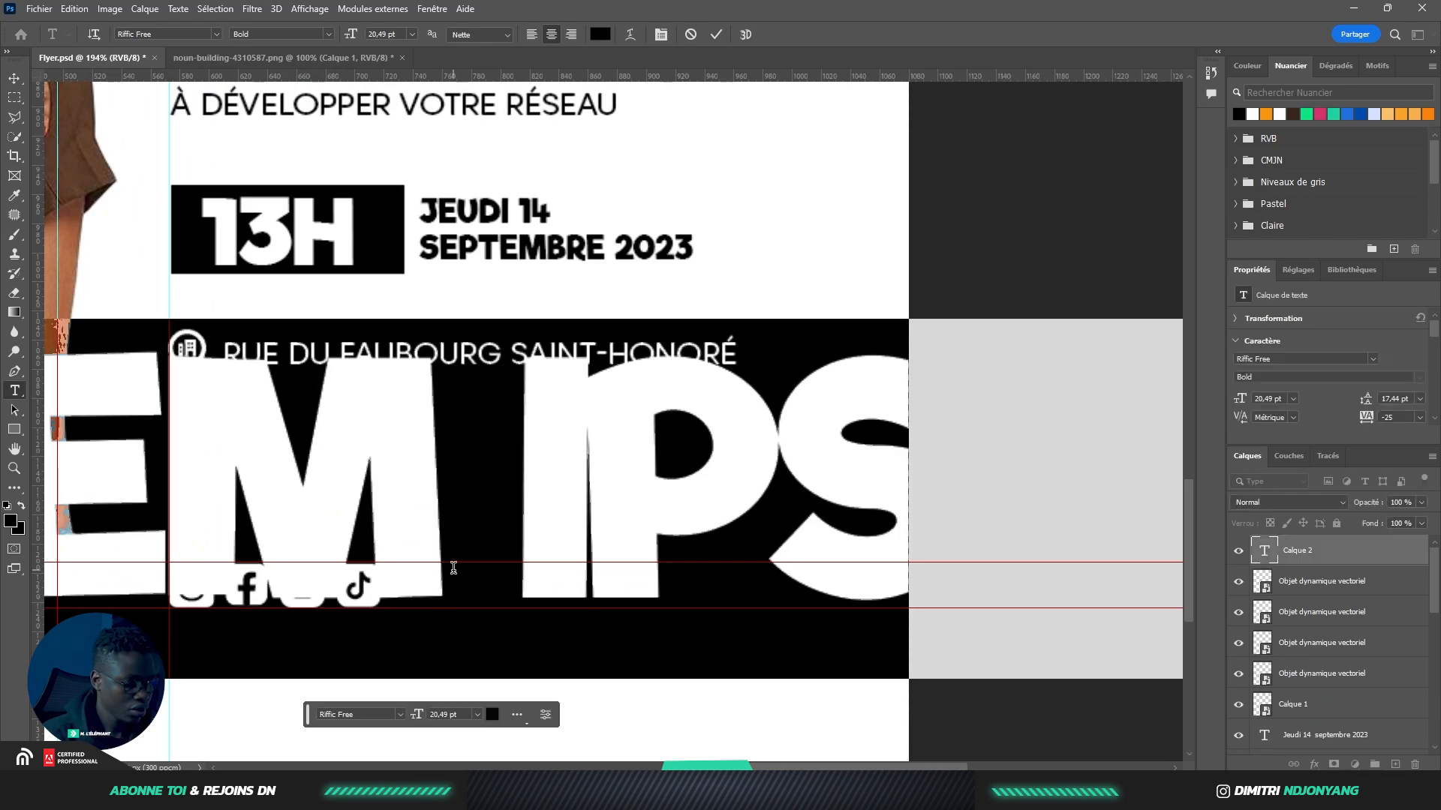
pyautogui.write('@')
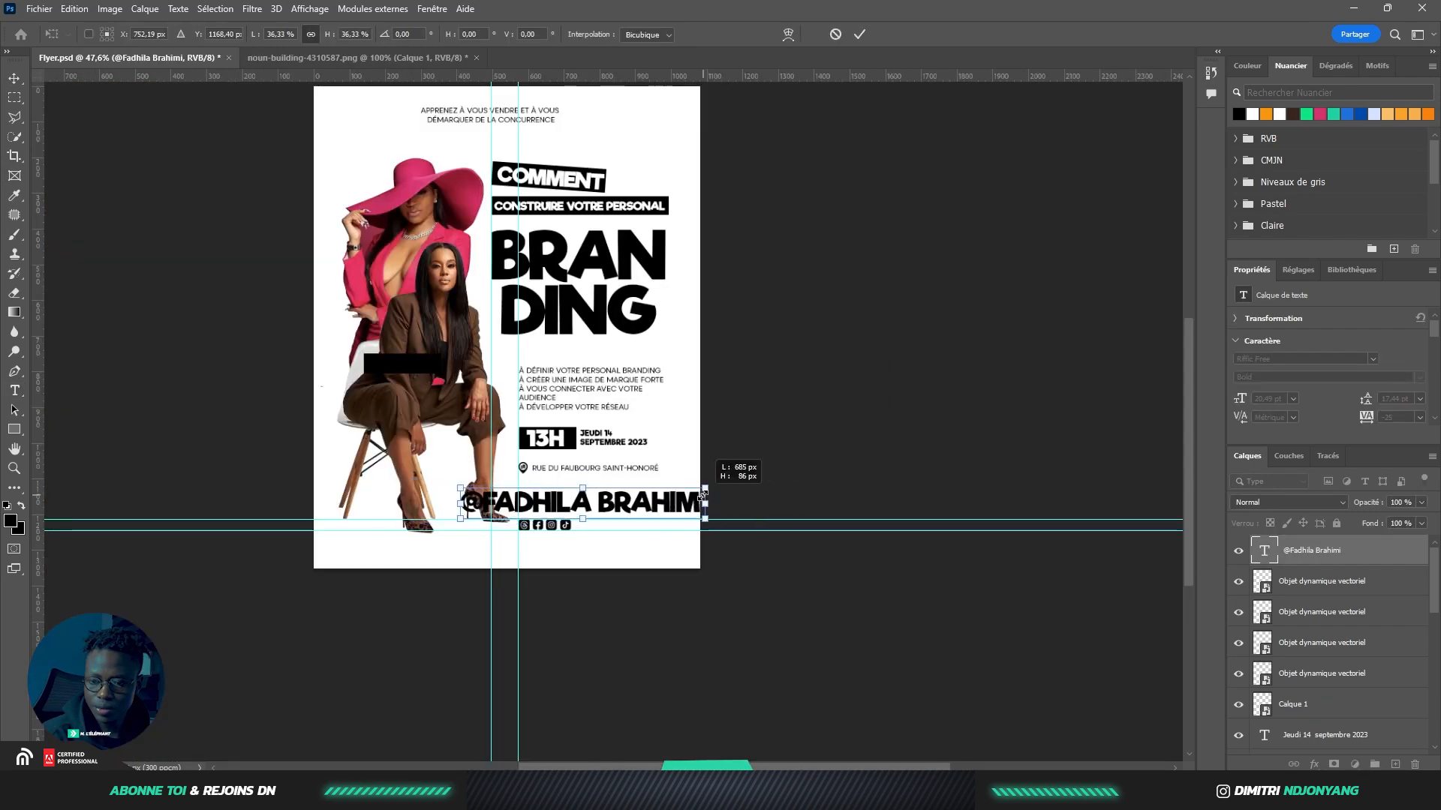
# Shrink the handle text to the icons' height and line it up after the TikTok icon
pyautogui.moveTo(714, 497); pyautogui.dragTo(622, 525)
pyautogui.scroll(6, 624, 525)
pyautogui.scroll(-2, 625, 611)
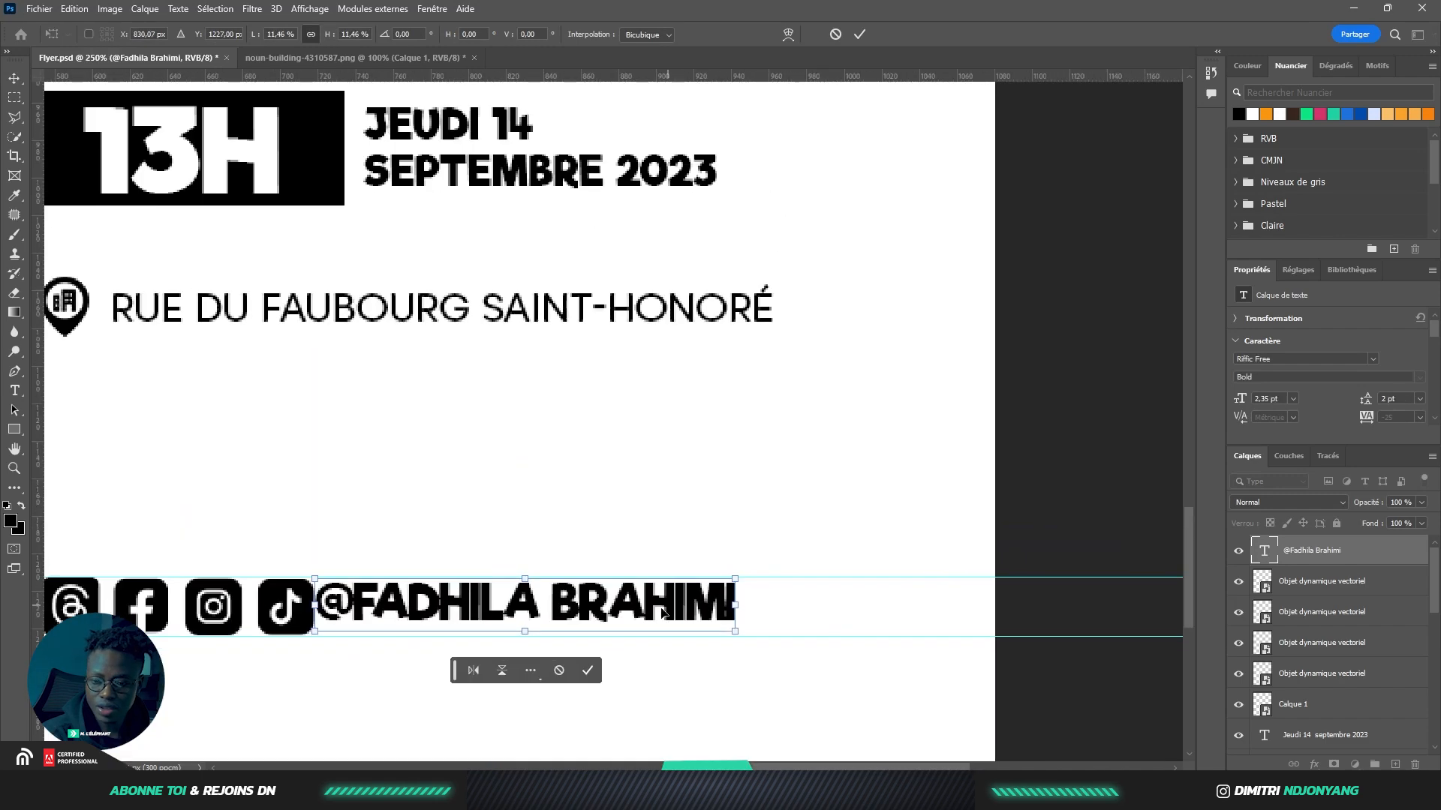
pyautogui.scroll(2, 624, 613)
pyautogui.moveTo(615, 607); pyautogui.dragTo(627, 612)
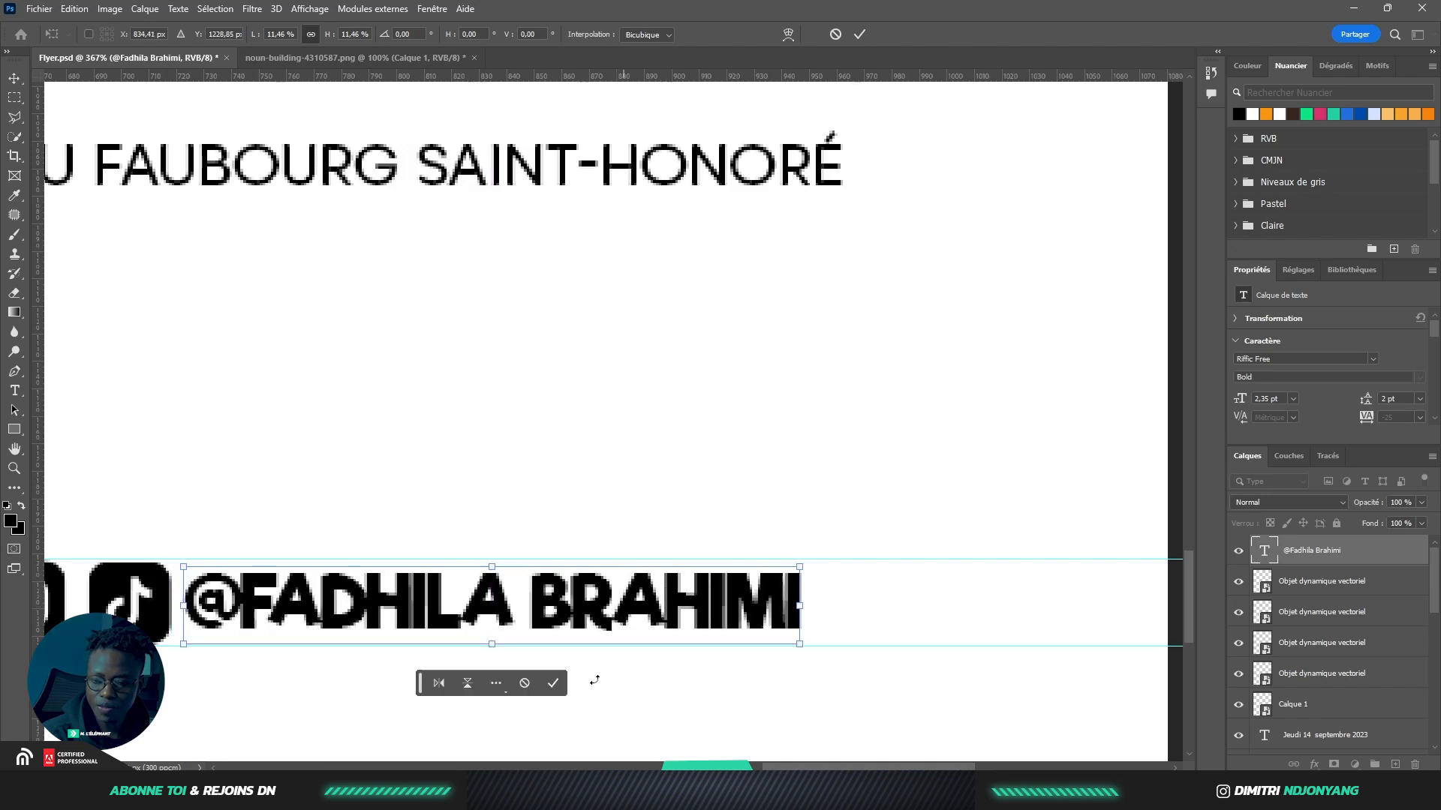
pyautogui.click(556, 686)
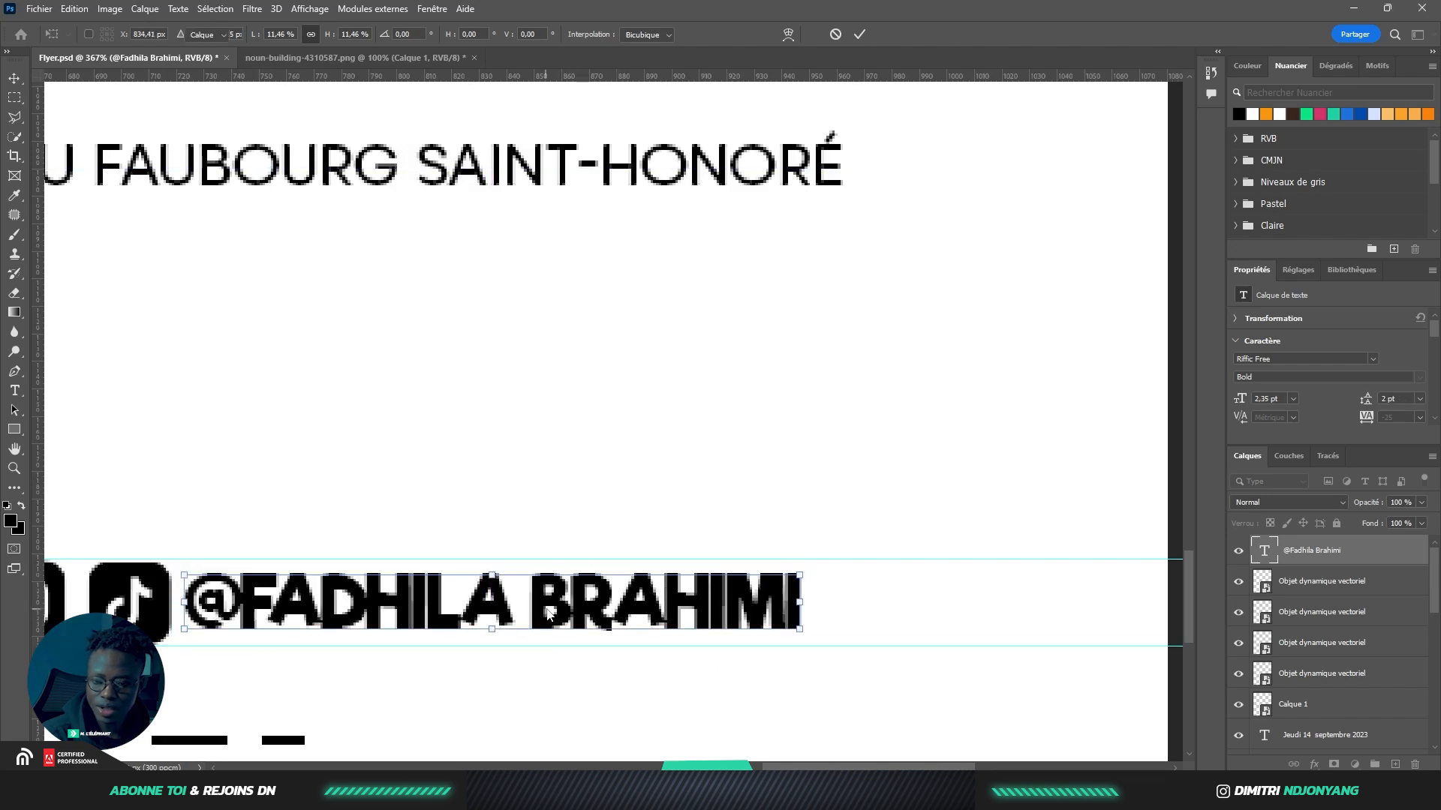
pyautogui.click(759, 673)
pyautogui.scroll(-5, 809, 650)
pyautogui.scroll(-4, 809, 649)
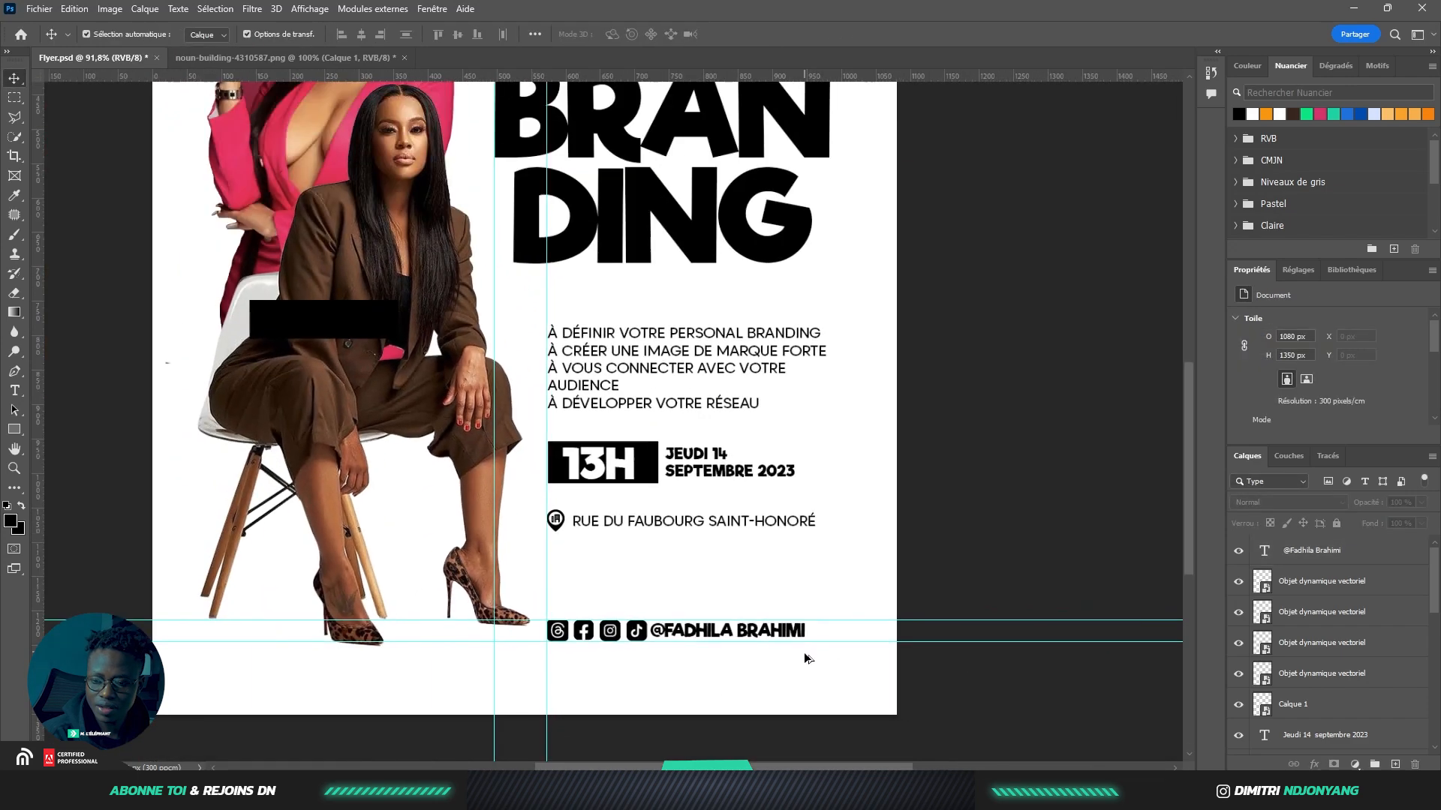
pyautogui.scroll(2, 768, 541)
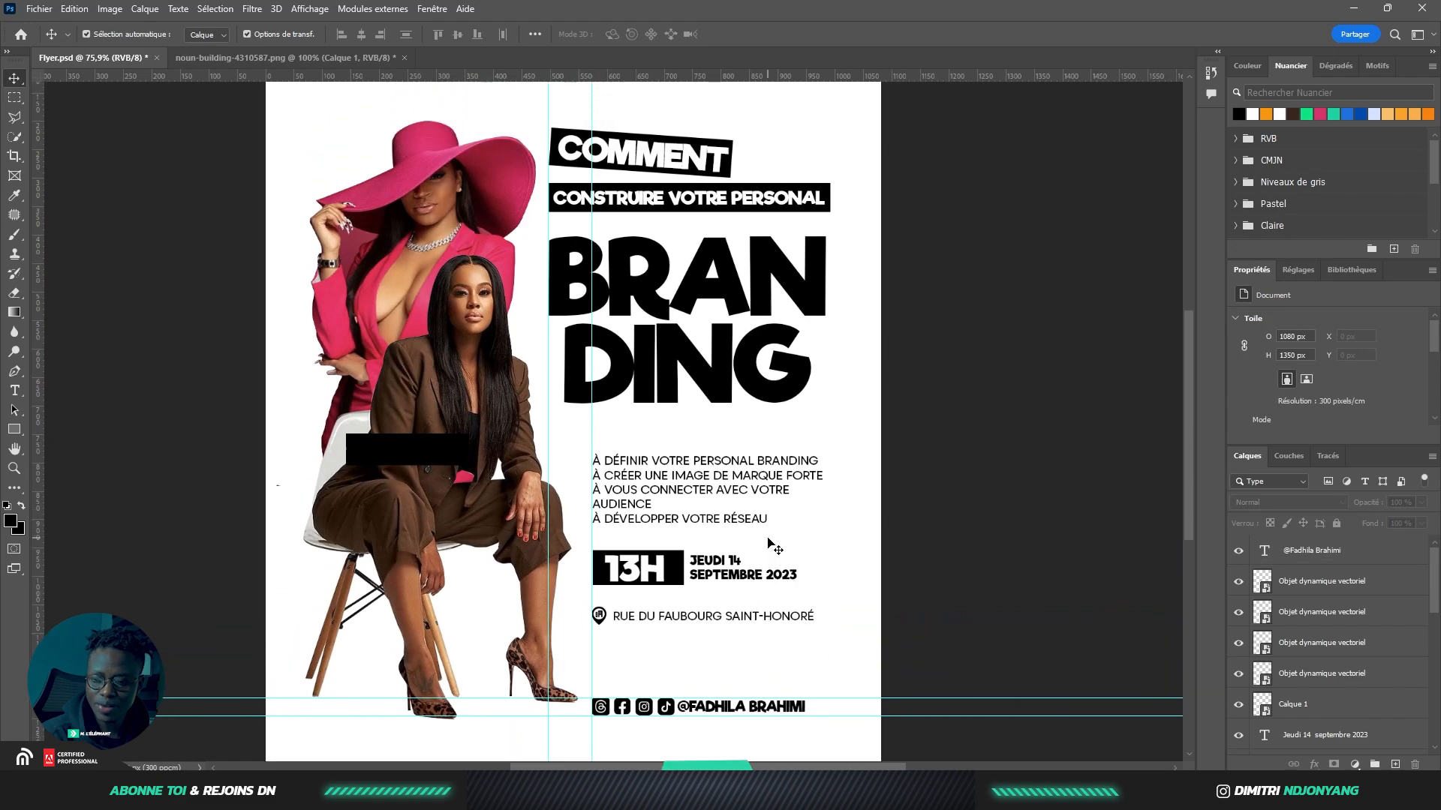
pyautogui.scroll(-1, 763, 540)
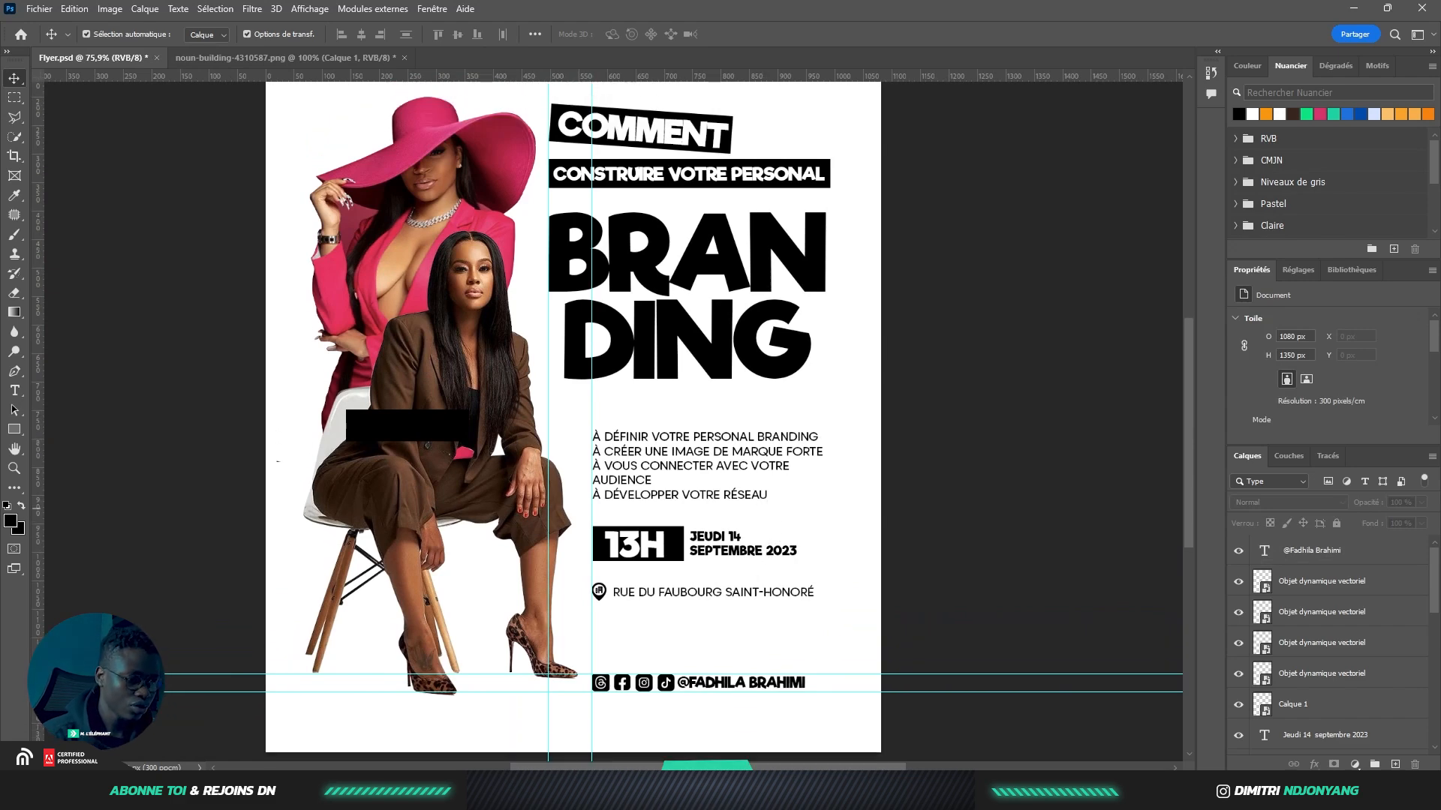
pyautogui.scroll(3, 131, 413)
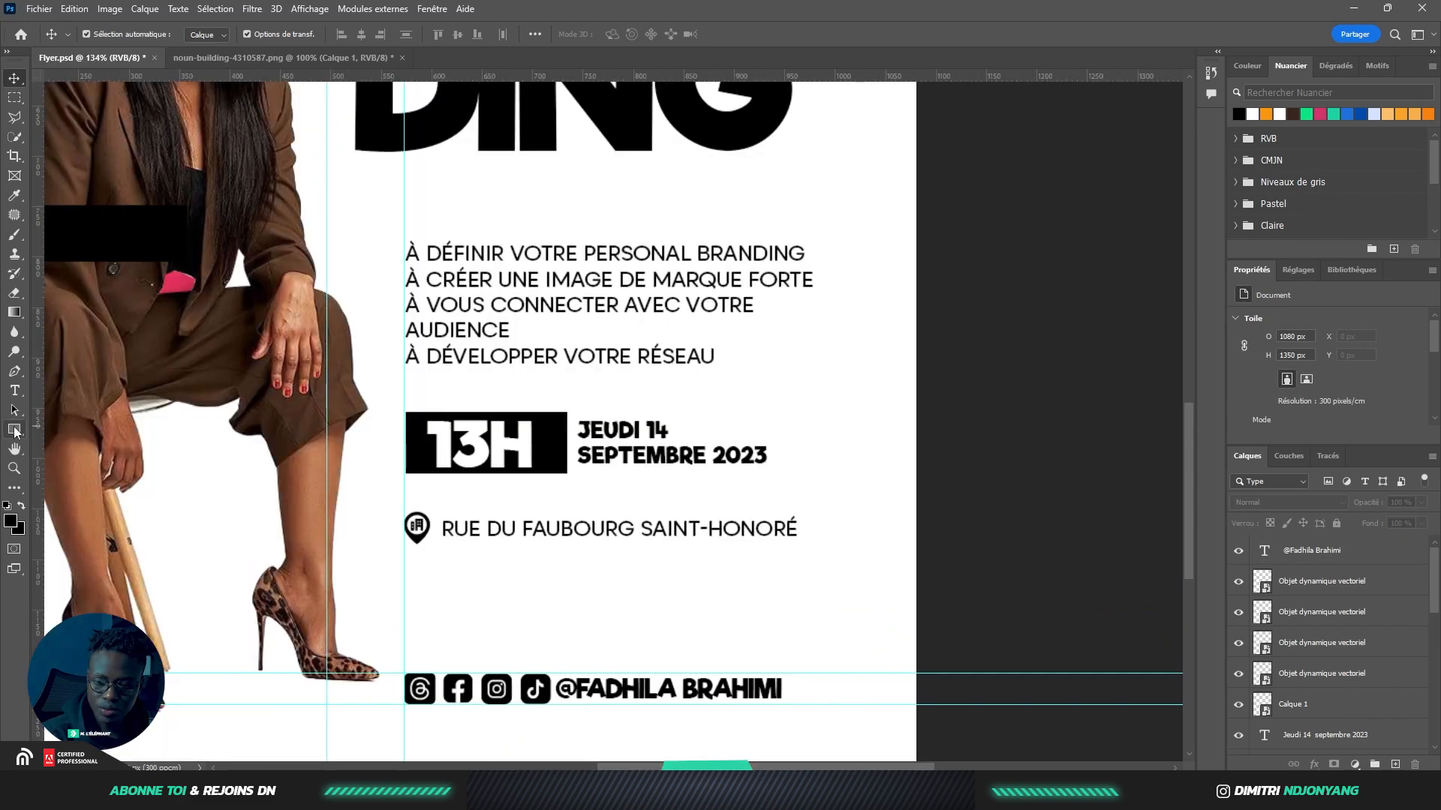
# Draw a black rectangle below the address and paste INSCRIVEZ-VOUS as a new text layer
pyautogui.click(15, 430)
pyautogui.moveTo(458, 567); pyautogui.dragTo(739, 648)
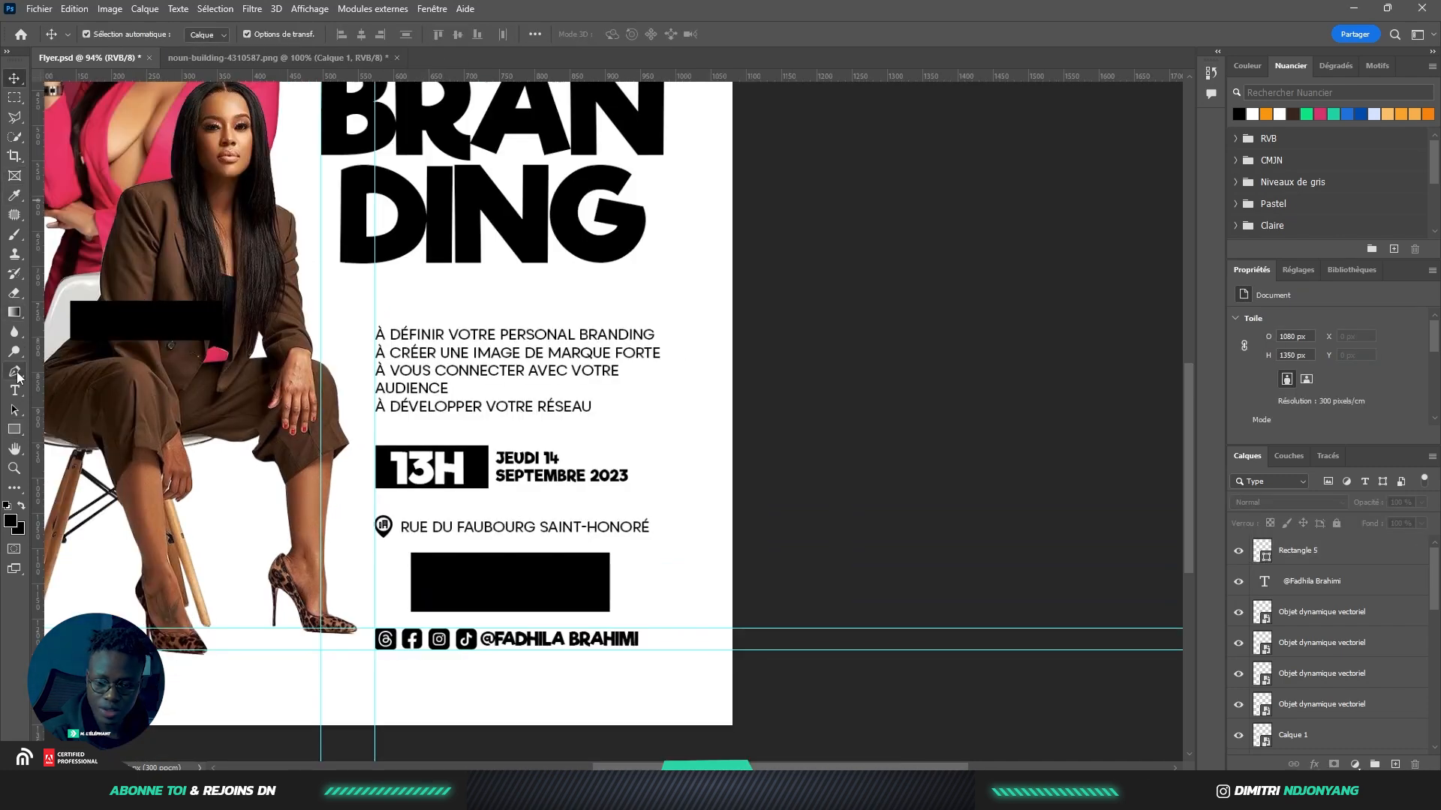
pyautogui.click(16, 391)
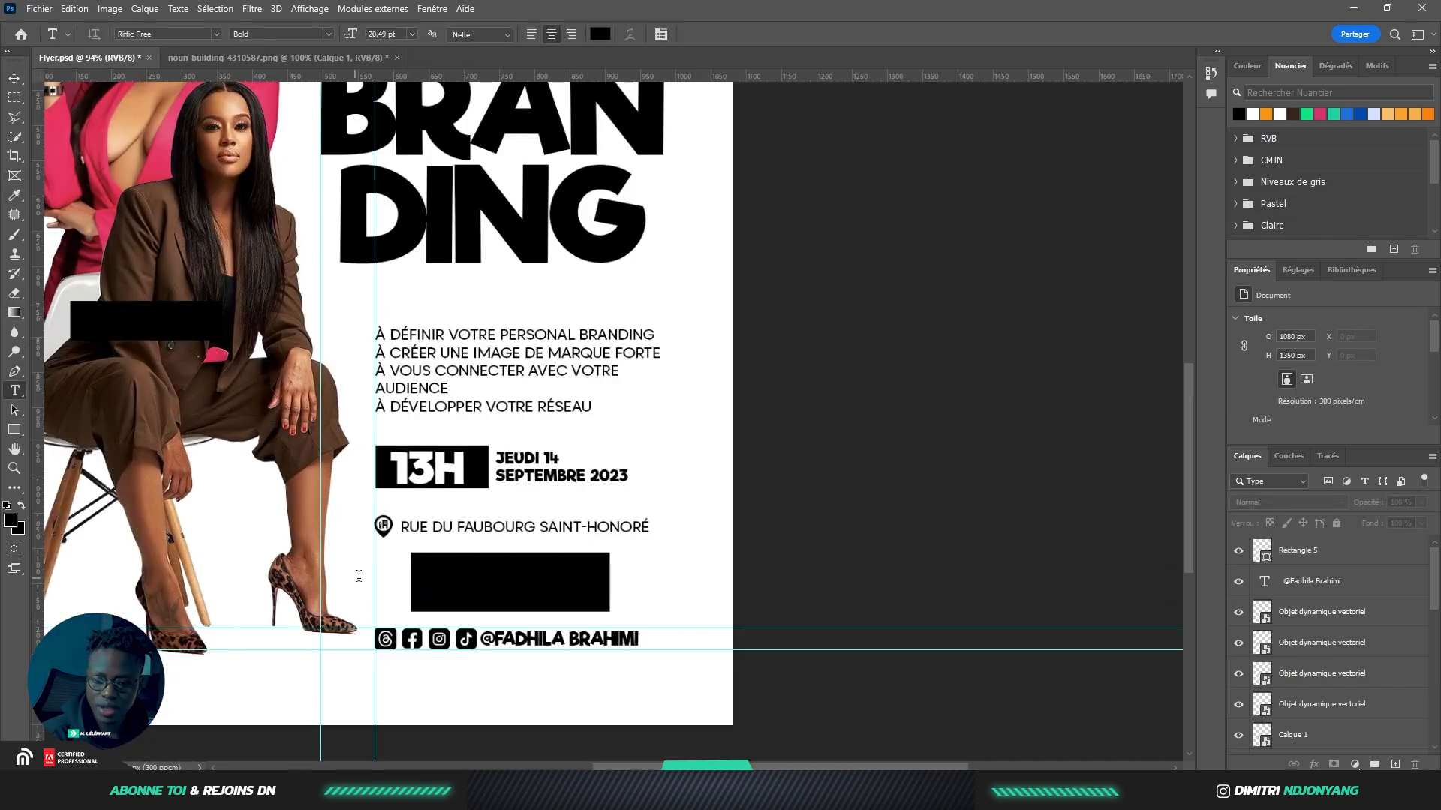
pyautogui.click(357, 577)
pyautogui.write('INSCRIVEZ-VOUS')
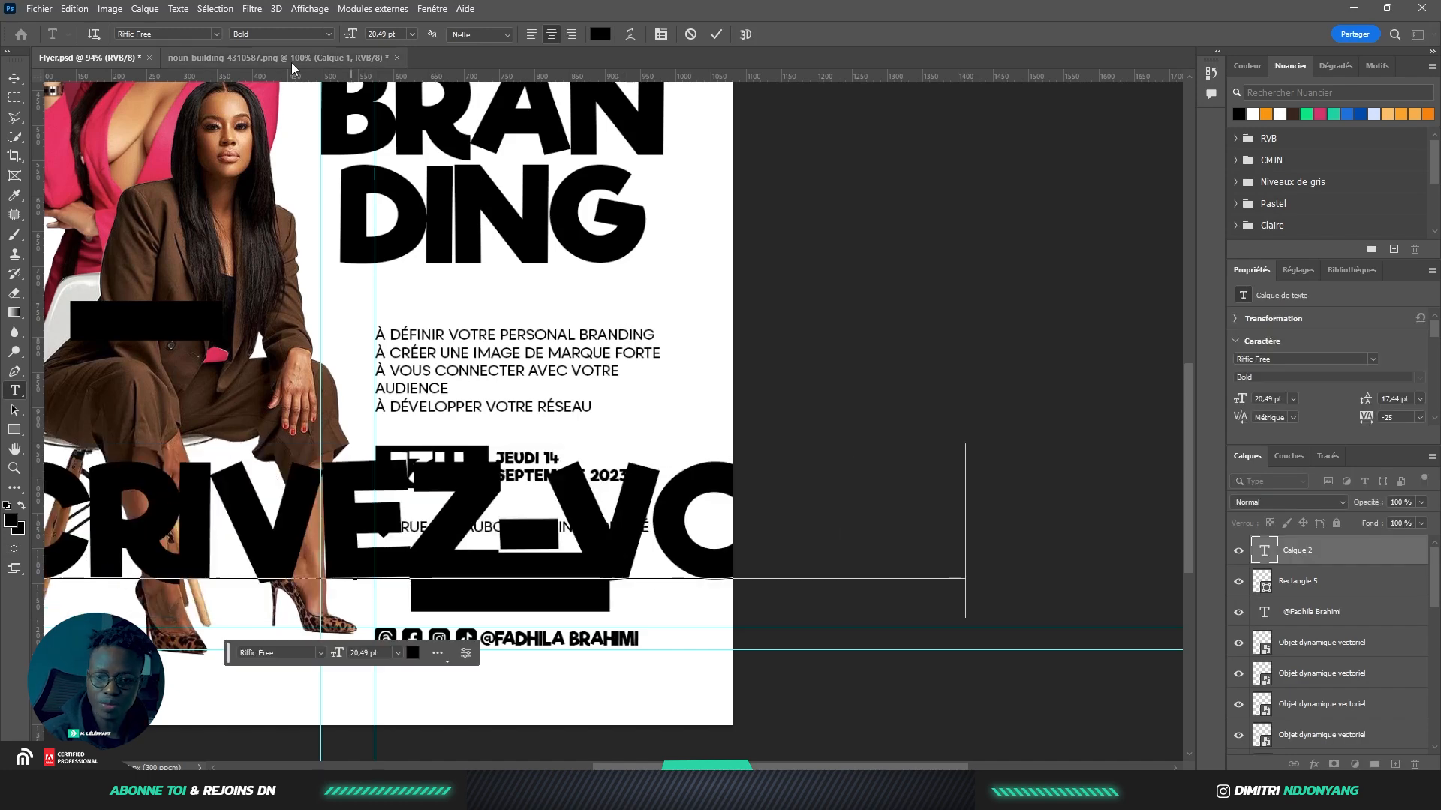
pyautogui.click(14, 78)
# Shrink INSCRIVEZ-VOUS to fit inside the black rectangle and position it within the button
pyautogui.scroll(-4, 742, 405)
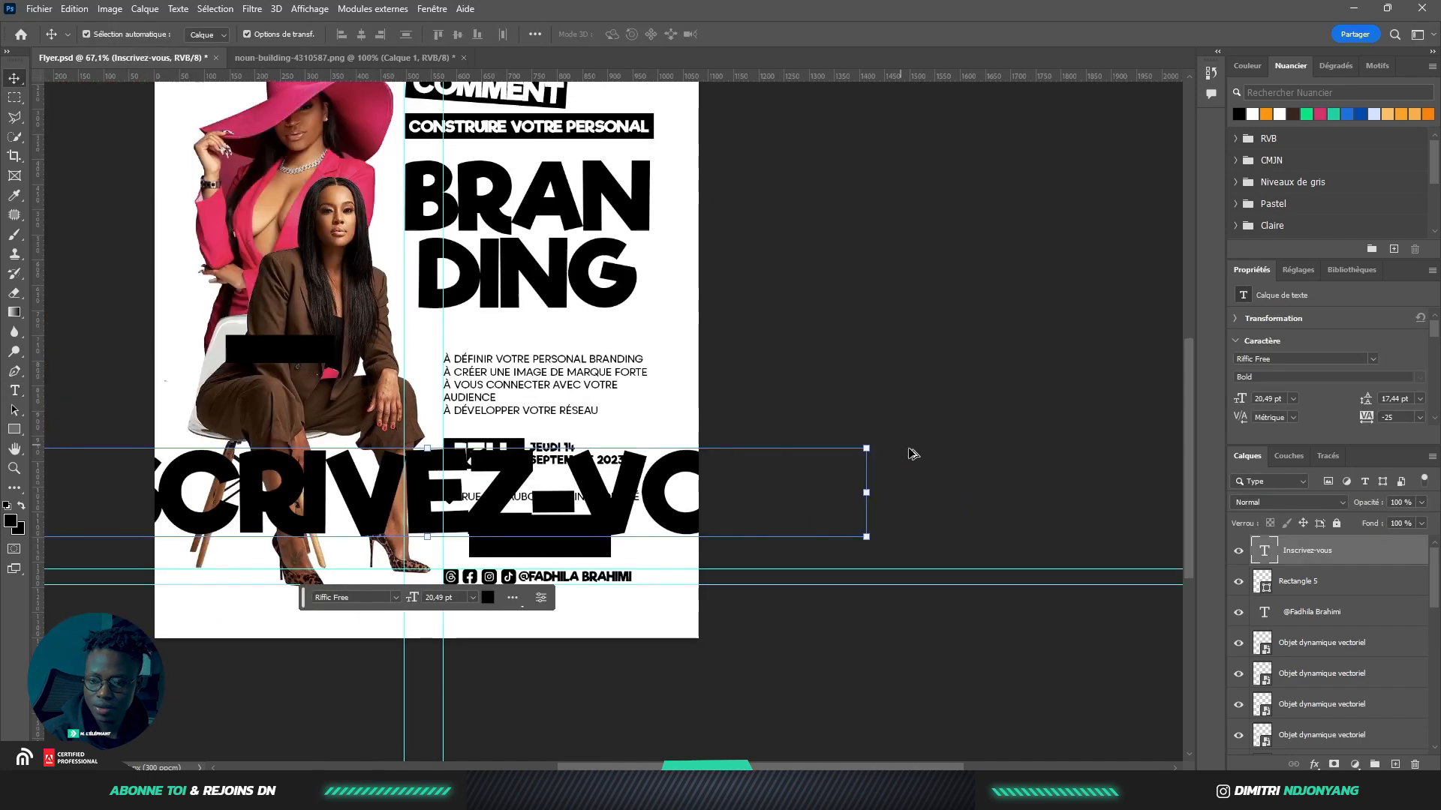
pyautogui.moveTo(845, 448); pyautogui.dragTo(601, 511)
pyautogui.scroll(4, 600, 511)
pyautogui.click(550, 581)
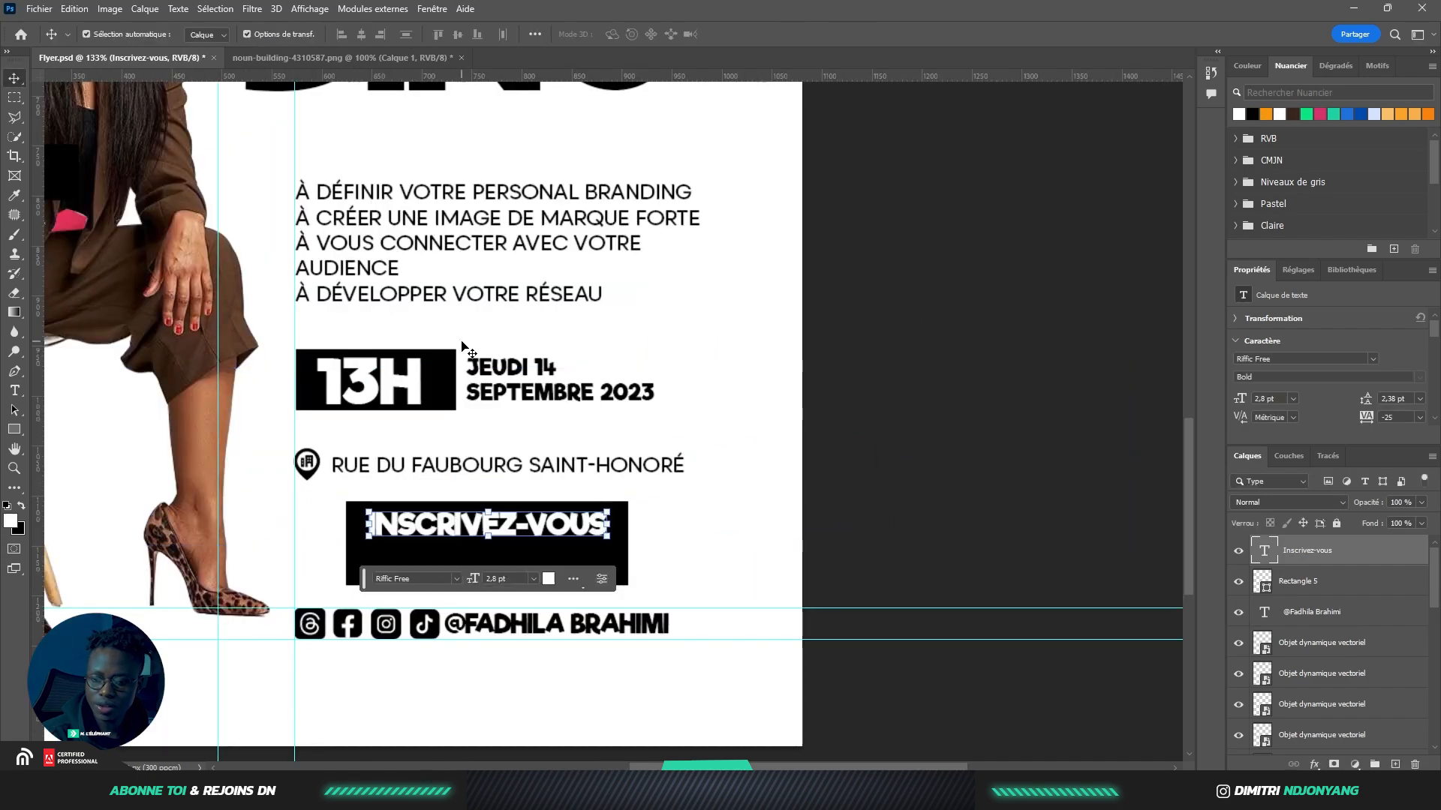
pyautogui.click(743, 542)
pyautogui.scroll(3, 448, 531)
pyautogui.moveTo(536, 527); pyautogui.dragTo(521, 526)
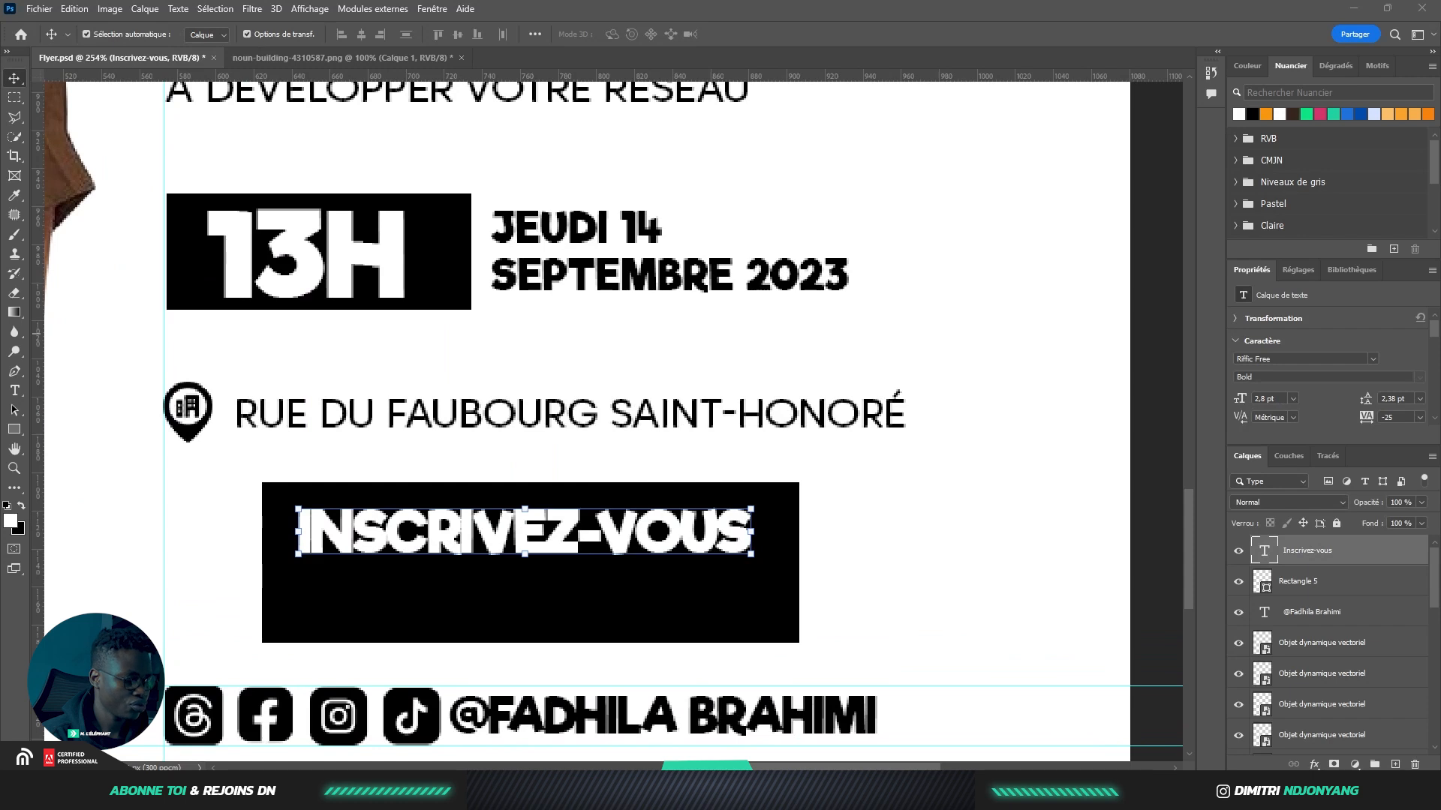
# Paste DÈS AUJOURD'HUI !, scale it to about half size, and remove the trailing exclamation mark
pyautogui.hotkey('ctrl', 'v')
pyautogui.moveTo(781, 563); pyautogui.dragTo(603, 601)
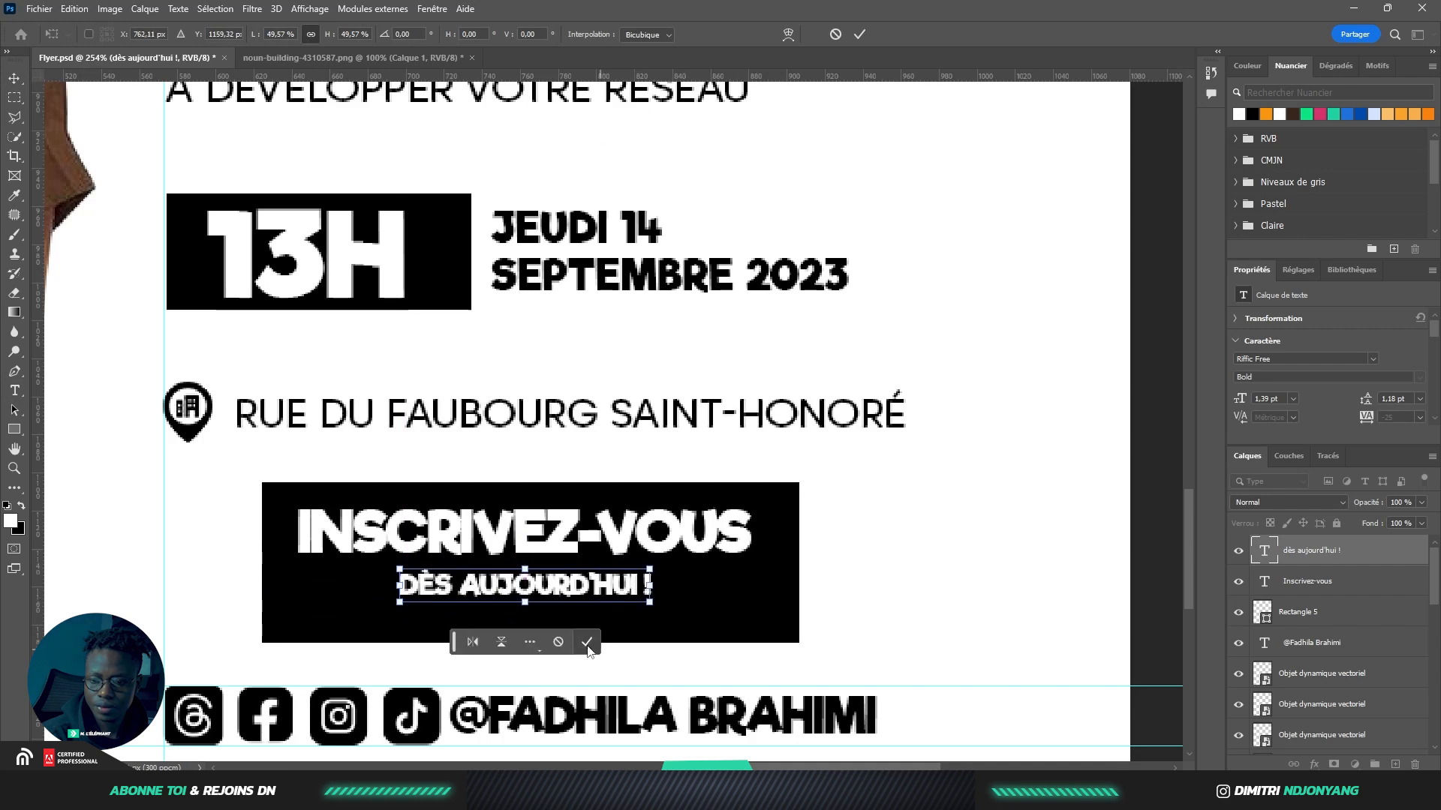
pyautogui.press('Return')
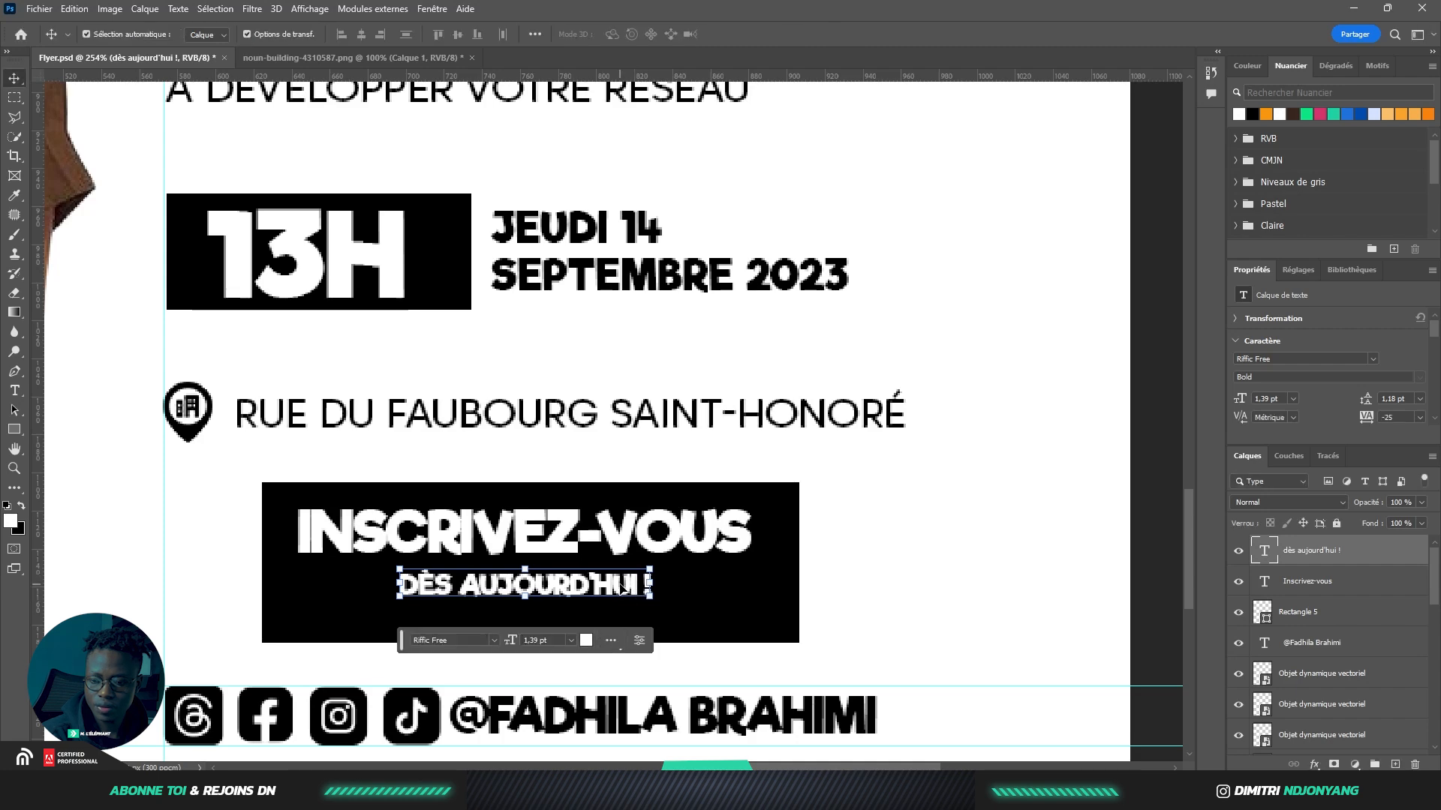
pyautogui.doubleClick(641, 591)
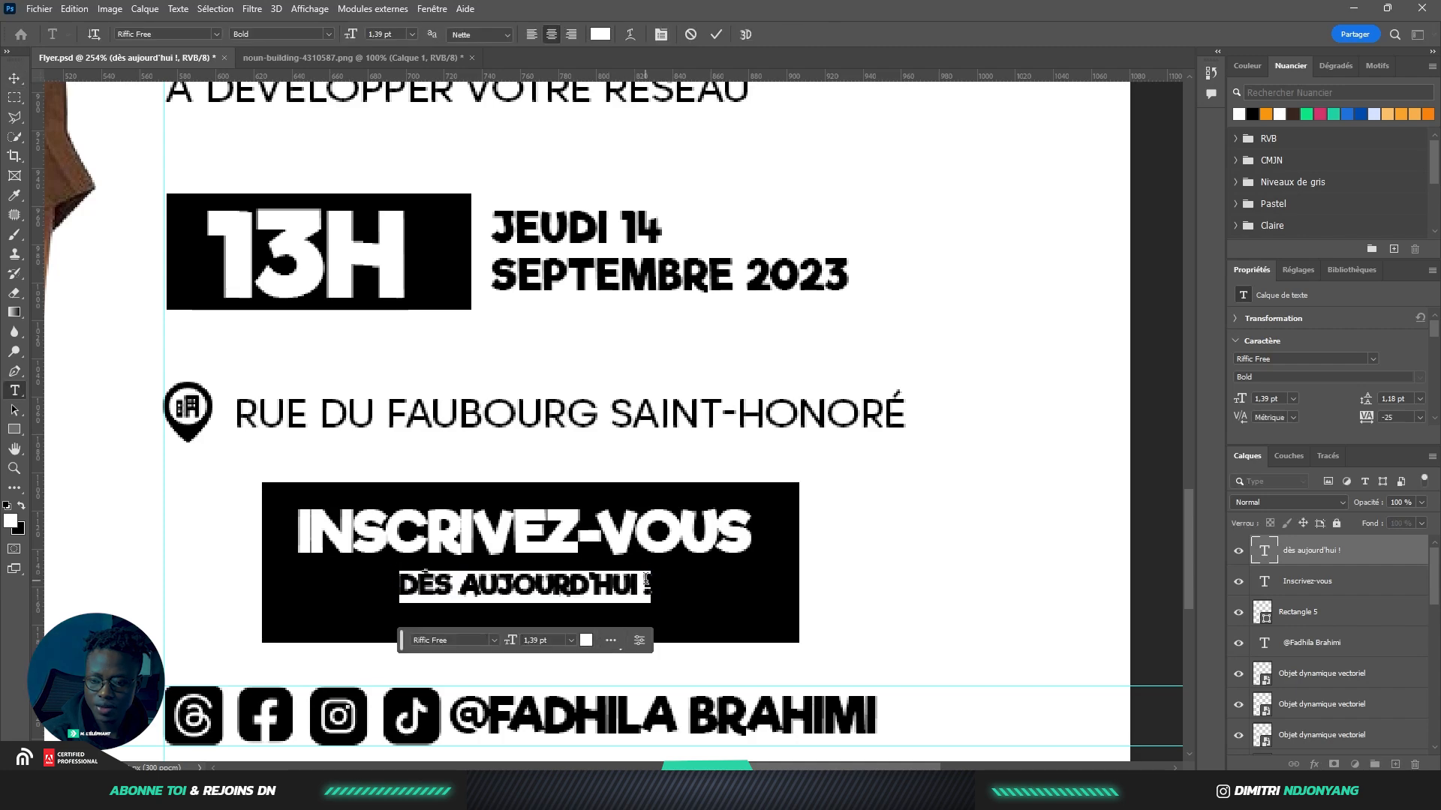
pyautogui.click(643, 589)
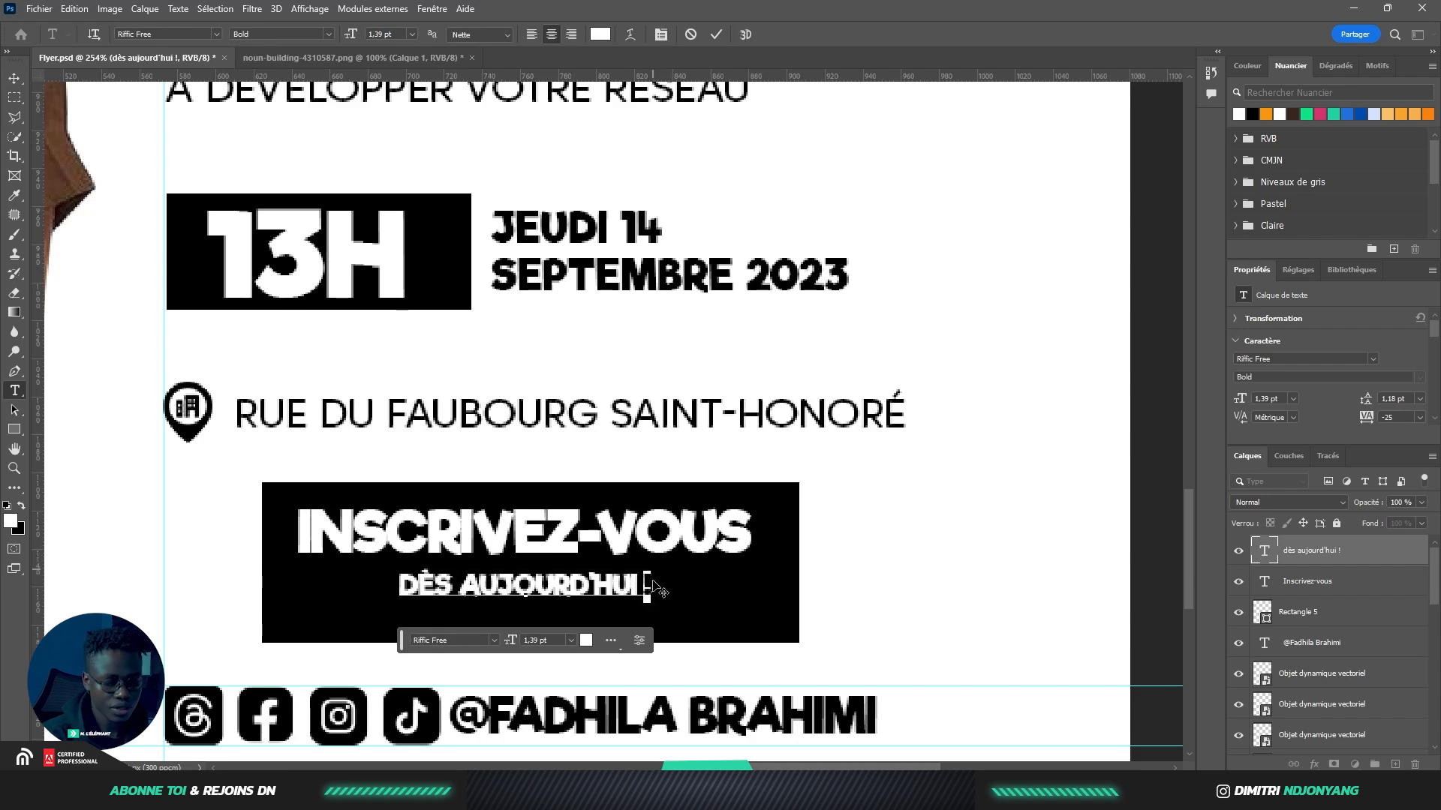
pyautogui.press('BackSpace')
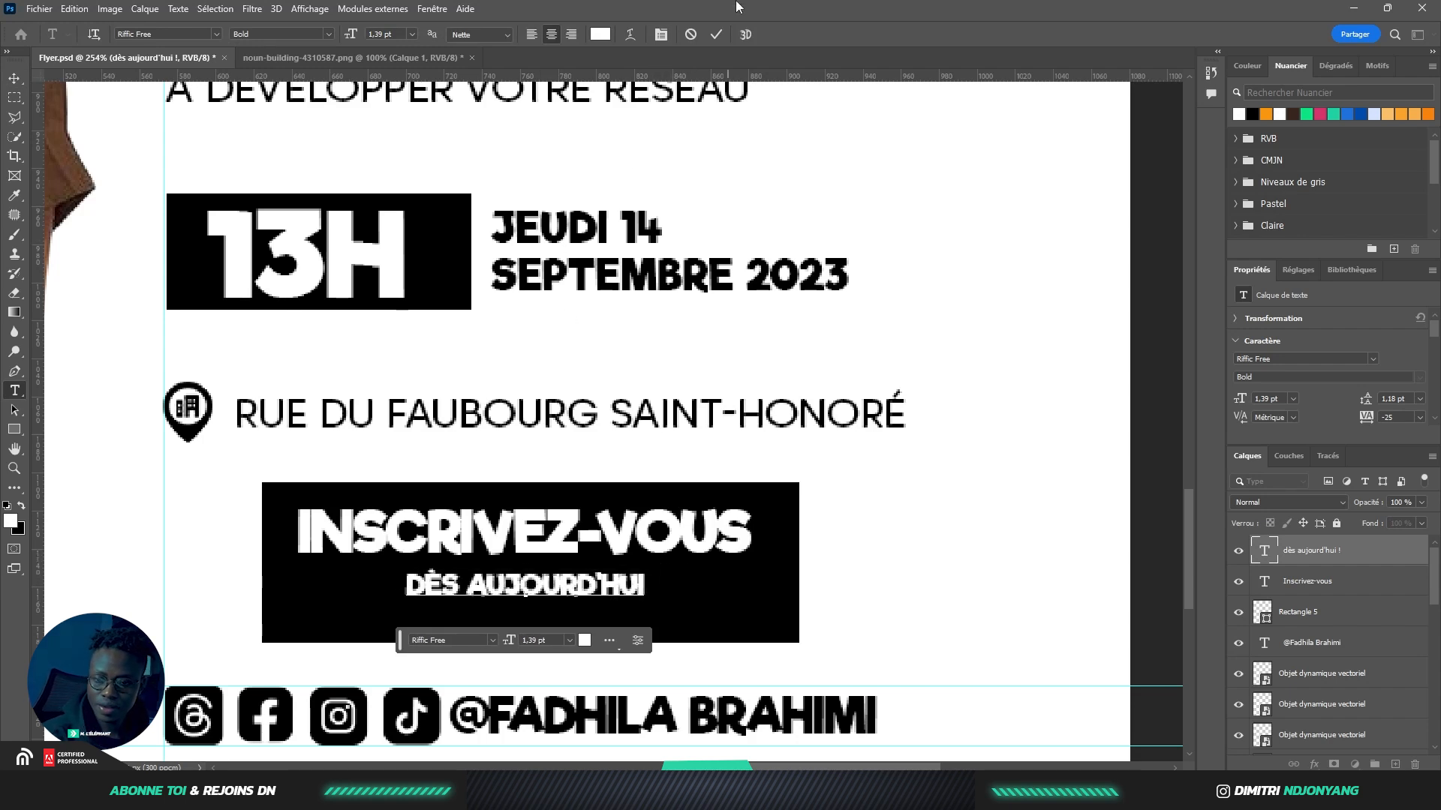
pyautogui.click(711, 34)
# Move both button text lines together slightly down-left inside the black button
pyautogui.press('v')
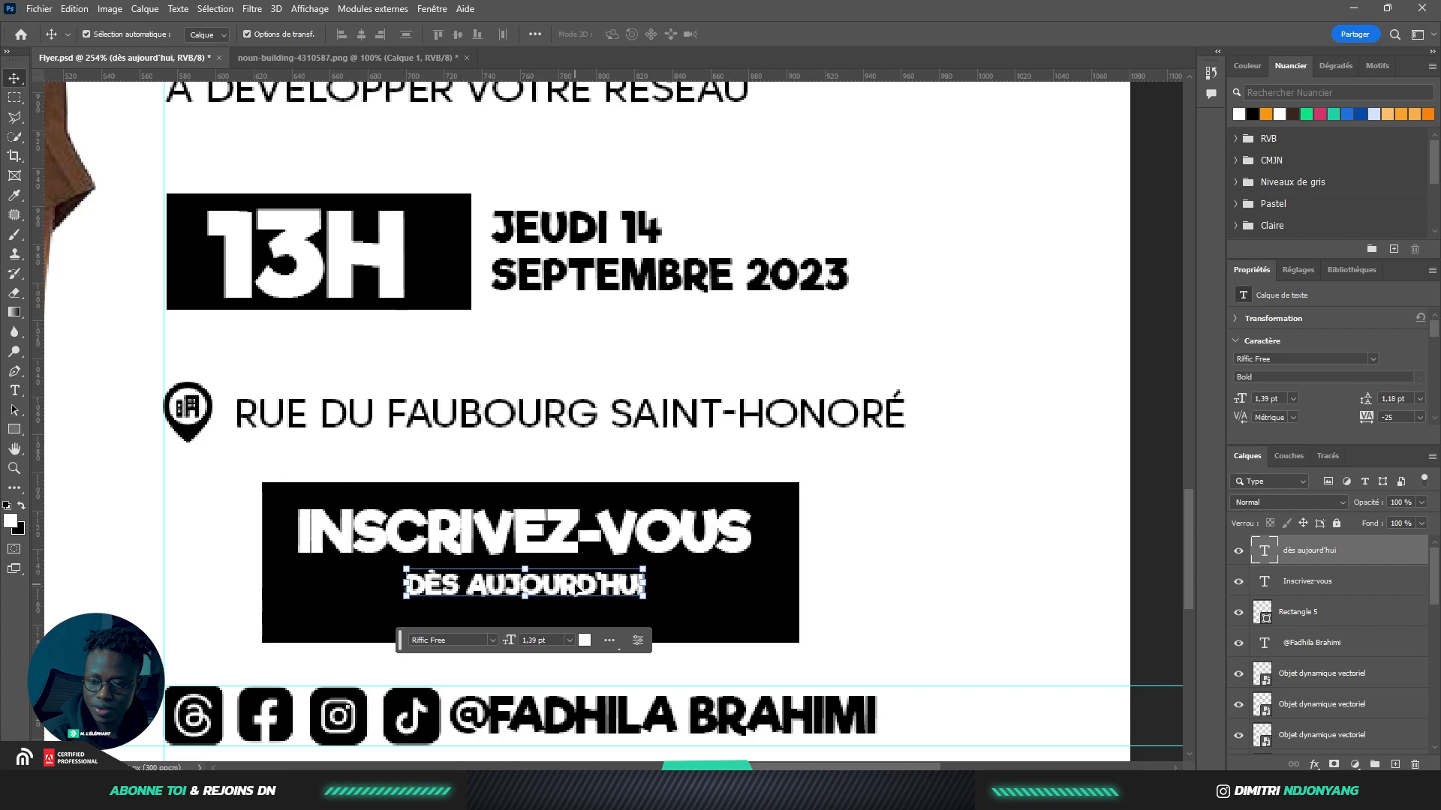
pyautogui.keyDown('shift'); pyautogui.click(582, 543); pyautogui.keyUp('shift')
pyautogui.moveTo(582, 543); pyautogui.dragTo(564, 545)
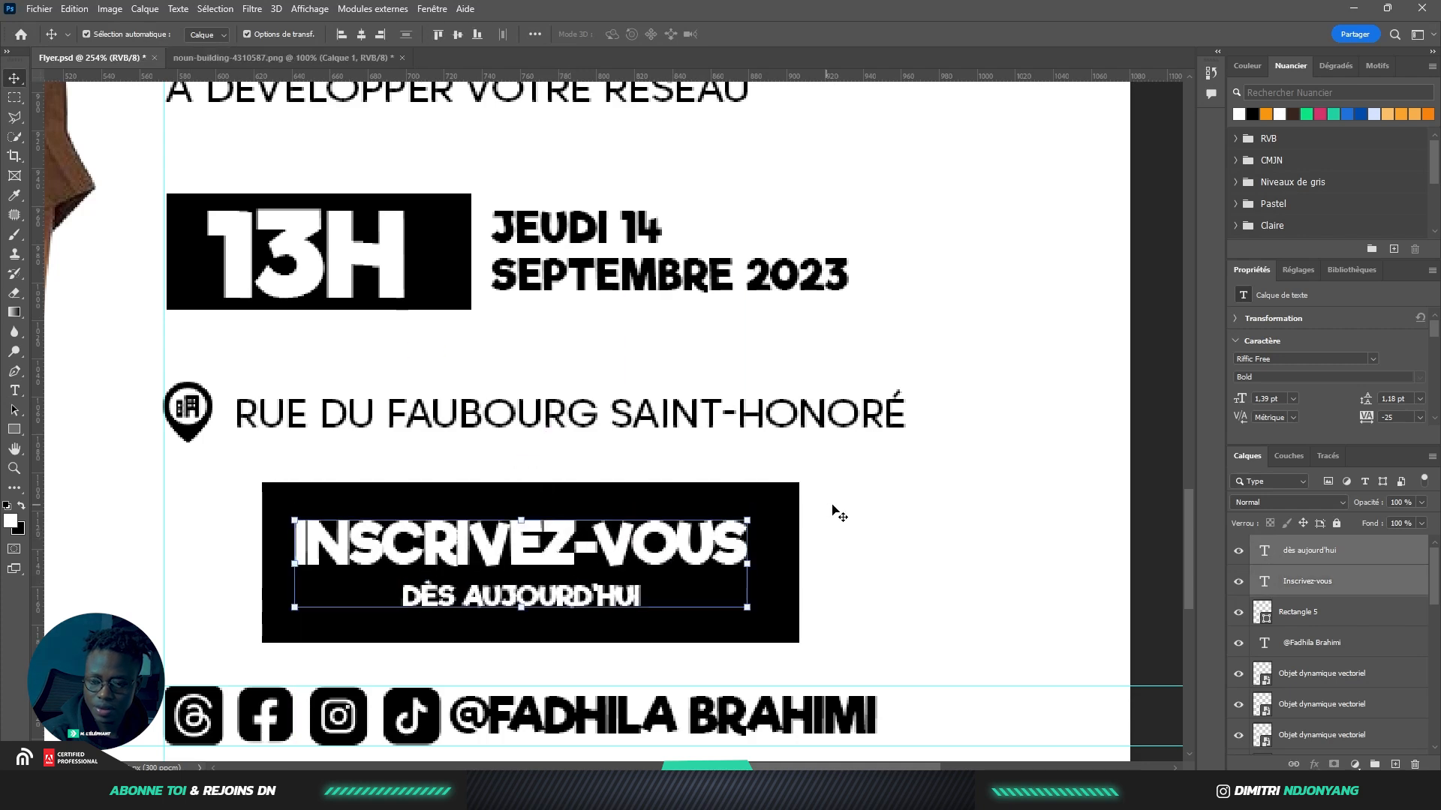
pyautogui.click(853, 497)
pyautogui.click(558, 546)
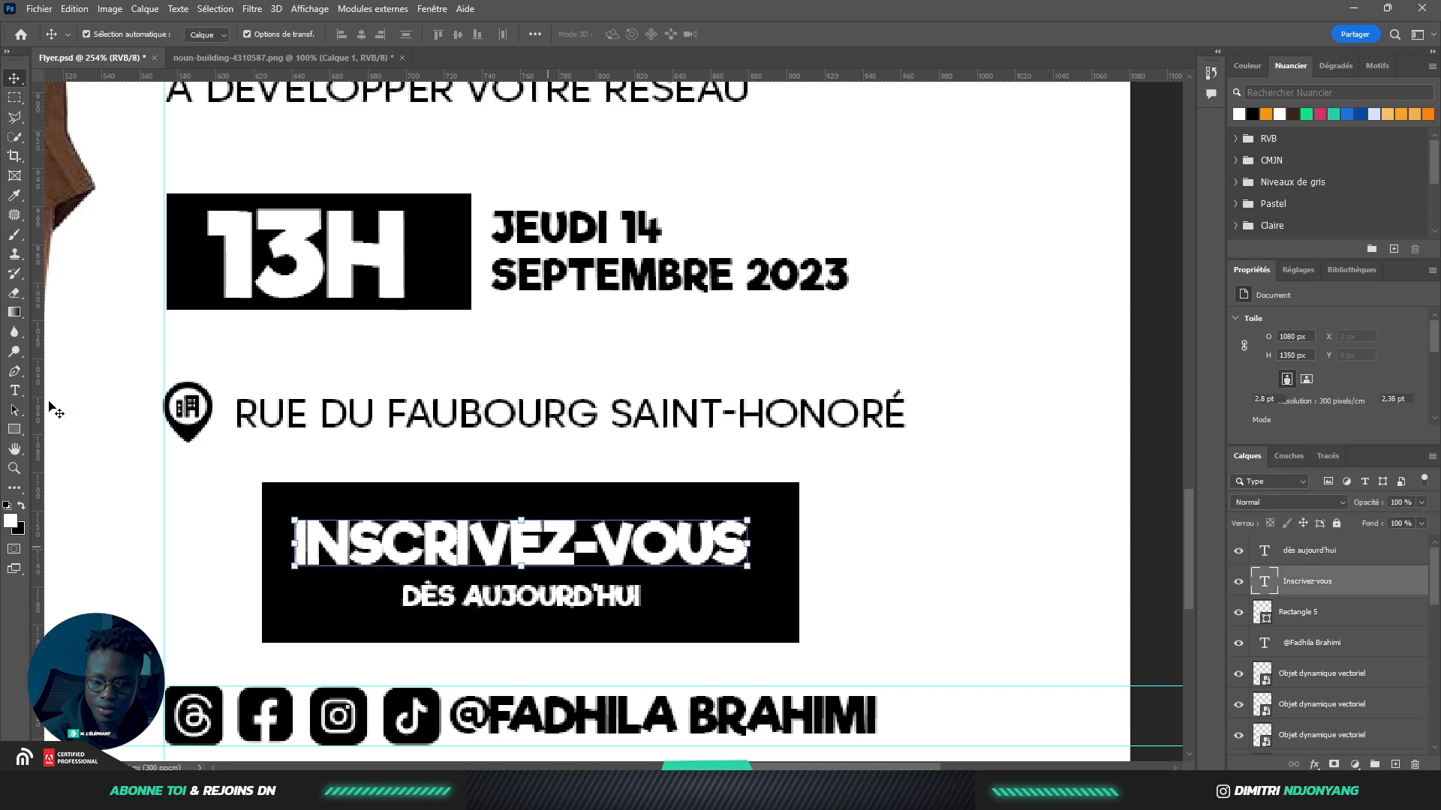
pyautogui.click(15, 391)
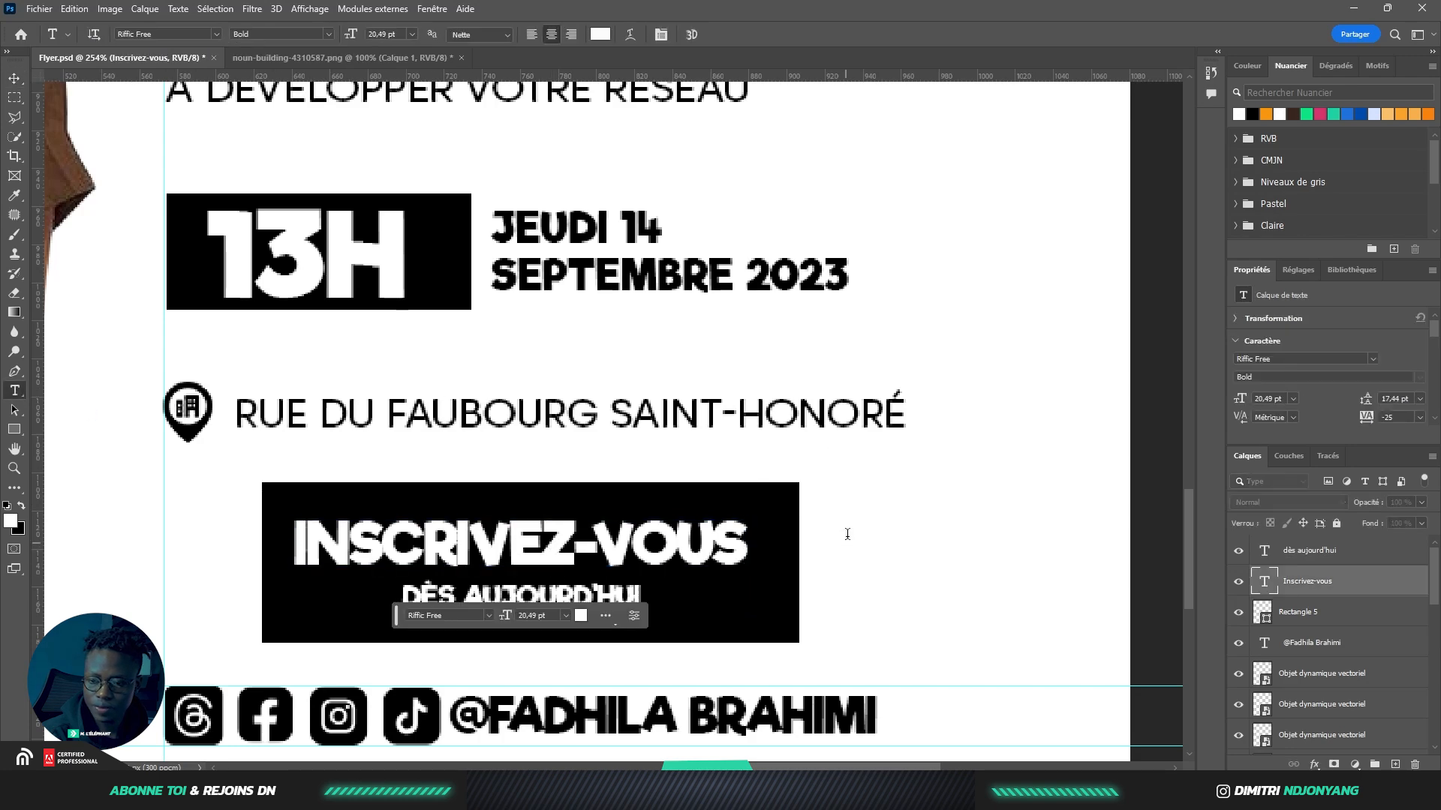
# Add a '!' text layer at the button's right end, tilted about 18° and shrunk to roughly 40%
pyautogui.click(845, 540)
pyautogui.write('!')
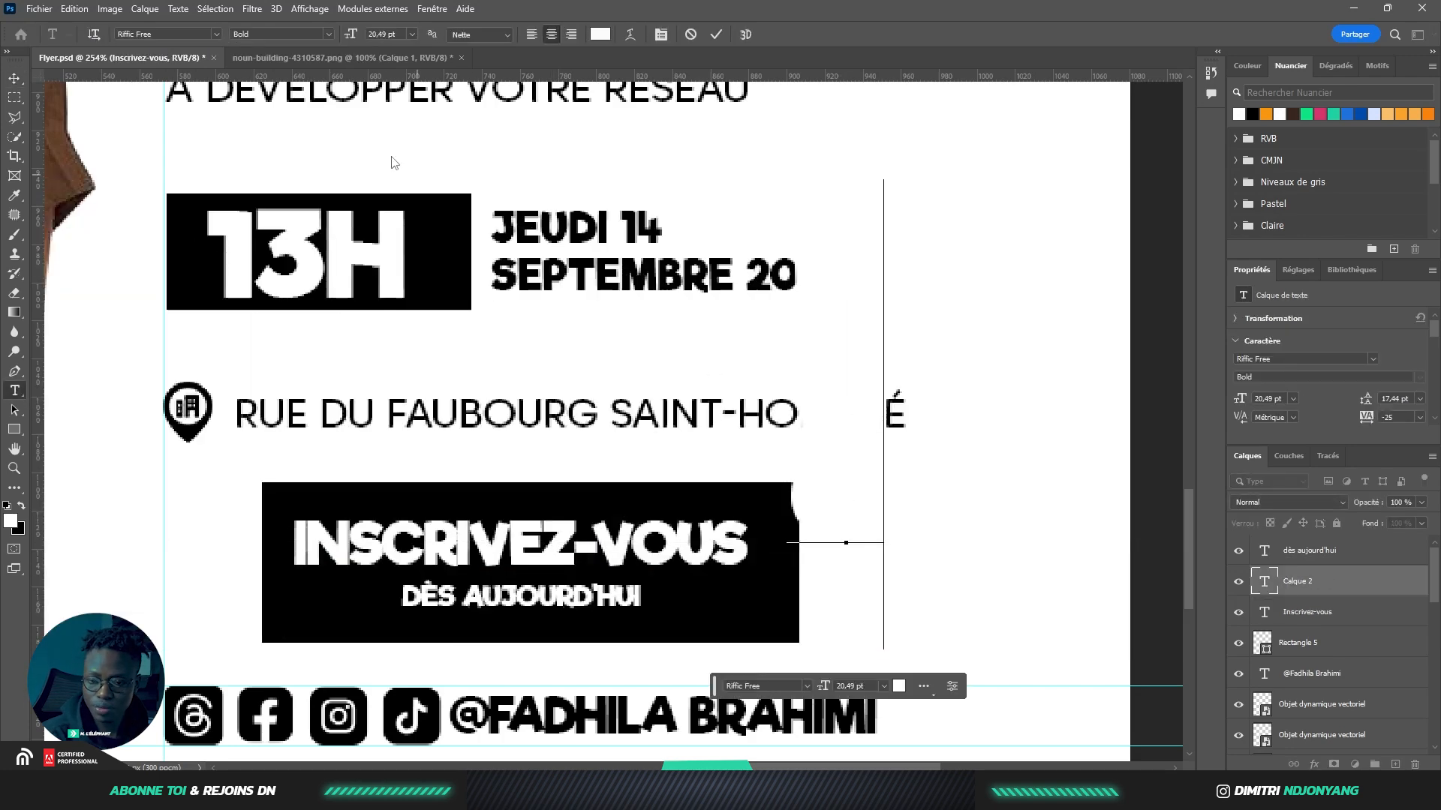
pyautogui.click(15, 78)
pyautogui.moveTo(878, 274); pyautogui.dragTo(785, 389)
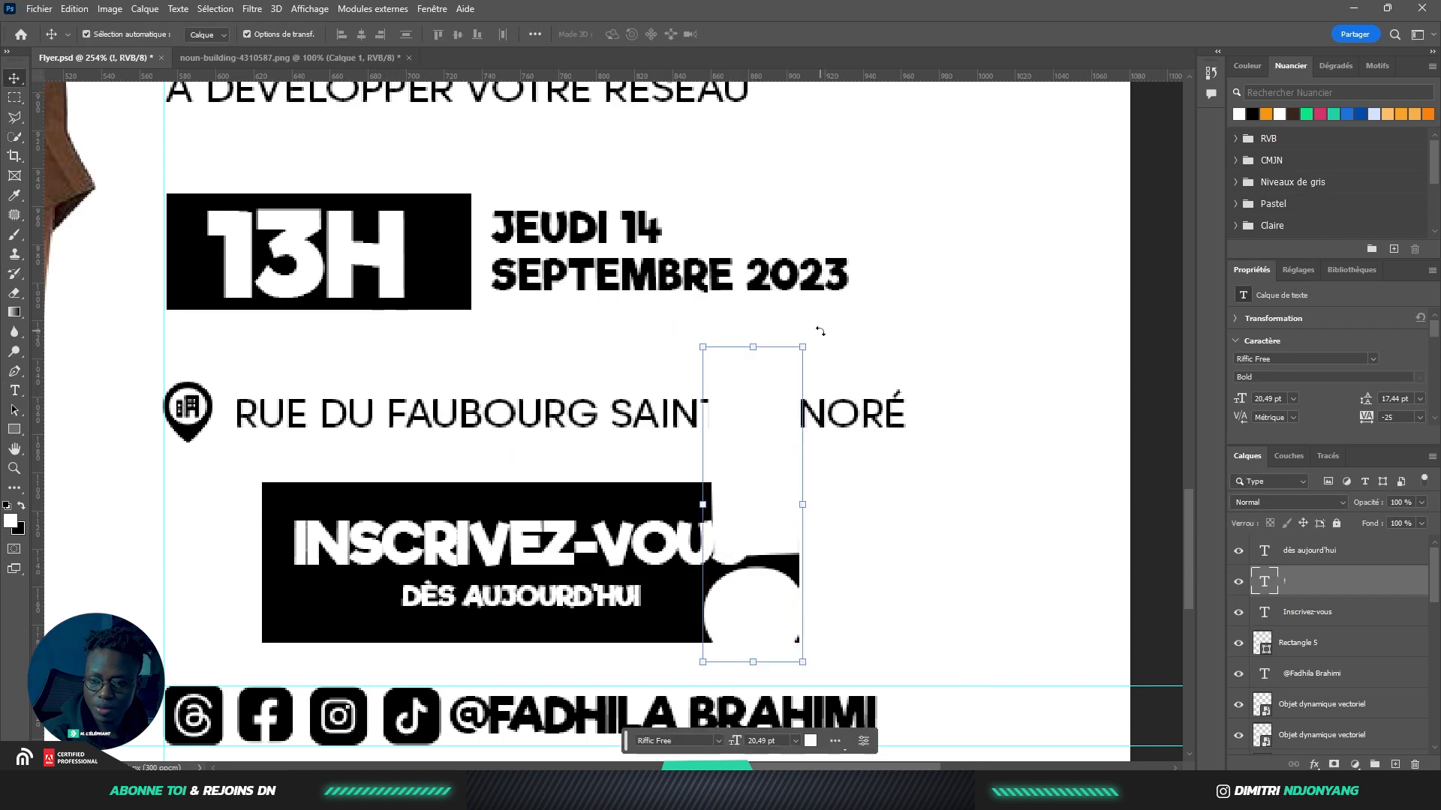
pyautogui.moveTo(823, 340); pyautogui.dragTo(725, 570)
pyautogui.moveTo(706, 606); pyautogui.dragTo(787, 549)
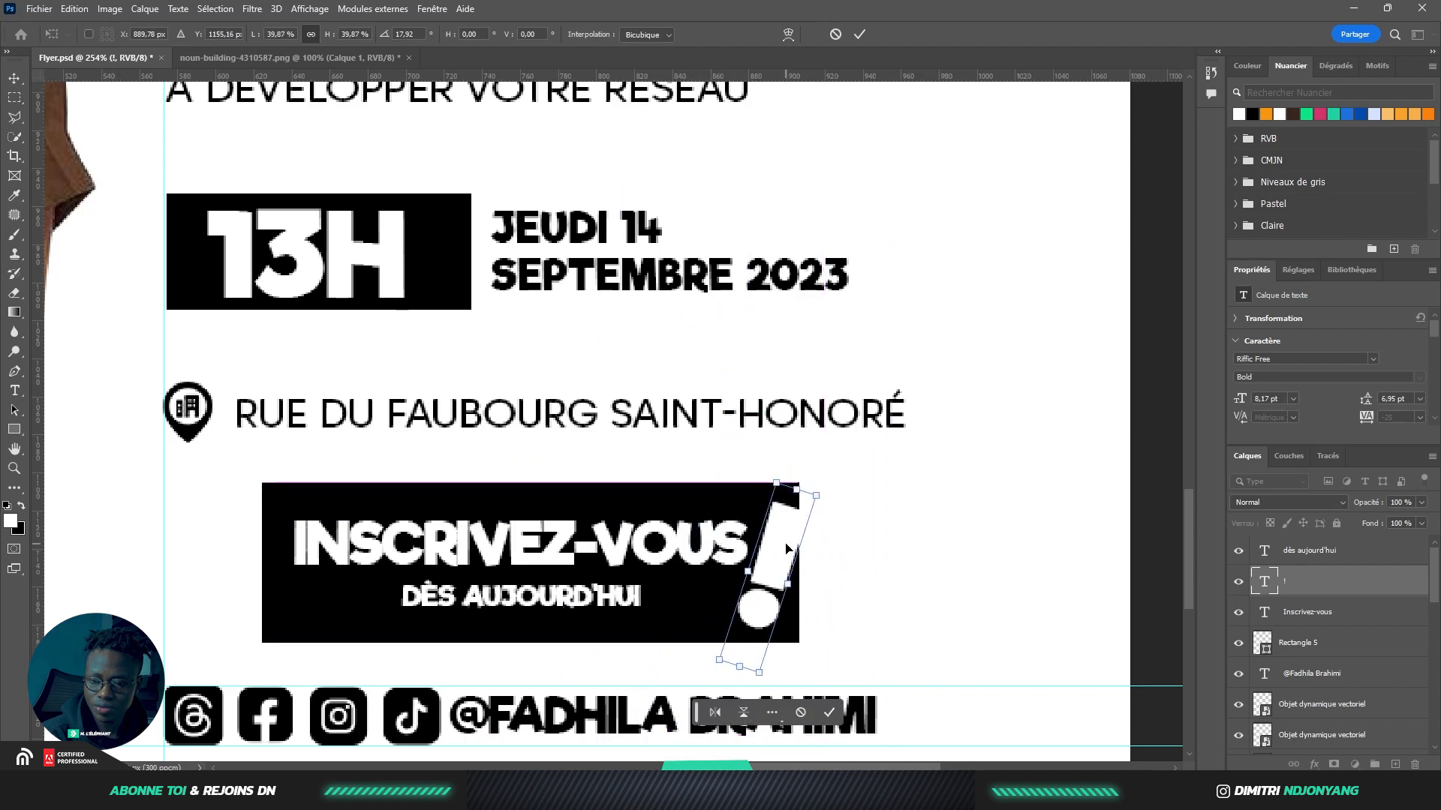
pyautogui.press('Return')
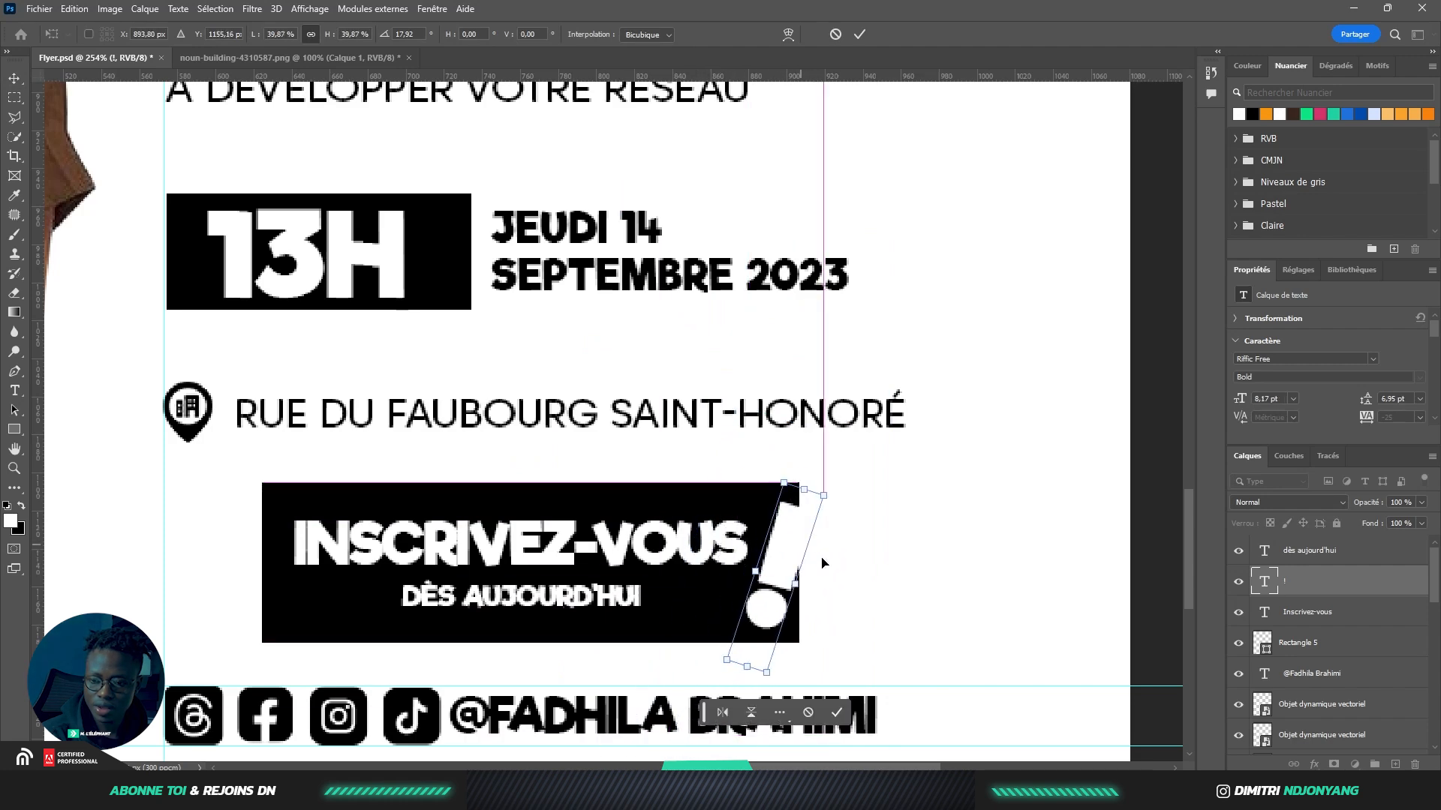
pyautogui.scroll(-5, 856, 637)
pyautogui.click(852, 616)
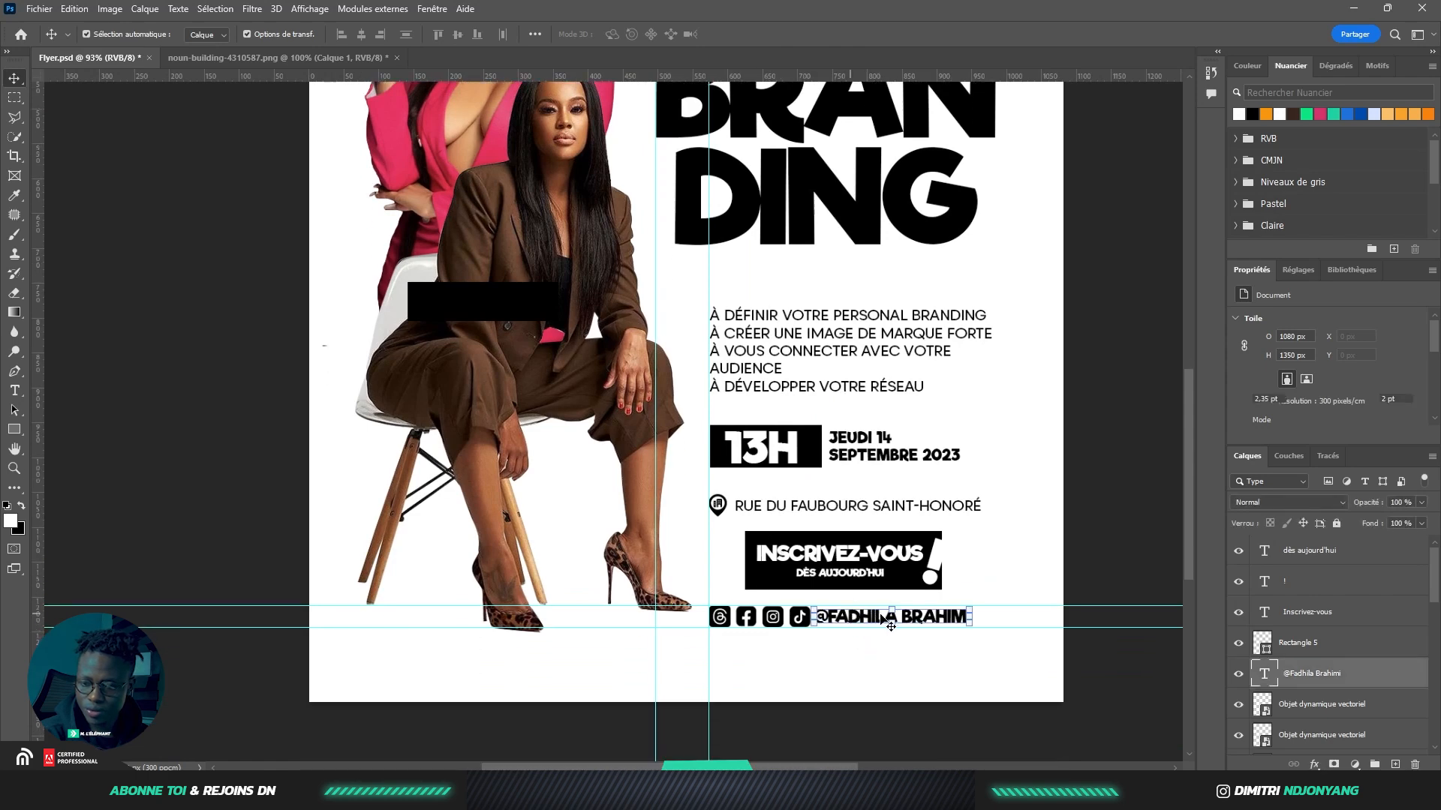